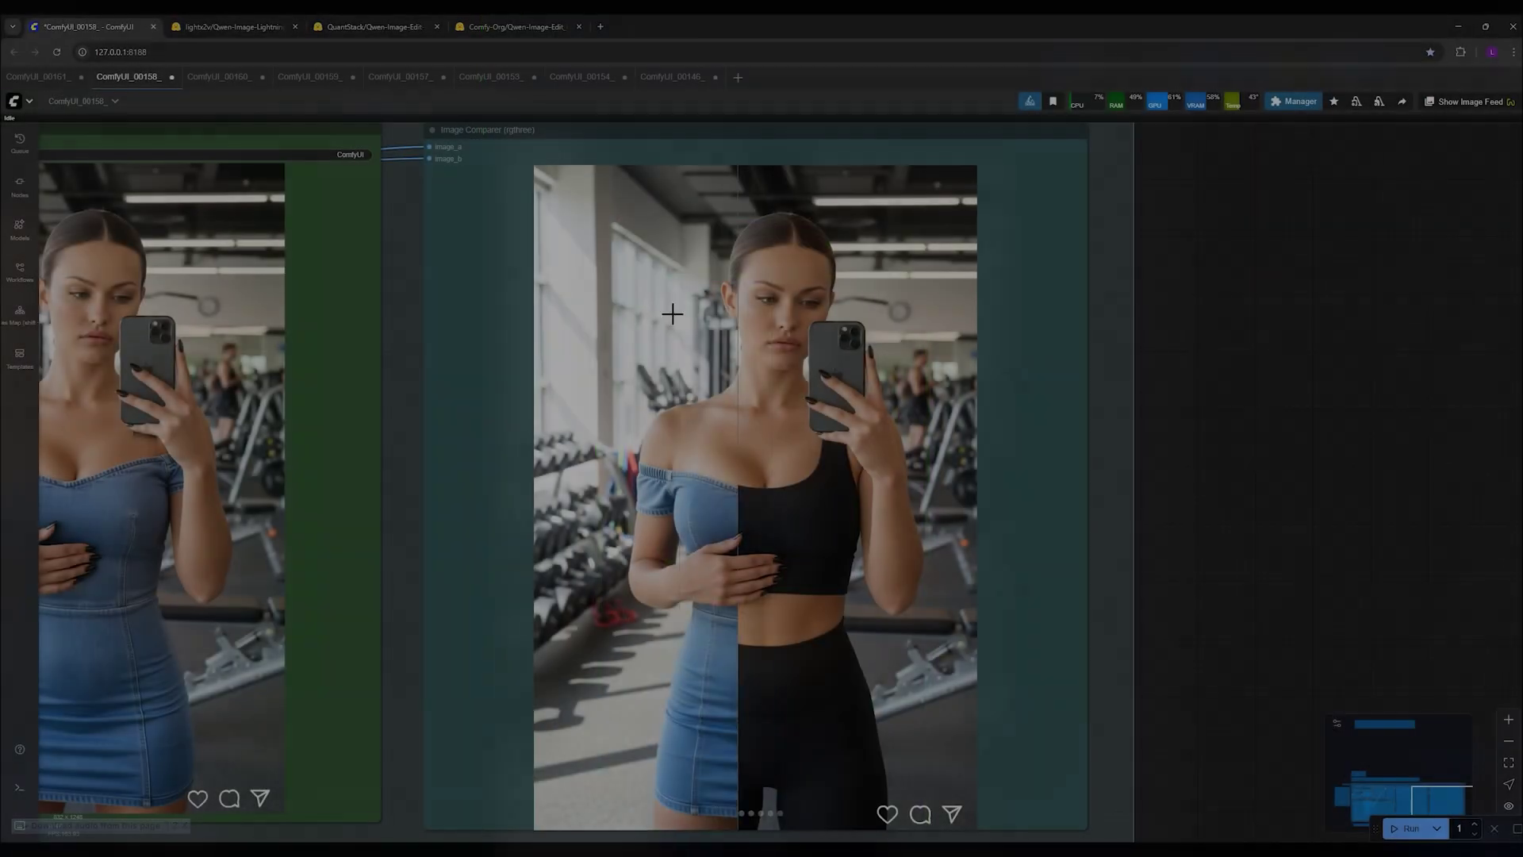
- Inspect the gym photo's before-and-after outfit comparison, and switch to the ComfyUI_00159 workflow to view its clothing result
{"action": "scroll", "coordinate": [408, 323], "scroll_direction": "down", "scroll_amount": 2}
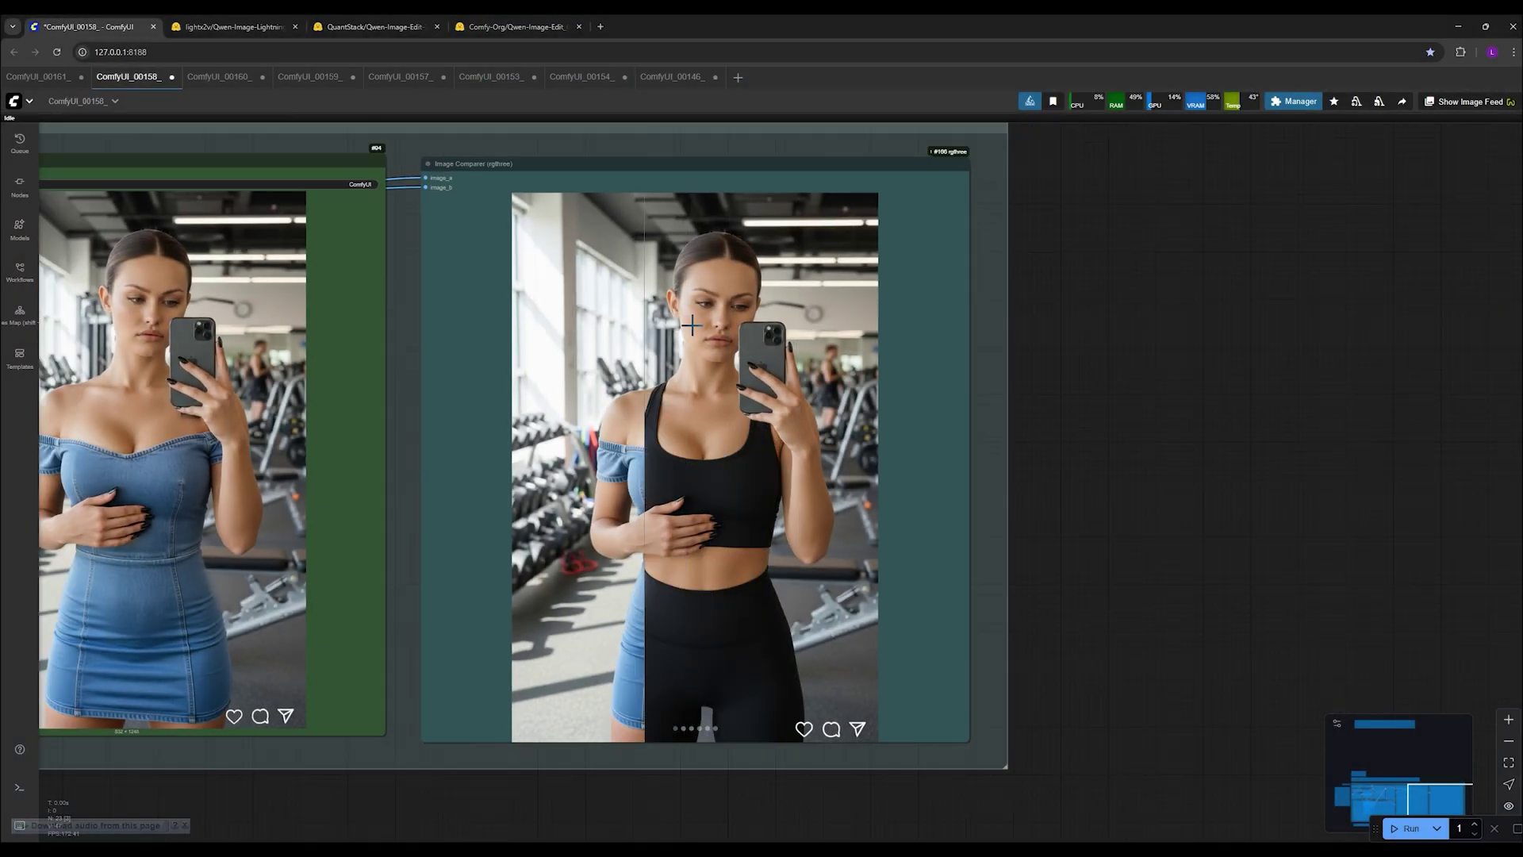
{"action": "scroll", "coordinate": [606, 313], "scroll_direction": "up", "scroll_amount": 2}
{"action": "left_click", "coordinate": [303, 84]}
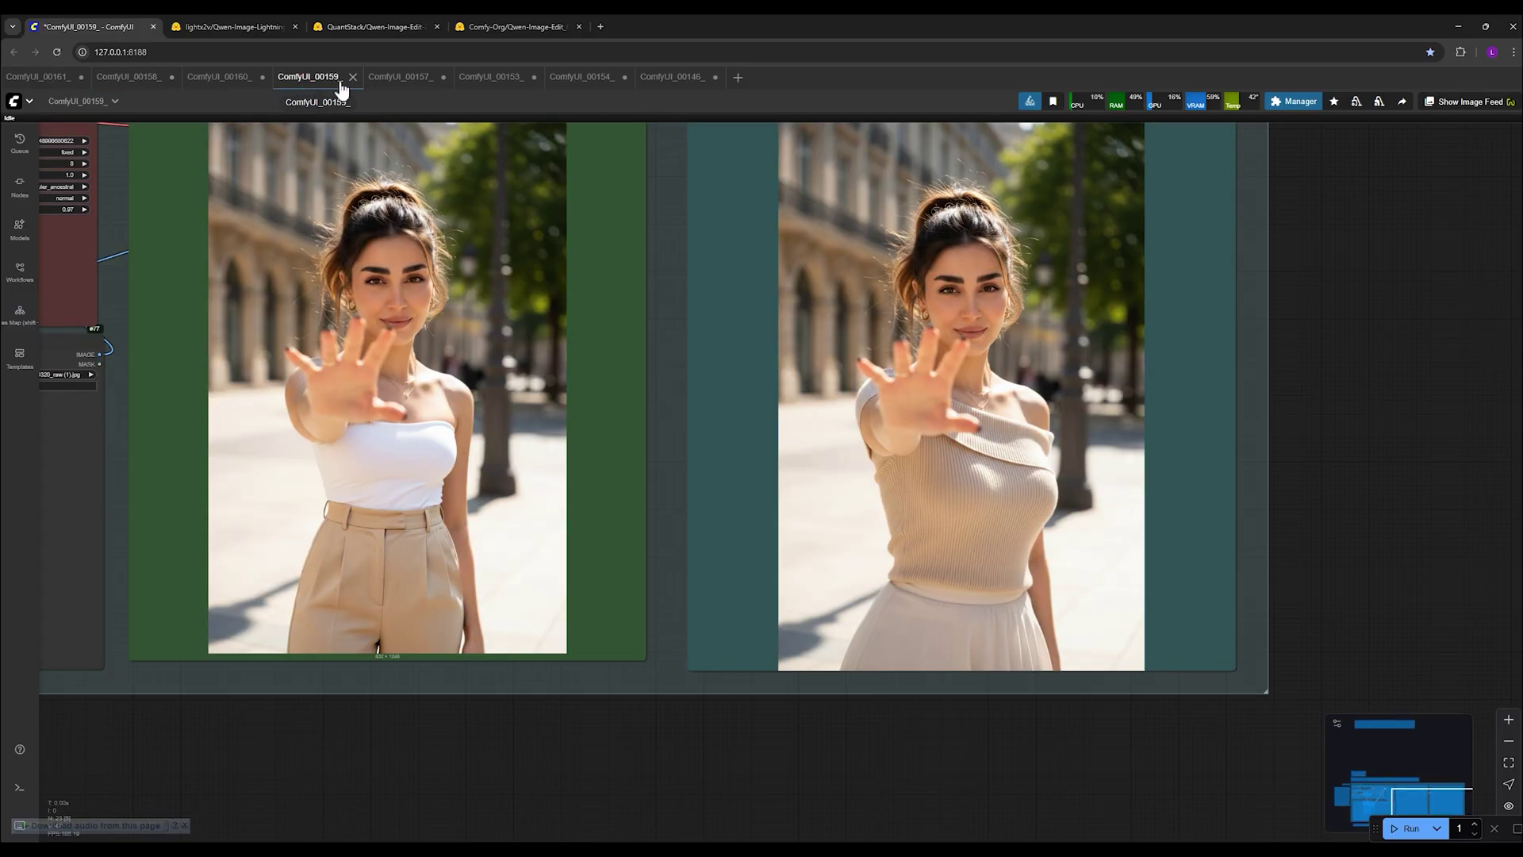
- Open the ComfyUI_00157 workflow and examine the necklace result against the original portrait in the Image Comparer
{"action": "left_click", "coordinate": [400, 78]}
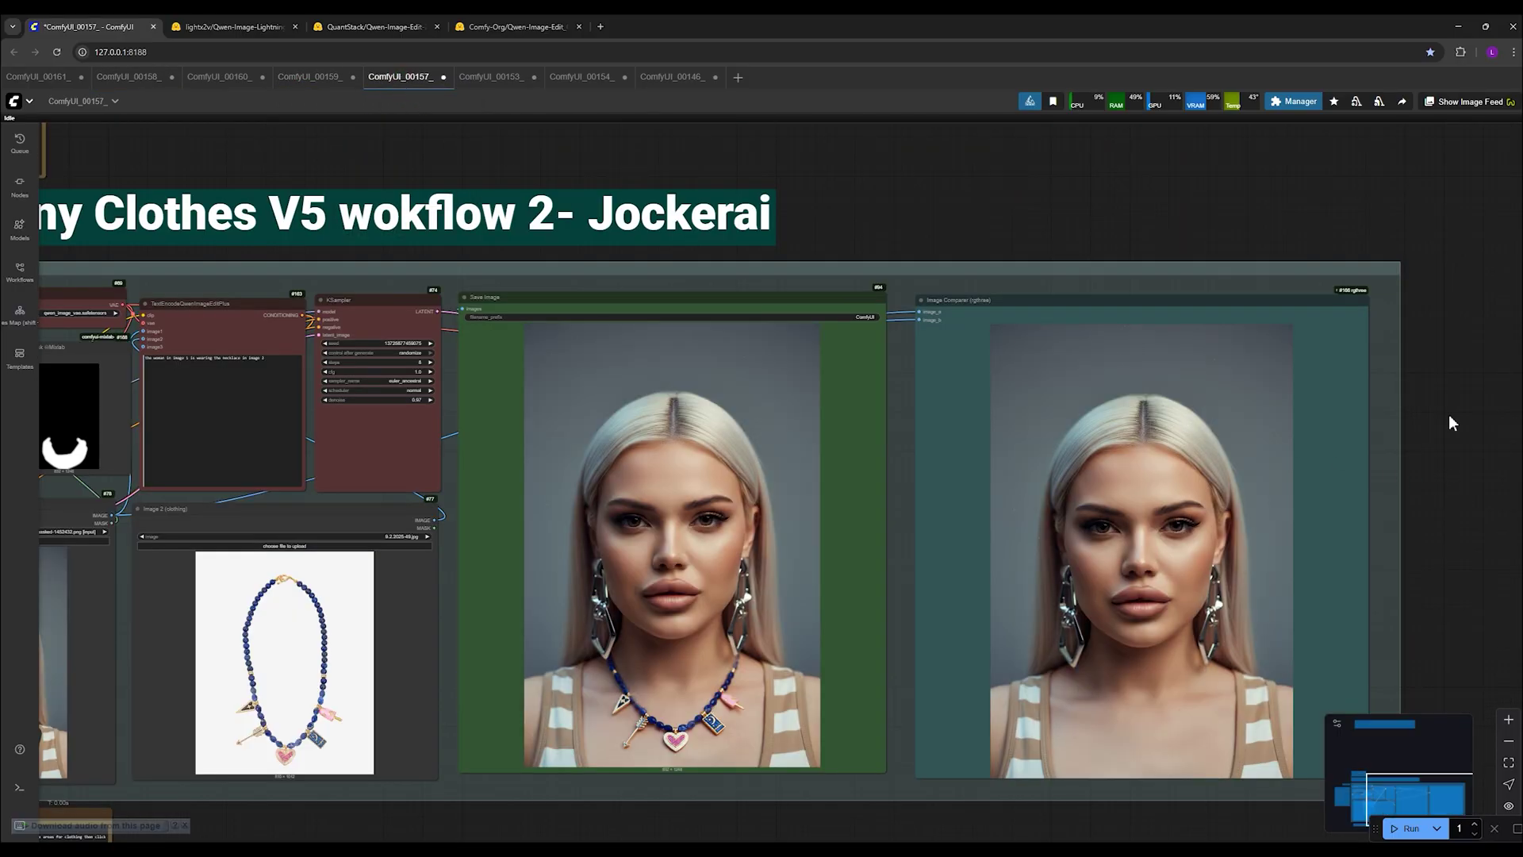
{"action": "left_click_drag", "start_coordinate": [1449, 415], "coordinate": [1132, 321]}
{"action": "scroll", "coordinate": [764, 440], "scroll_direction": "up", "scroll_amount": 3}
{"action": "scroll", "coordinate": [1013, 450], "scroll_direction": "up", "scroll_amount": 3}
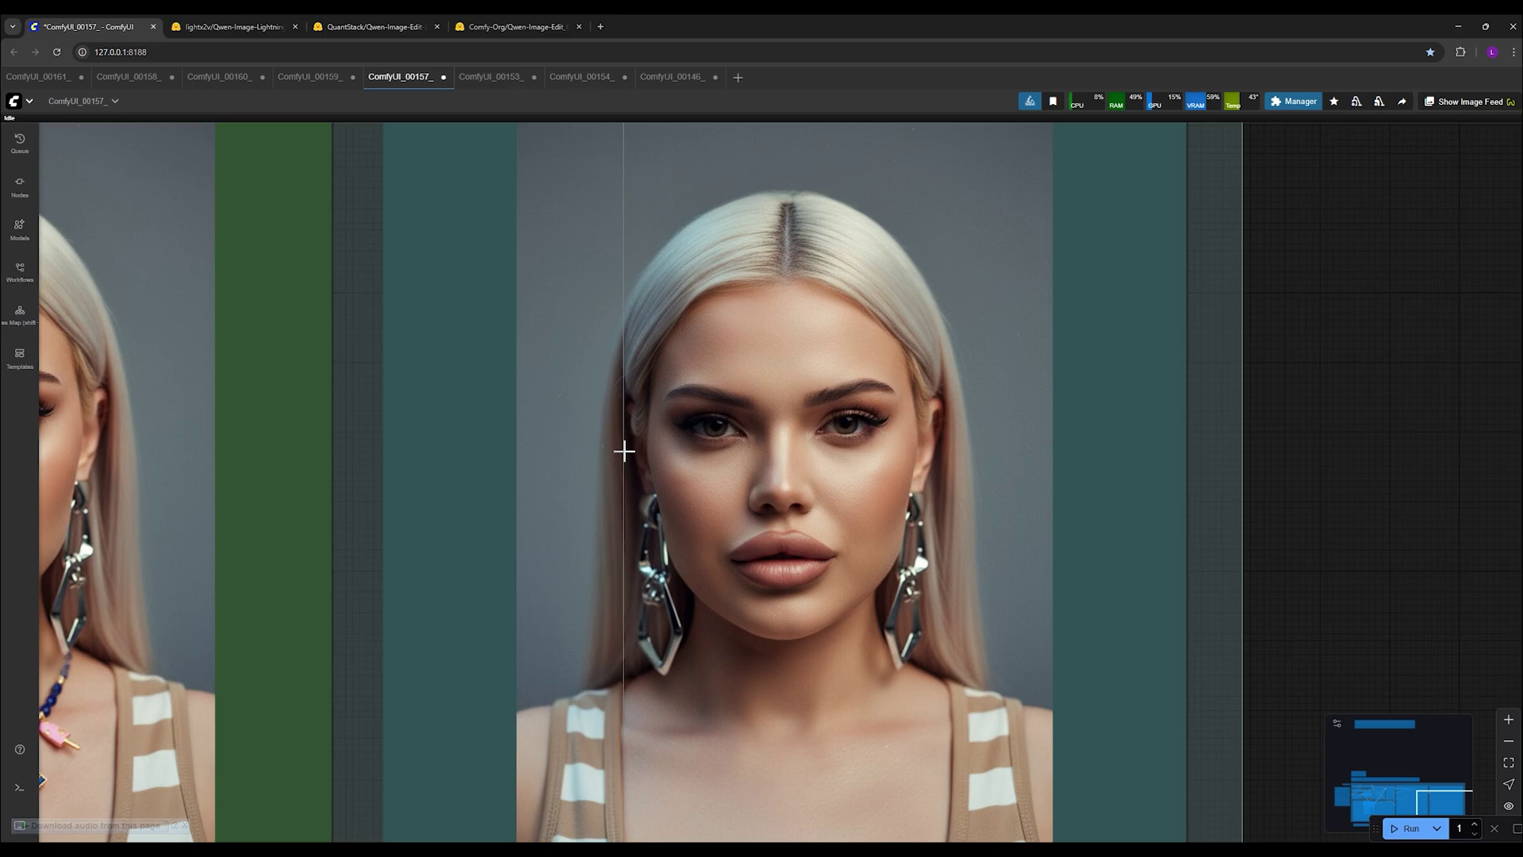
{"action": "scroll", "coordinate": [690, 468], "scroll_direction": "down", "scroll_amount": 1}
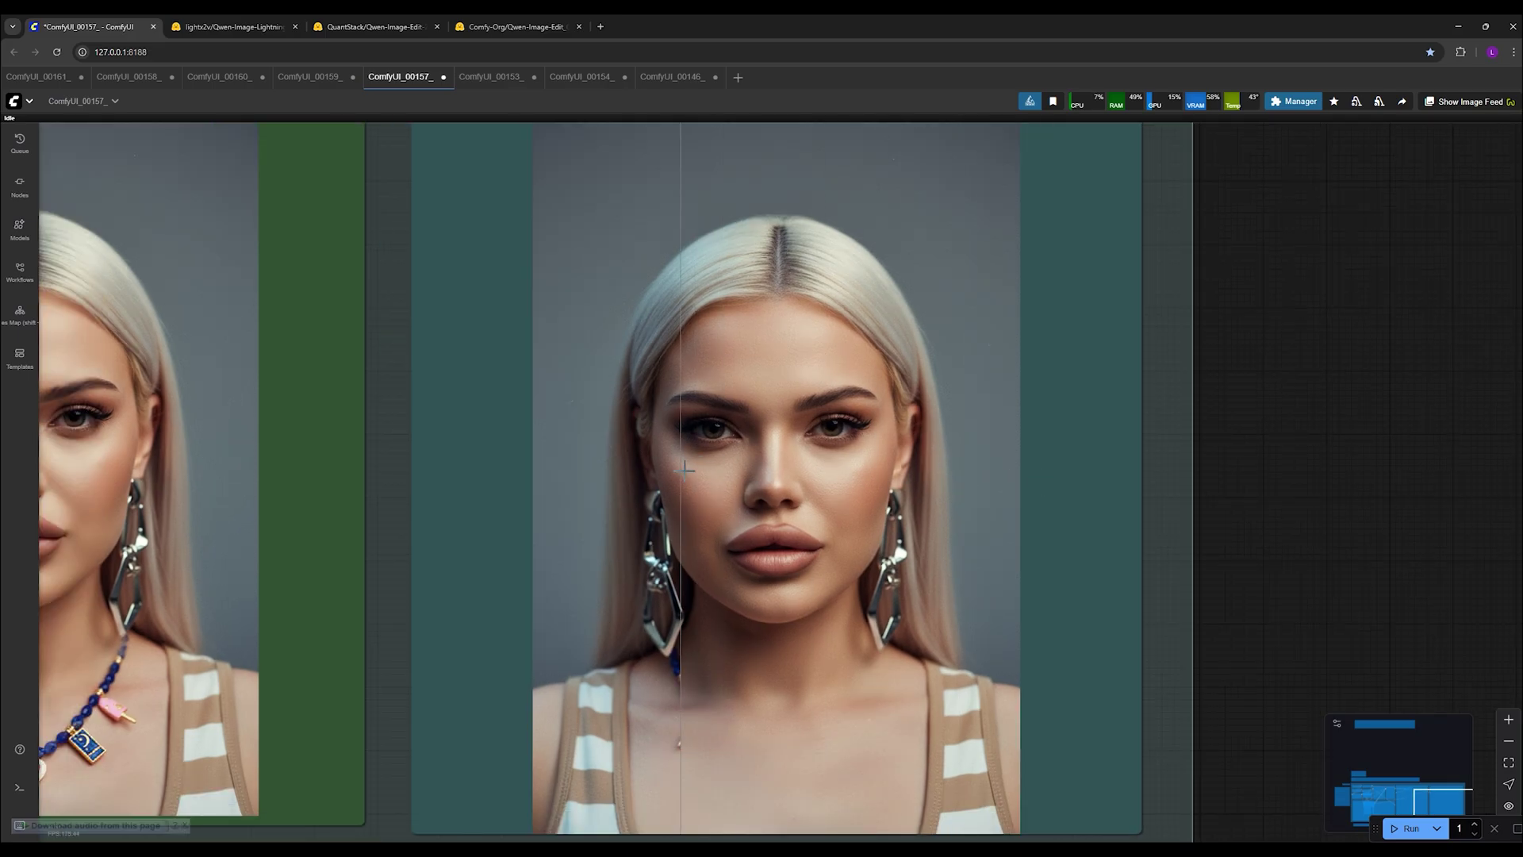
{"action": "scroll", "coordinate": [873, 507], "scroll_direction": "down", "scroll_amount": 3}
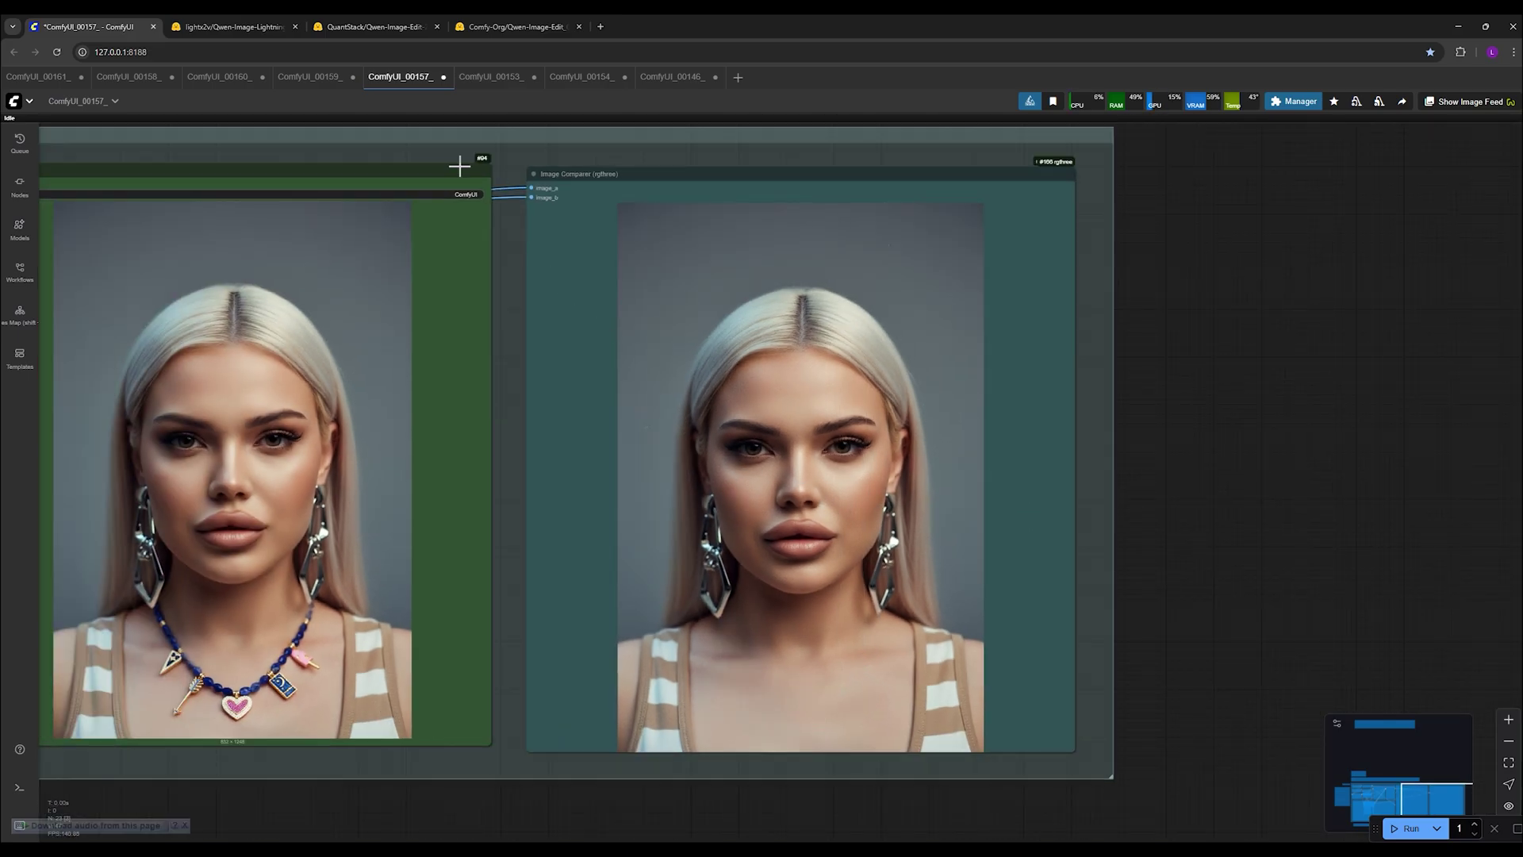
{"action": "scroll", "coordinate": [521, 615], "scroll_direction": "down", "scroll_amount": 4}
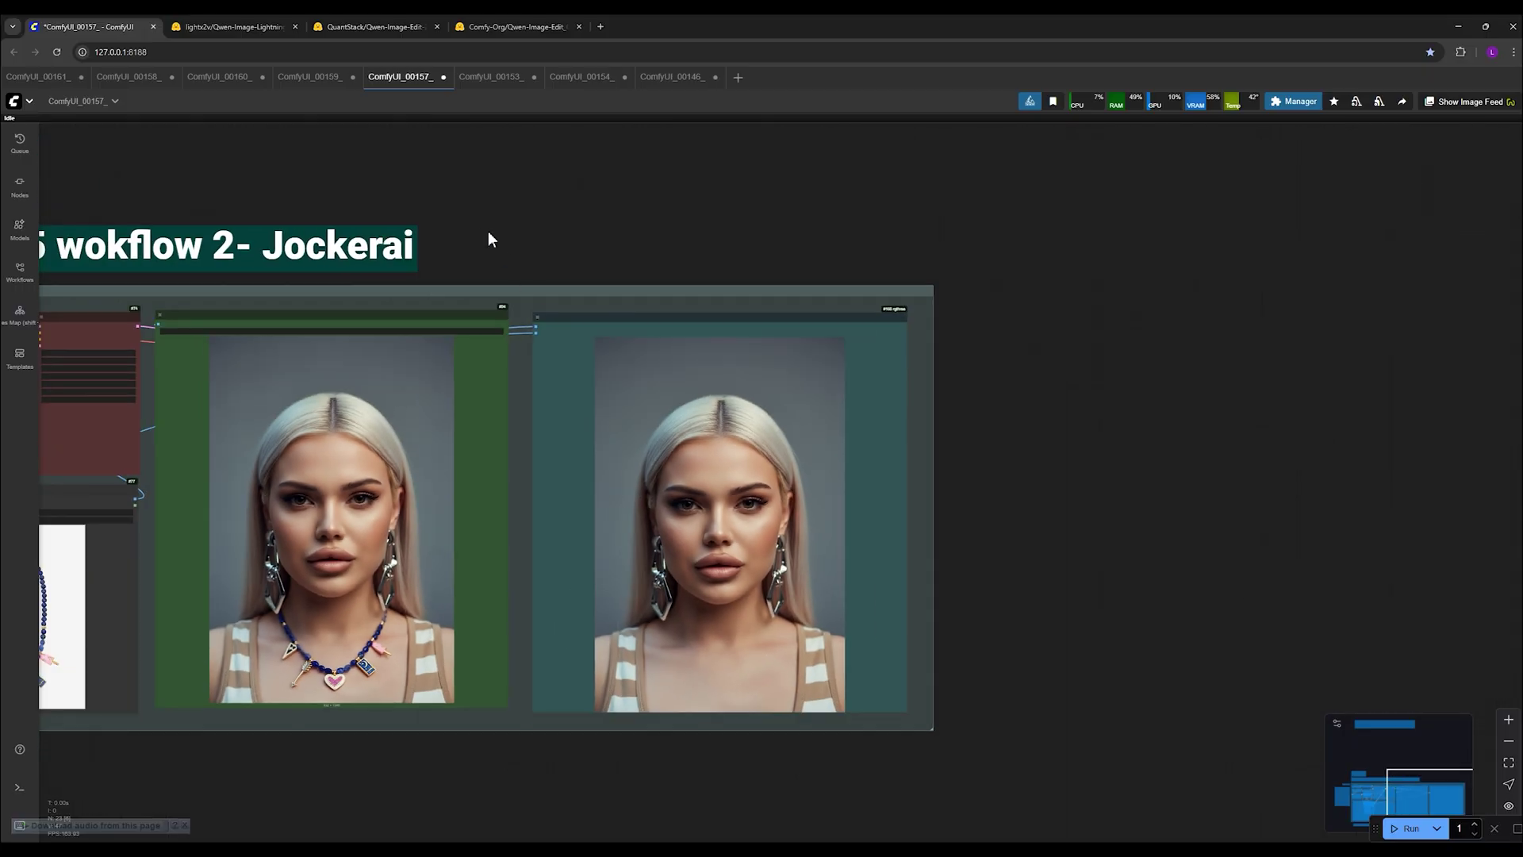
{"action": "left_click_drag", "start_coordinate": [488, 231], "coordinate": [1141, 235]}
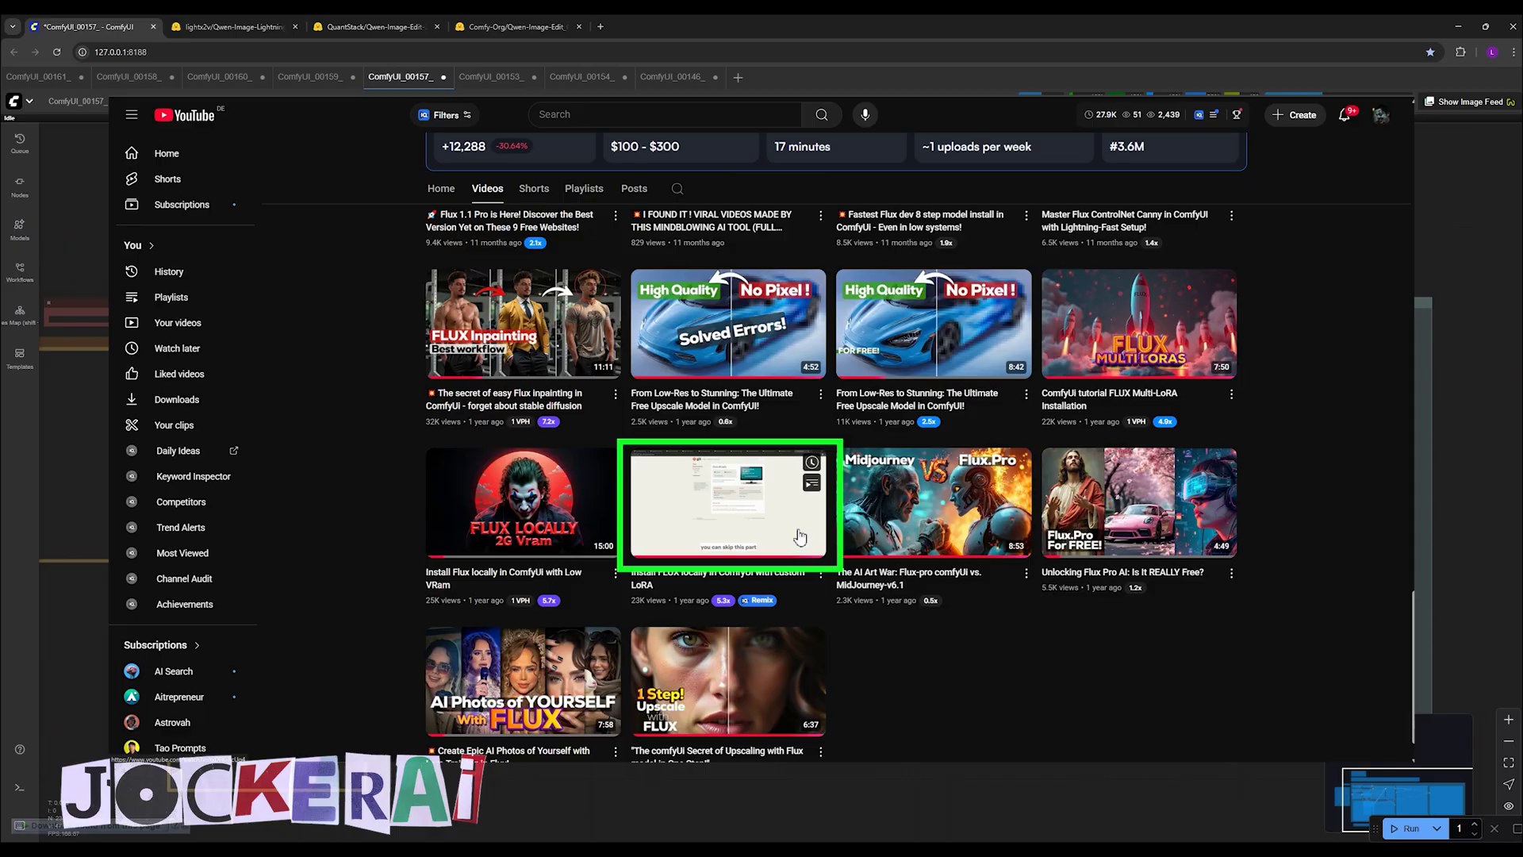
- View the Put On Any Clothes V5 workflow files on the Whop page, and return to ComfyUI
{"action": "mouse_move", "coordinate": [737, 544]}
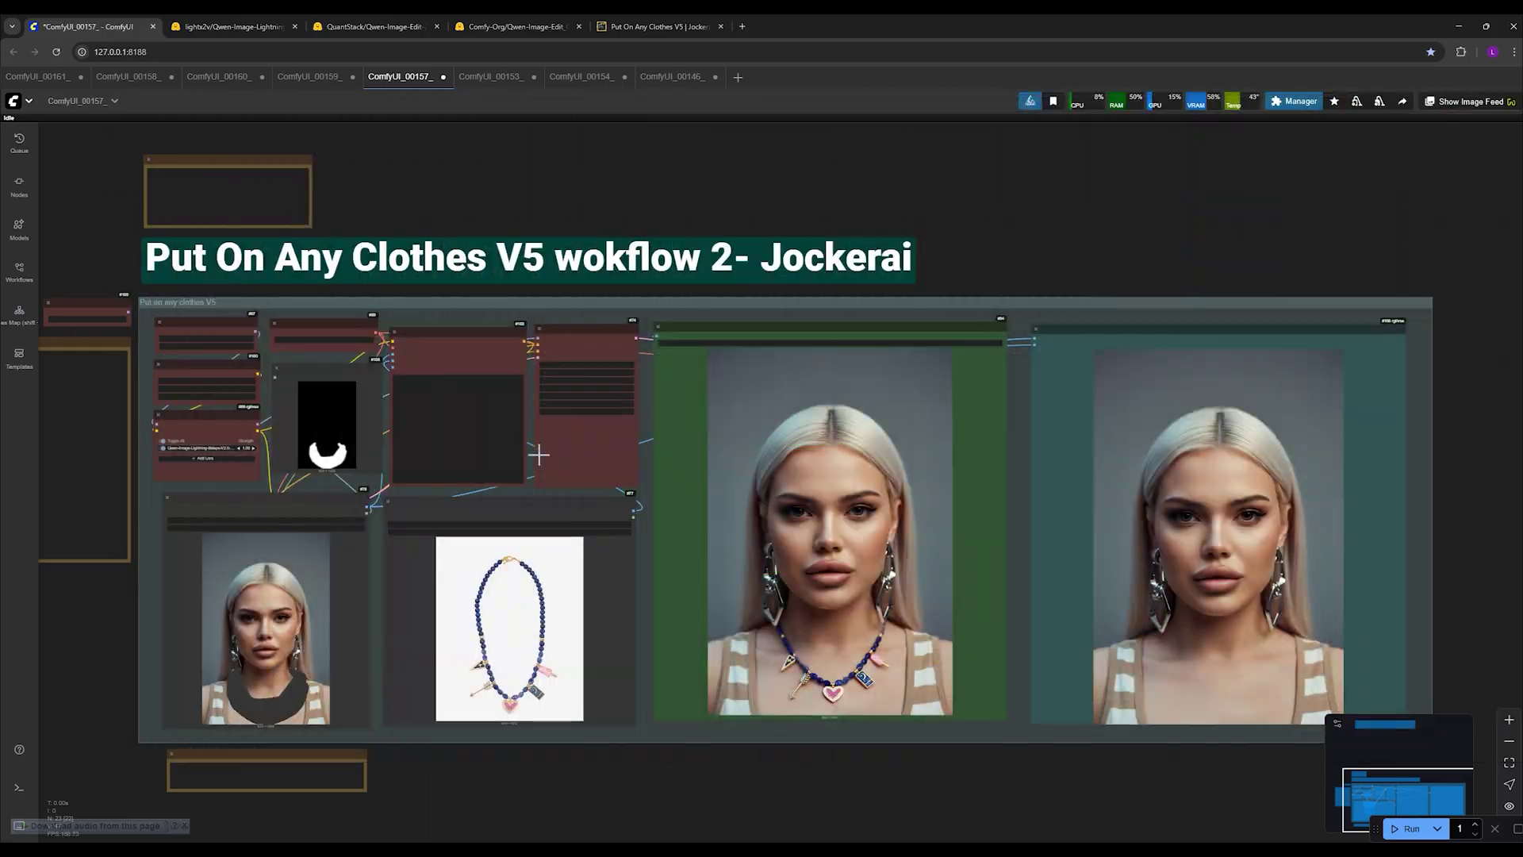
{"action": "left_click", "coordinate": [656, 26]}
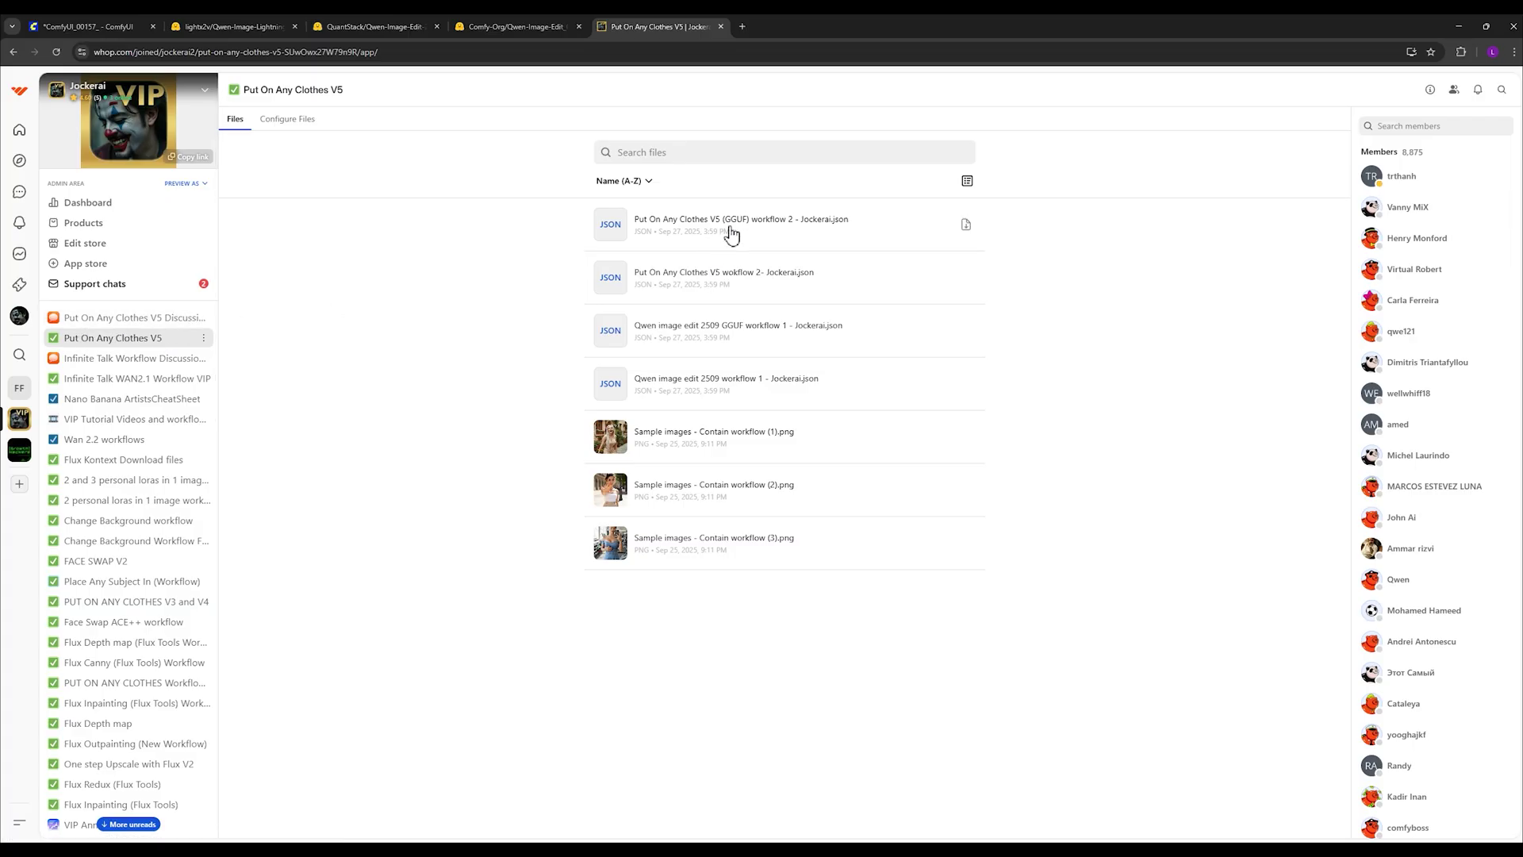
{"action": "left_click", "coordinate": [87, 26]}
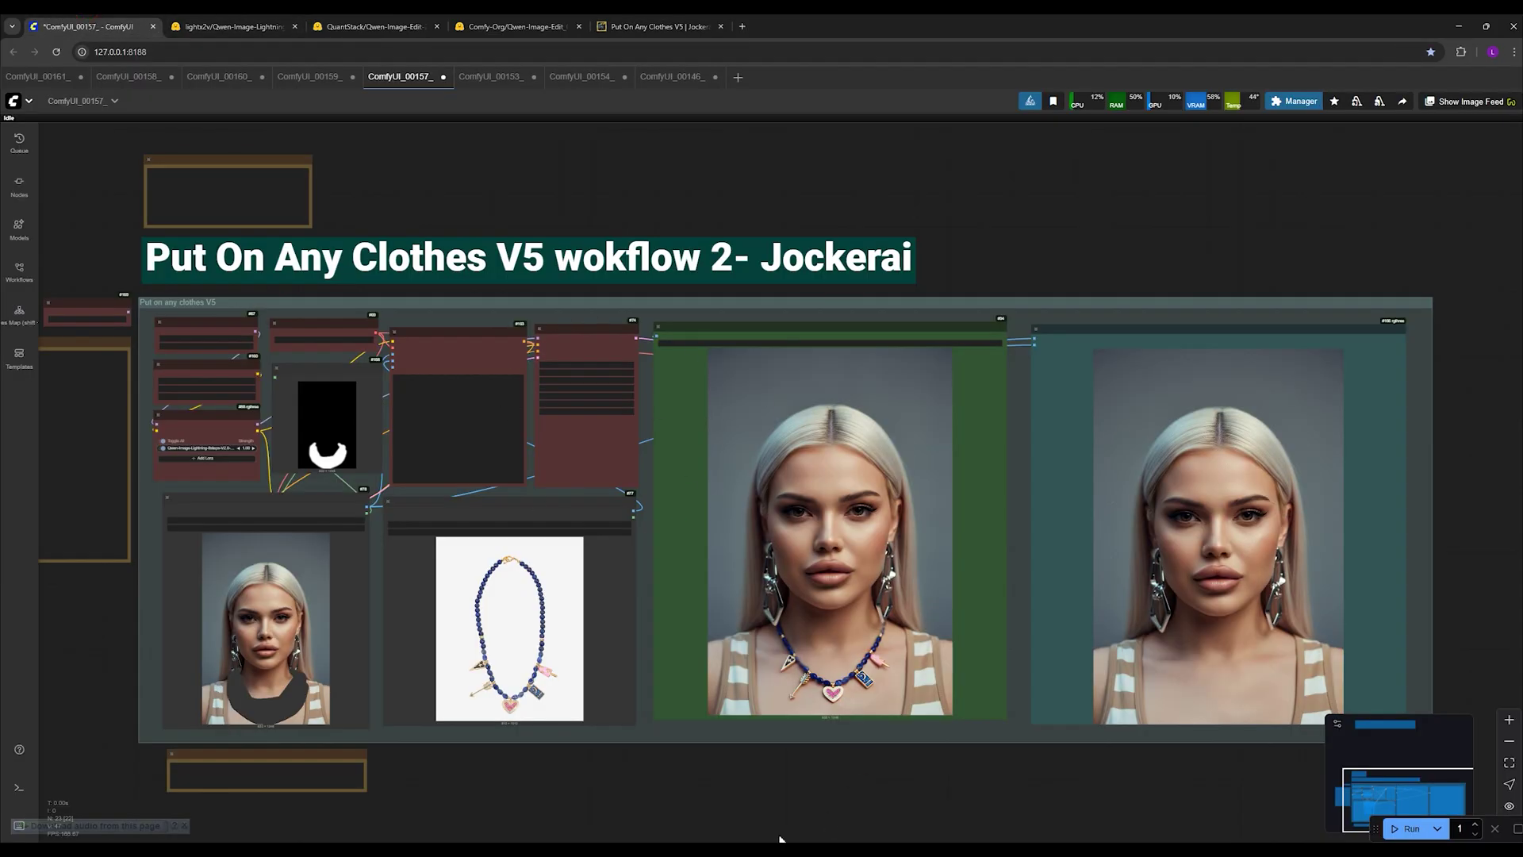
- View the update options in ComfyUI Manager, and close it
{"action": "left_click", "coordinate": [1285, 103]}
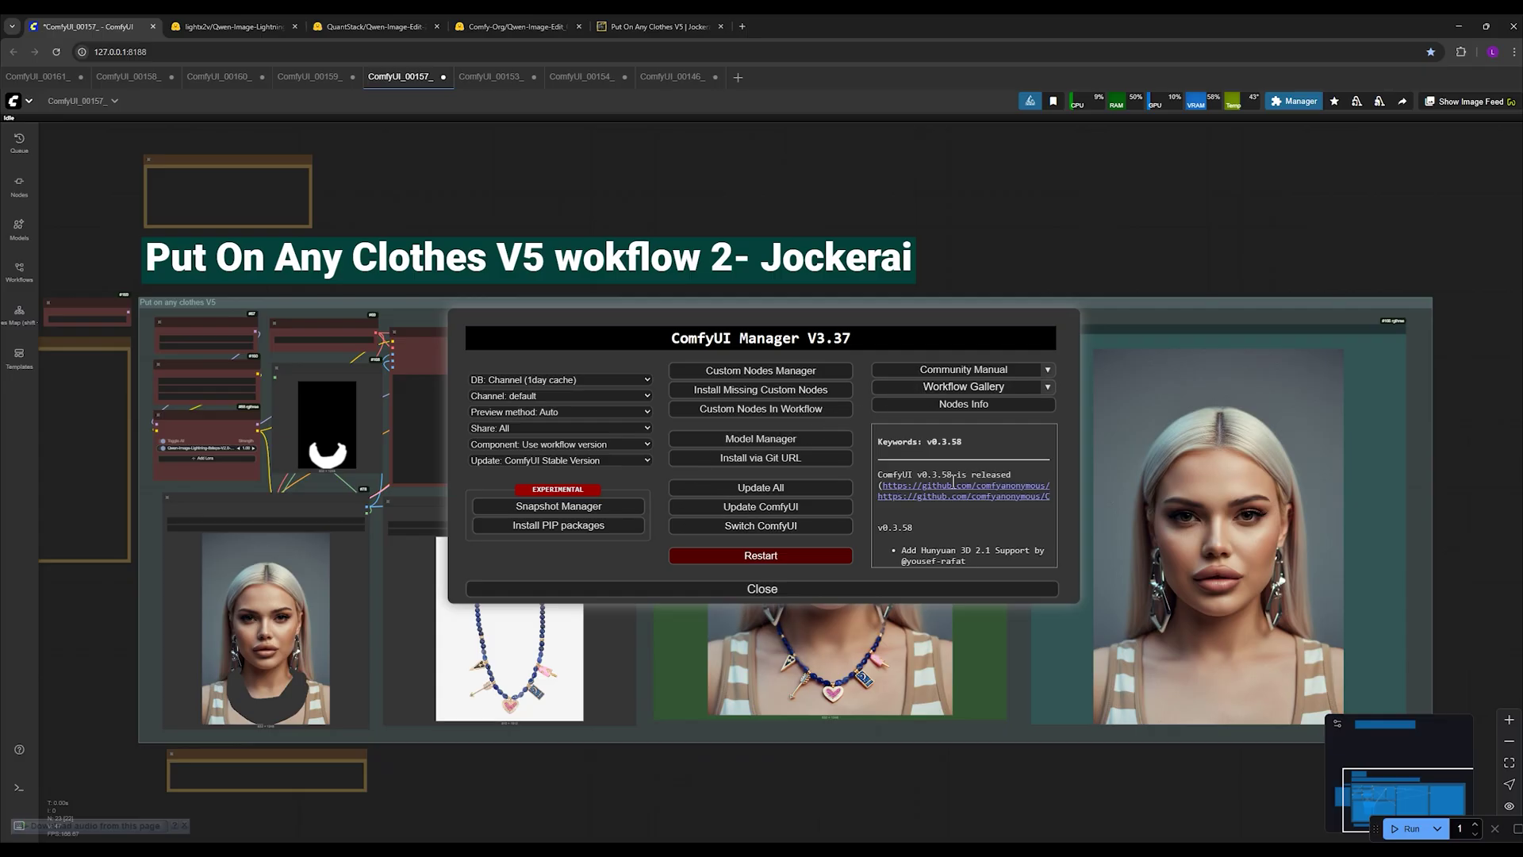
{"action": "left_click", "coordinate": [812, 591]}
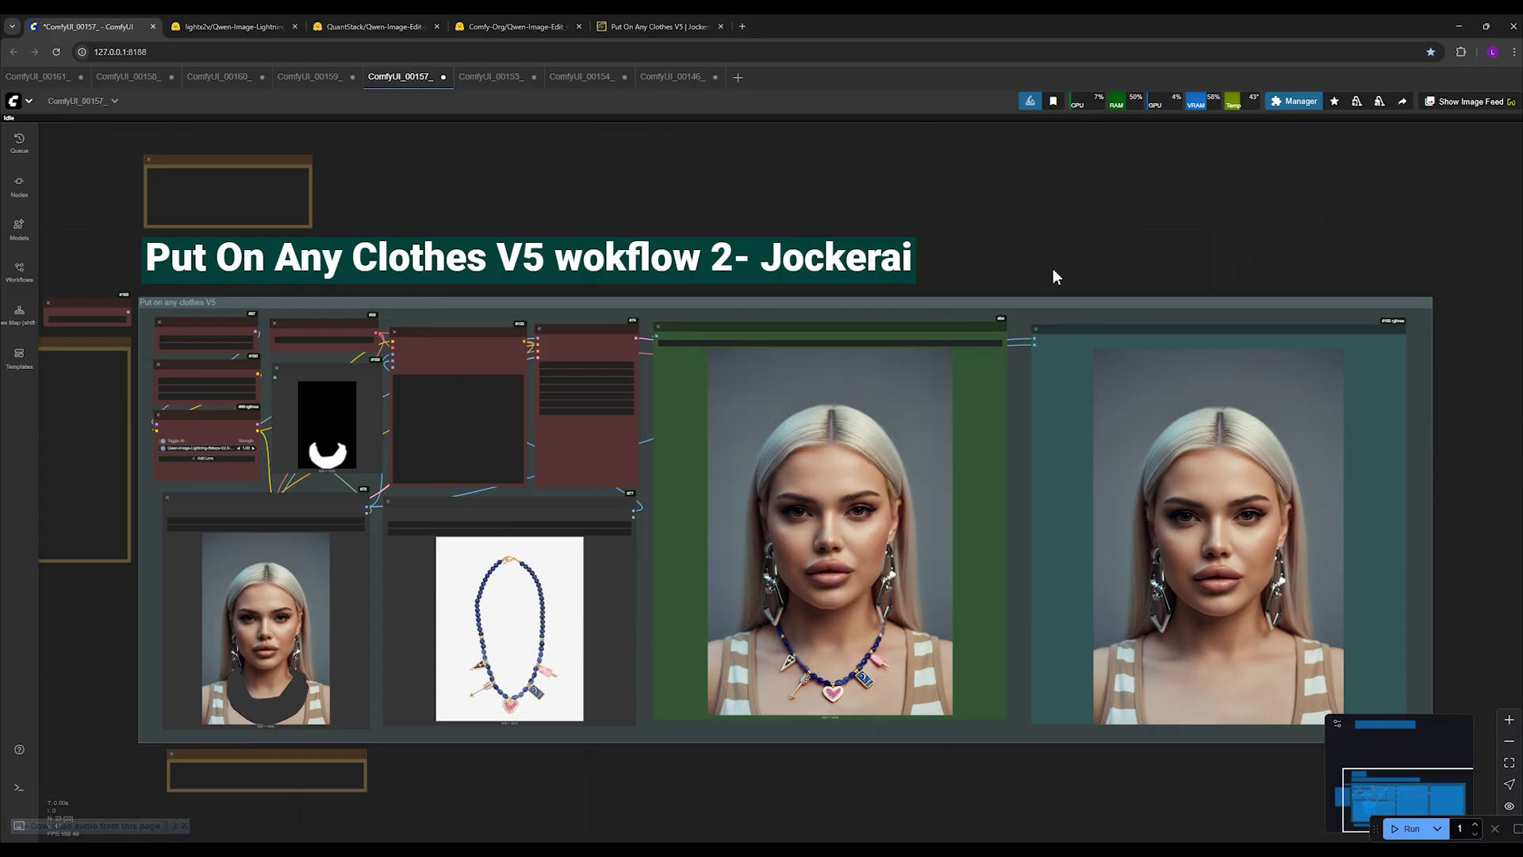
- Open the folder with the downloaded workflows in File Explorer and point out the two Qwen image edit 2509 files
{"action": "left_click", "coordinate": [636, 750]}
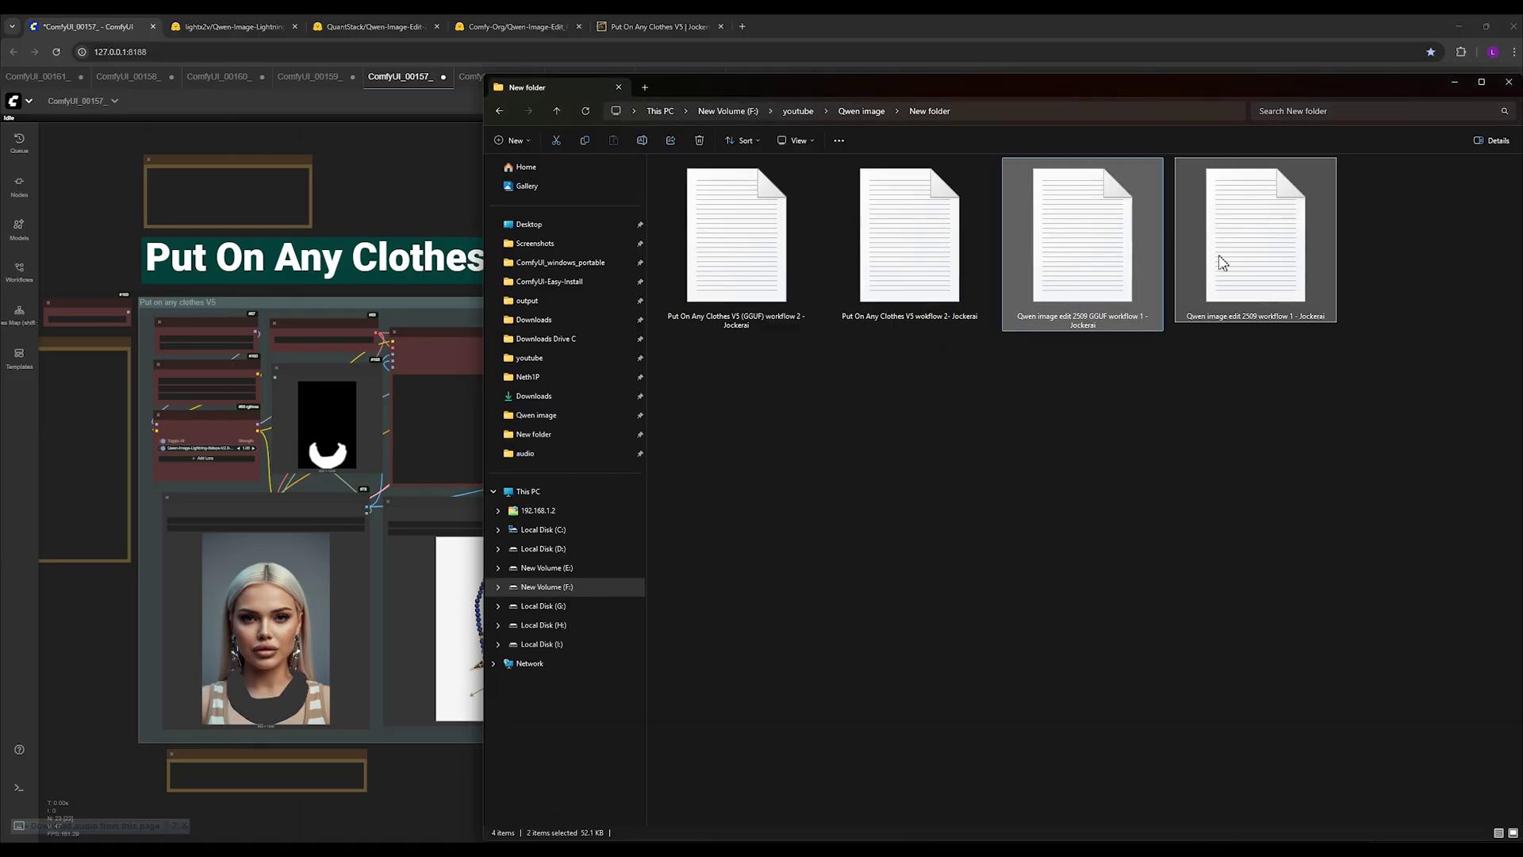
{"action": "left_click_drag", "start_coordinate": [1222, 262], "coordinate": [269, 444]}
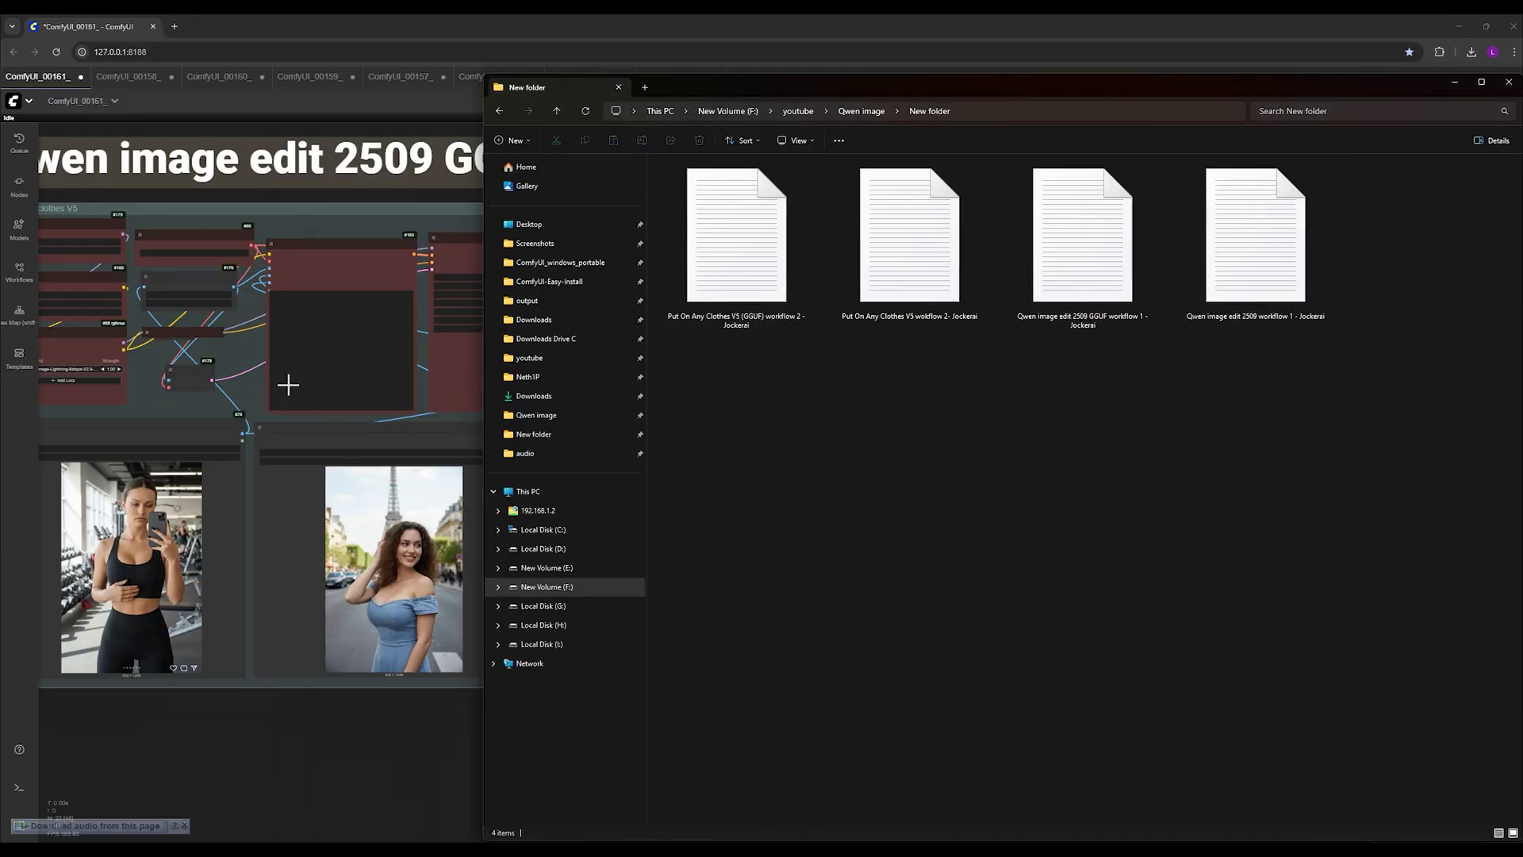
{"action": "left_click_drag", "start_coordinate": [1489, 474], "coordinate": [735, 238]}
{"action": "left_click", "coordinate": [874, 453]}
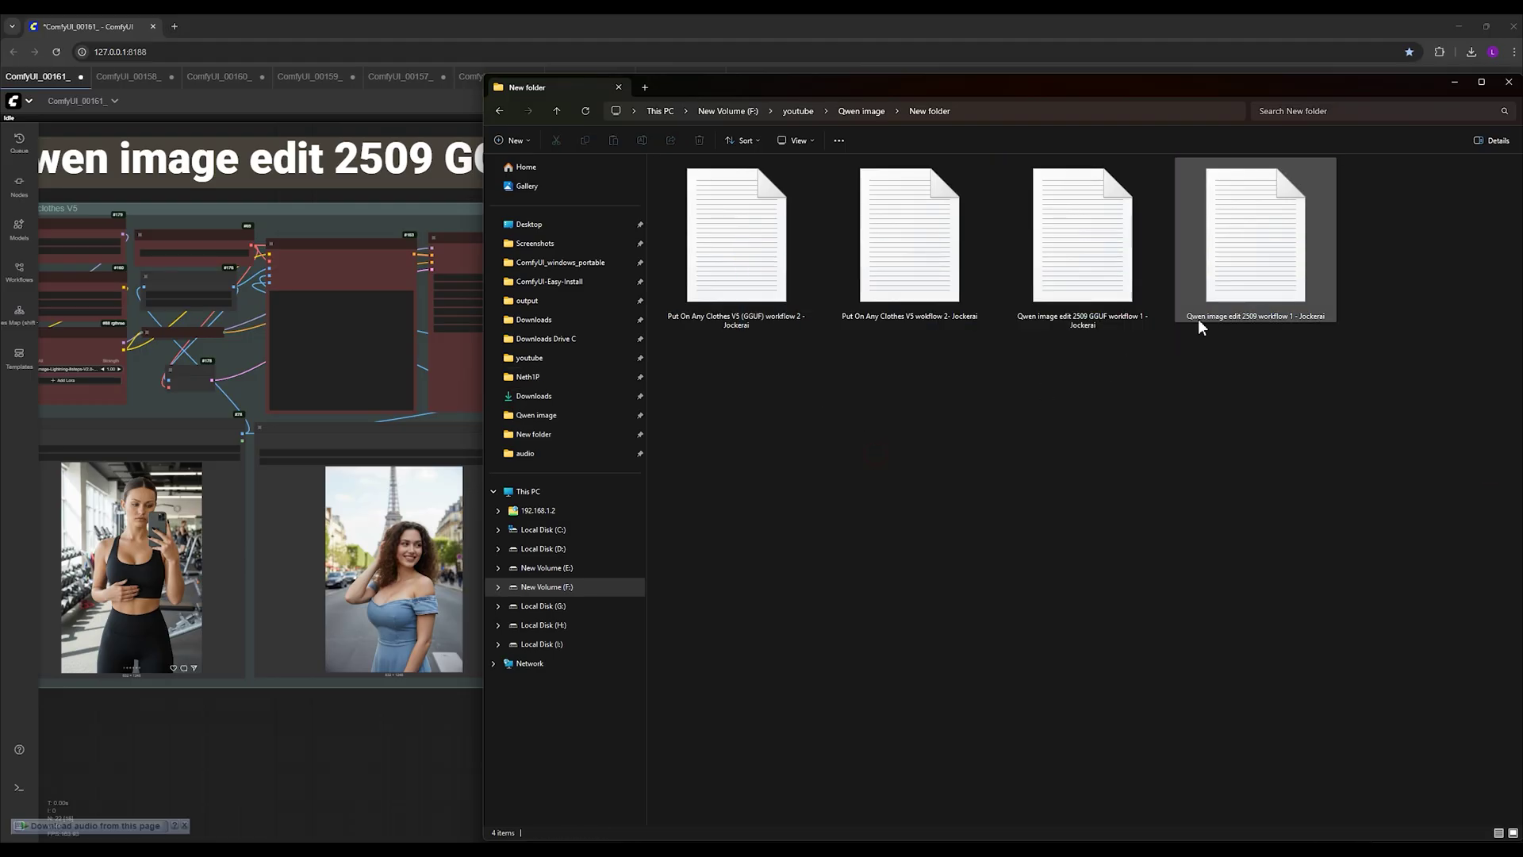
- Compare the GGUF and standard versions of the Qwen image edit 2509 and Put On Any Clothes V5 workflow files
{"action": "left_click", "coordinate": [1238, 293]}
{"action": "left_click", "coordinate": [1114, 293]}
{"action": "left_click", "coordinate": [1221, 293]}
{"action": "left_click", "coordinate": [1074, 294]}
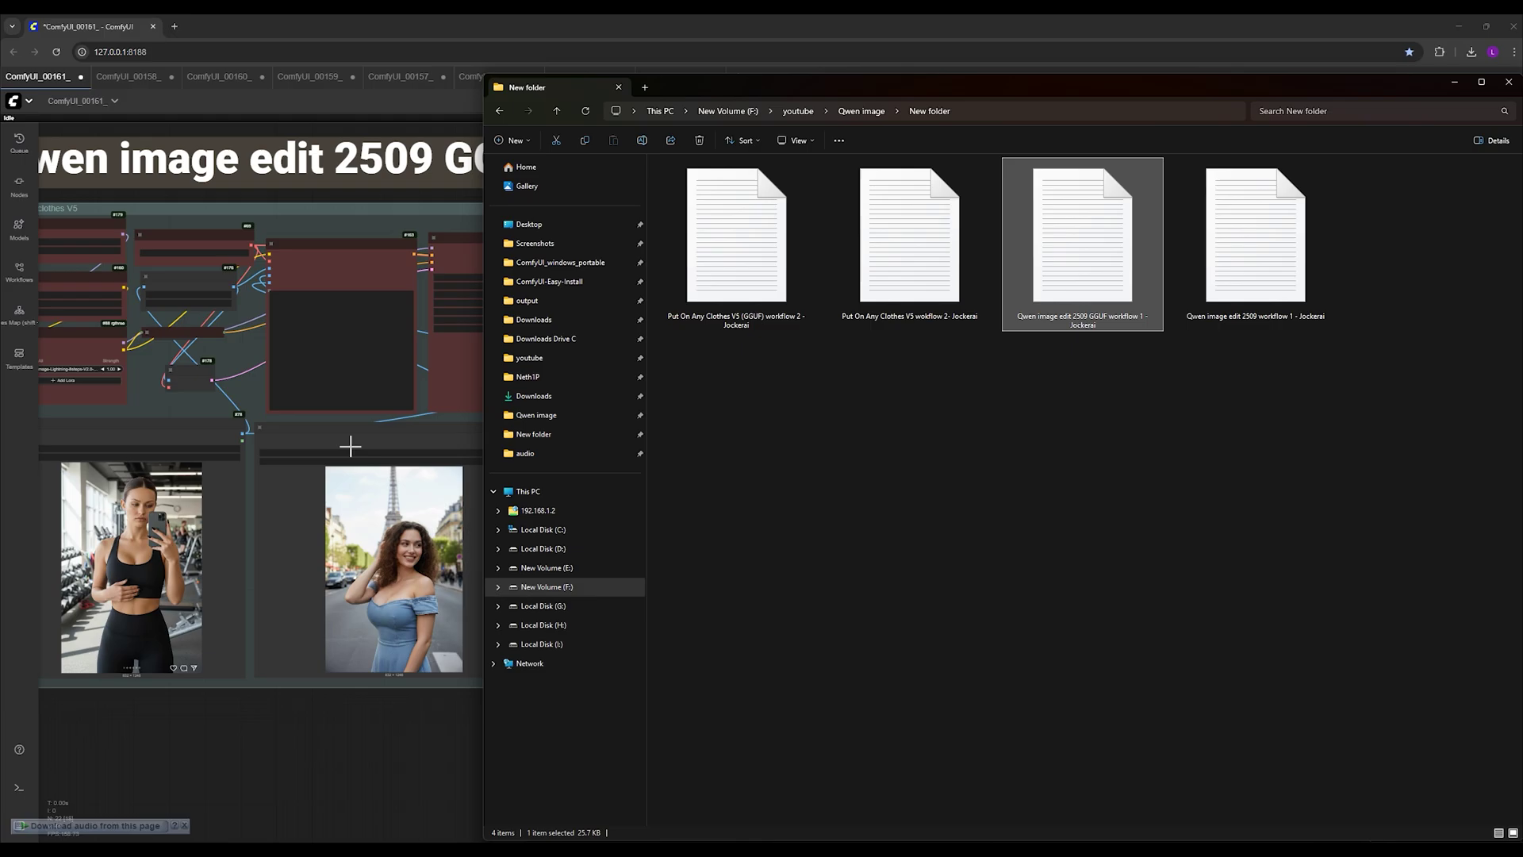
{"action": "left_click_drag", "start_coordinate": [847, 432], "coordinate": [697, 226]}
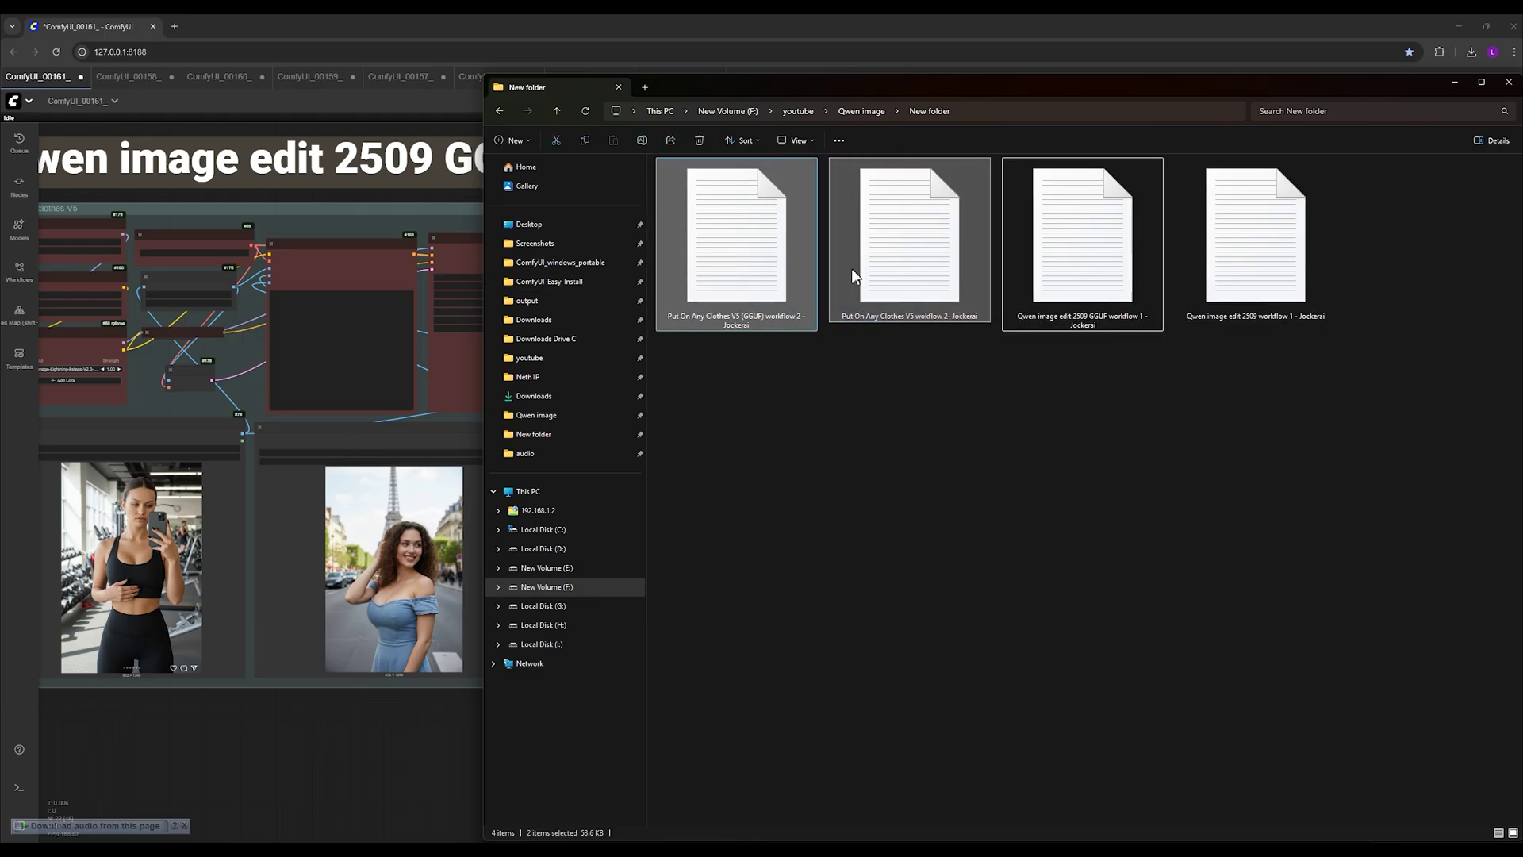
{"action": "left_click", "coordinate": [1035, 373]}
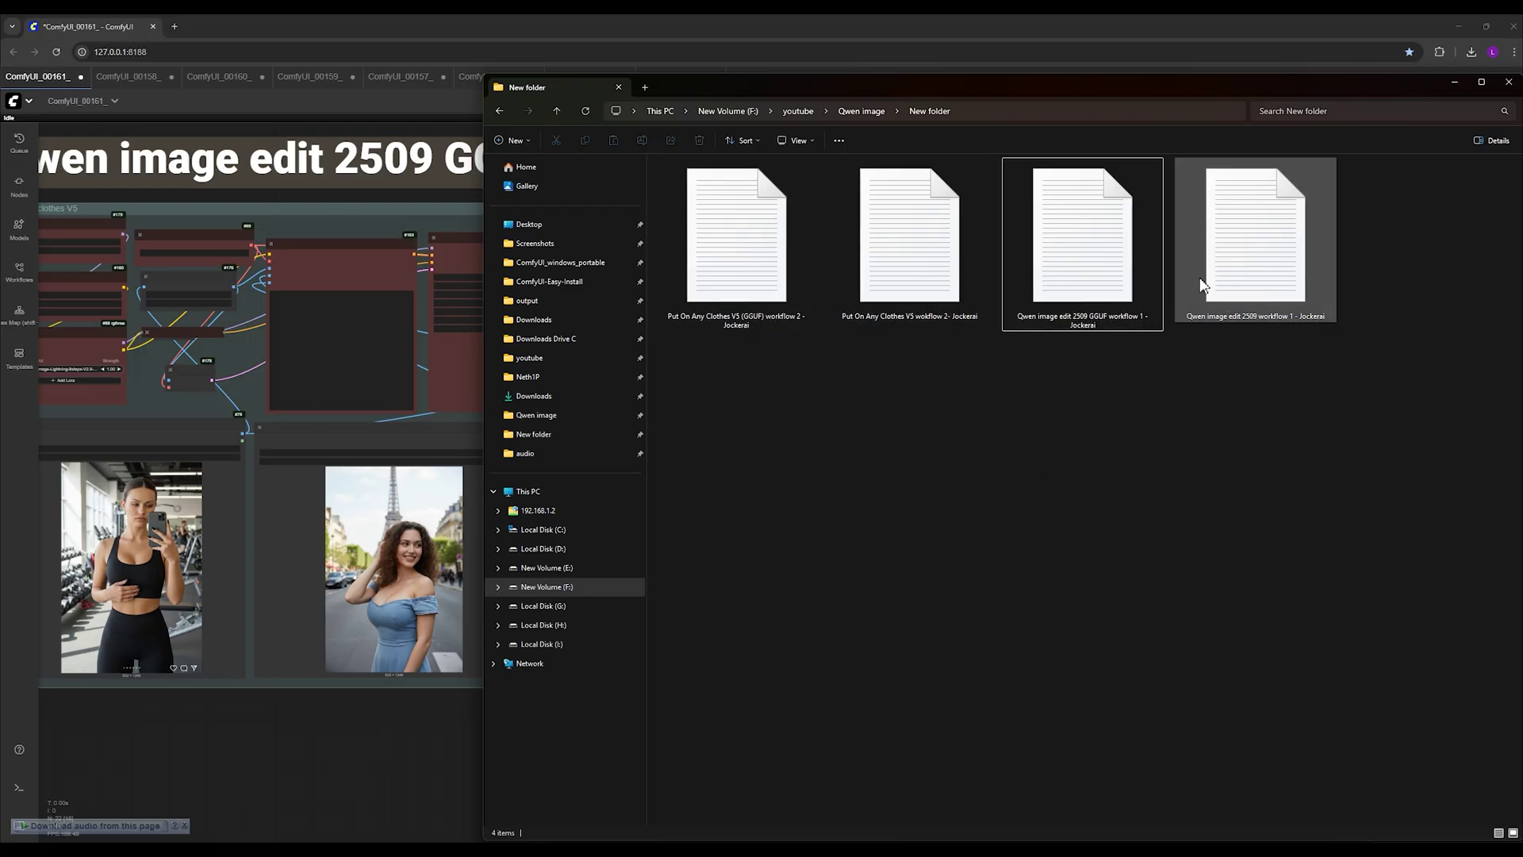
{"action": "left_click", "coordinate": [1190, 302]}
{"action": "left_click_drag", "start_coordinate": [1190, 301], "coordinate": [406, 736]}
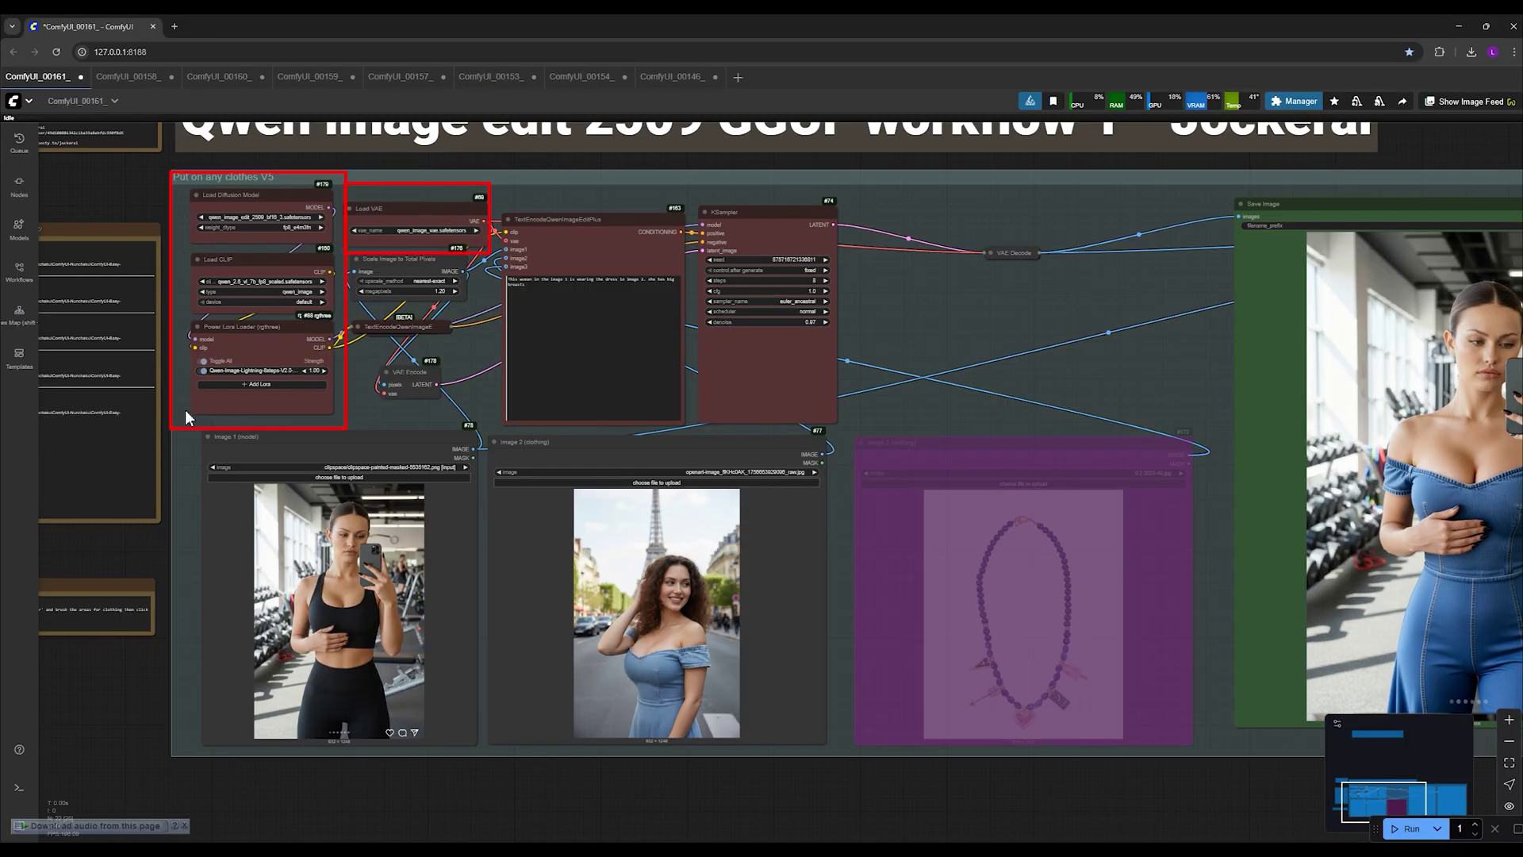
- Examine the workflow's model loader nodes beside the "Models download links and pathes" note
{"action": "left_click_drag", "start_coordinate": [174, 407], "coordinate": [232, 586]}
{"action": "scroll", "coordinate": [253, 407], "scroll_direction": "up", "scroll_amount": 4}
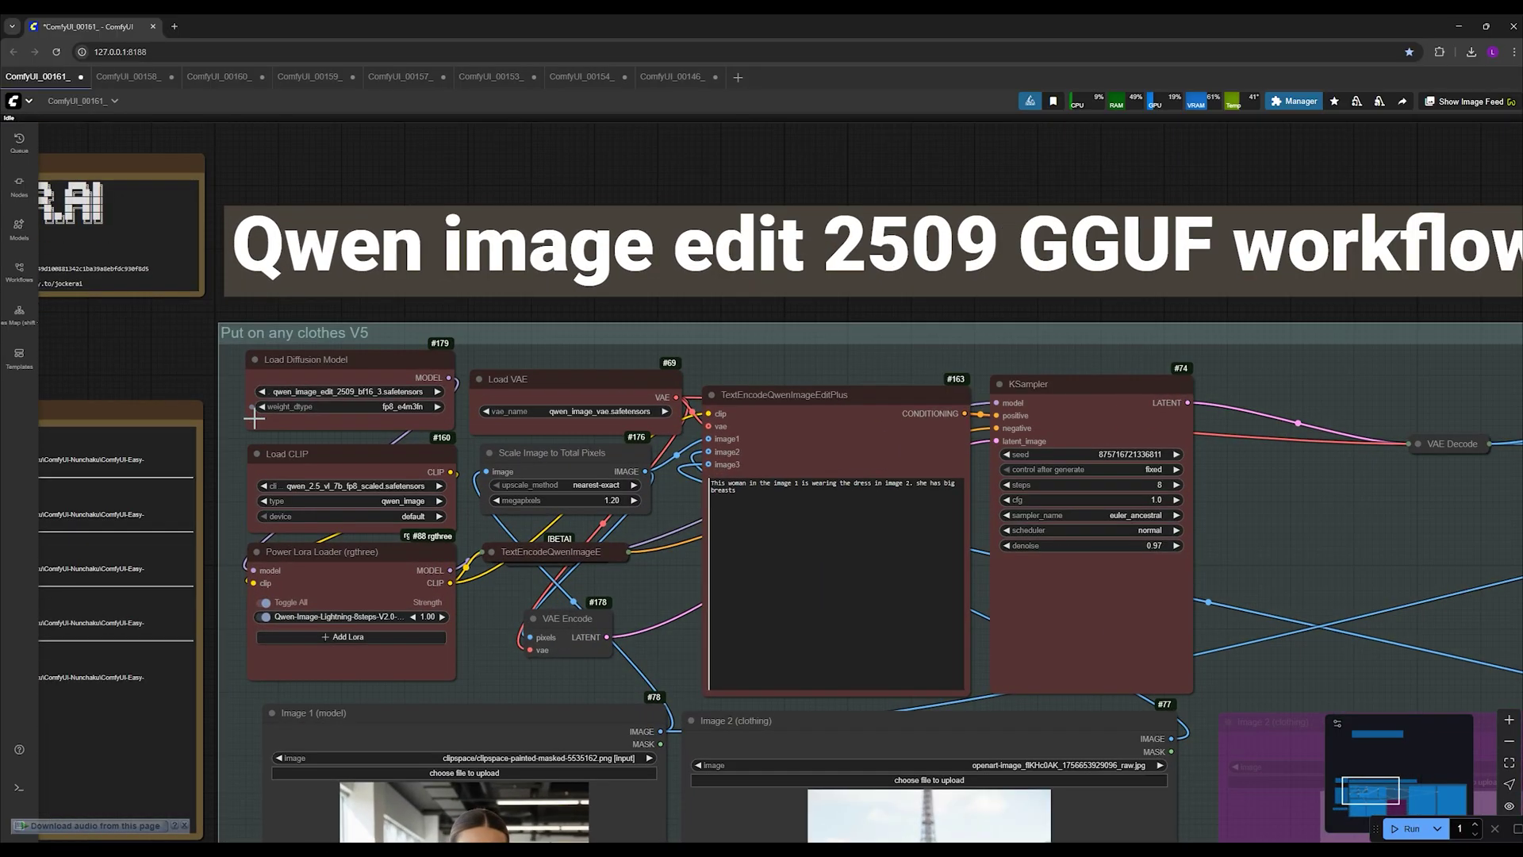
{"action": "scroll", "coordinate": [254, 418], "scroll_direction": "up", "scroll_amount": 2}
{"action": "left_click_drag", "start_coordinate": [140, 363], "coordinate": [666, 161]}
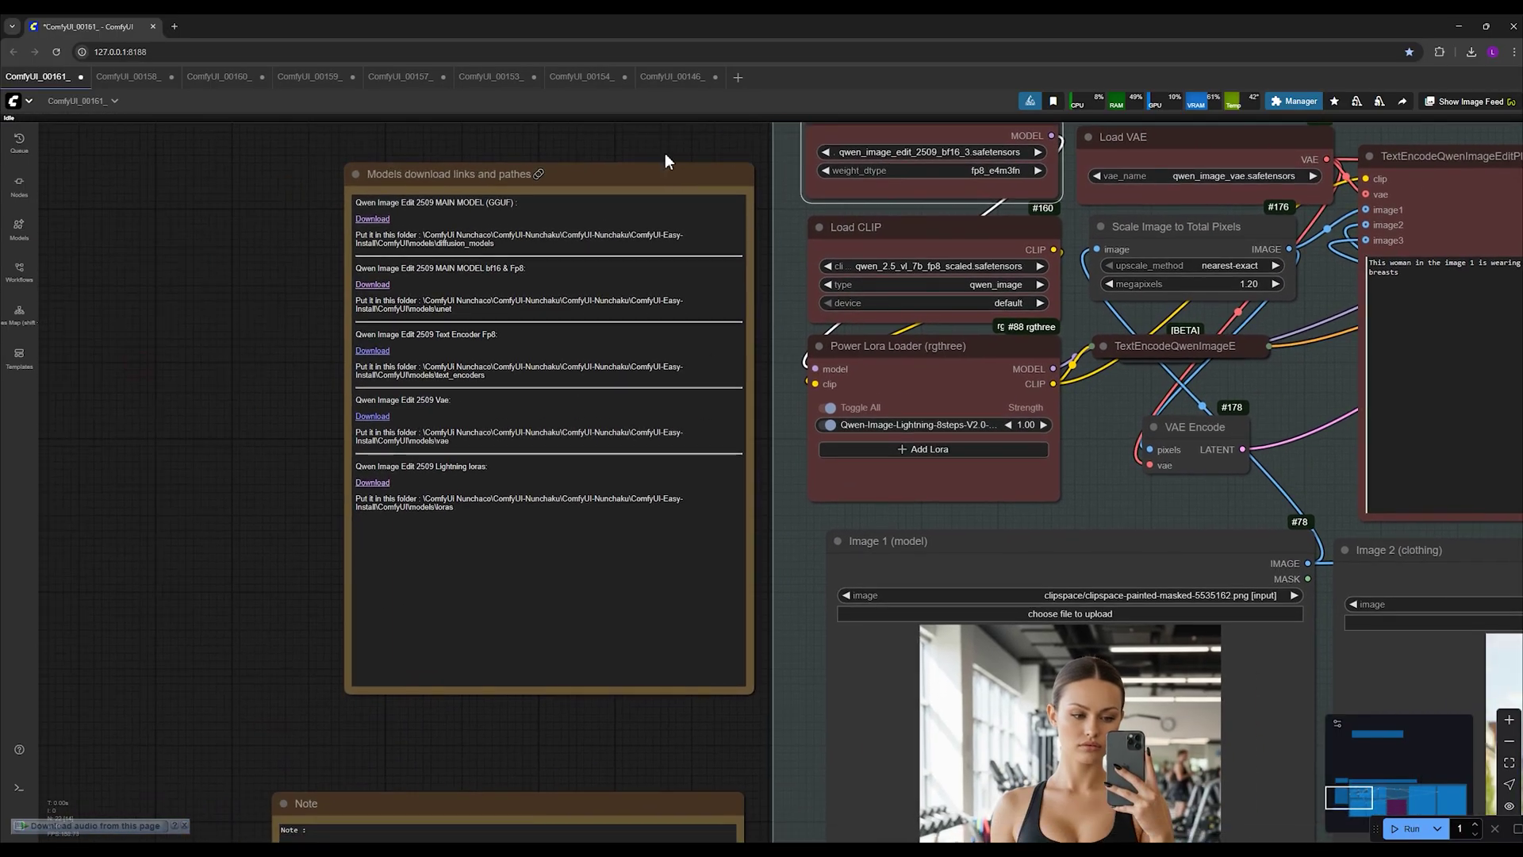
{"action": "left_click", "coordinate": [595, 173]}
{"action": "left_click", "coordinate": [961, 192]}
{"action": "left_click_drag", "start_coordinate": [796, 218], "coordinate": [786, 394]}
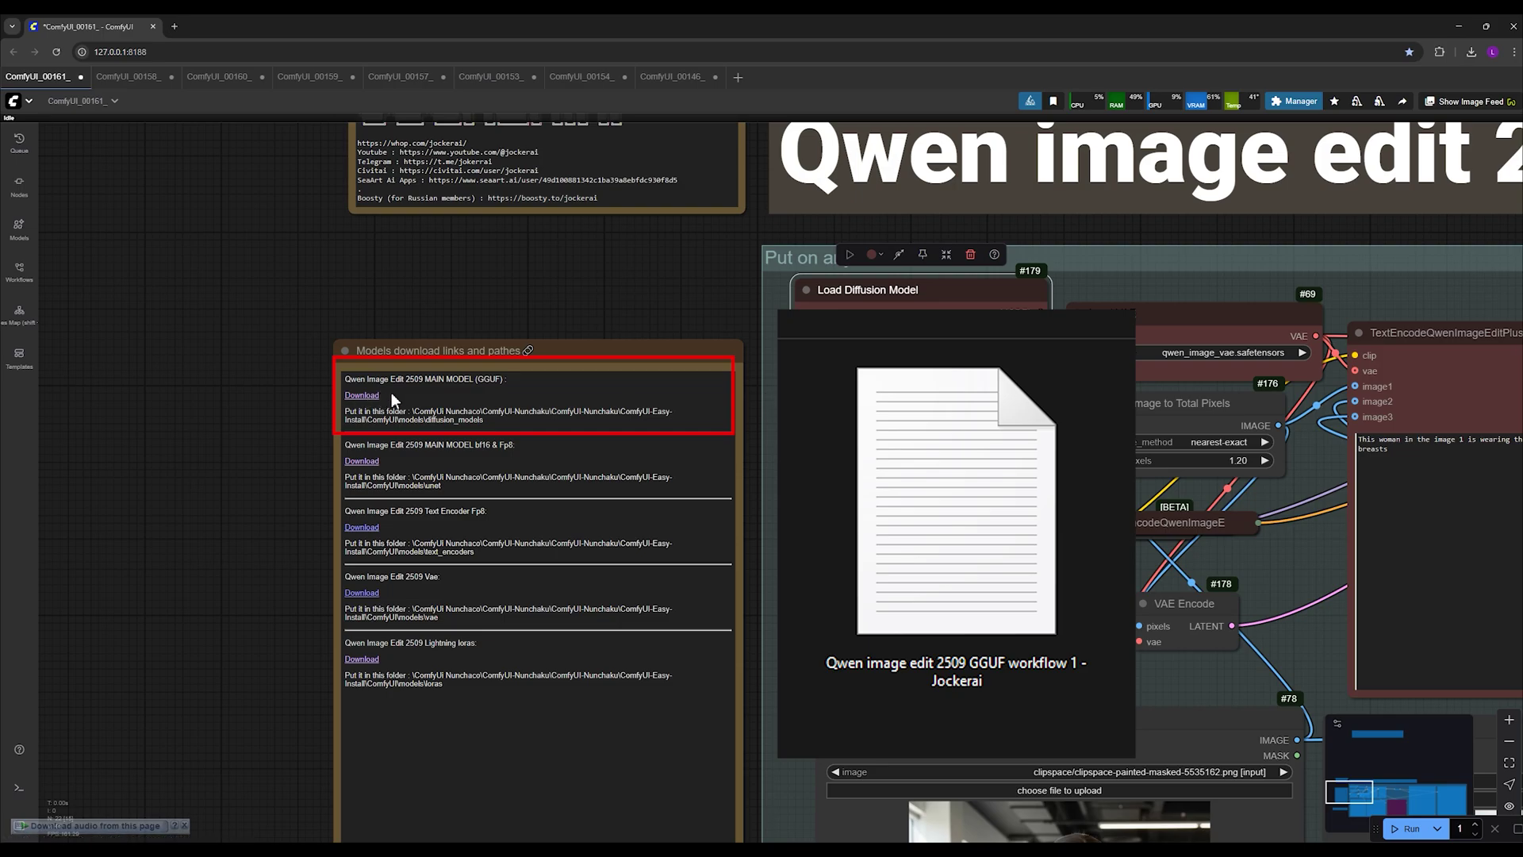
- Check the note's download link and folder path for the bf16 & Fp8 main model, leaving its text unedited
{"action": "left_click", "coordinate": [649, 316]}
{"action": "scroll", "coordinate": [644, 321], "scroll_direction": "down", "scroll_amount": 3}
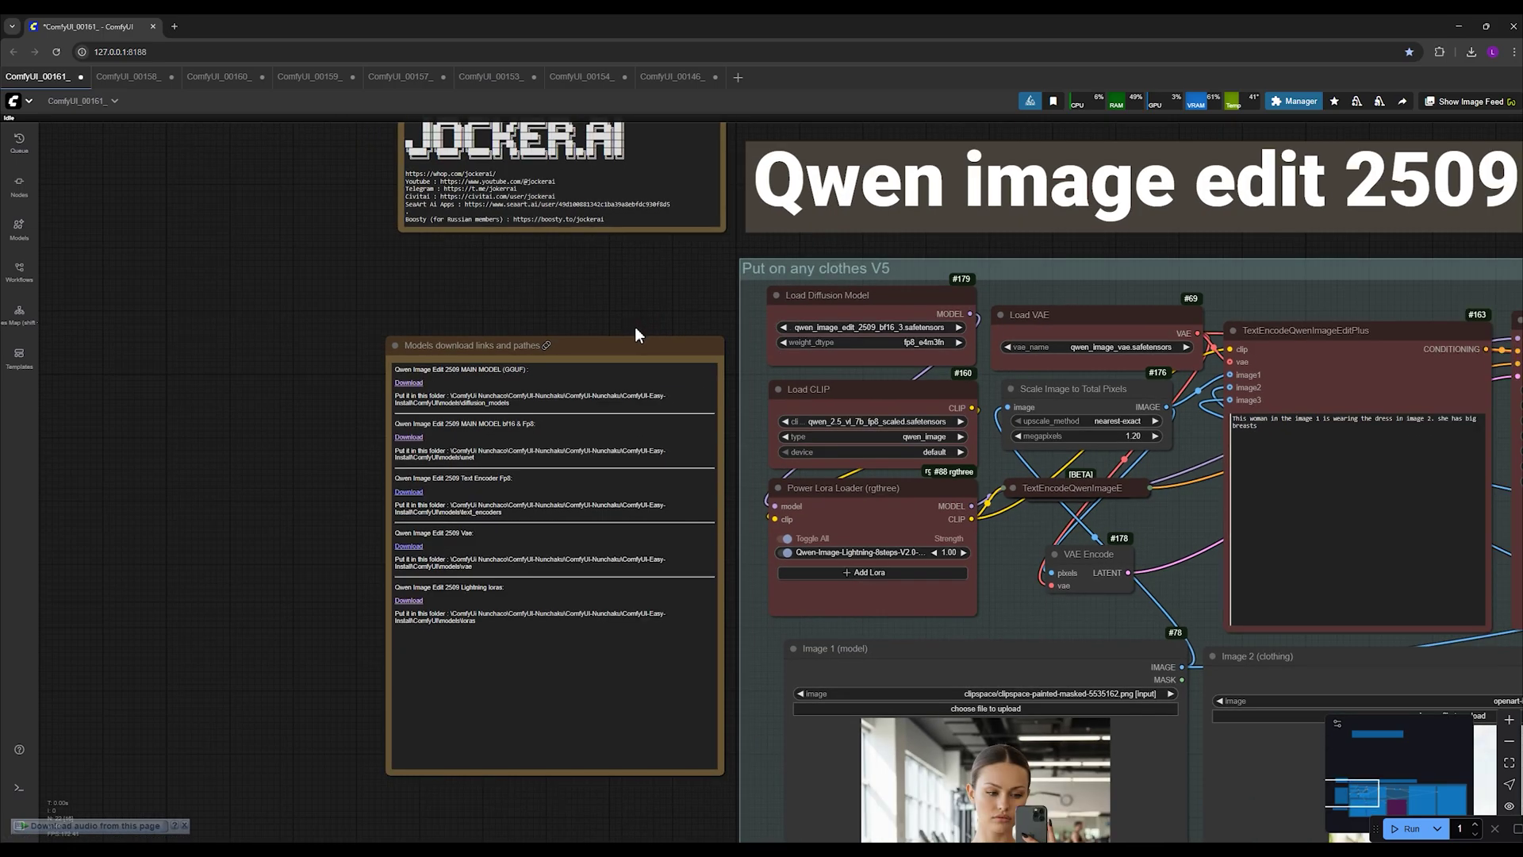
{"action": "left_click_drag", "start_coordinate": [549, 317], "coordinate": [368, 353]}
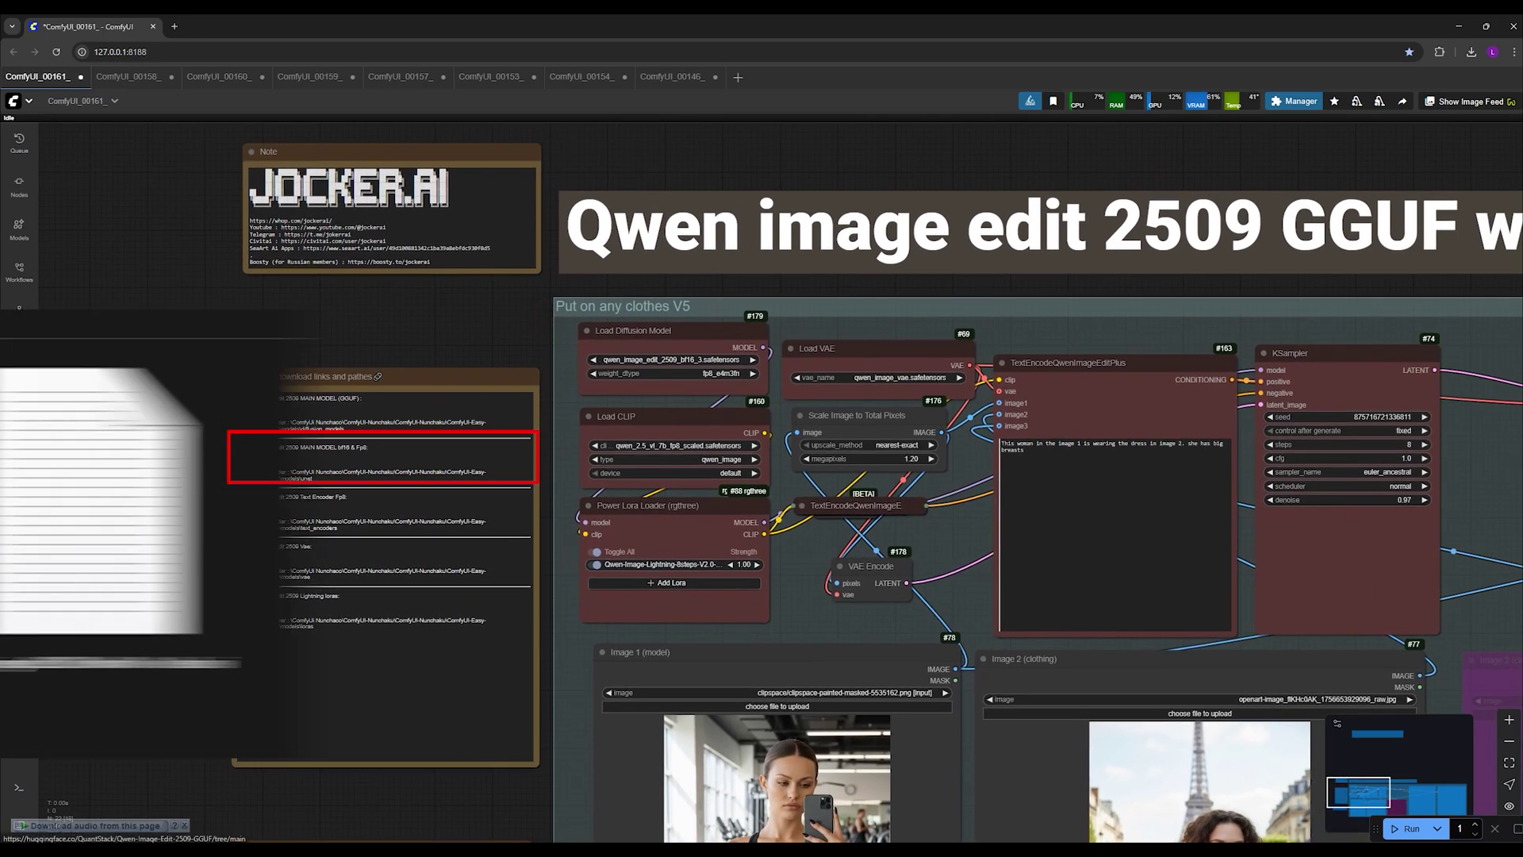
{"action": "double_click", "coordinate": [310, 445]}
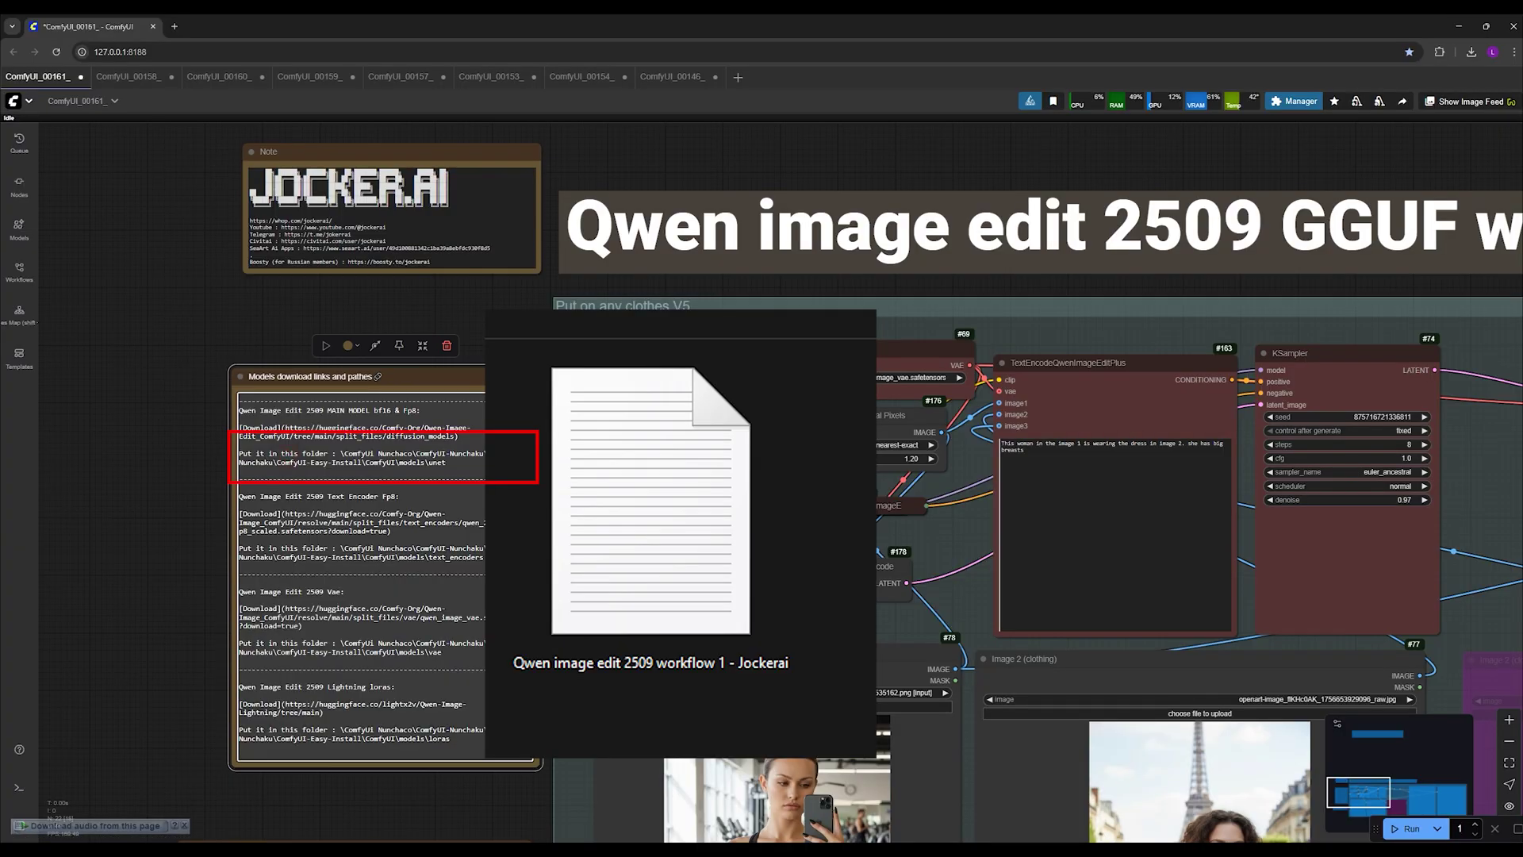
{"action": "left_click", "coordinate": [635, 330]}
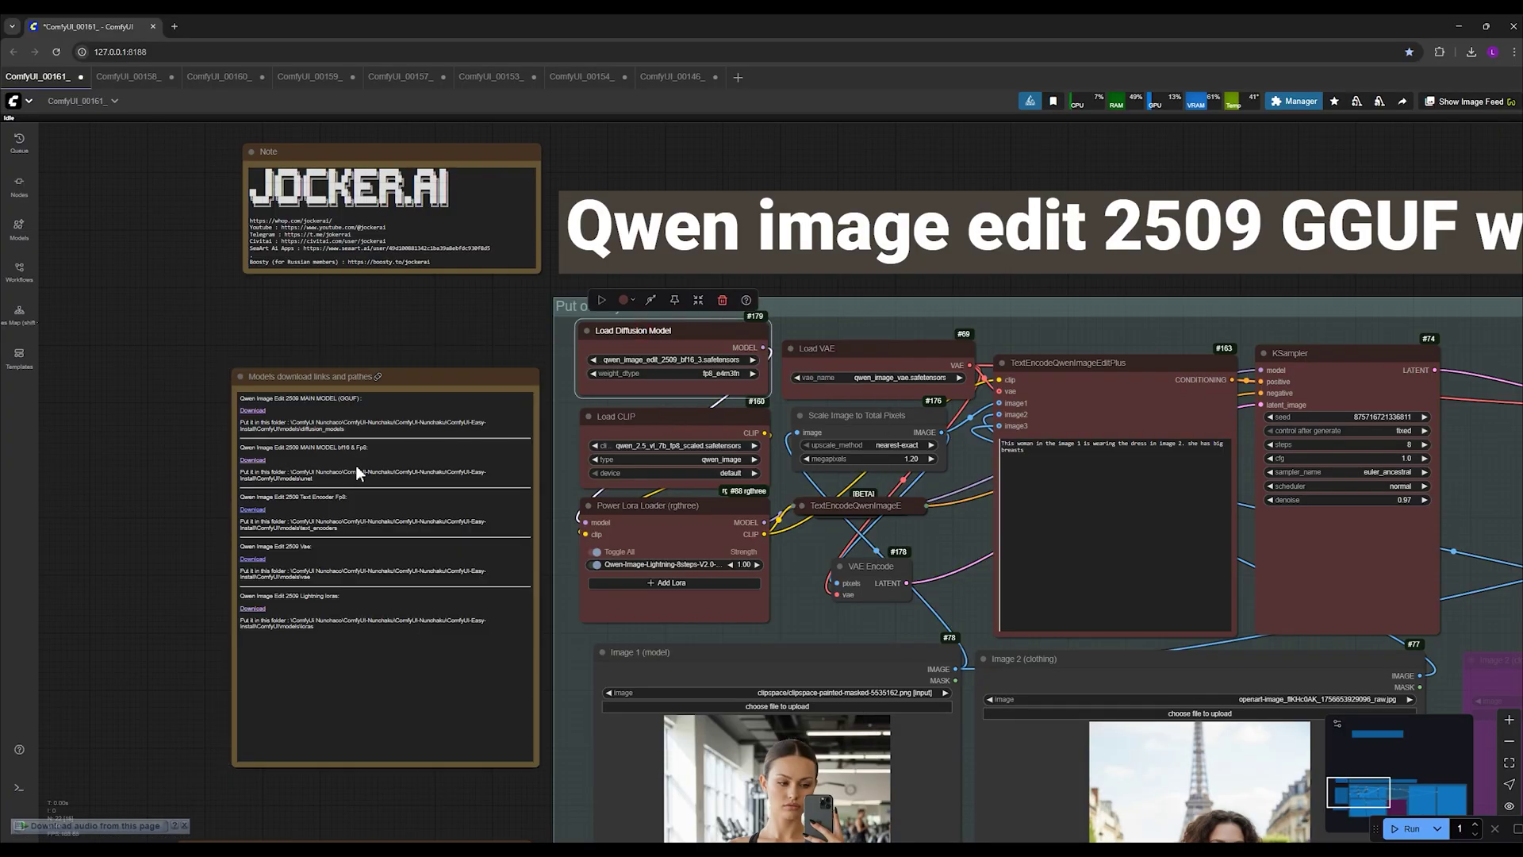
- Review the GGUF and bf16 & Fp8 main model entries in the download note against the Load Diffusion Model node
{"action": "scroll", "coordinate": [231, 473], "scroll_direction": "up", "scroll_amount": 2}
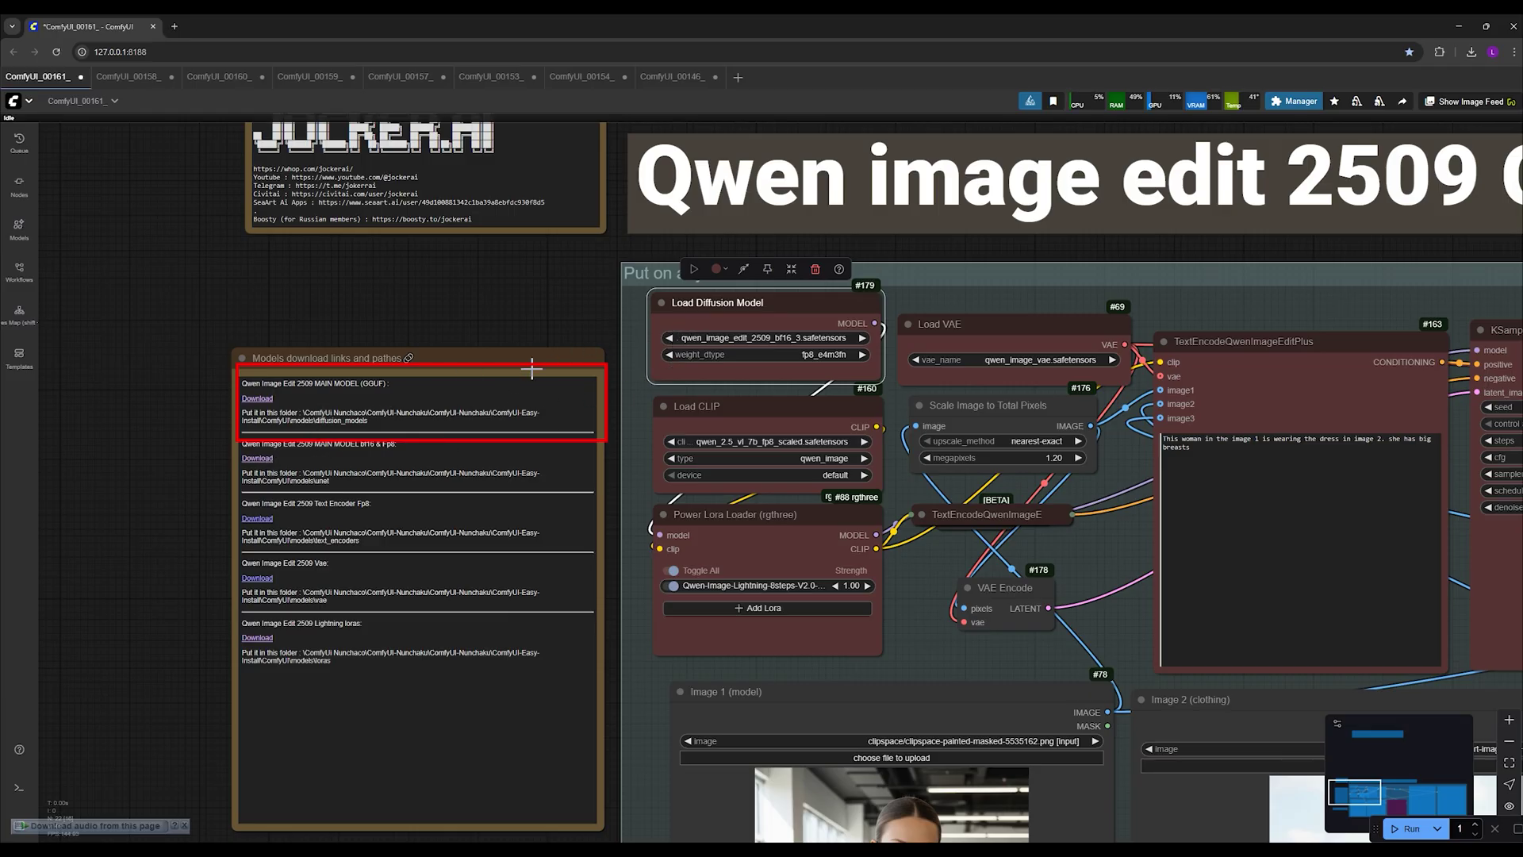
{"action": "key", "text": "Escape"}
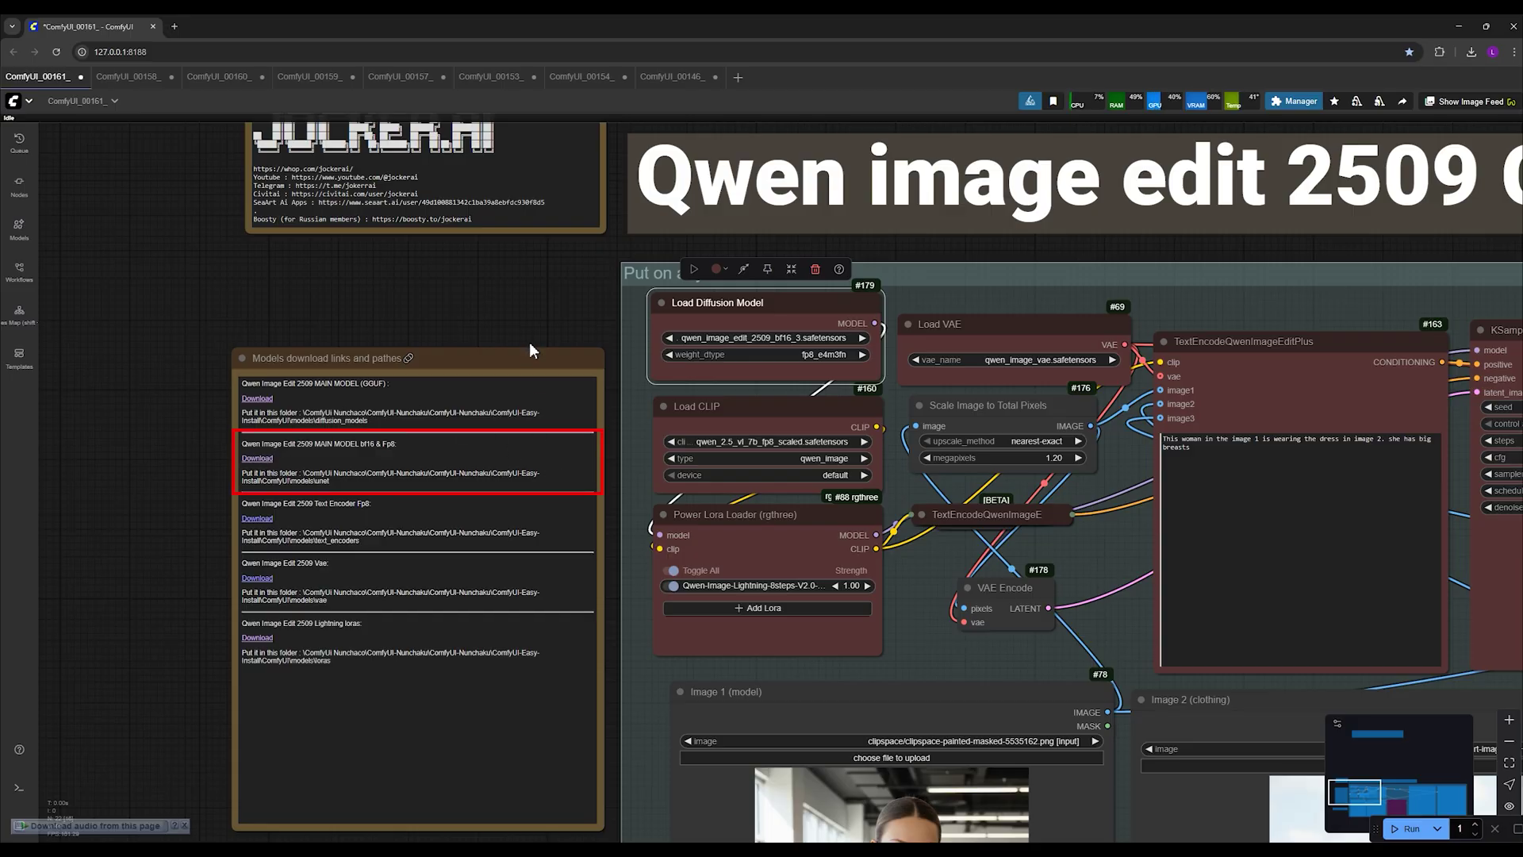
{"action": "left_click_drag", "start_coordinate": [526, 308], "coordinate": [370, 260]}
{"action": "scroll", "coordinate": [396, 308], "scroll_direction": "down", "scroll_amount": 2}
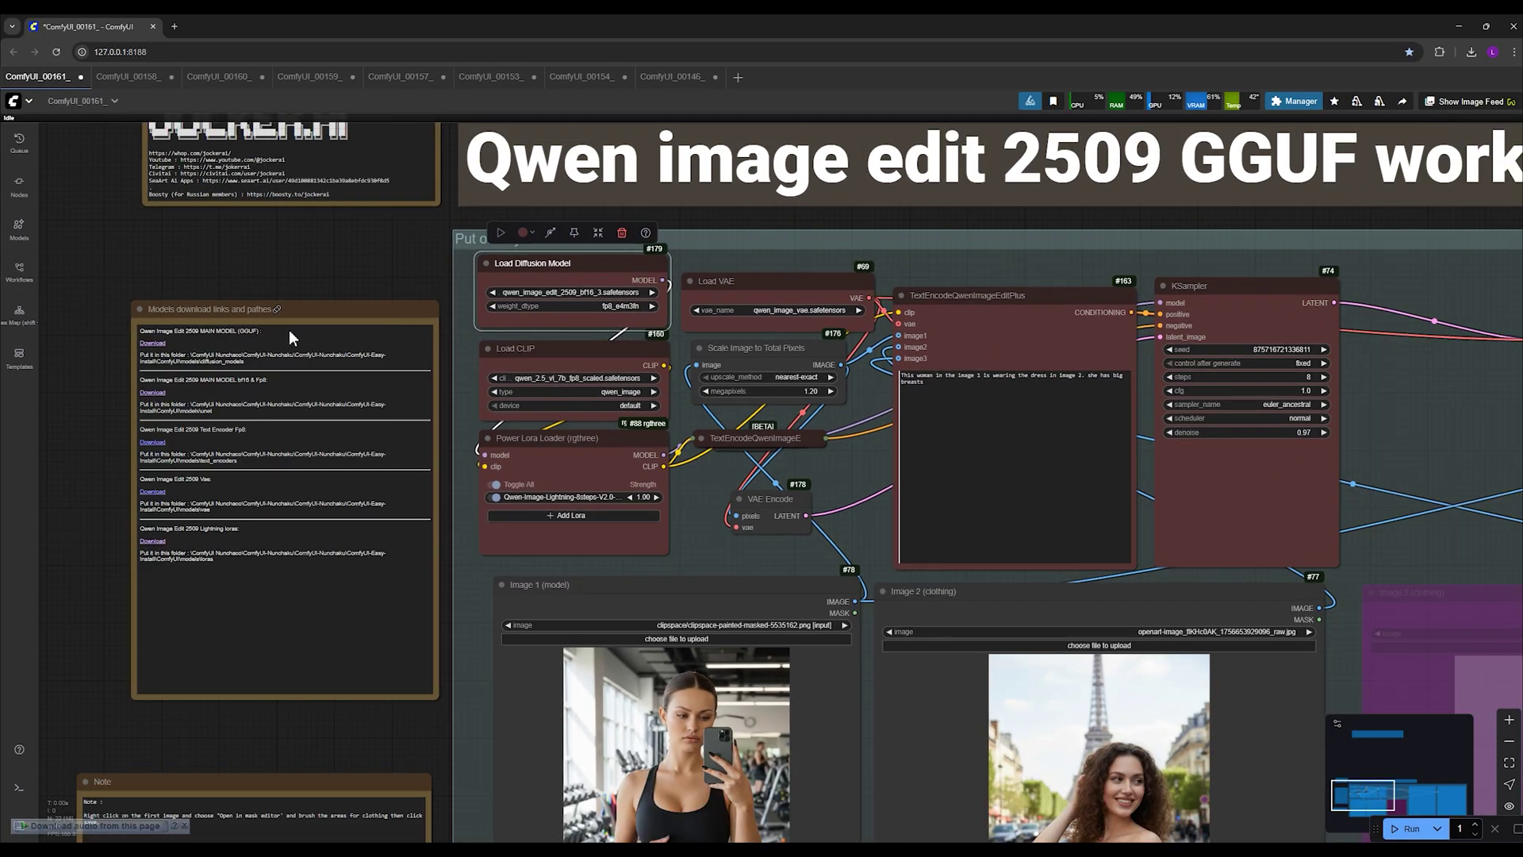
{"action": "left_click_drag", "start_coordinate": [295, 309], "coordinate": [337, 428]}
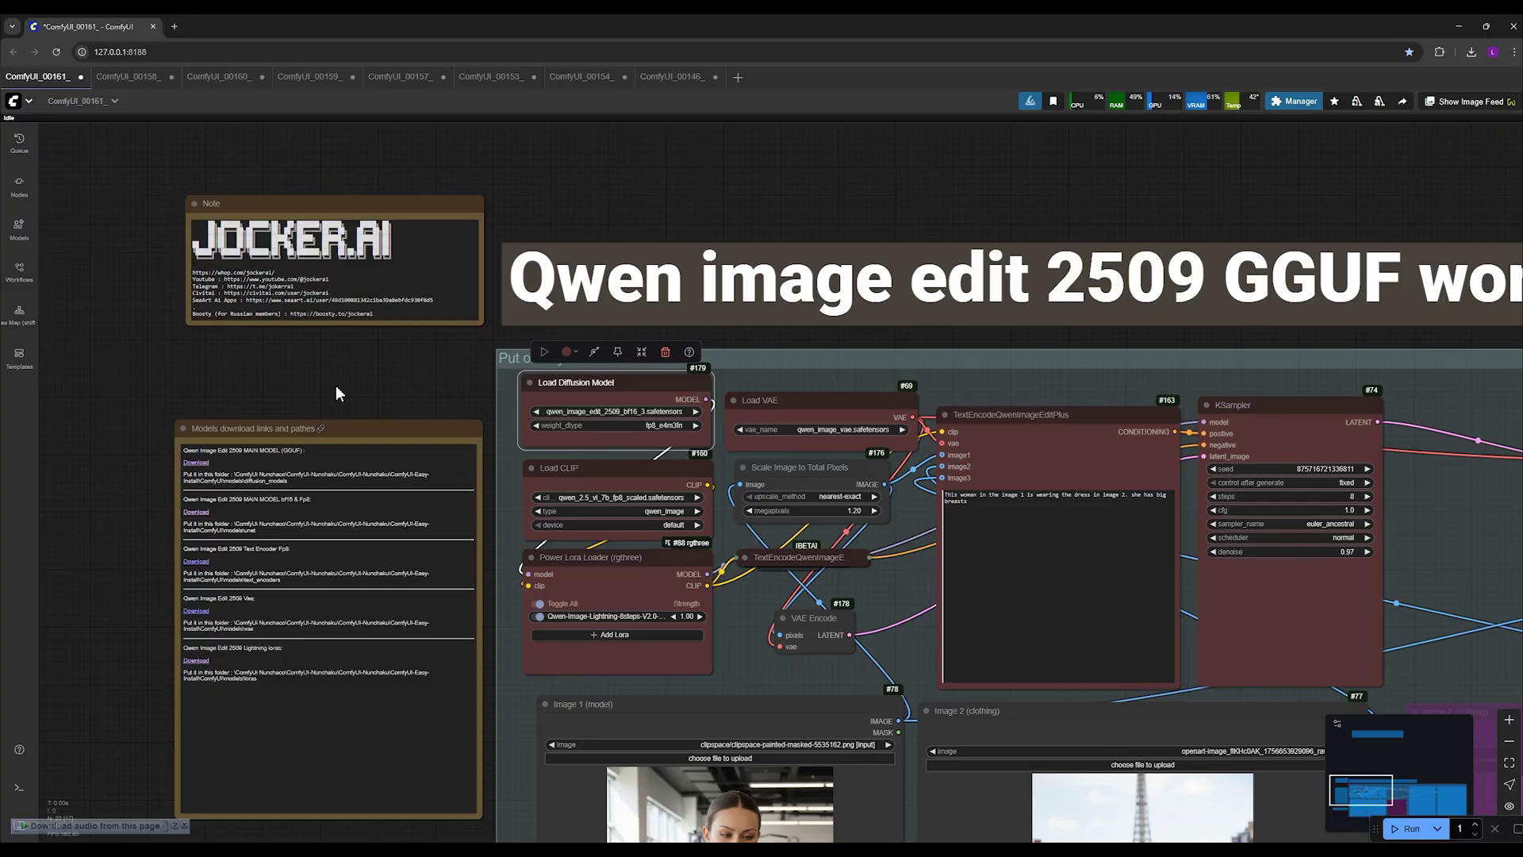
{"action": "scroll", "coordinate": [351, 379], "scroll_direction": "up", "scroll_amount": 2}
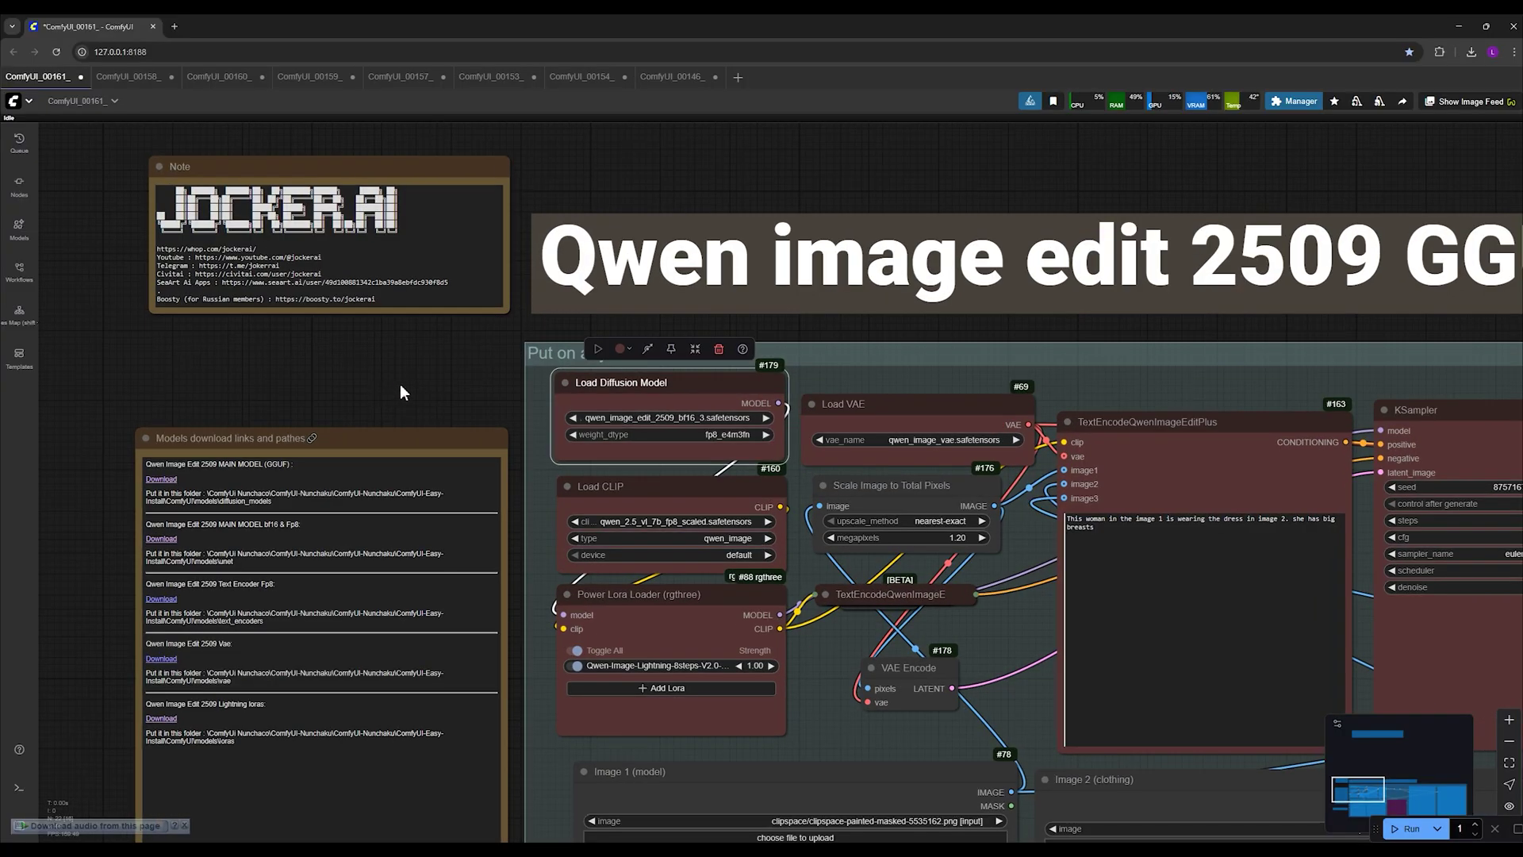
- View the Qwen-Image-Edit_ComfyUI diffusion model files on Hugging Face, and return to the ComfyUI workflow
{"action": "left_click_drag", "start_coordinate": [400, 384], "coordinate": [439, 354]}
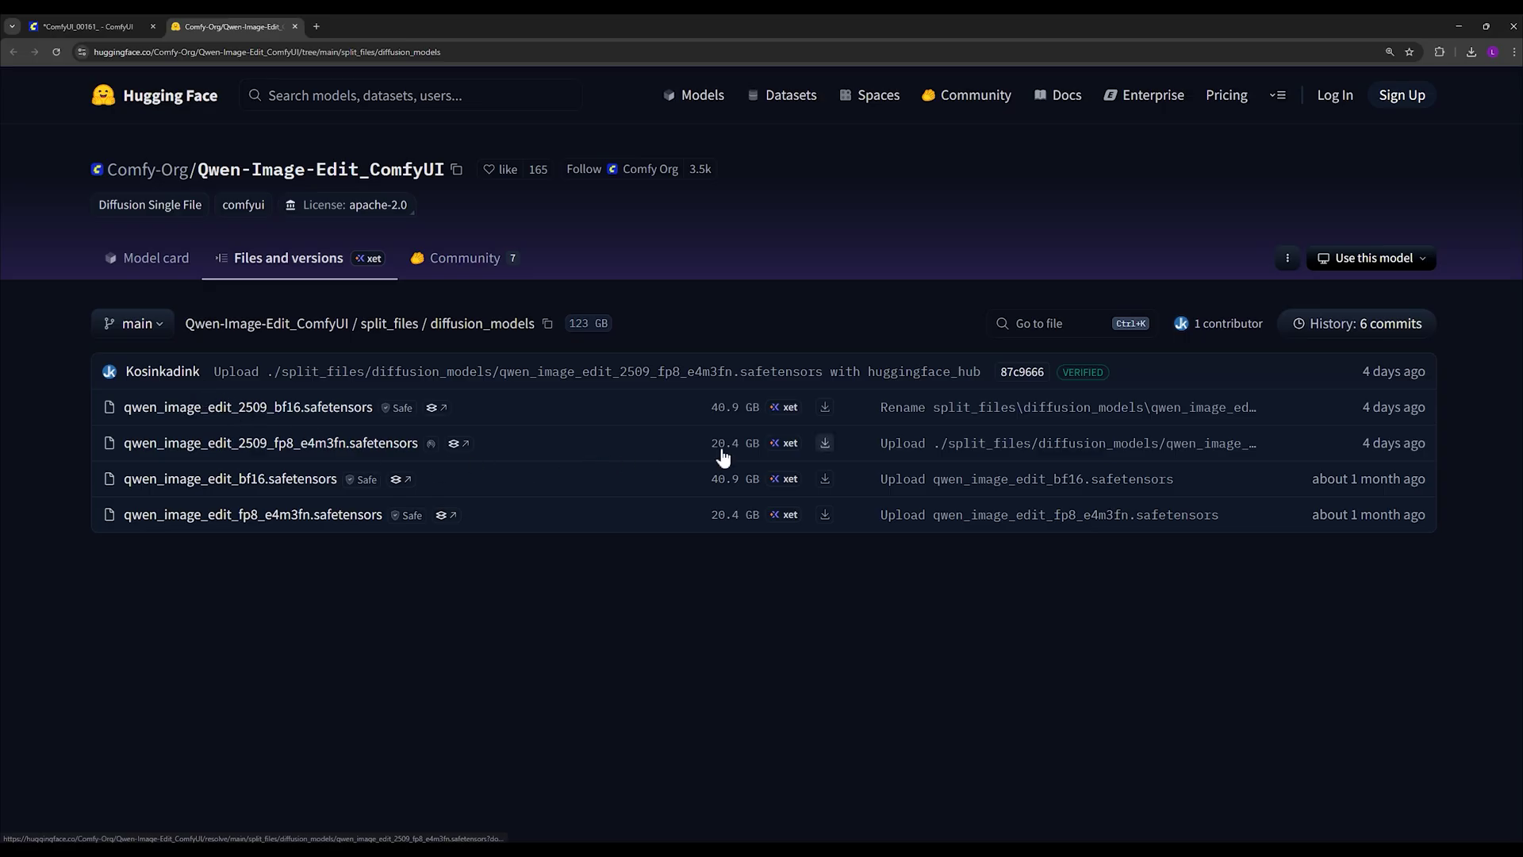
{"action": "left_click", "coordinate": [142, 27]}
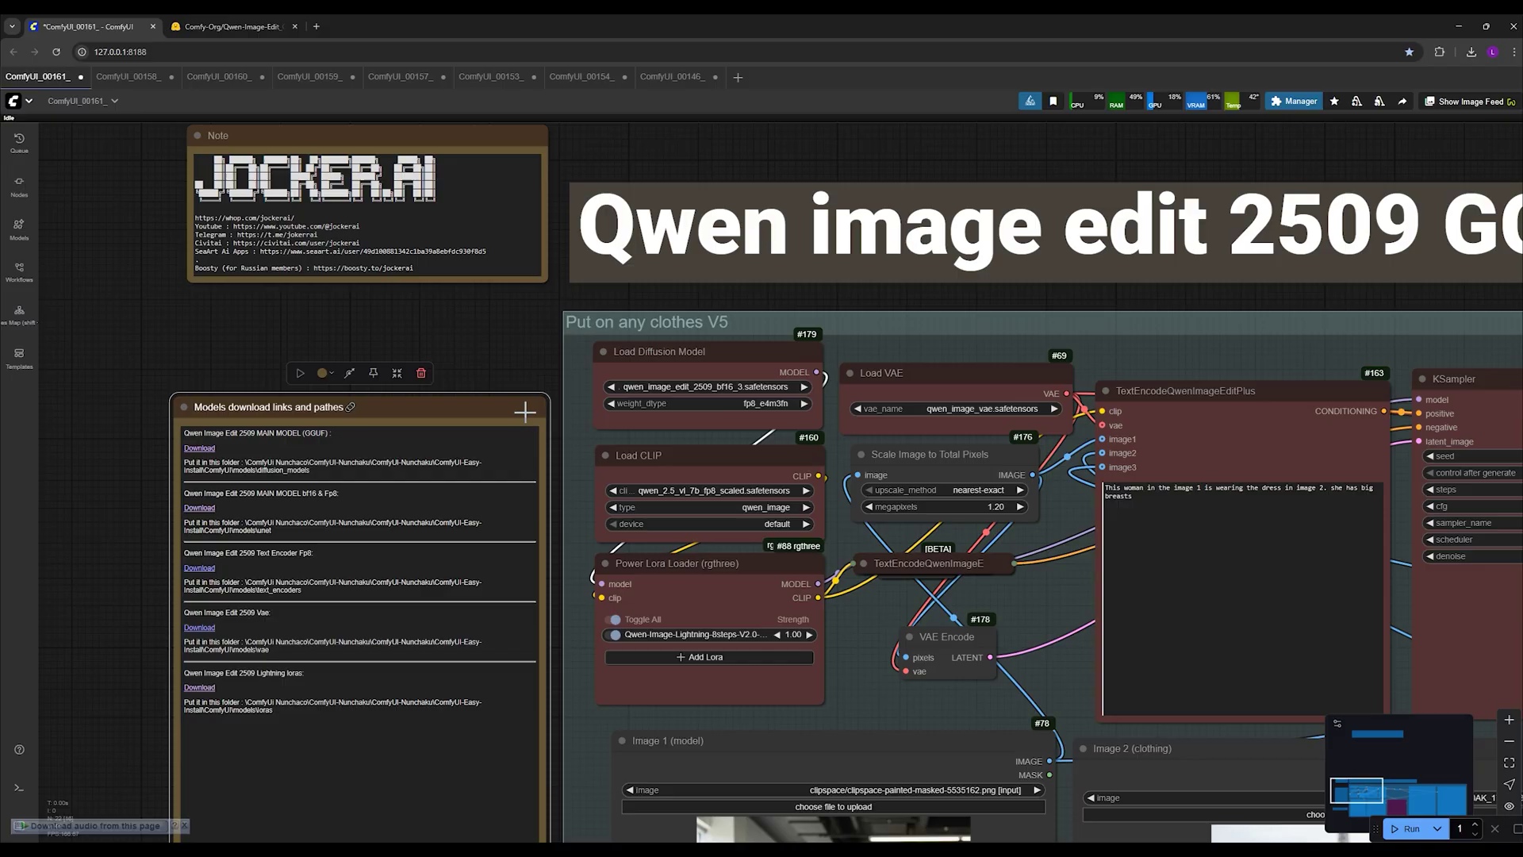
- Try the default weight_dtype on the Load Diffusion Model node, and set it back to fp8_e4m3fn
{"action": "left_click", "coordinate": [630, 359]}
{"action": "left_click", "coordinate": [687, 403]}
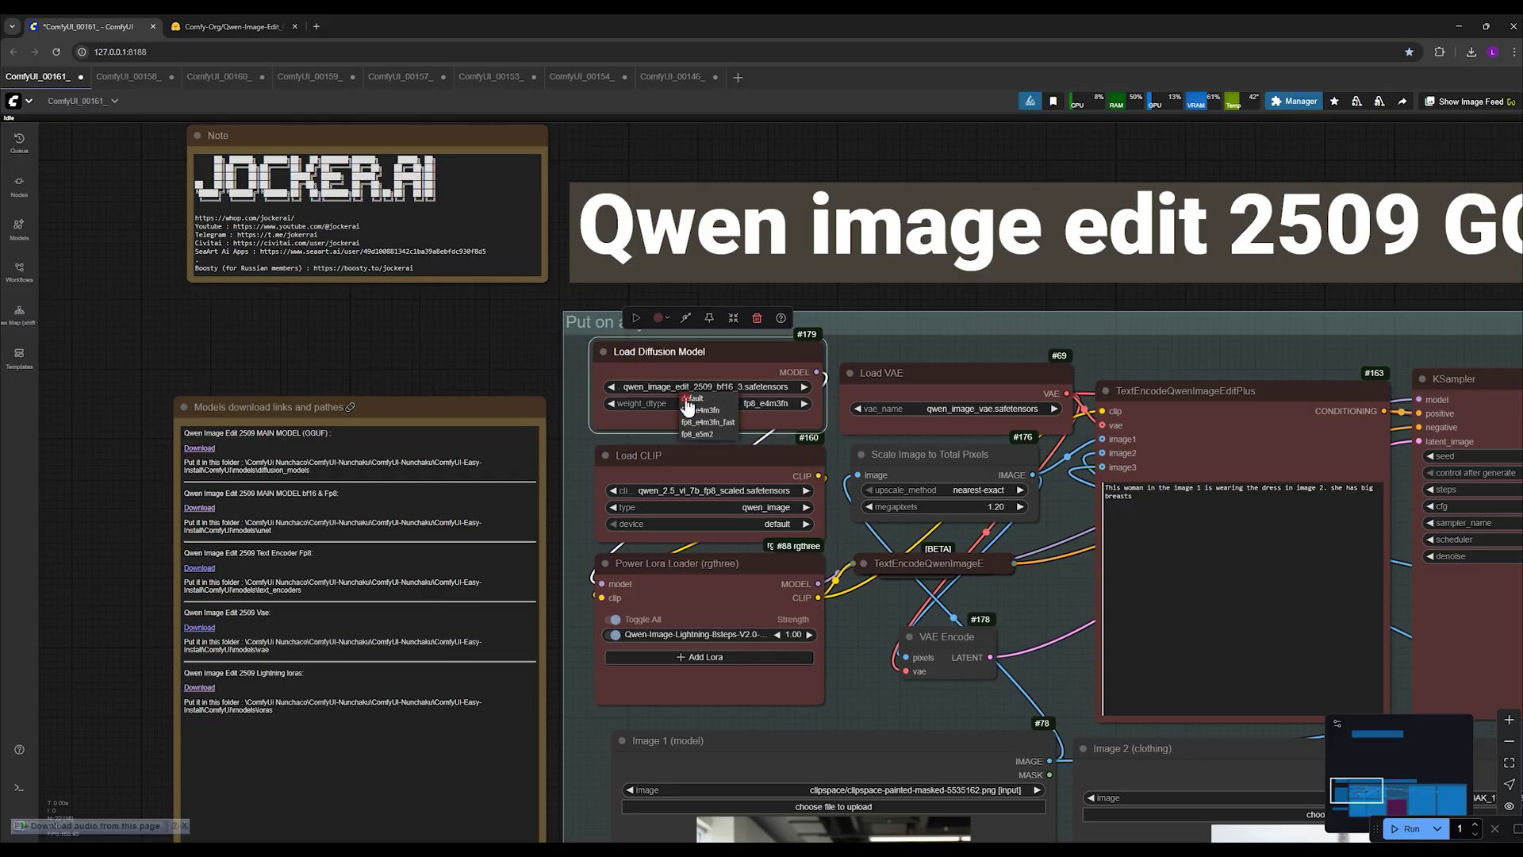
{"action": "left_click", "coordinate": [717, 409]}
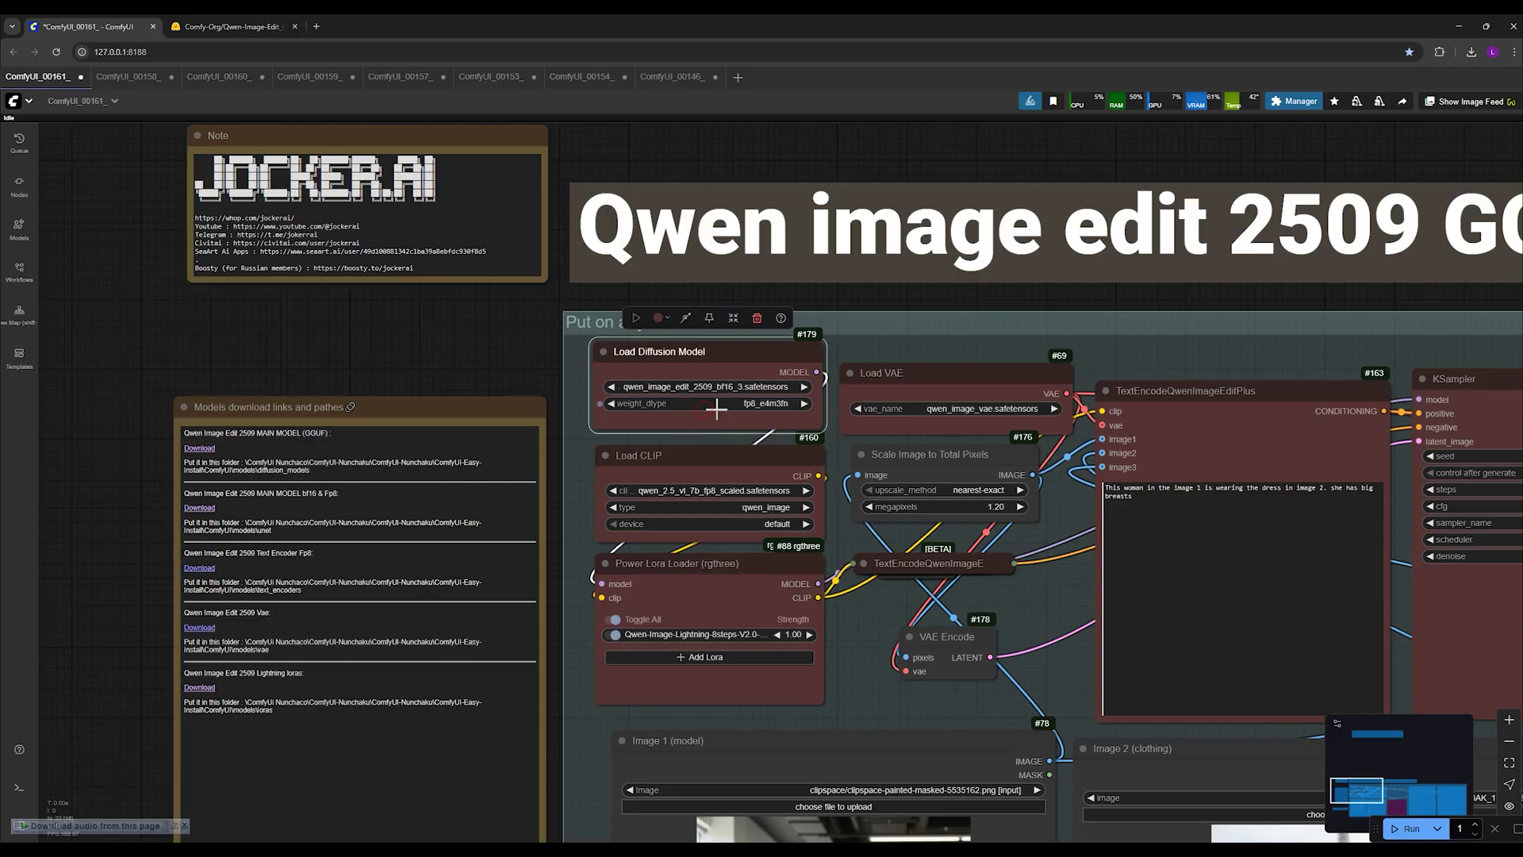
{"action": "left_click", "coordinate": [718, 406]}
{"action": "left_click", "coordinate": [741, 419]}
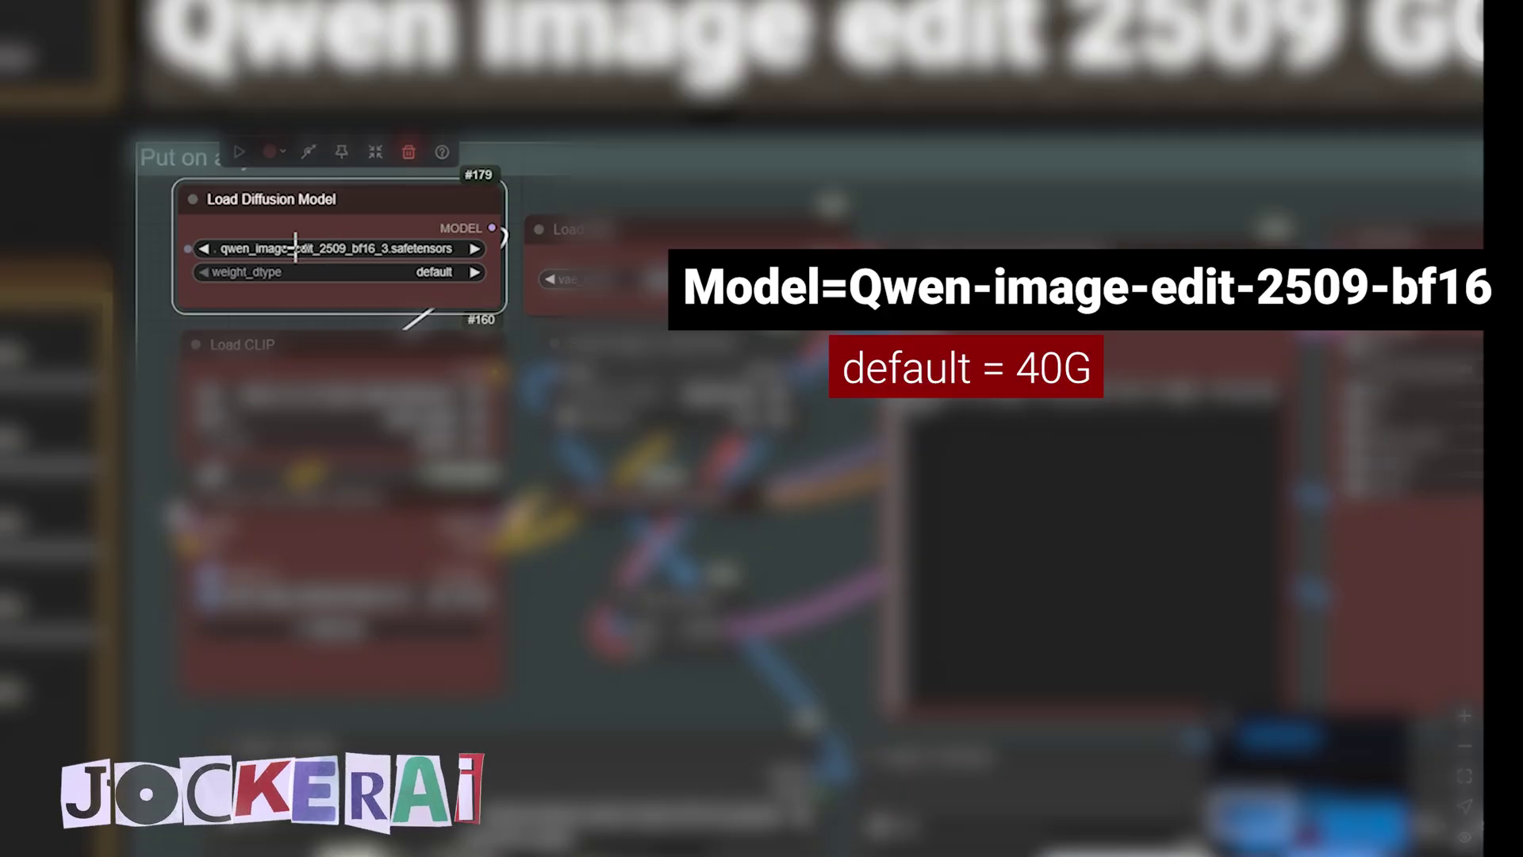
{"action": "left_click", "coordinate": [421, 273]}
{"action": "left_click", "coordinate": [476, 313]}
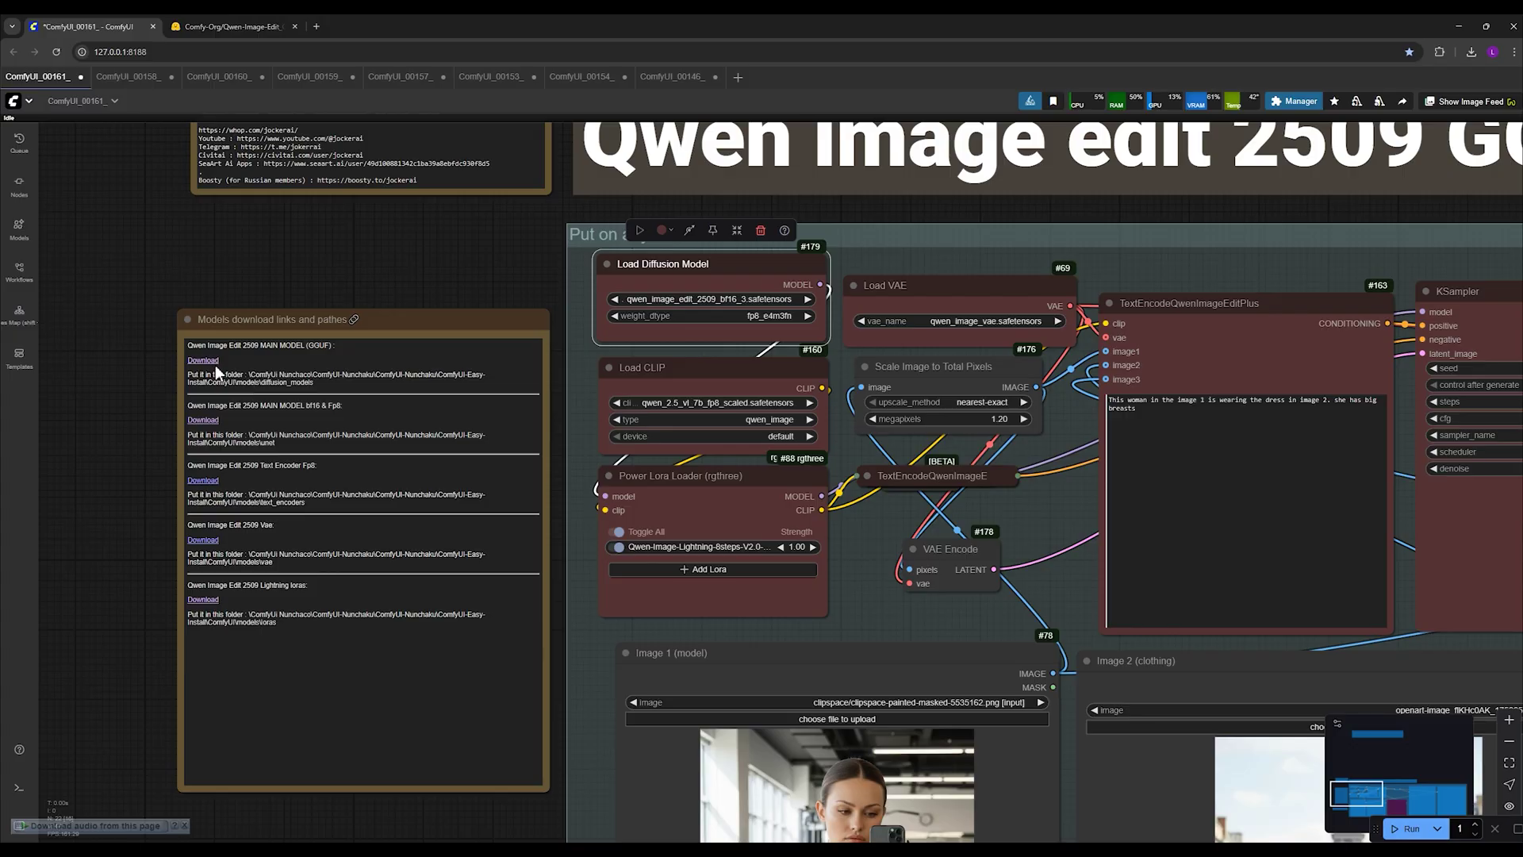
- Follow the note's GGUF main model link, review the Qwen-Image-Edit-2509 GGUF files and their sizes, and return to the workflow
{"action": "left_click", "coordinate": [214, 363]}
{"action": "key", "text": "ctrl+plus"}
{"action": "scroll", "coordinate": [387, 616], "scroll_direction": "down", "scroll_amount": 1}
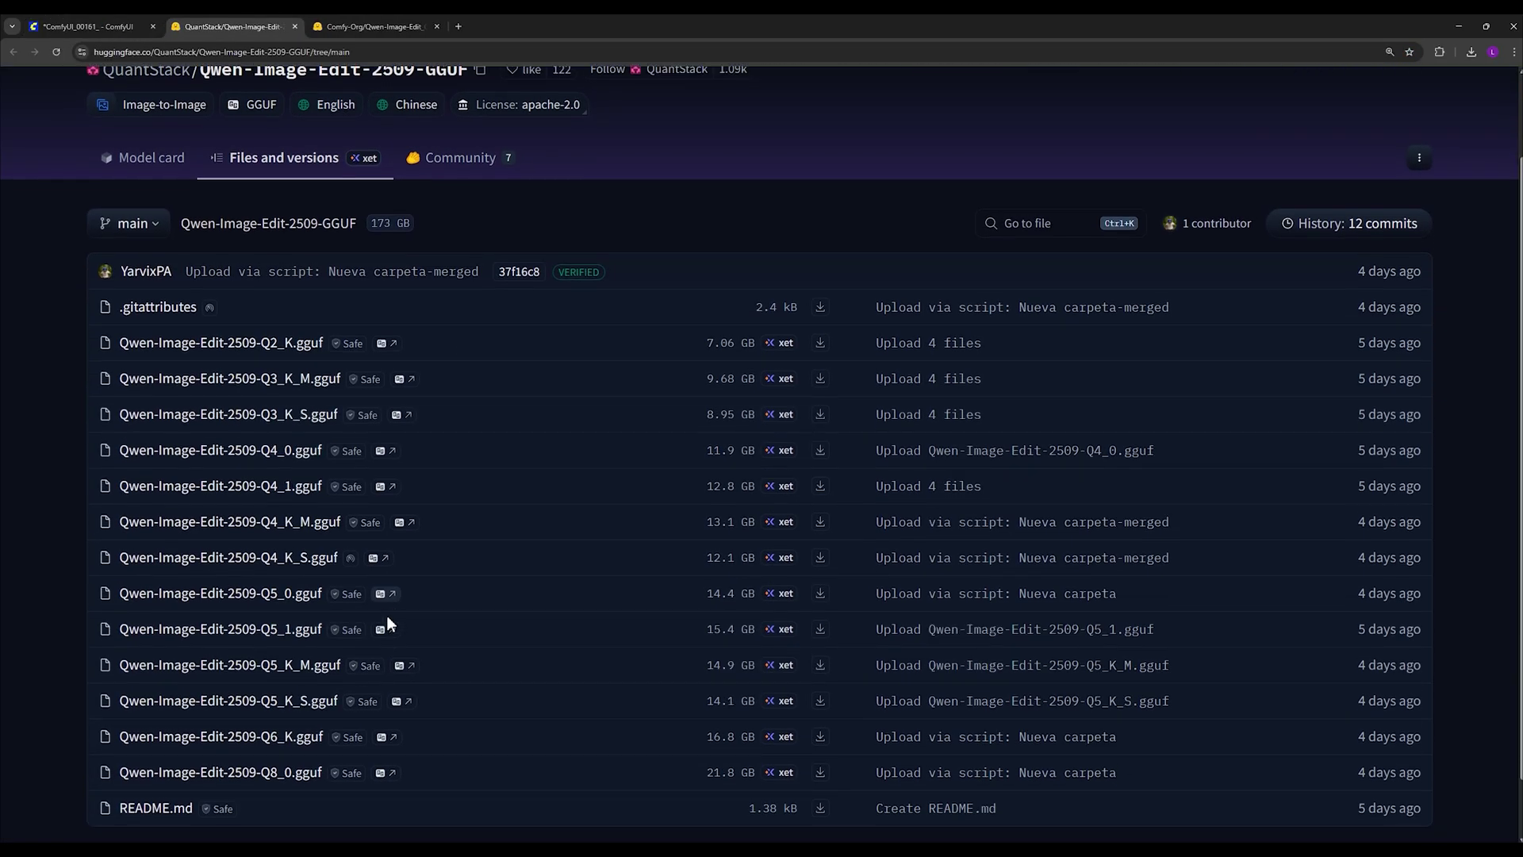
{"action": "scroll", "coordinate": [387, 616], "scroll_direction": "down", "scroll_amount": 1}
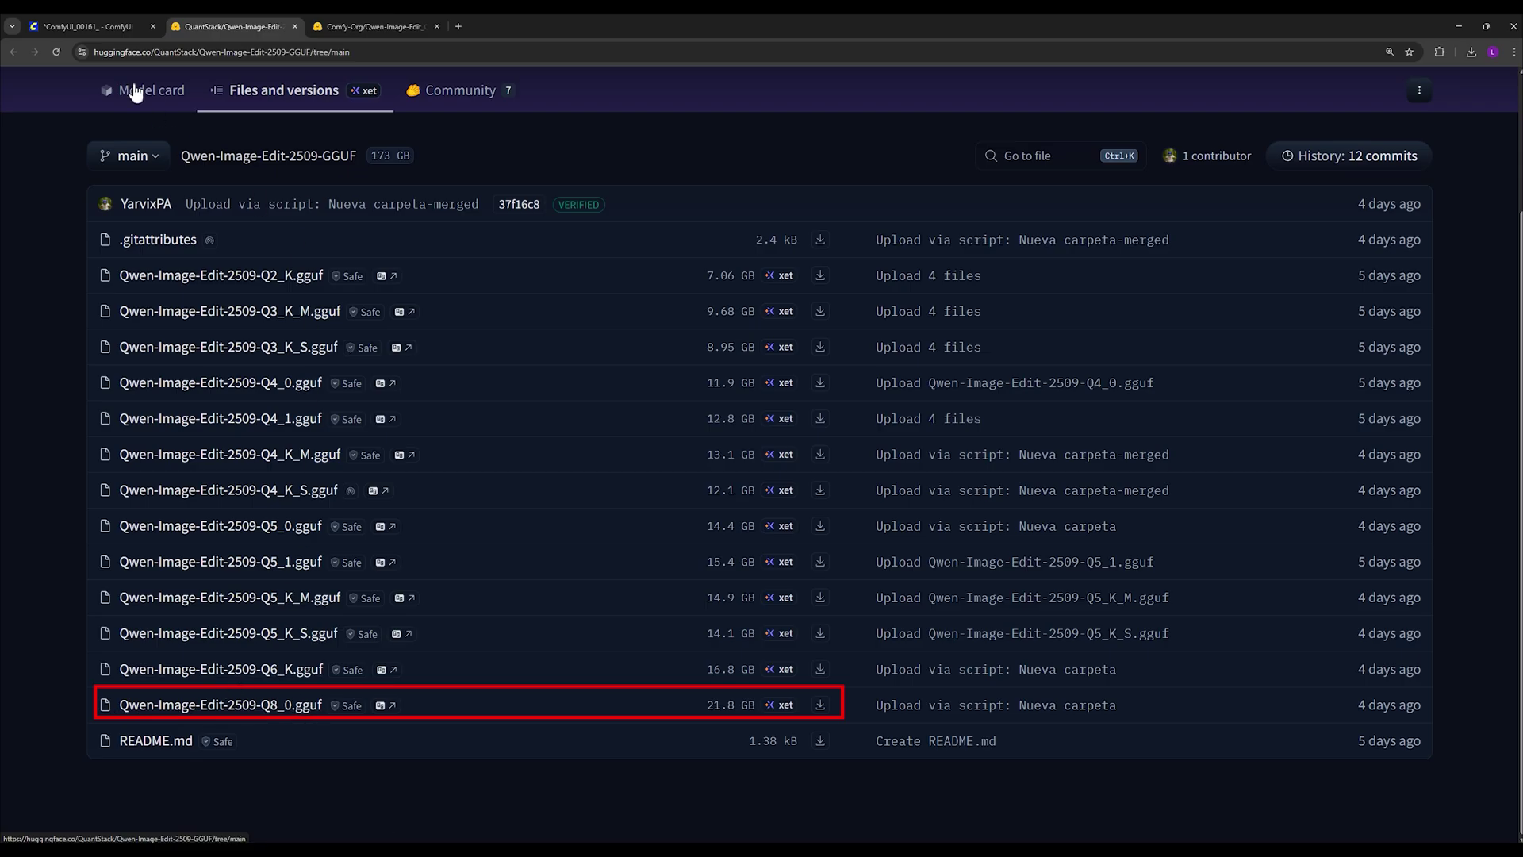
{"action": "left_click", "coordinate": [125, 27]}
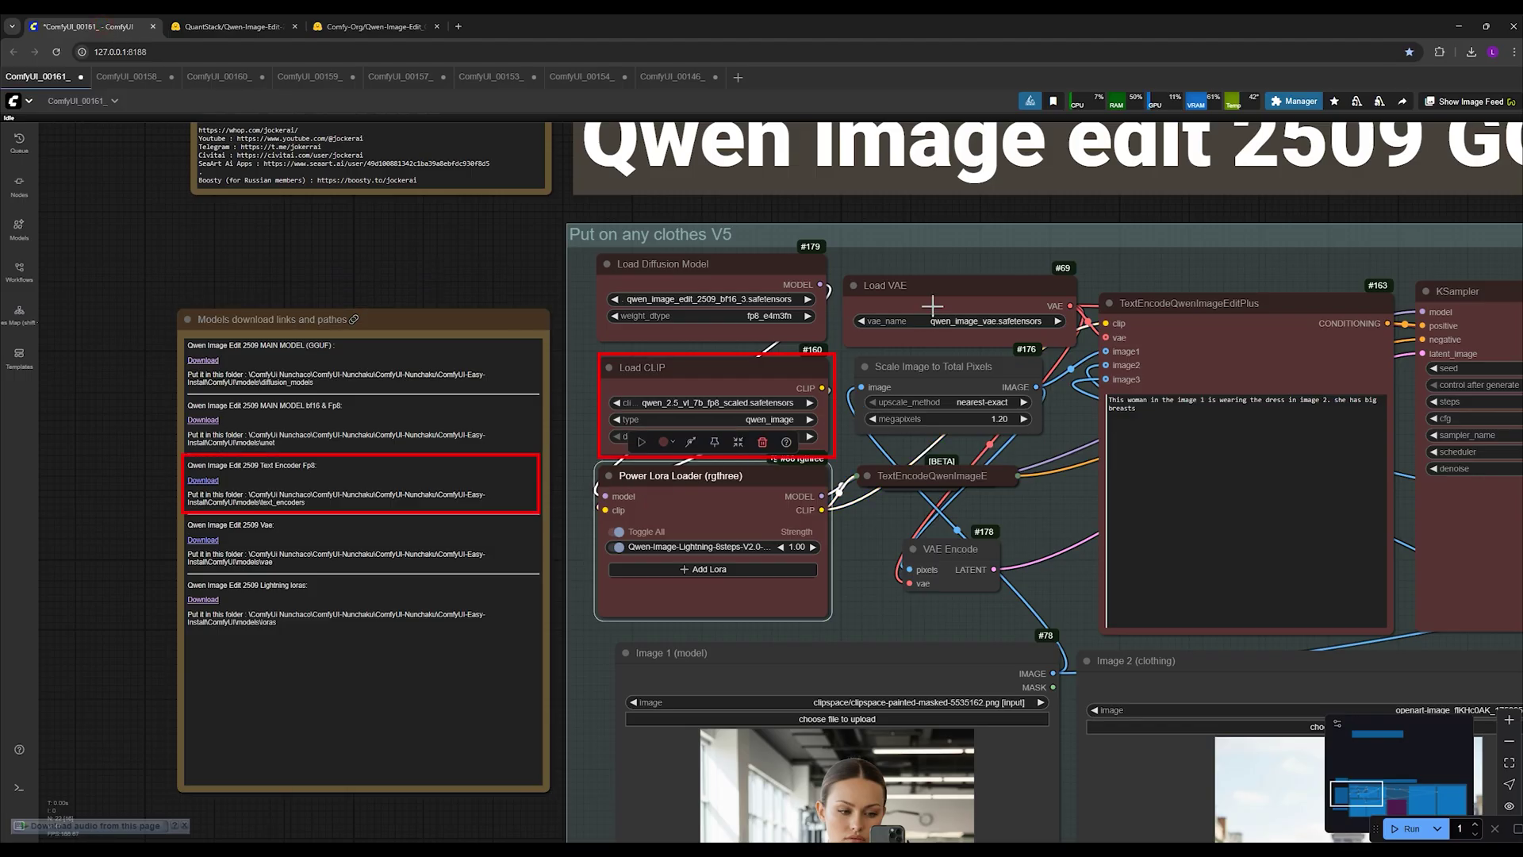
- Check the Load CLIP node against the note's text encoder entry, and view the Qwen-Image-Lightning LoRA files on Hugging Face
{"action": "left_click", "coordinate": [770, 373]}
{"action": "left_click_drag", "start_coordinate": [706, 370], "coordinate": [702, 370]}
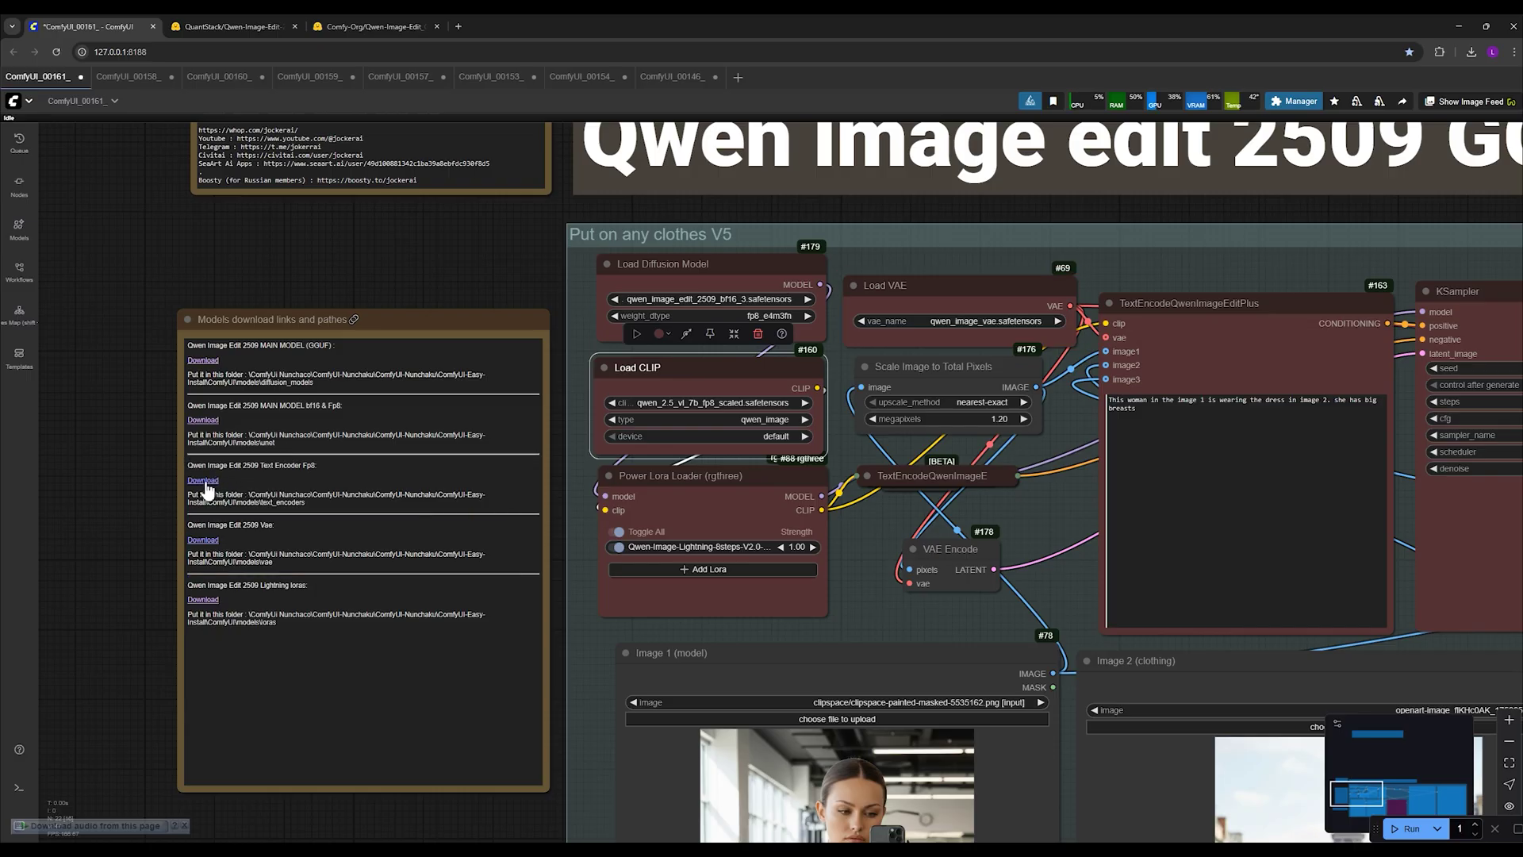
{"action": "left_click", "coordinate": [213, 601]}
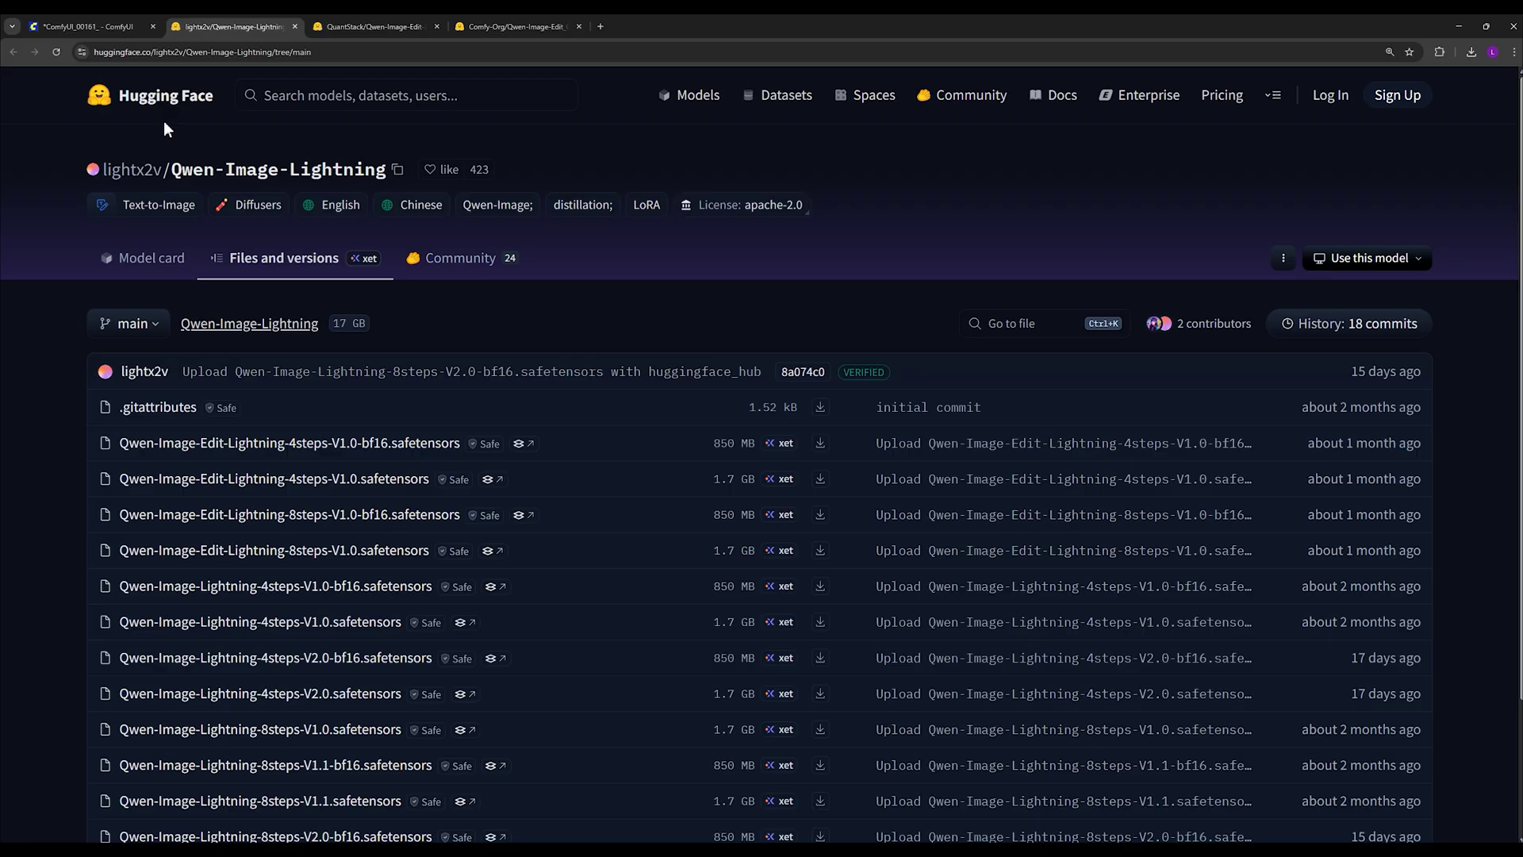
{"action": "scroll", "coordinate": [302, 638], "scroll_direction": "down", "scroll_amount": 2}
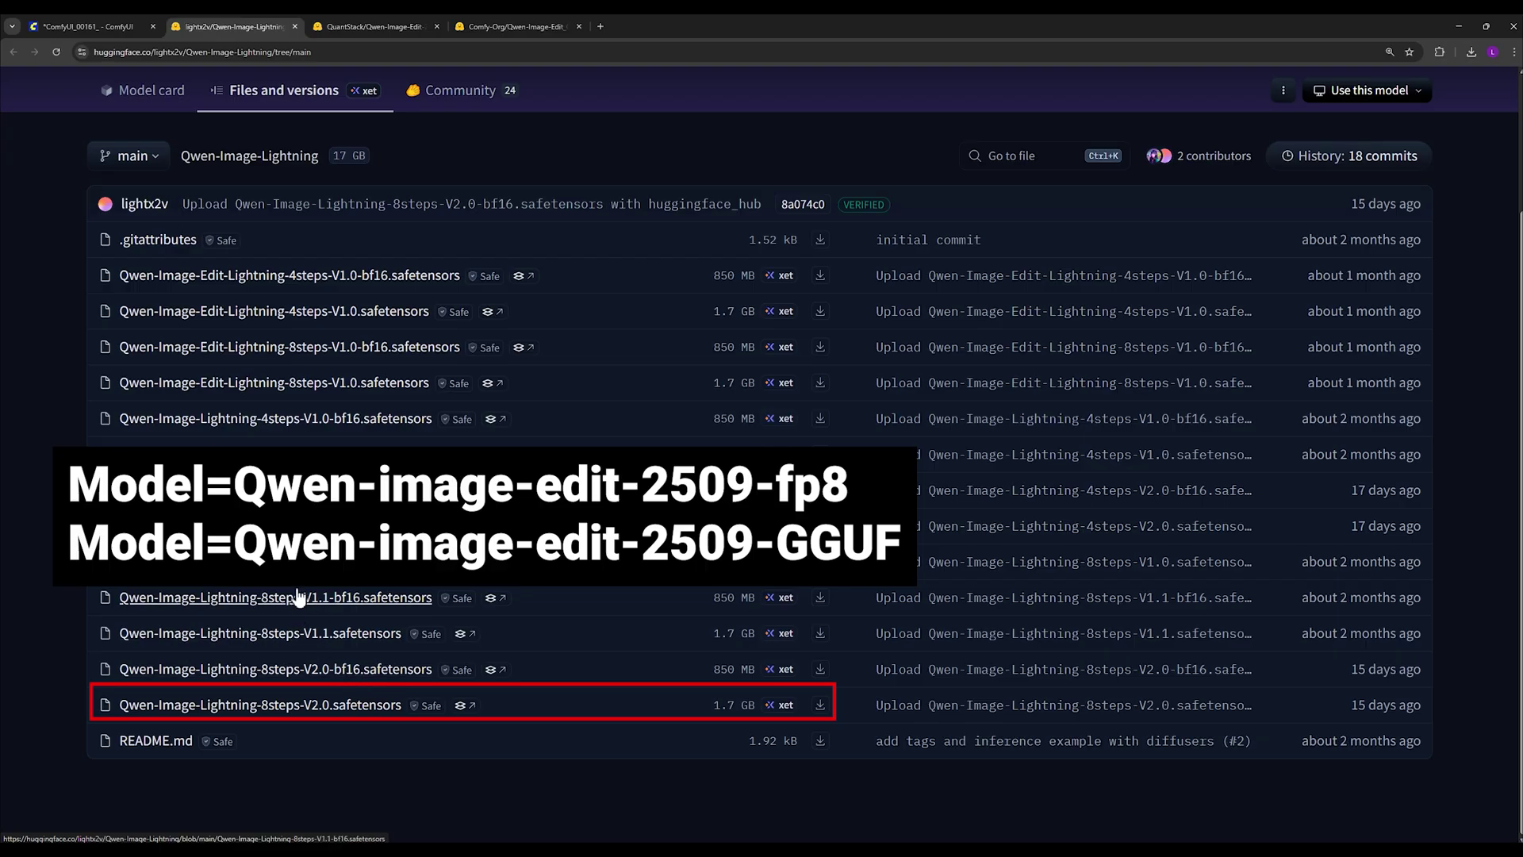
{"action": "left_click", "coordinate": [88, 26]}
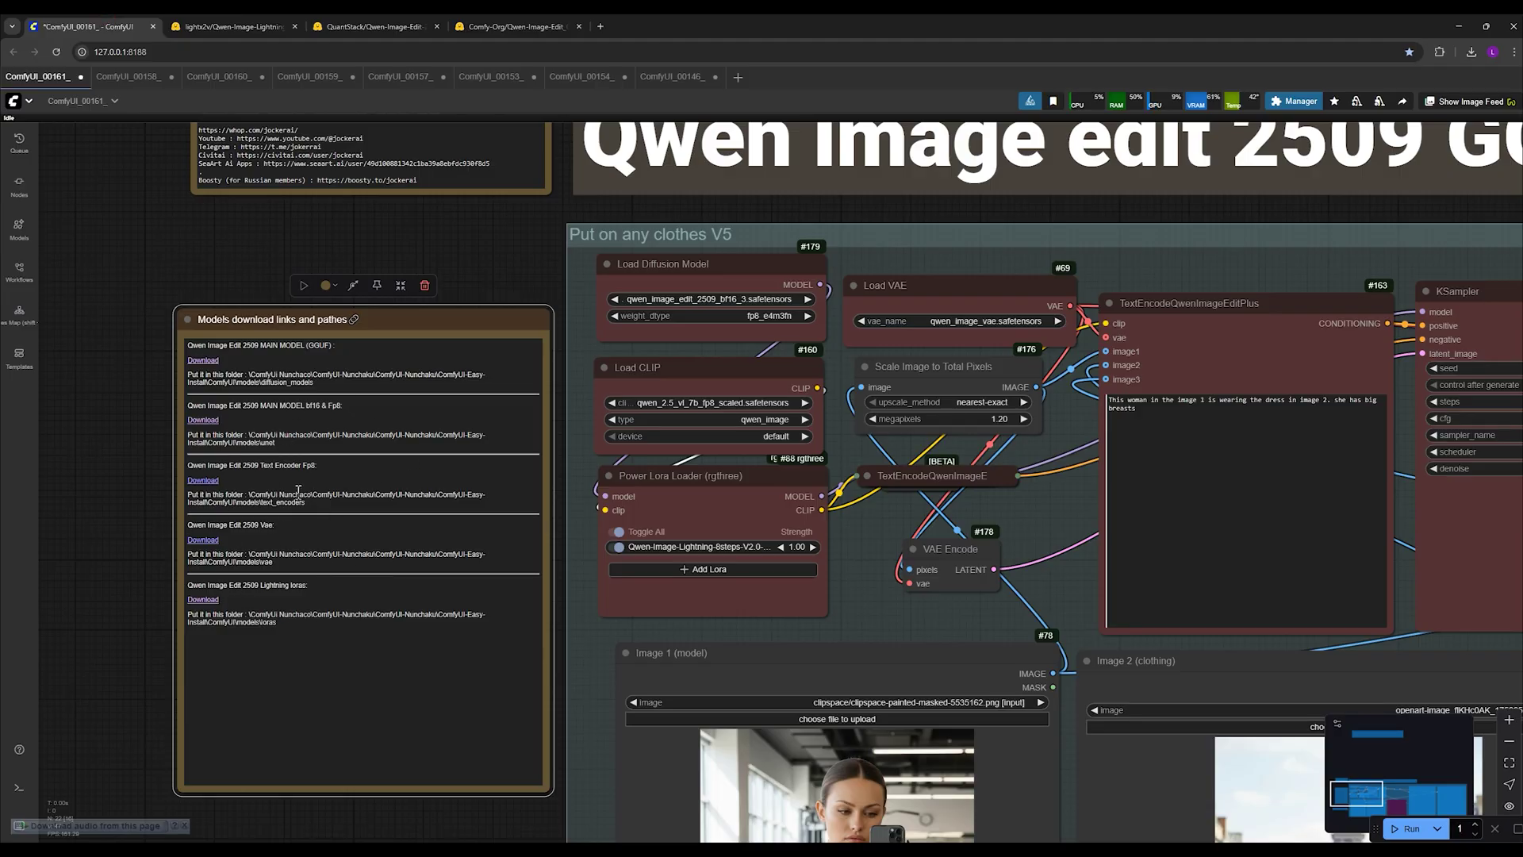
- Check the note's model folder paths and the Power Lora Loader node, and refresh the workflow's node definitions
{"action": "scroll", "coordinate": [119, 500], "scroll_direction": "up", "scroll_amount": 5}
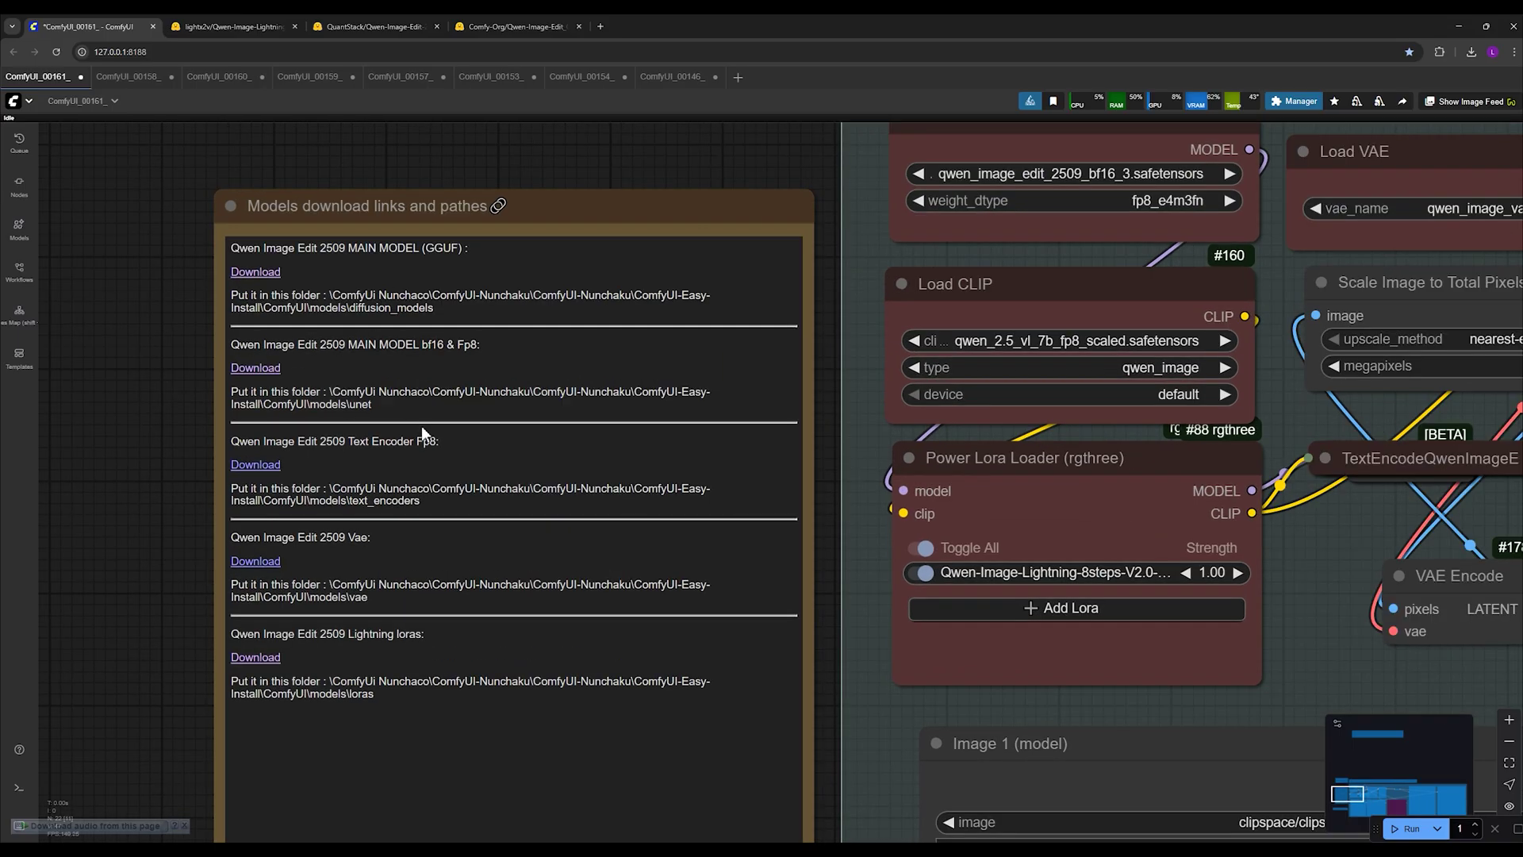
{"action": "scroll", "coordinate": [67, 555], "scroll_direction": "down", "scroll_amount": 6}
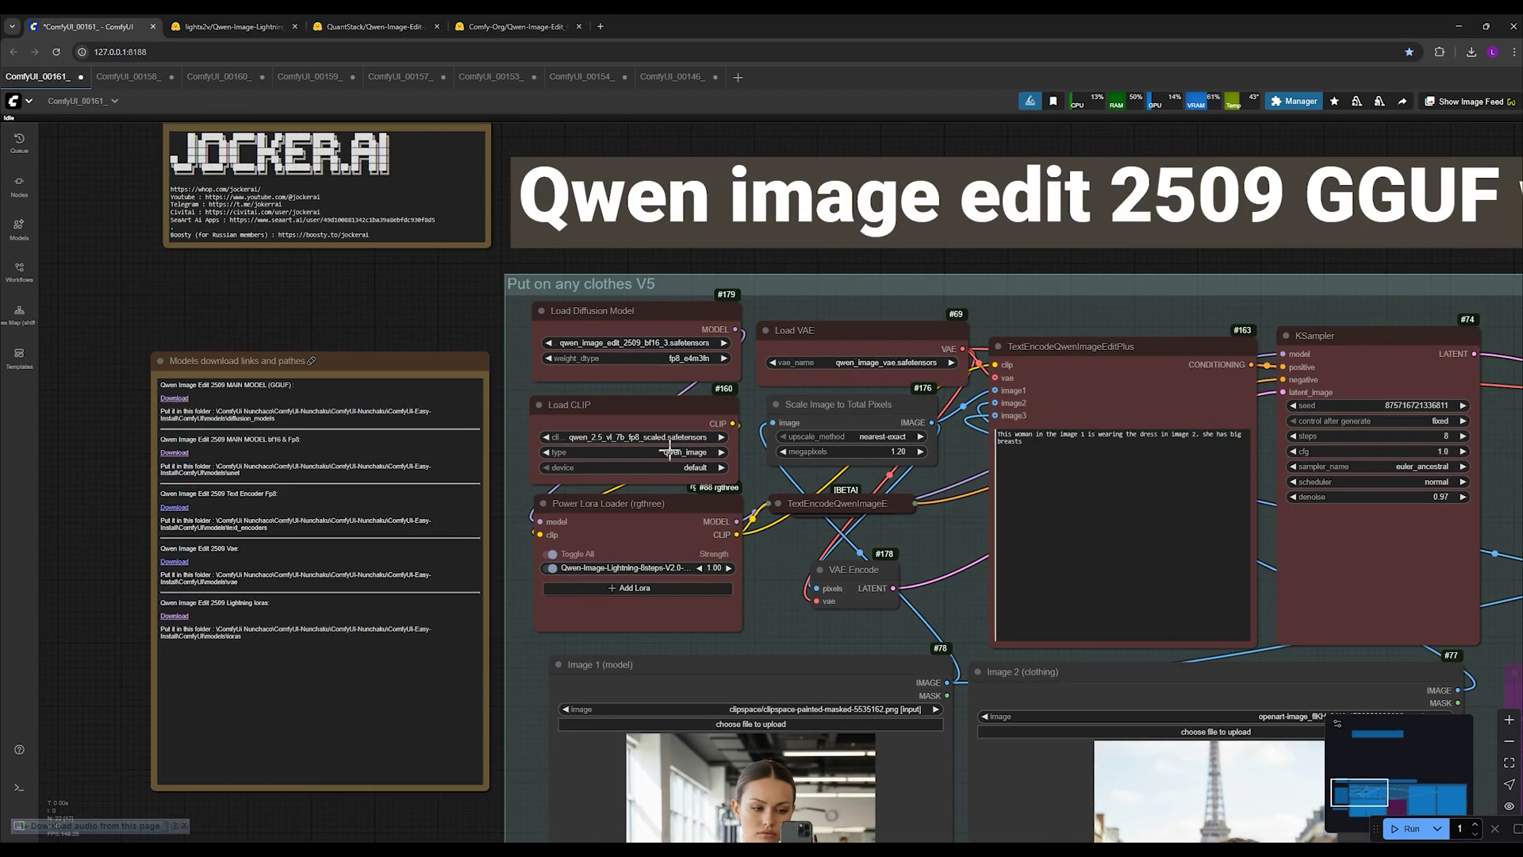
{"action": "left_click", "coordinate": [607, 503]}
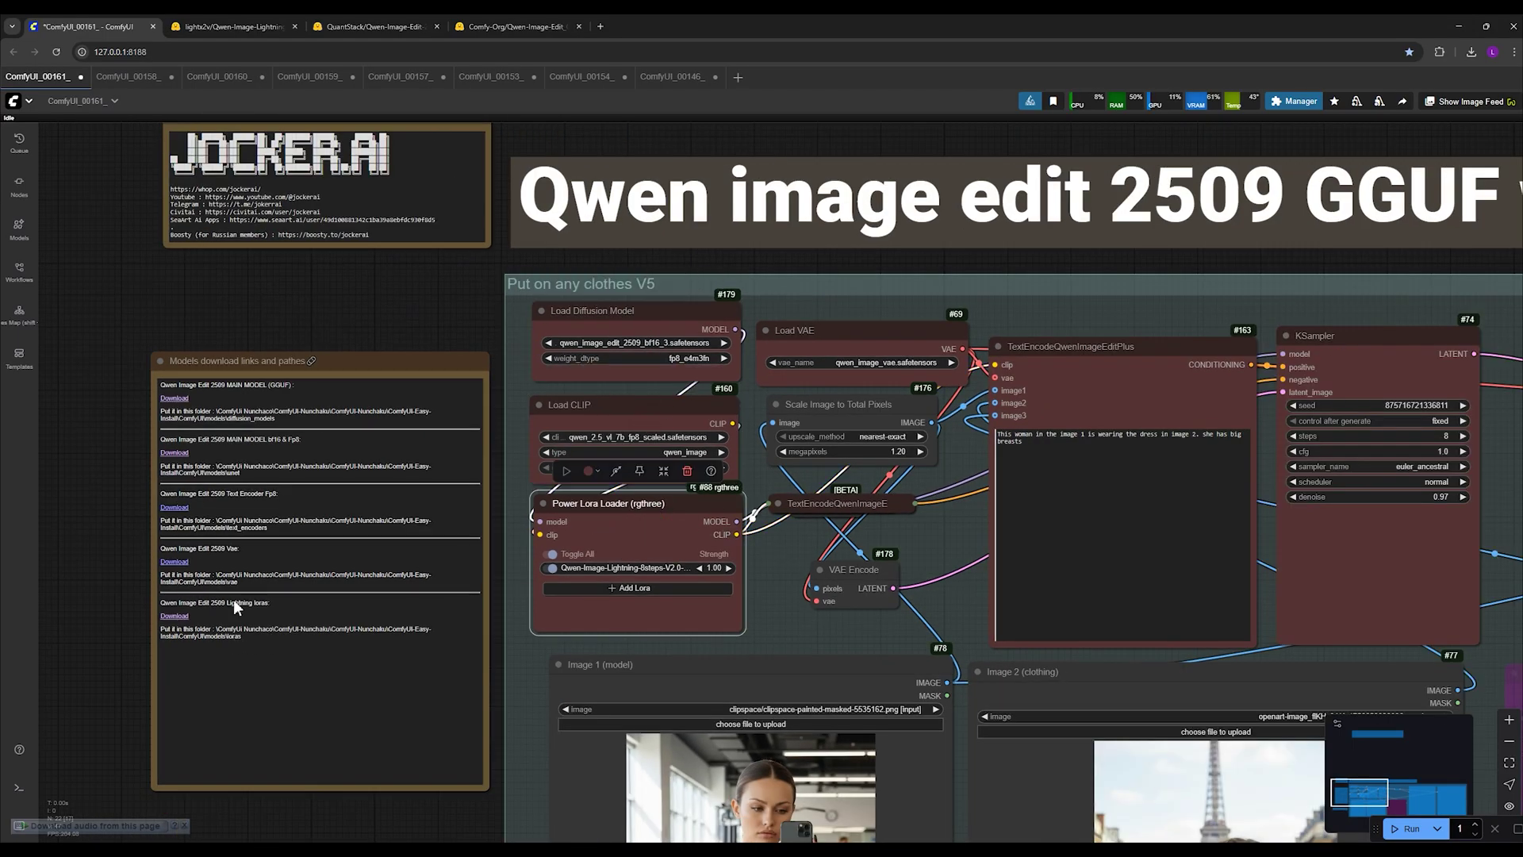
{"action": "left_click", "coordinate": [630, 390]}
{"action": "key", "text": "r"}
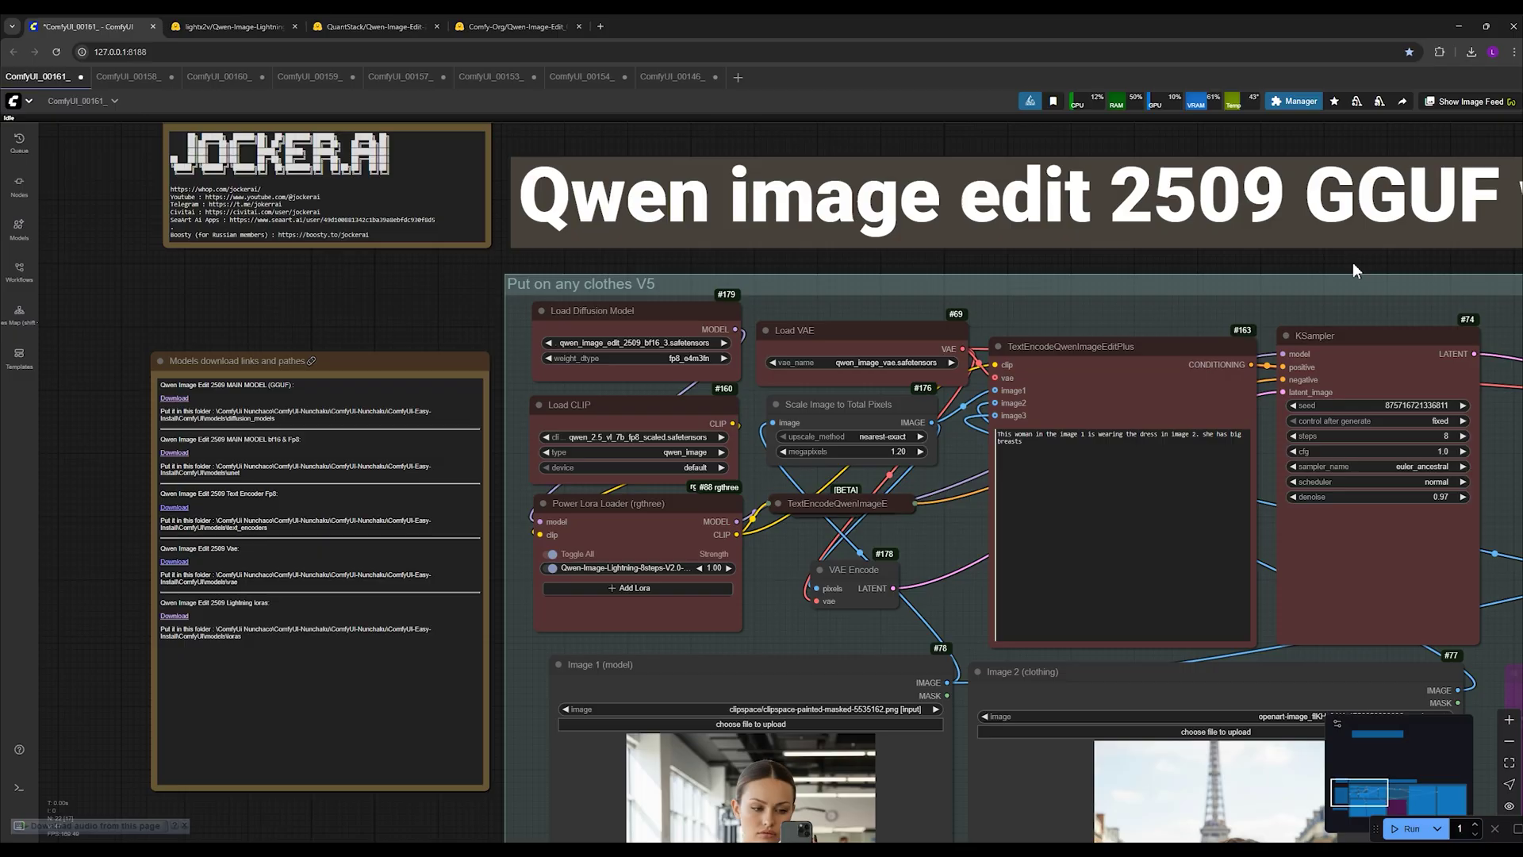
- Select qwen_image_edit_2509_bf16_3.safetensors as the diffusion model, qwen_2.5_vl_7b_fp8_scaled.safetensors as the CLIP and qwen_image_vae.safetensors as the VAE
{"action": "left_click_drag", "start_coordinate": [1353, 268], "coordinate": [1040, 235]}
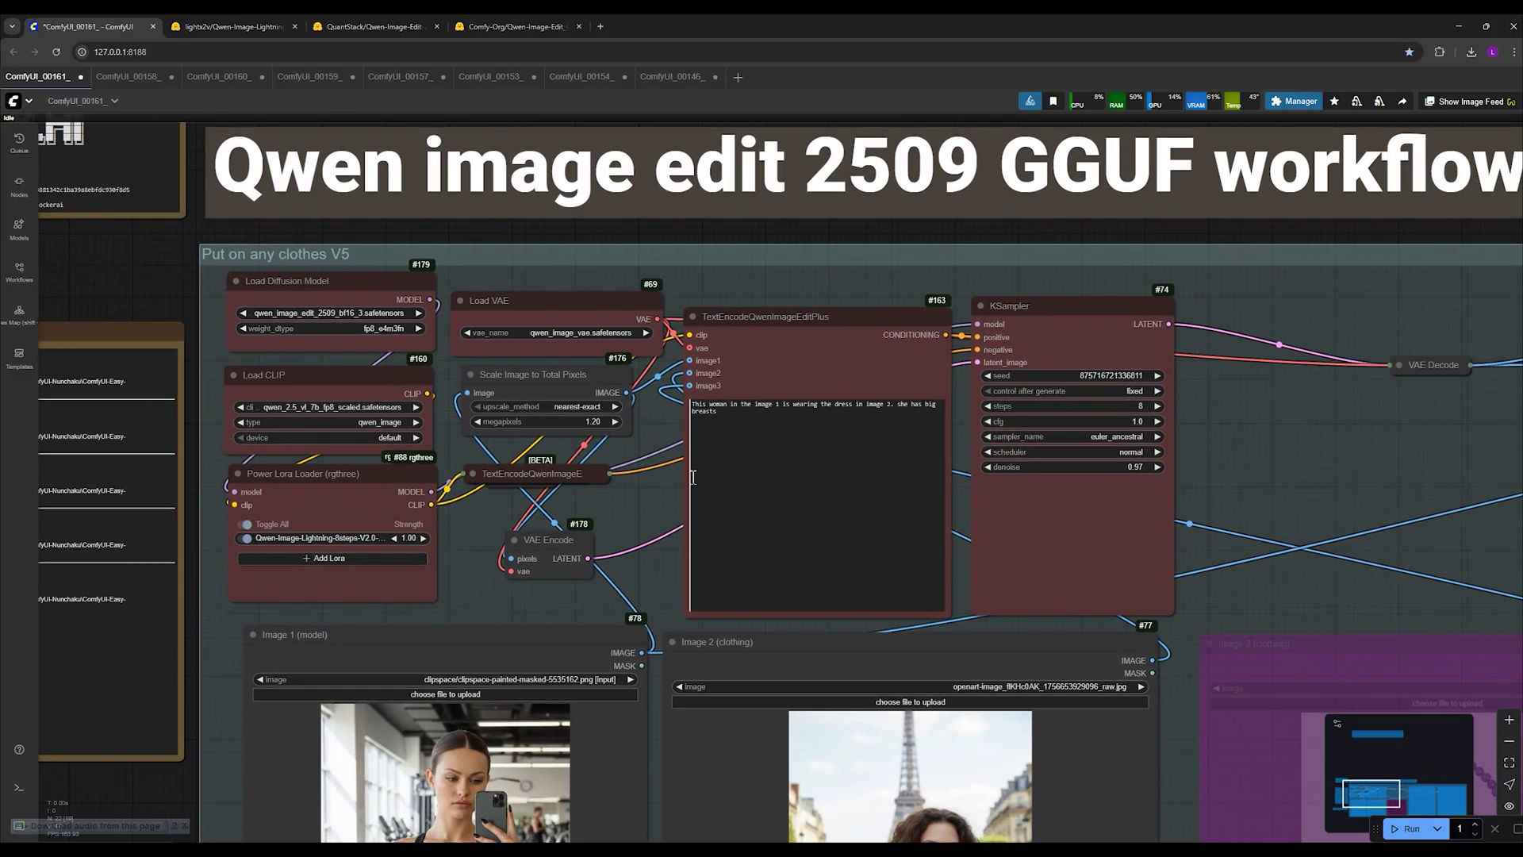
{"action": "scroll", "coordinate": [312, 342], "scroll_direction": "up", "scroll_amount": 2}
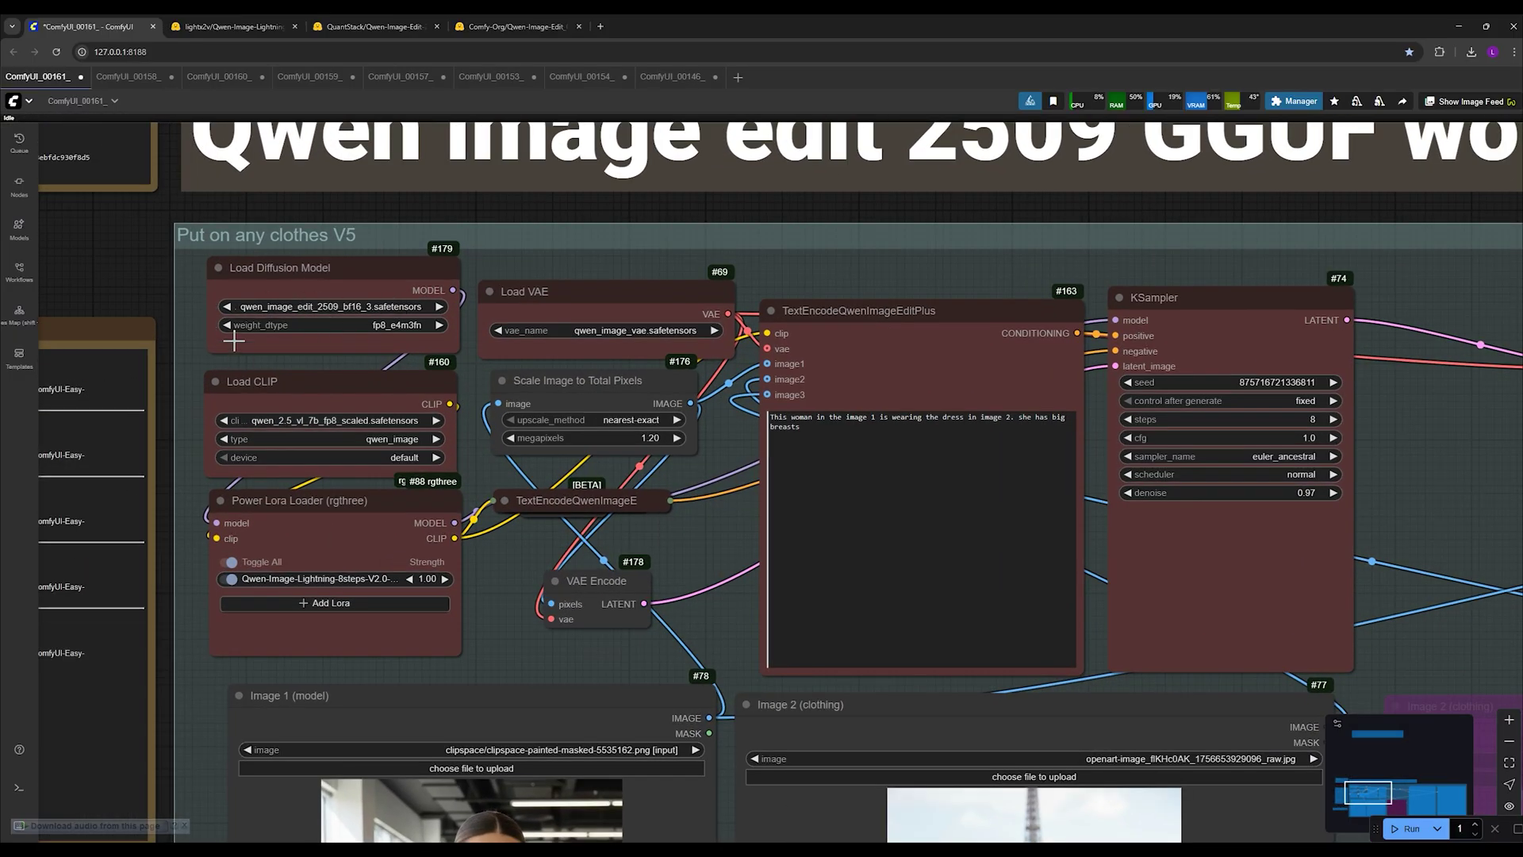
{"action": "left_click", "coordinate": [319, 315]}
{"action": "left_click_drag", "start_coordinate": [264, 355], "coordinate": [674, 343]}
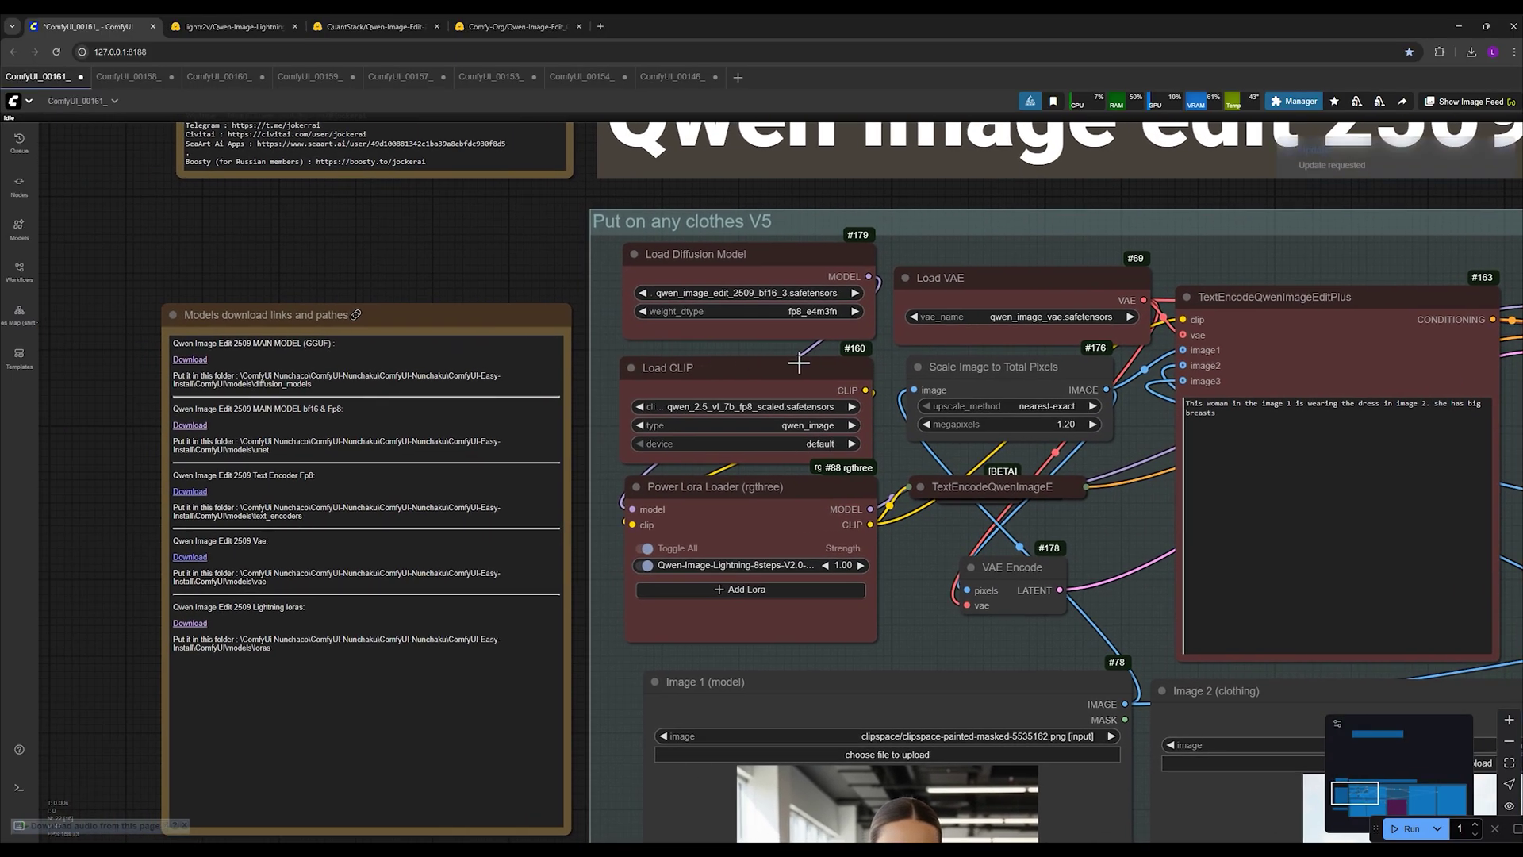
{"action": "left_click_drag", "start_coordinate": [1292, 202], "coordinate": [1125, 206]}
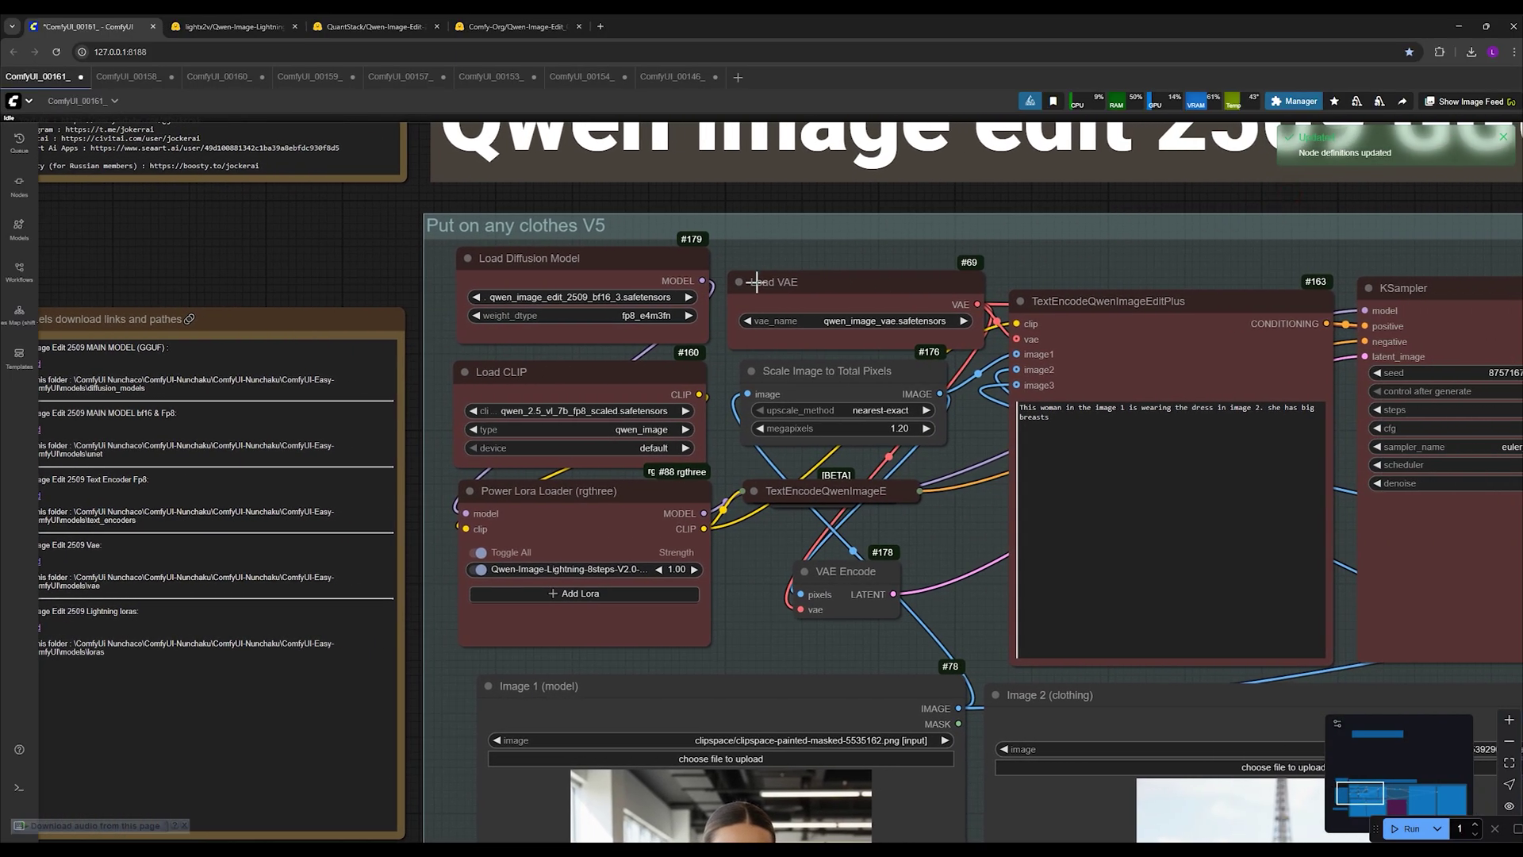
{"action": "left_click", "coordinate": [598, 299]}
{"action": "left_click", "coordinate": [627, 373]}
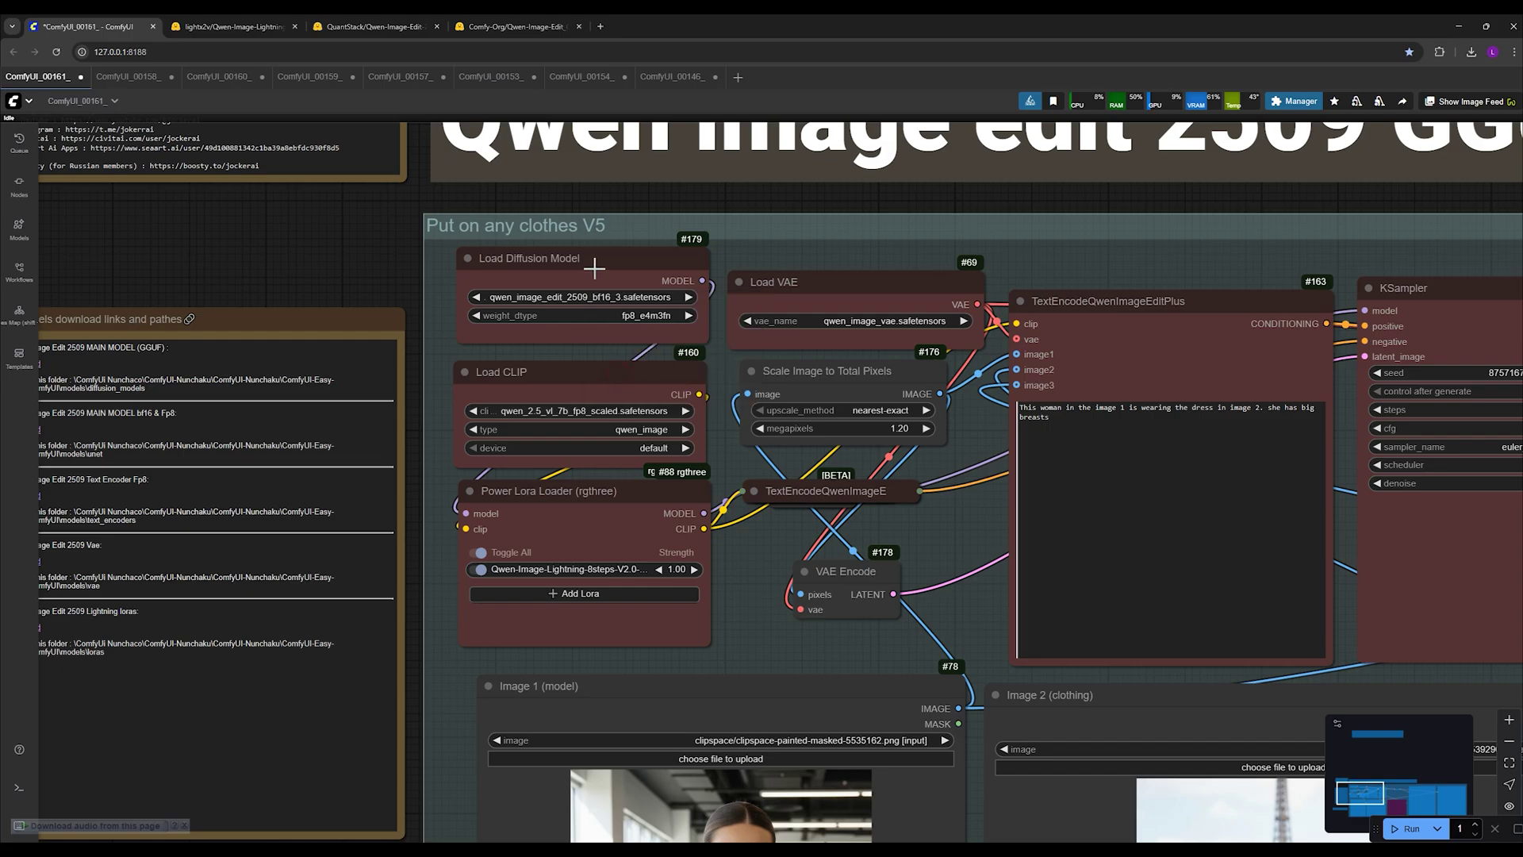
{"action": "left_click", "coordinate": [634, 410]}
{"action": "left_click", "coordinate": [657, 463]}
{"action": "left_click", "coordinate": [835, 319]}
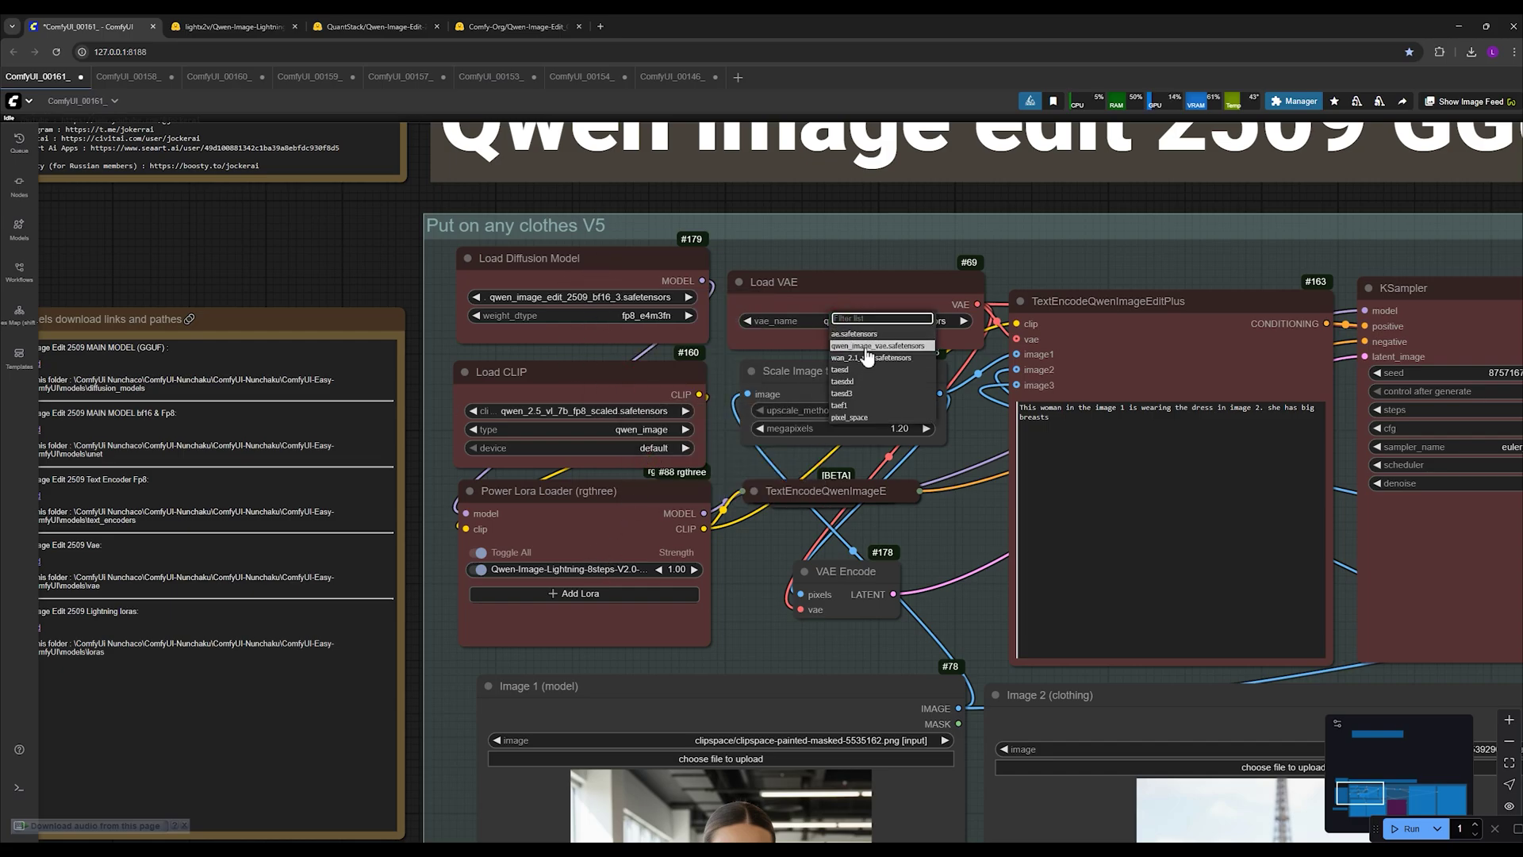
{"action": "left_click", "coordinate": [866, 346]}
- Examine the TextEncodeQwenImageEditPlus prompt and the Power Lora Loader node in the Put on any clothes V5 group
{"action": "left_click_drag", "start_coordinate": [1087, 445], "coordinate": [421, 428]}
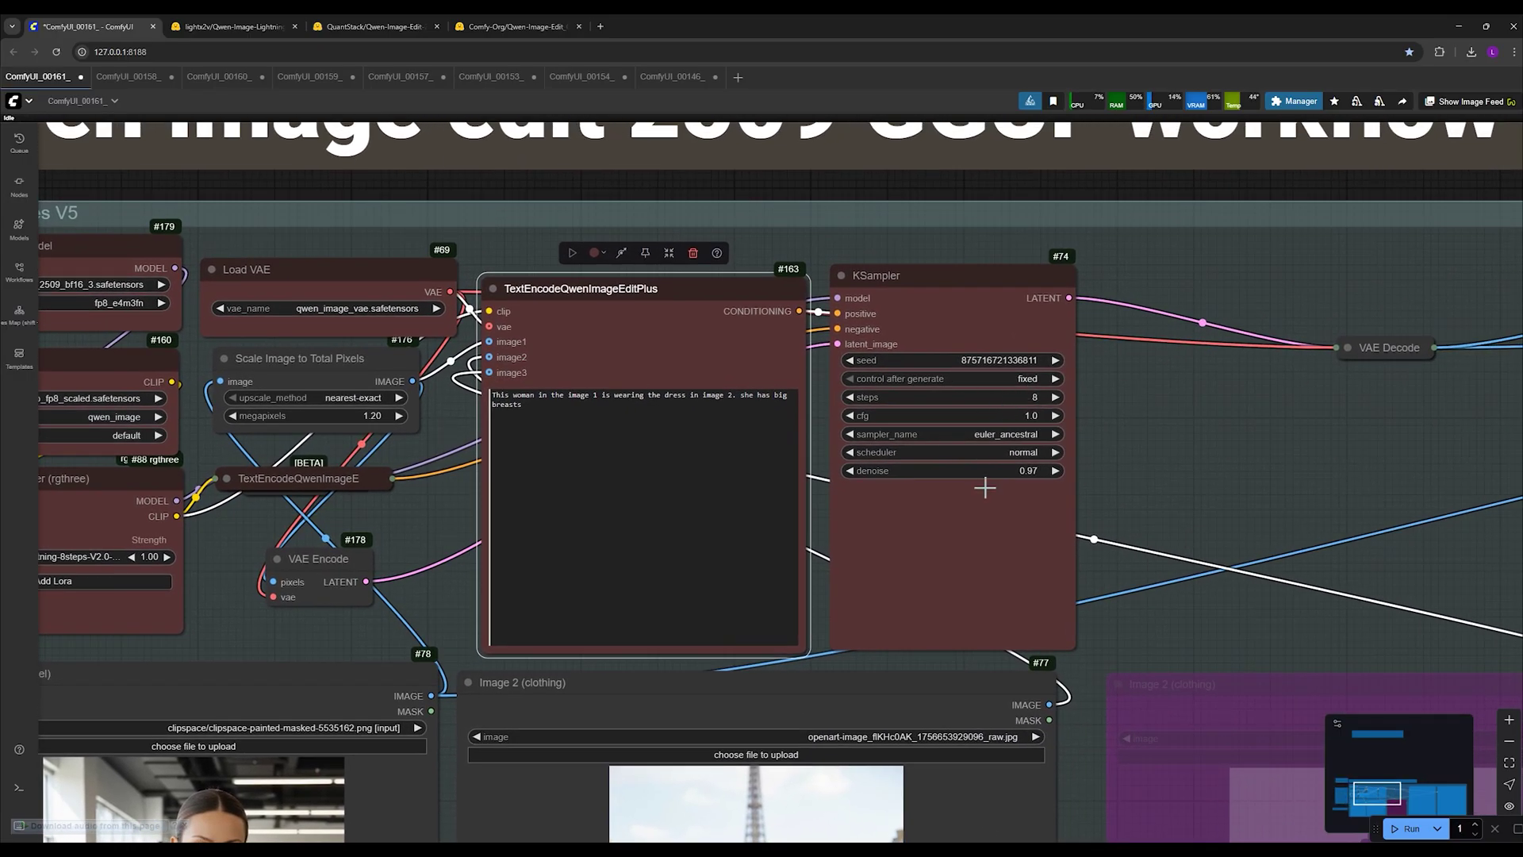
{"action": "scroll", "coordinate": [983, 446], "scroll_direction": "down", "scroll_amount": 1}
{"action": "left_click_drag", "start_coordinate": [460, 523], "coordinate": [599, 435]}
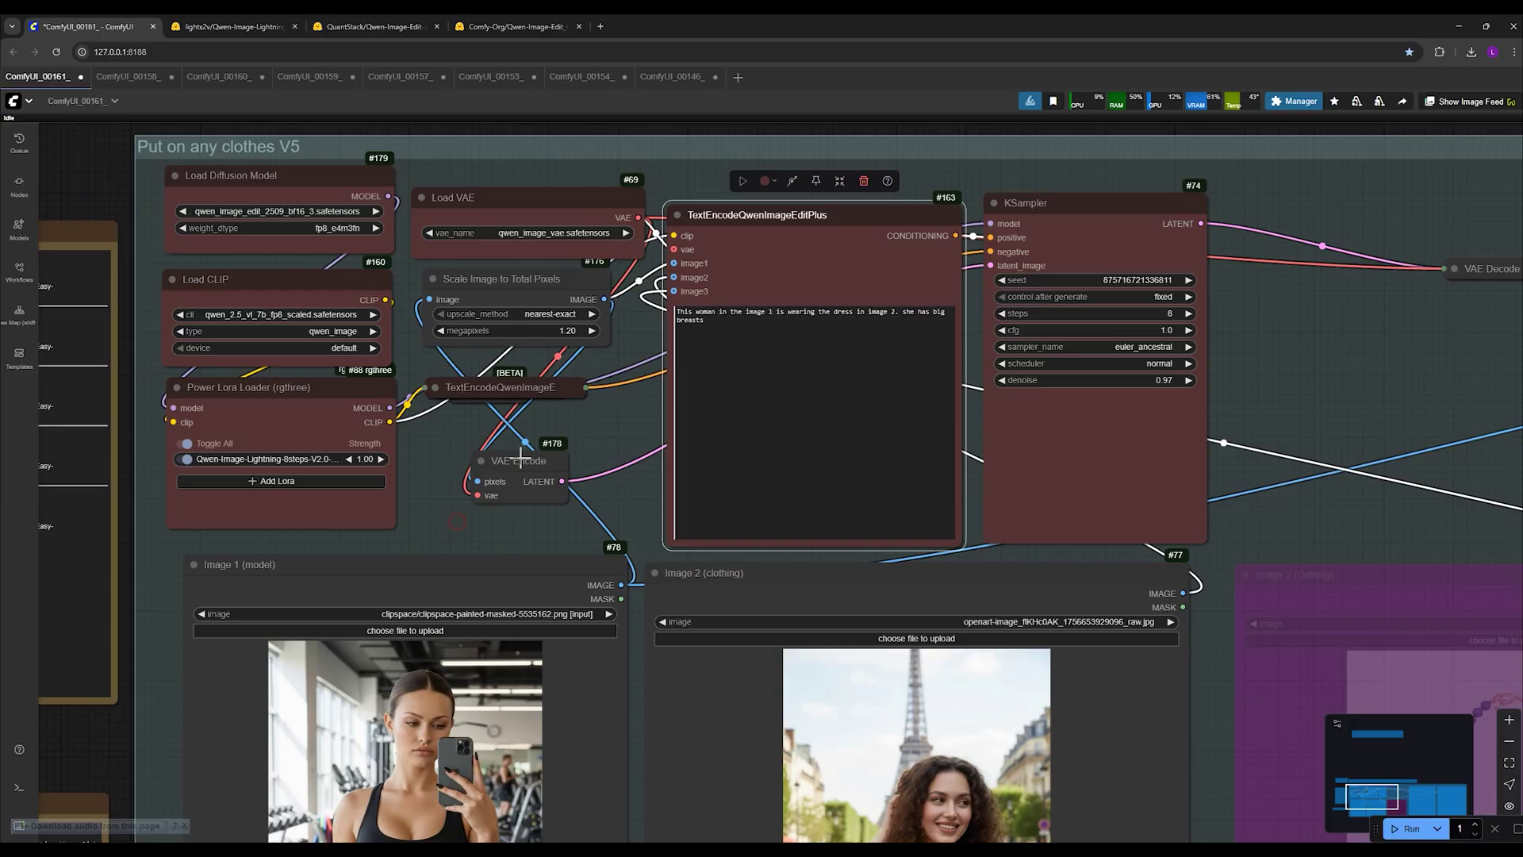
{"action": "left_click", "coordinate": [315, 438]}
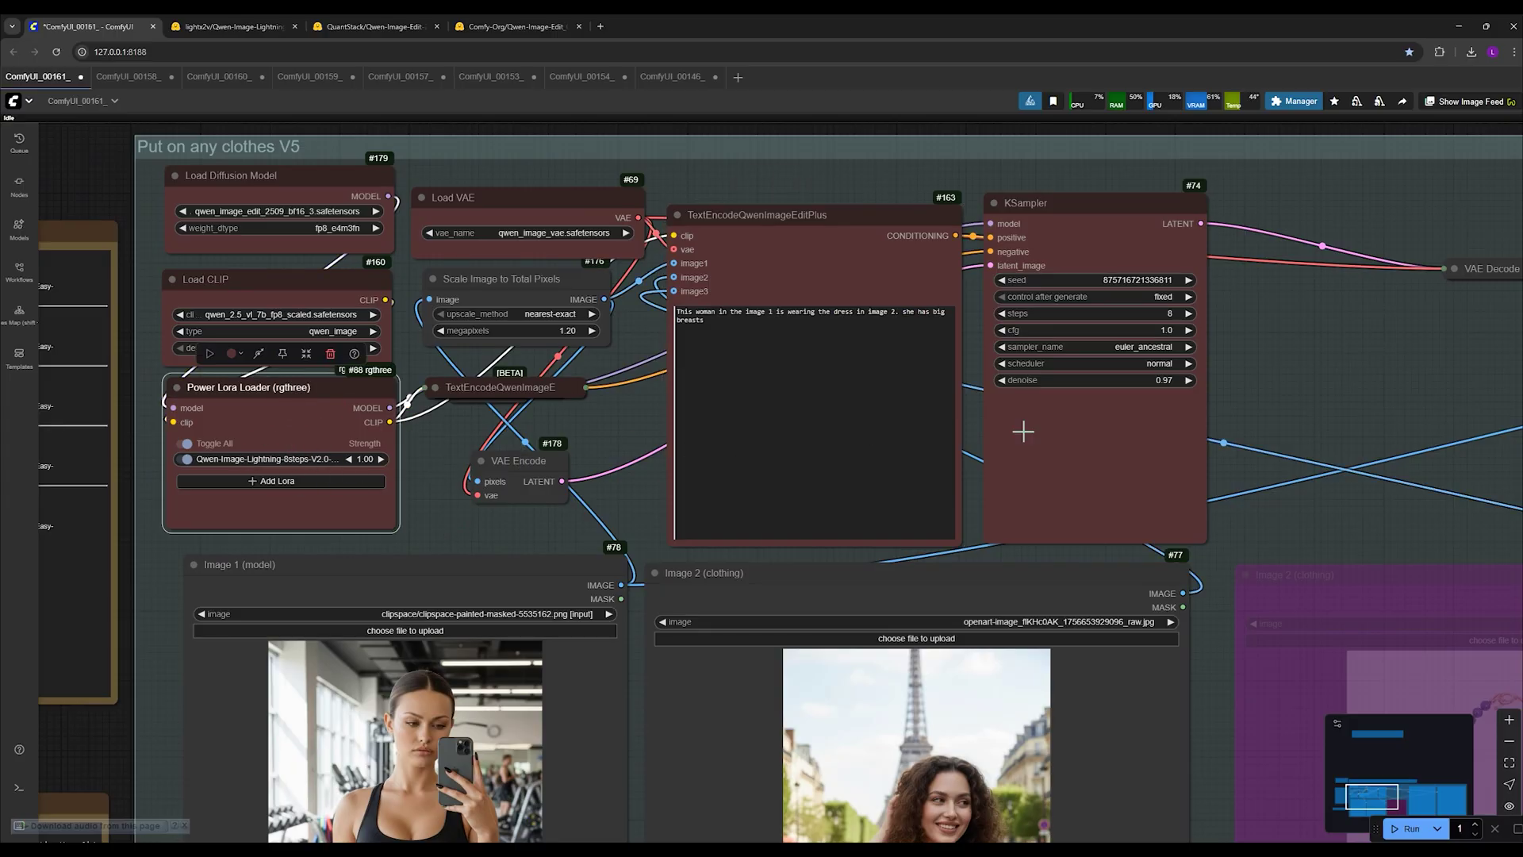
- Review the KSampler's sampler_name options with euler_ancestral kept, and set its denoise to 0.97
{"action": "scroll", "coordinate": [1233, 397], "scroll_direction": "up", "scroll_amount": 2}
{"action": "left_click", "coordinate": [1108, 341]}
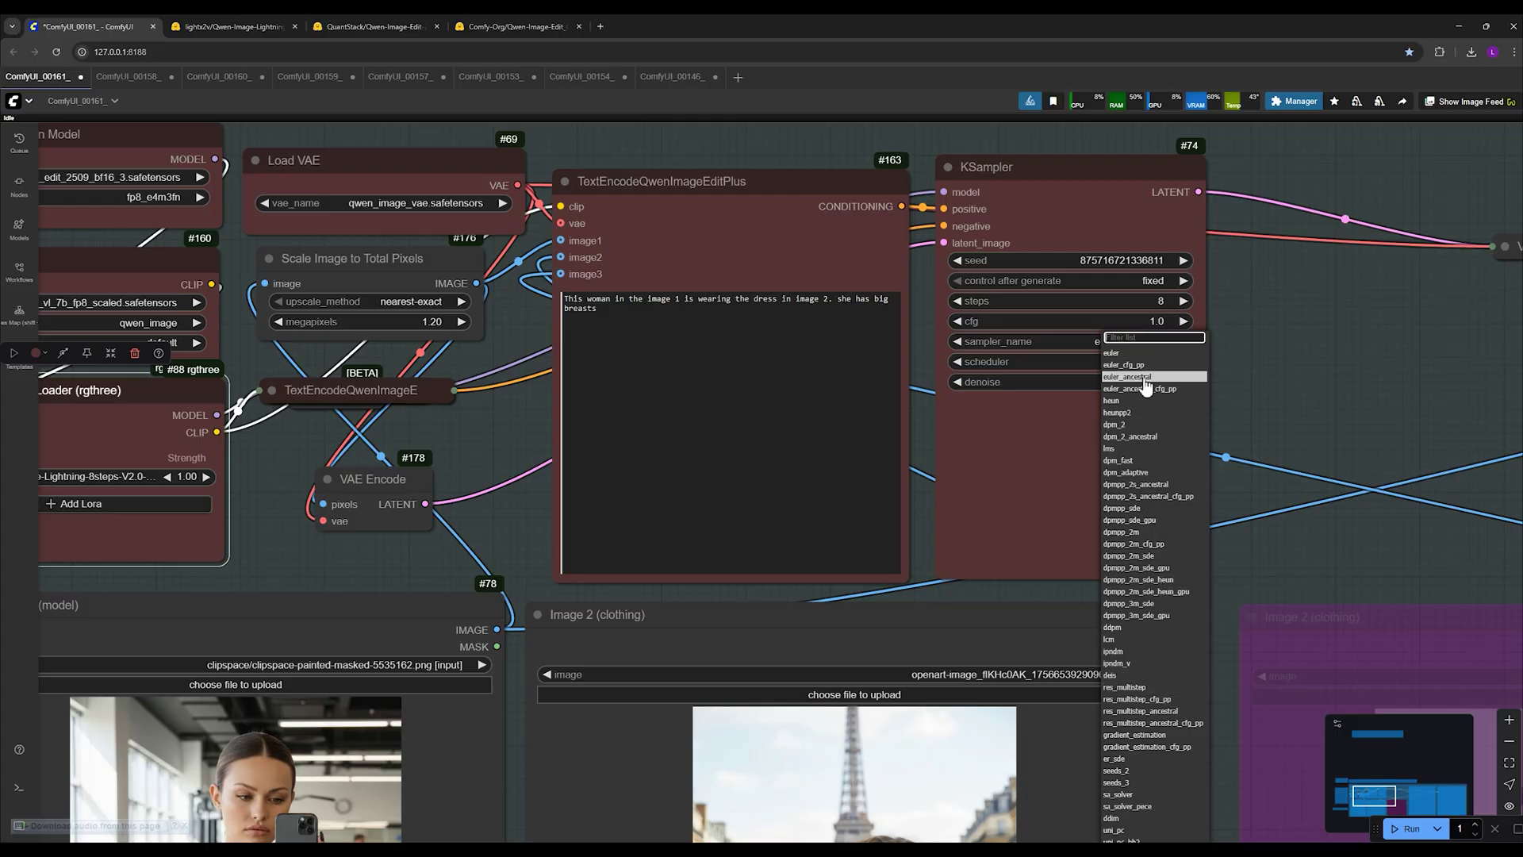
{"action": "left_click", "coordinate": [1062, 422]}
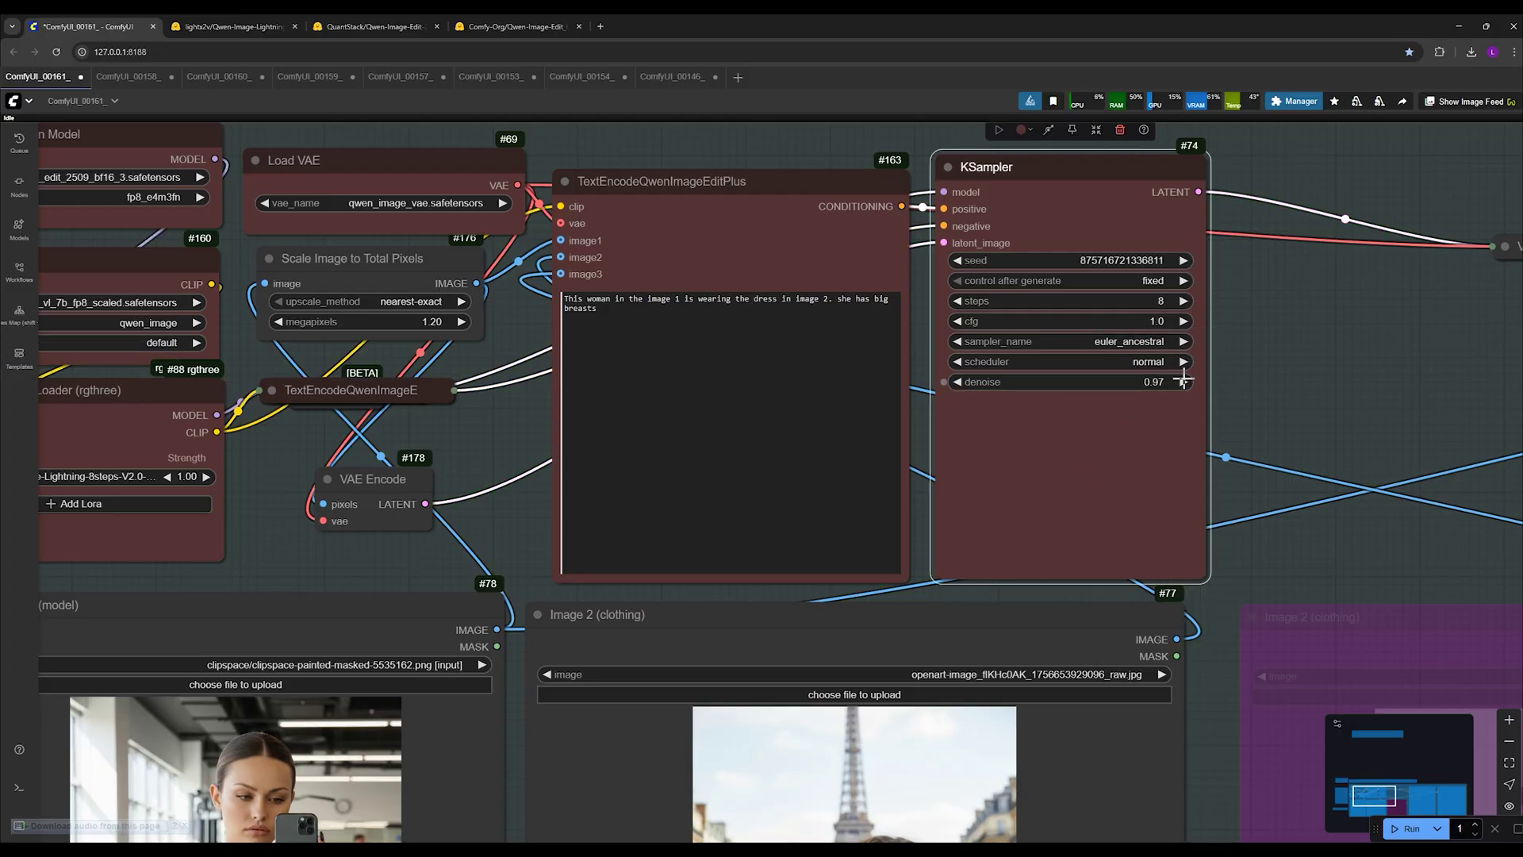
{"action": "left_click", "coordinate": [1143, 383]}
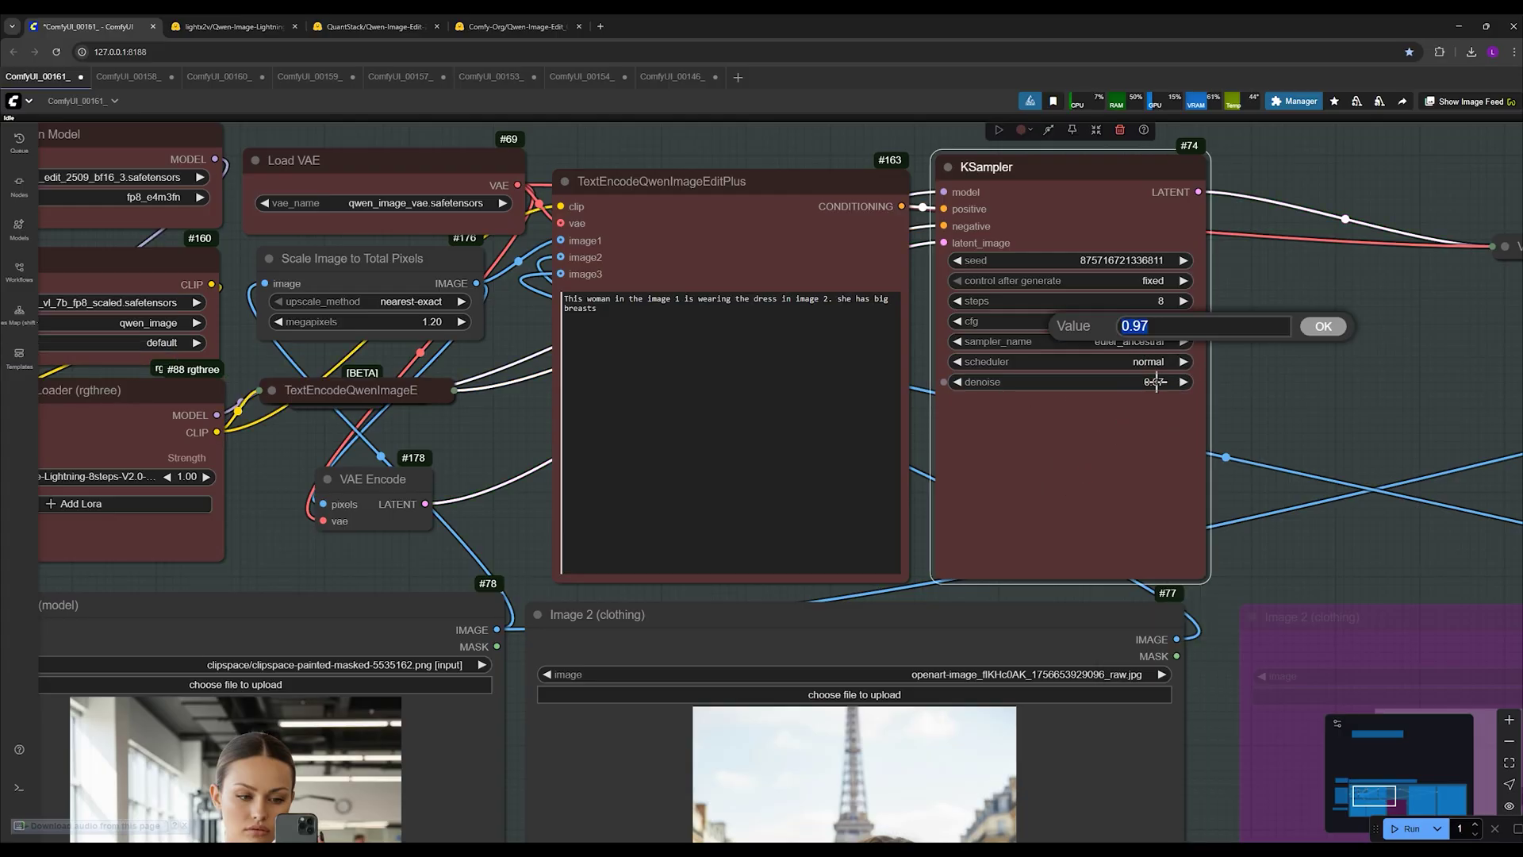
{"action": "left_click", "coordinate": [1313, 327]}
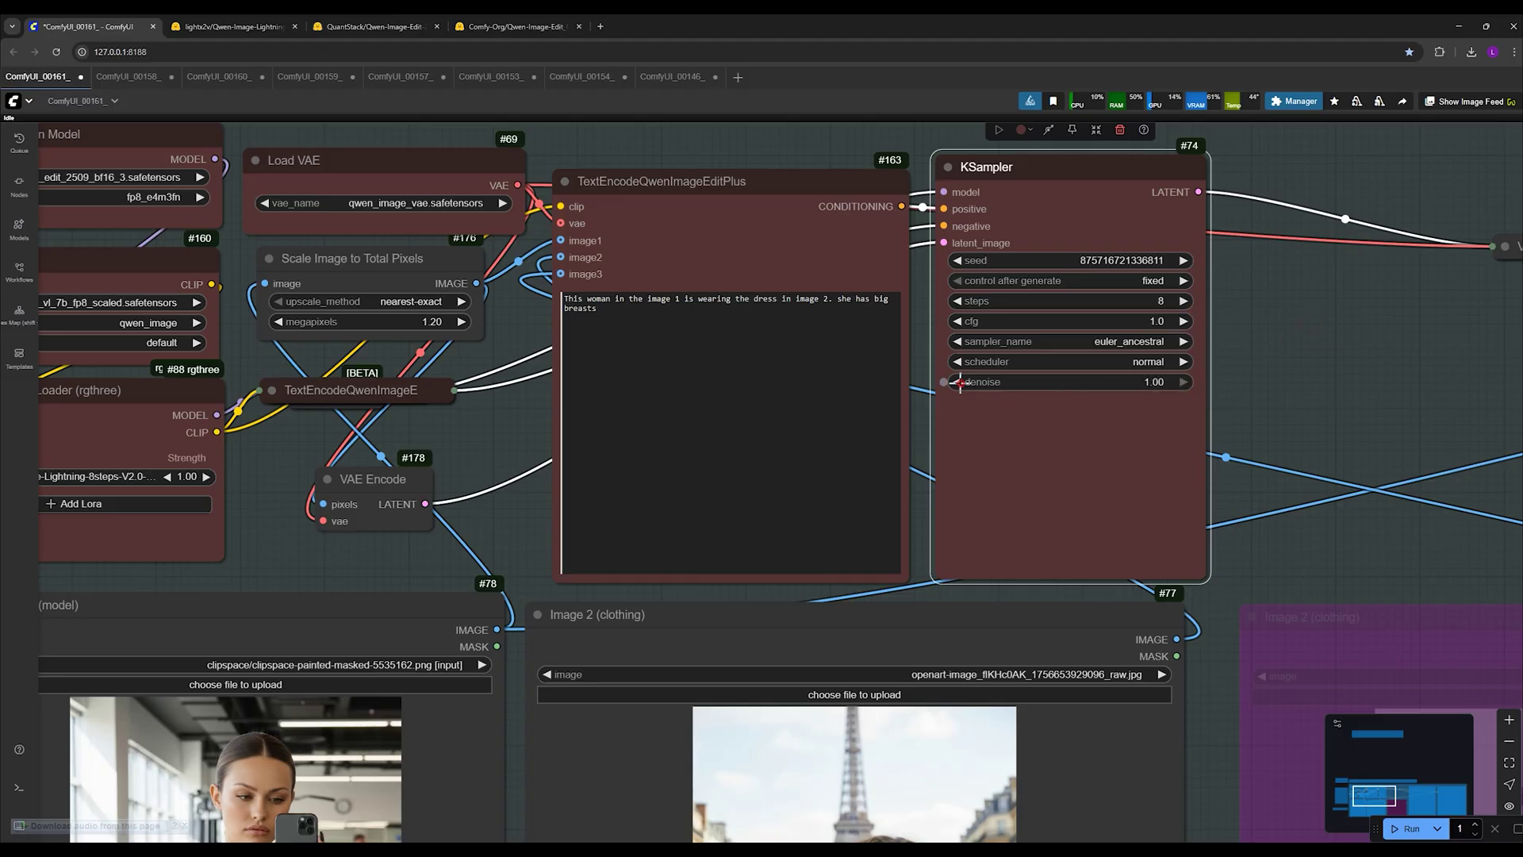
- Examine the model, clothing and necklace input images along with the clothes-swap result and comparison previews
{"action": "scroll", "coordinate": [1277, 454], "scroll_direction": "down", "scroll_amount": 3}
{"action": "left_click_drag", "start_coordinate": [1285, 534], "coordinate": [1089, 255]}
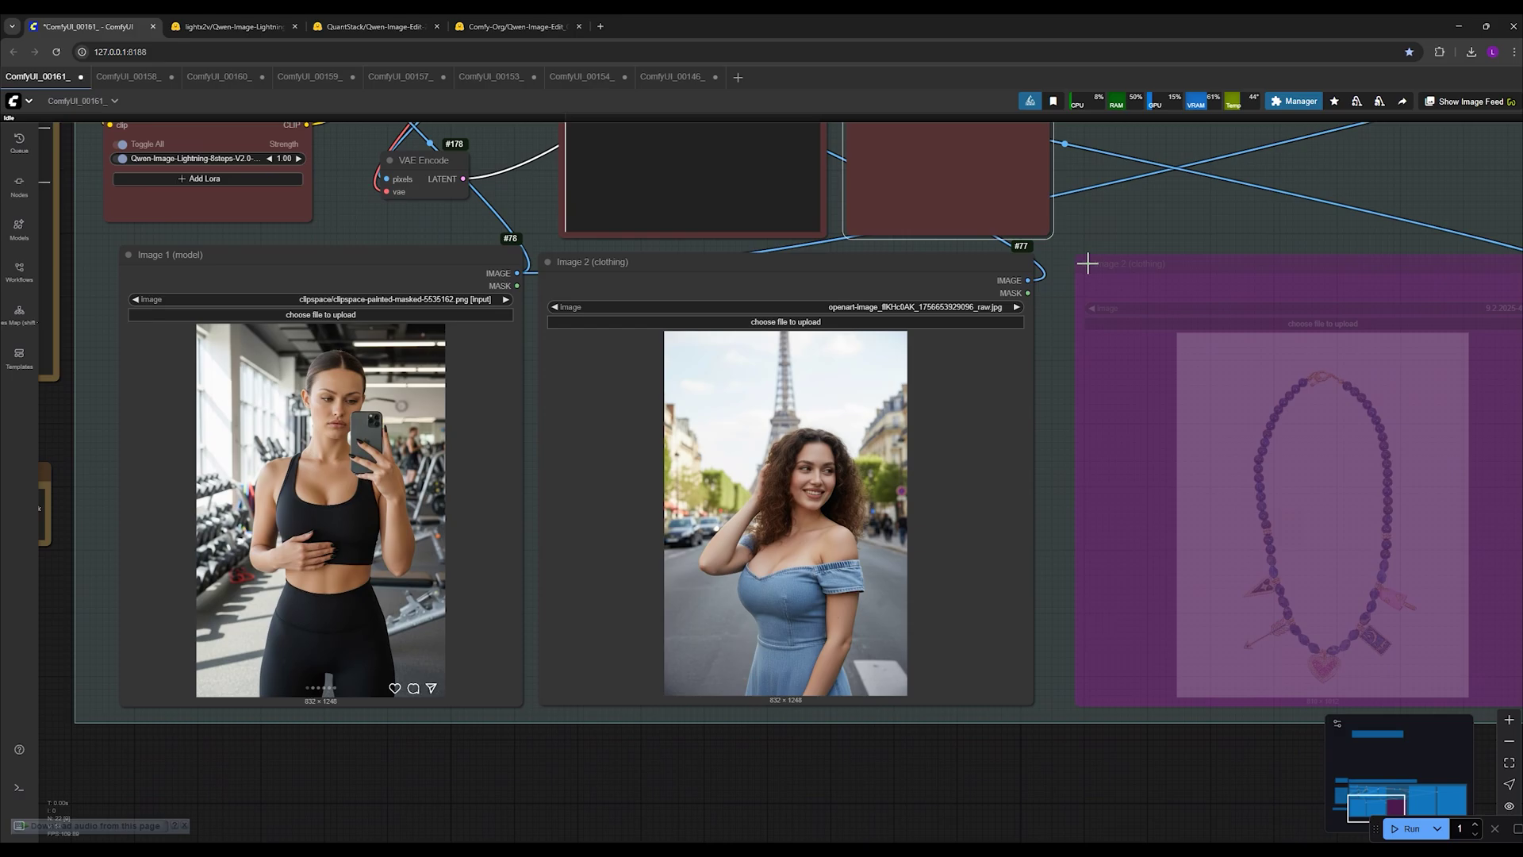
{"action": "scroll", "coordinate": [1019, 389], "scroll_direction": "down", "scroll_amount": 2}
{"action": "left_click_drag", "start_coordinate": [1017, 666], "coordinate": [906, 573]}
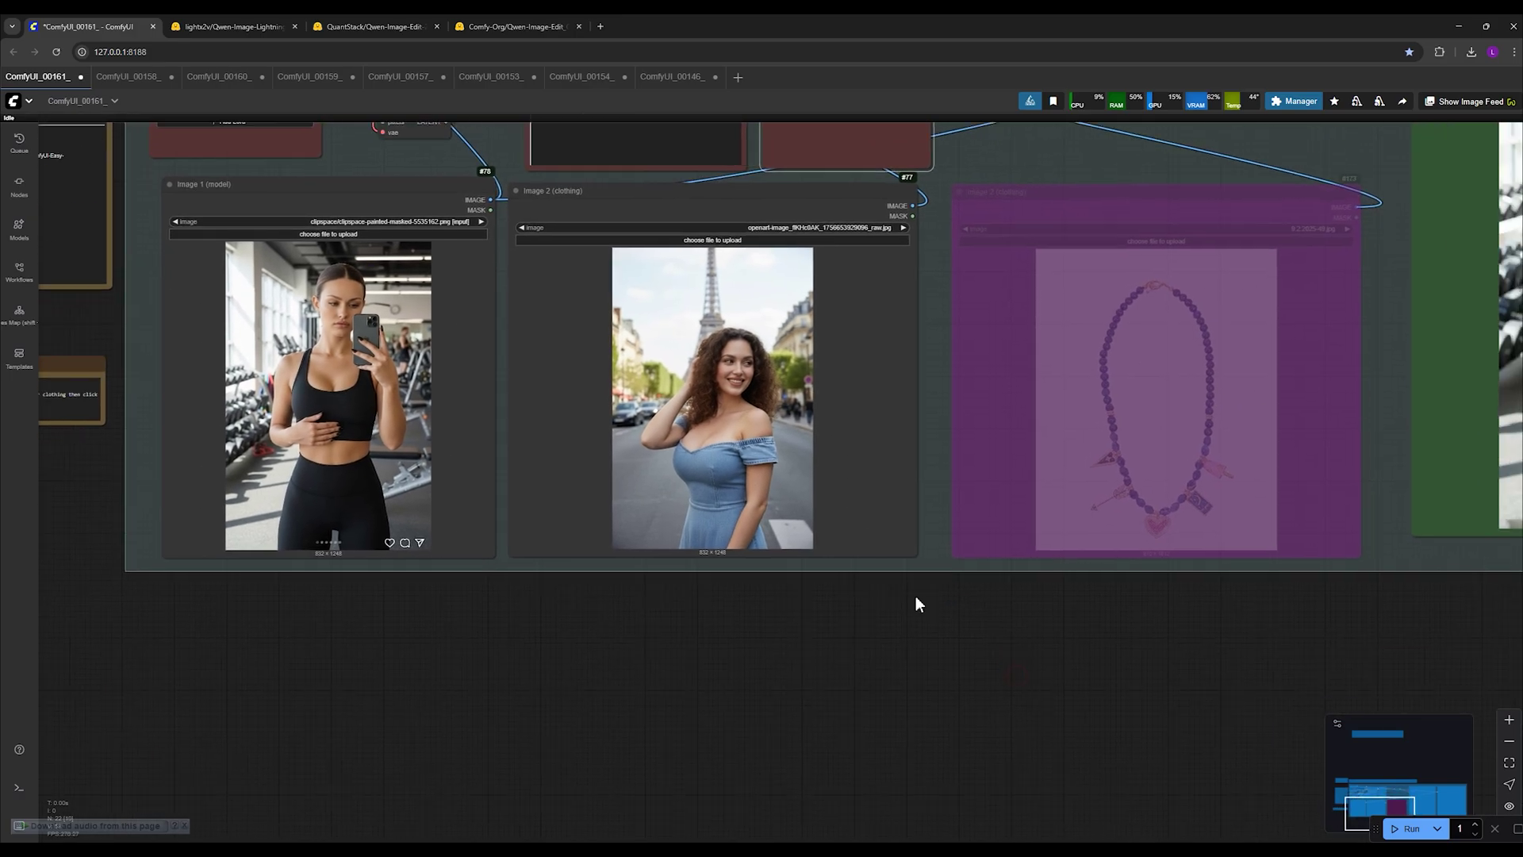
{"action": "scroll", "coordinate": [982, 650], "scroll_direction": "down", "scroll_amount": 2}
{"action": "left_click_drag", "start_coordinate": [1039, 649], "coordinate": [708, 734]}
{"action": "scroll", "coordinate": [702, 732], "scroll_direction": "down", "scroll_amount": 4}
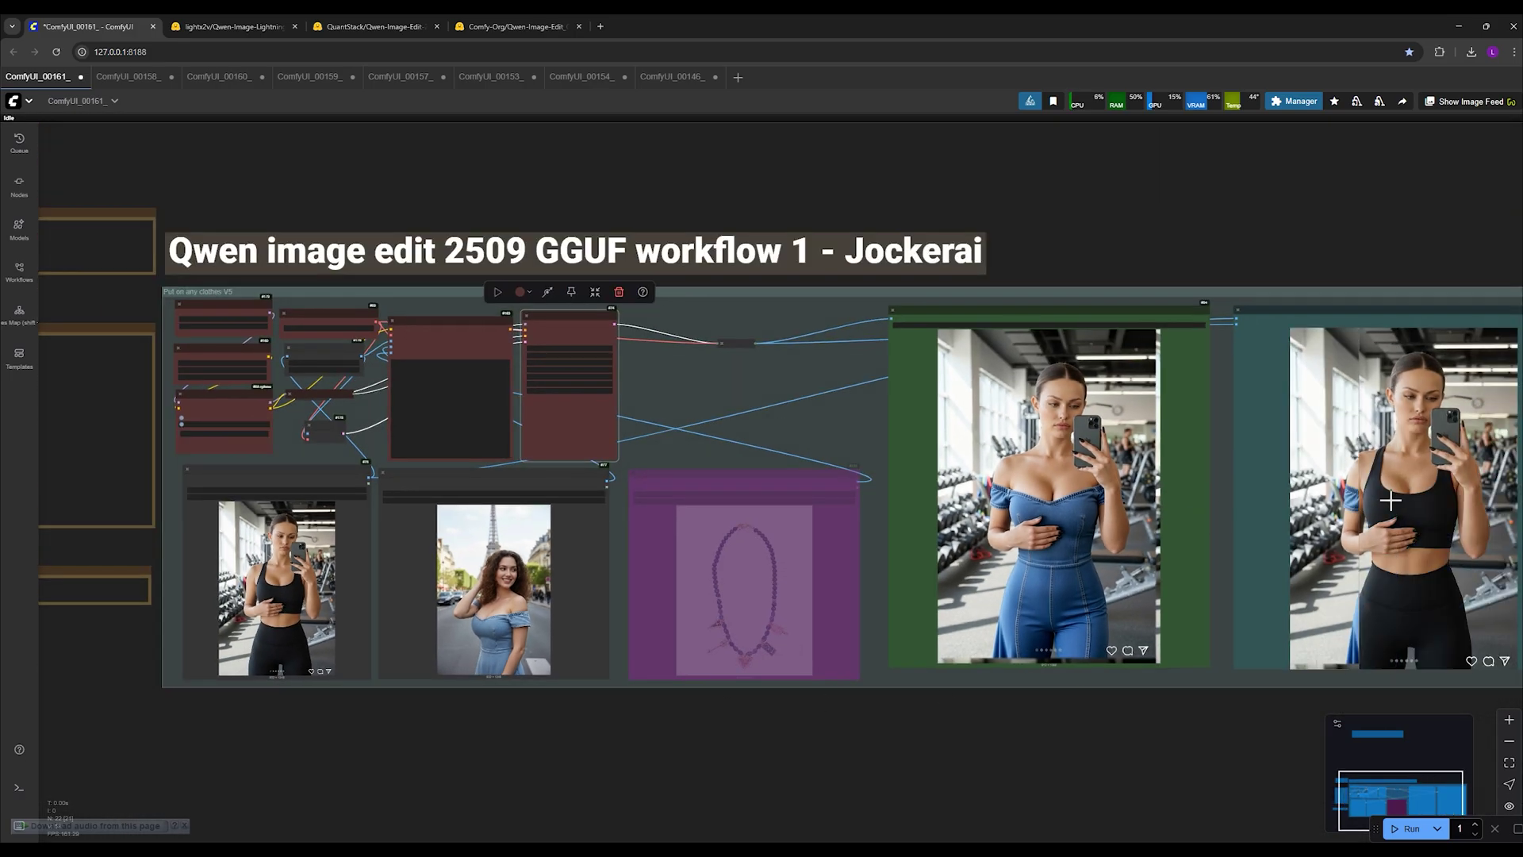
{"action": "left_click_drag", "start_coordinate": [688, 491], "coordinate": [987, 464]}
{"action": "scroll", "coordinate": [579, 547], "scroll_direction": "up", "scroll_amount": 8}
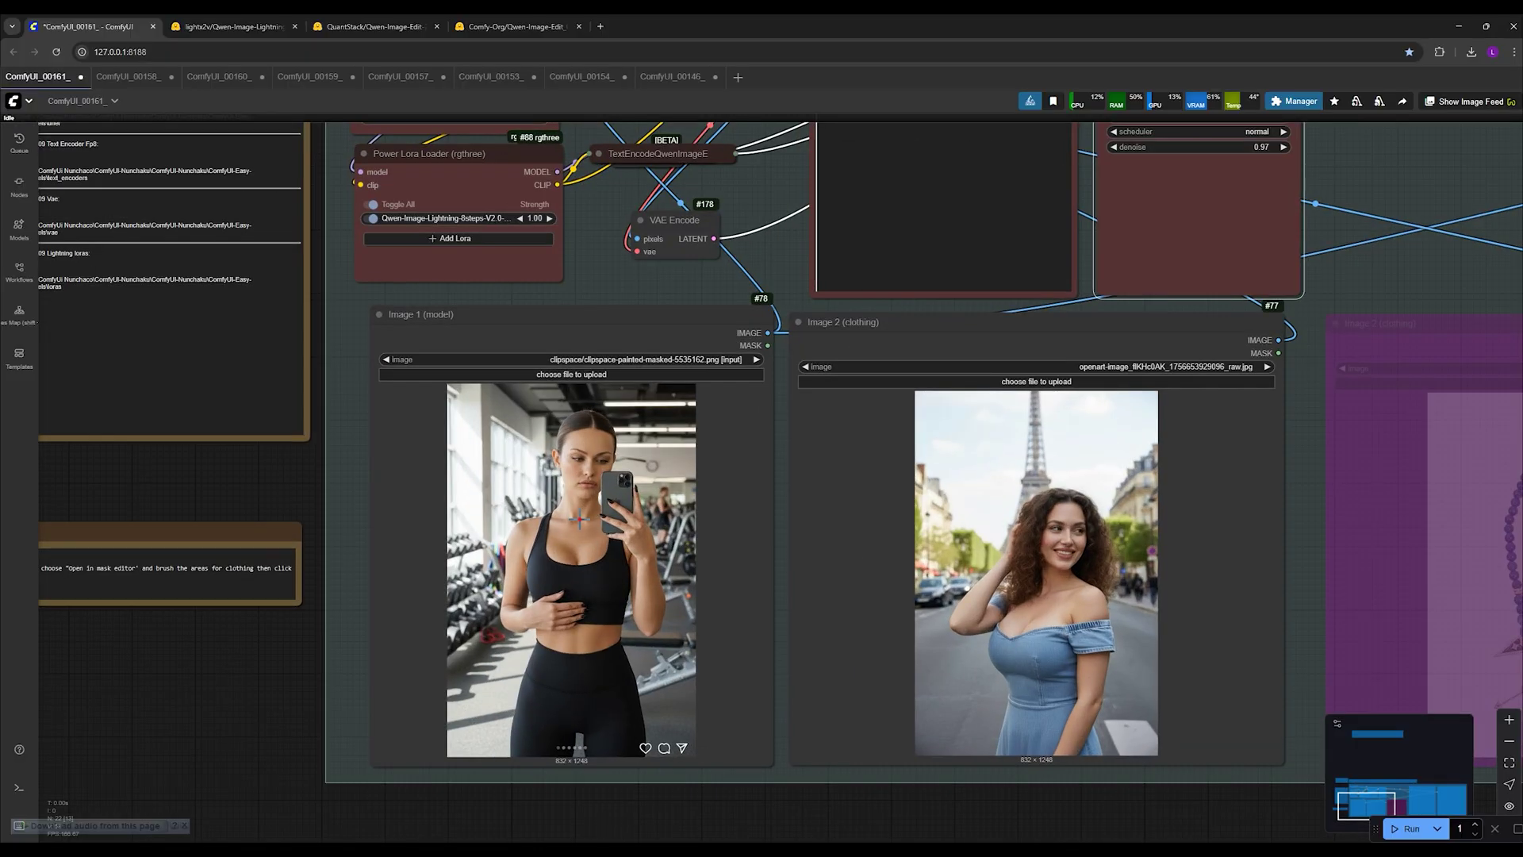
- Compare the woman in the Image 1 (model) node with the dress in the Image 2 (clothing) node
{"action": "left_click", "coordinate": [579, 520]}
{"action": "left_click", "coordinate": [993, 531]}
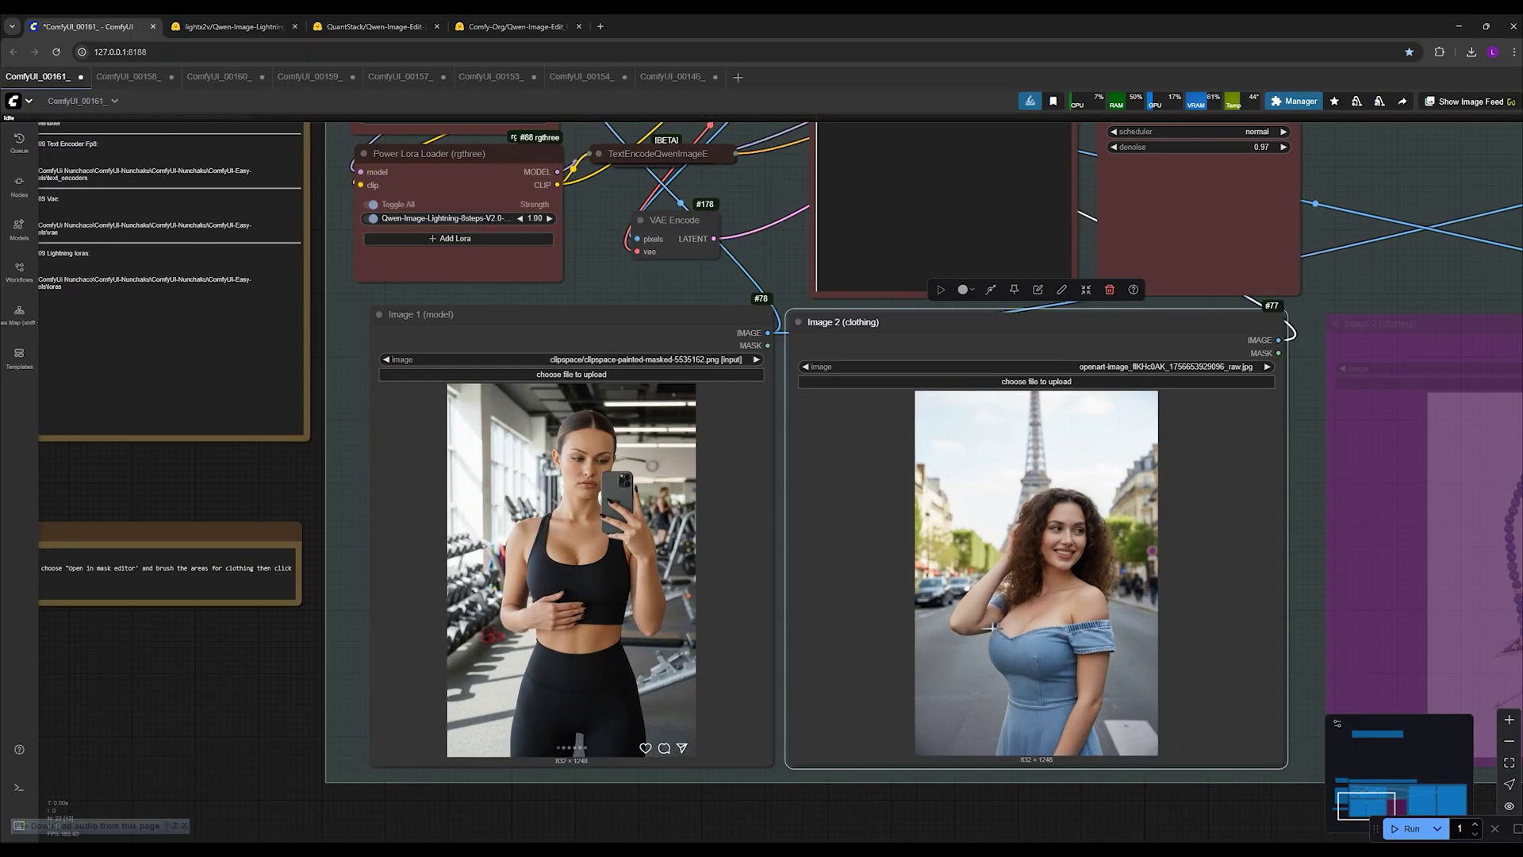
{"action": "left_click", "coordinate": [526, 518]}
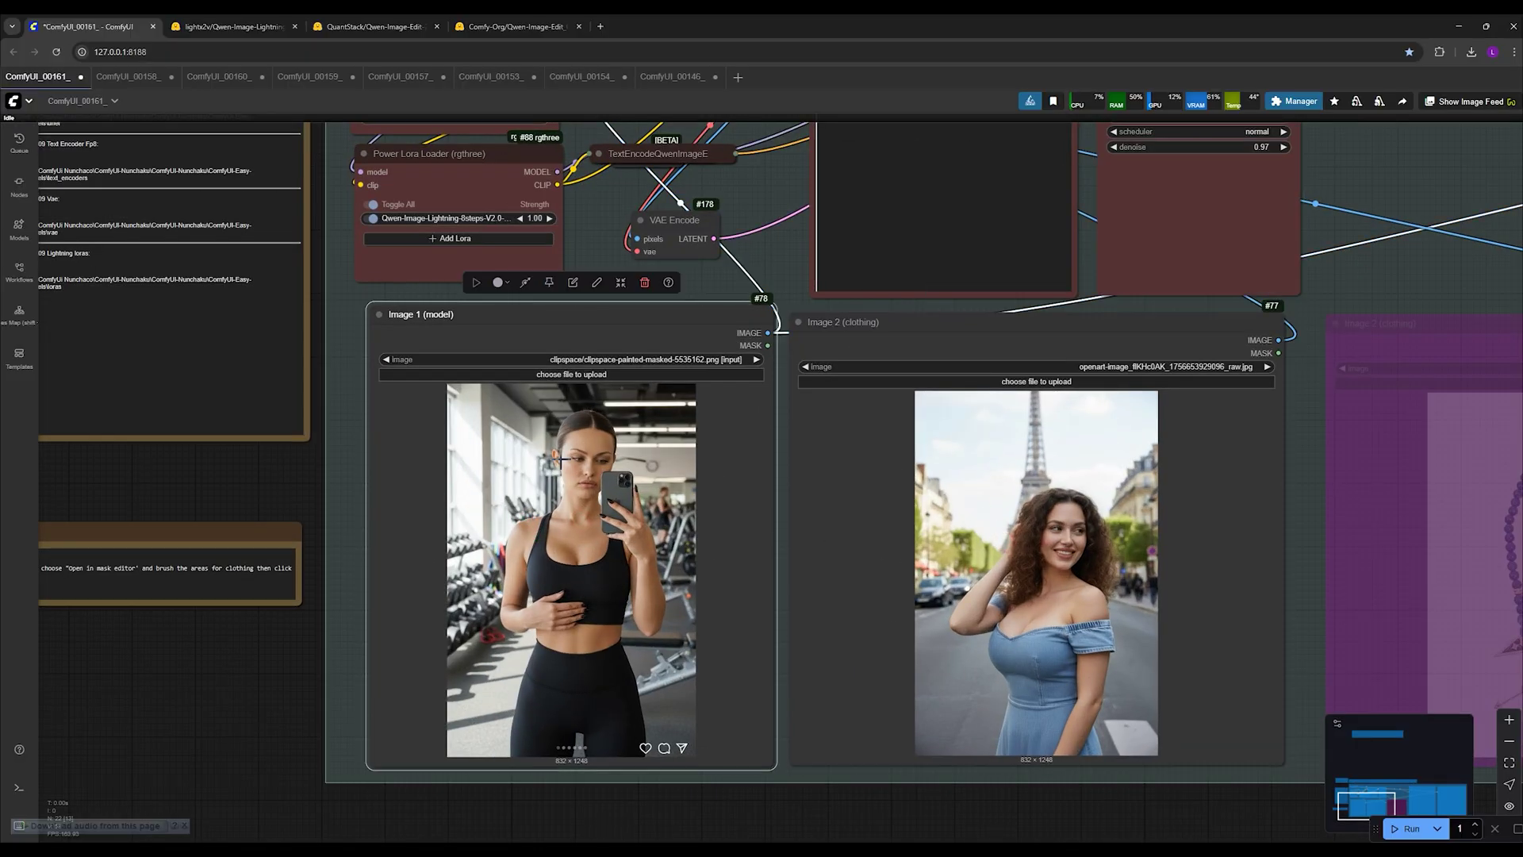
{"action": "left_click", "coordinate": [986, 532]}
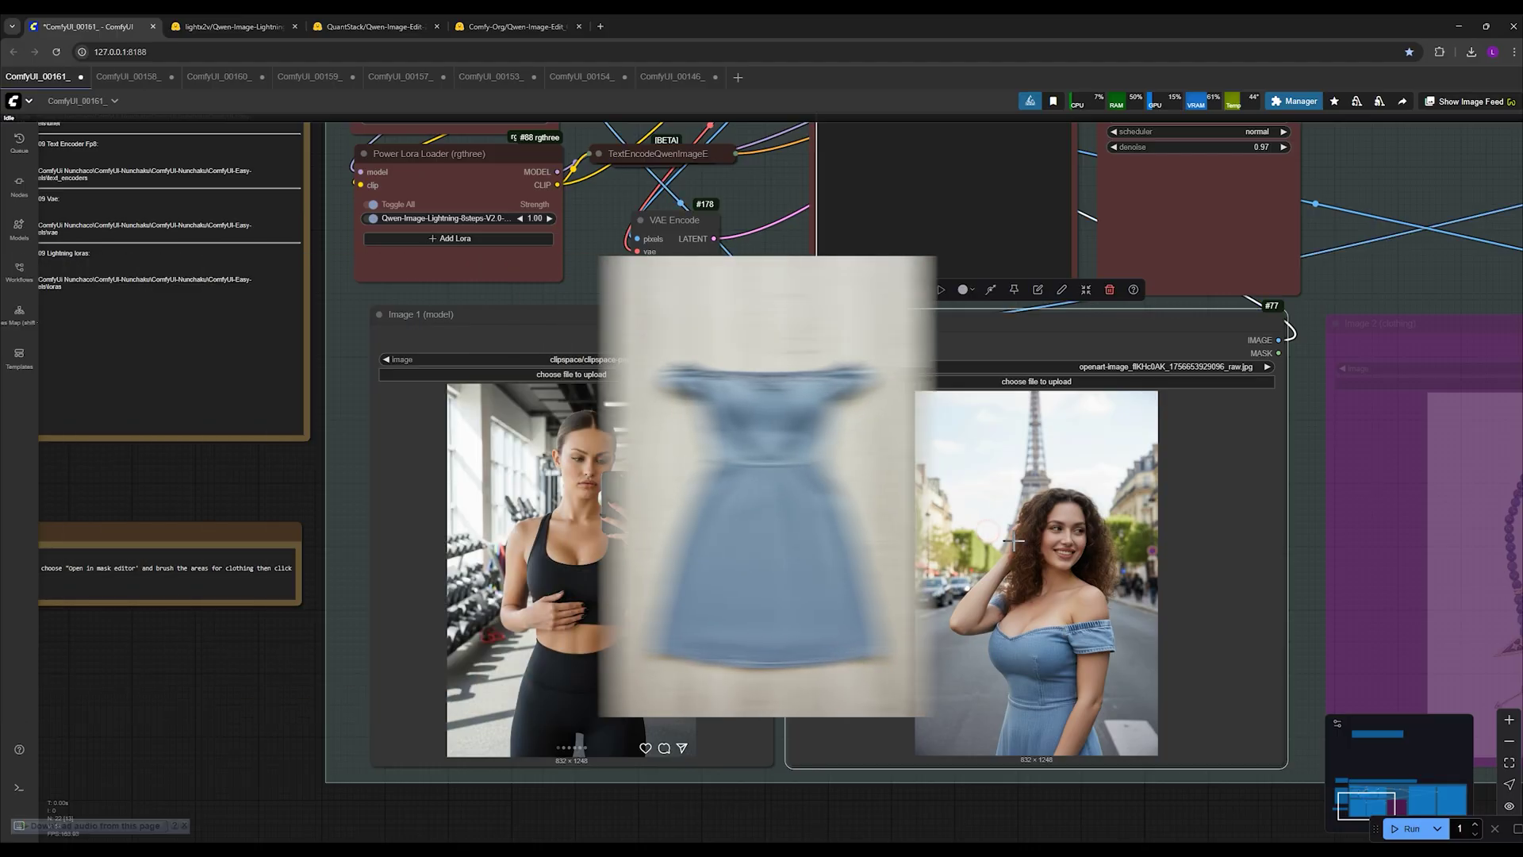
{"action": "scroll", "coordinate": [1035, 588], "scroll_direction": "down", "scroll_amount": 1}
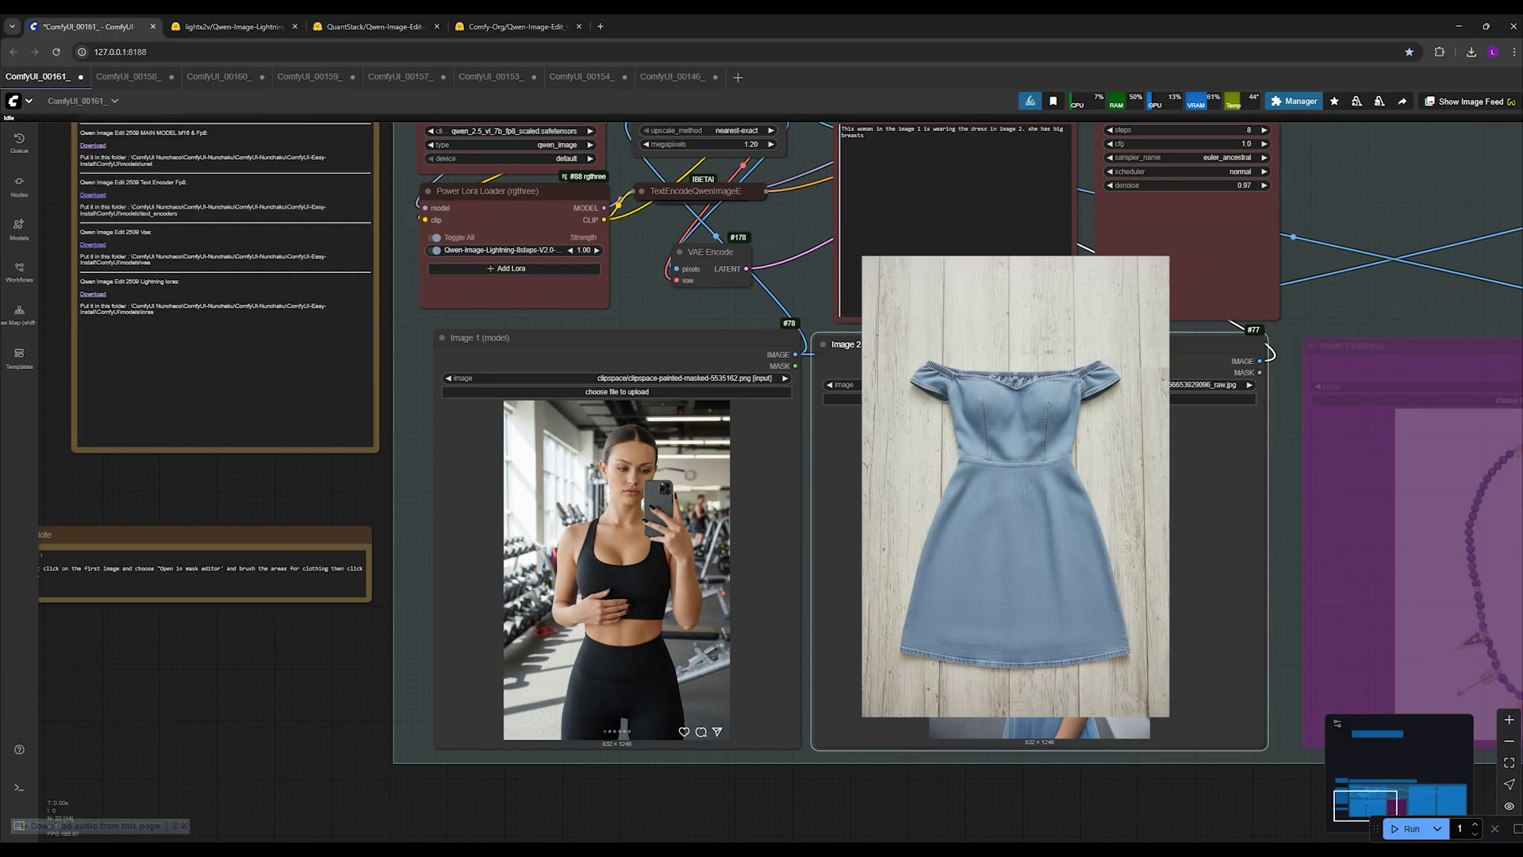
- Examine the dress photo in the Image 2 (clothing) node beside the model image and the bypassed necklace node
{"action": "left_click_drag", "start_coordinate": [745, 309], "coordinate": [489, 212]}
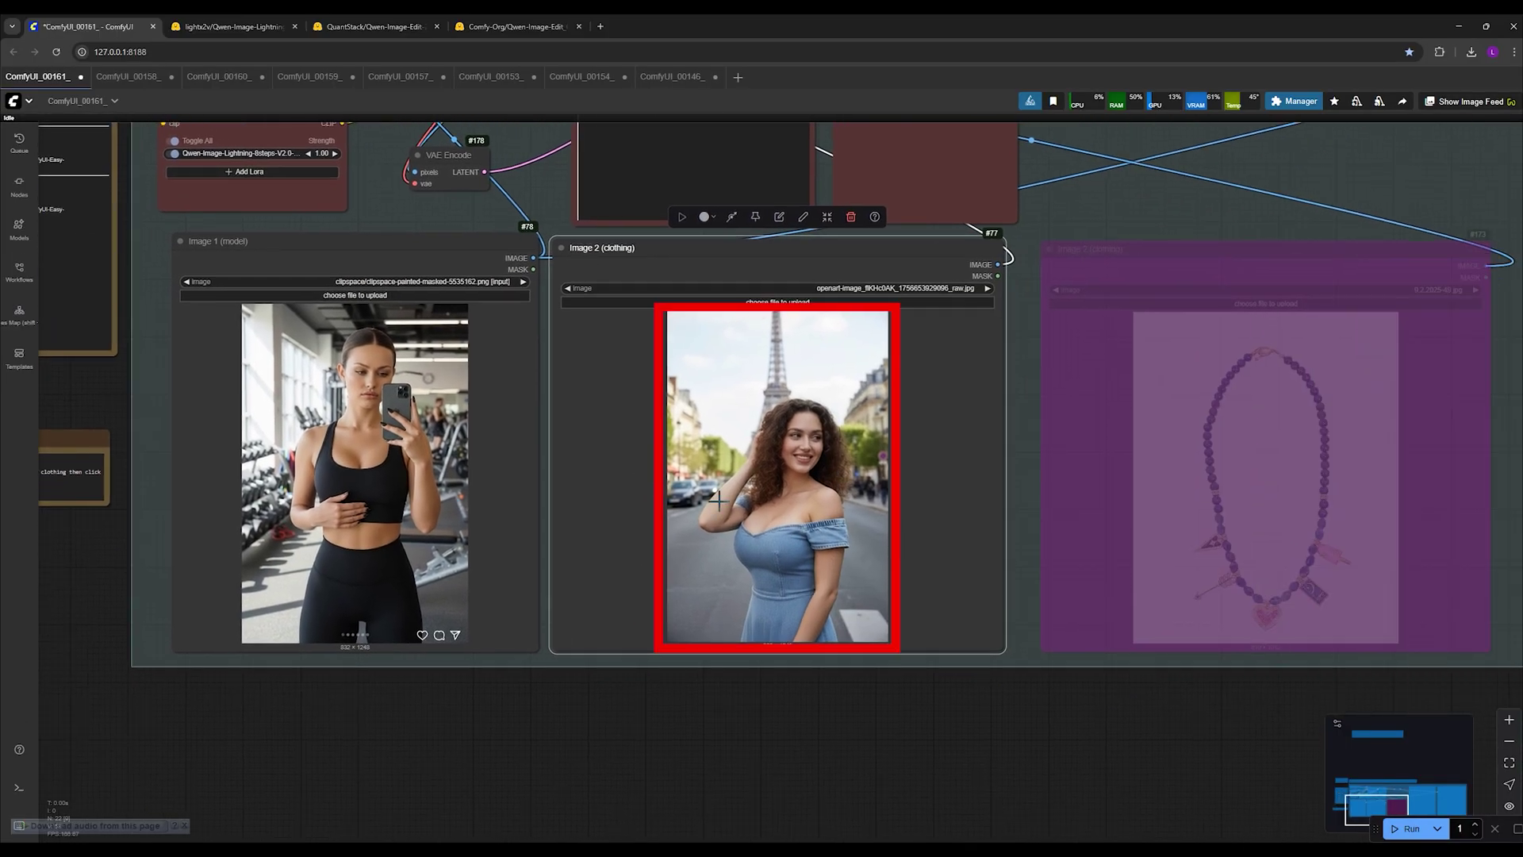
{"action": "left_click_drag", "start_coordinate": [831, 710], "coordinate": [585, 731]}
{"action": "scroll", "coordinate": [584, 731], "scroll_direction": "down", "scroll_amount": 2}
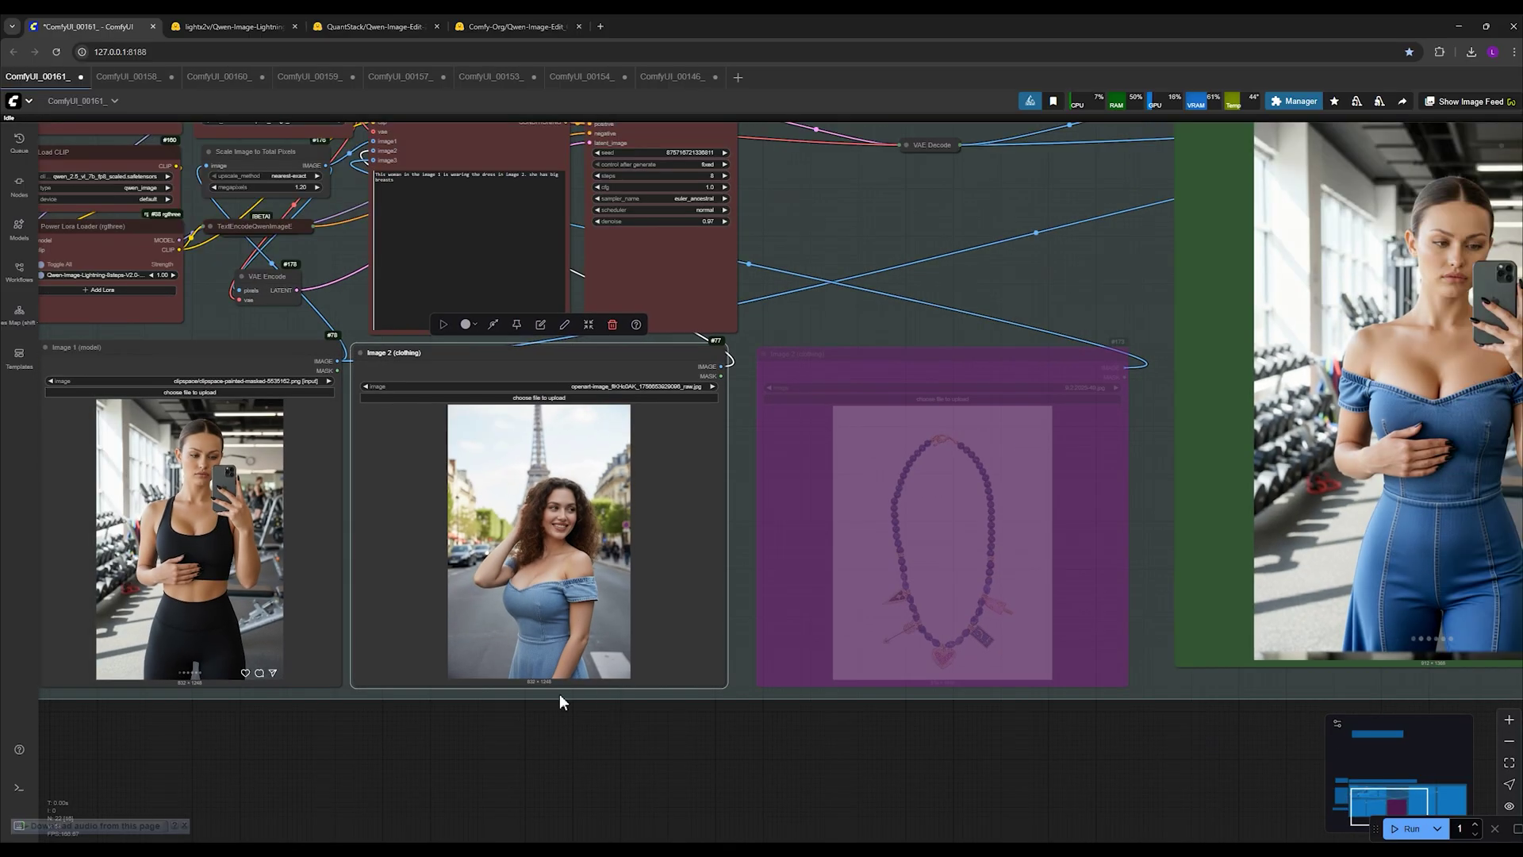
{"action": "scroll", "coordinate": [515, 582], "scroll_direction": "up", "scroll_amount": 6}
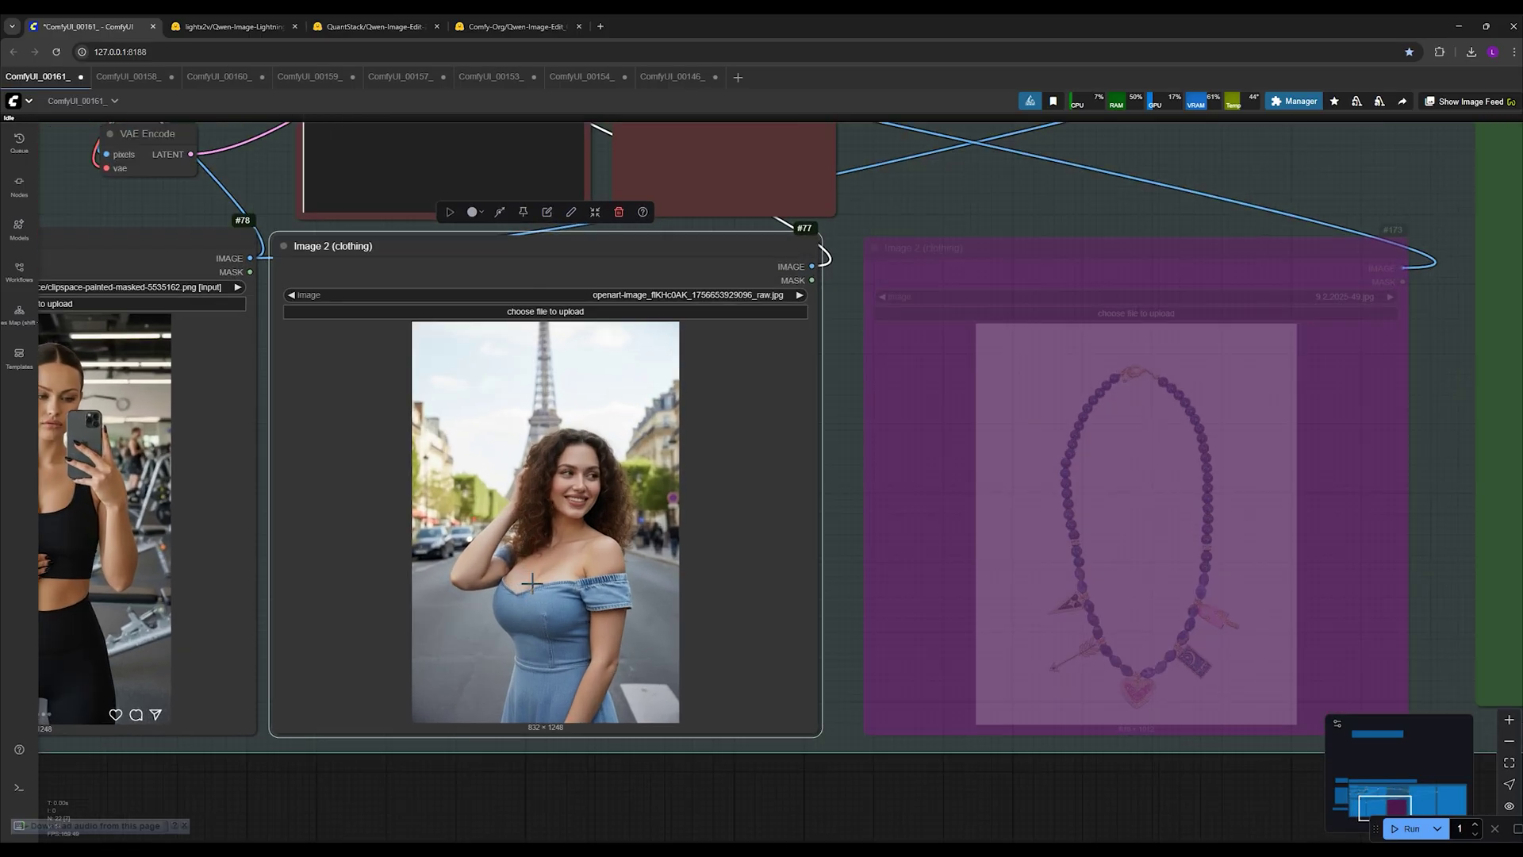
{"action": "scroll", "coordinate": [536, 621], "scroll_direction": "down", "scroll_amount": 7}
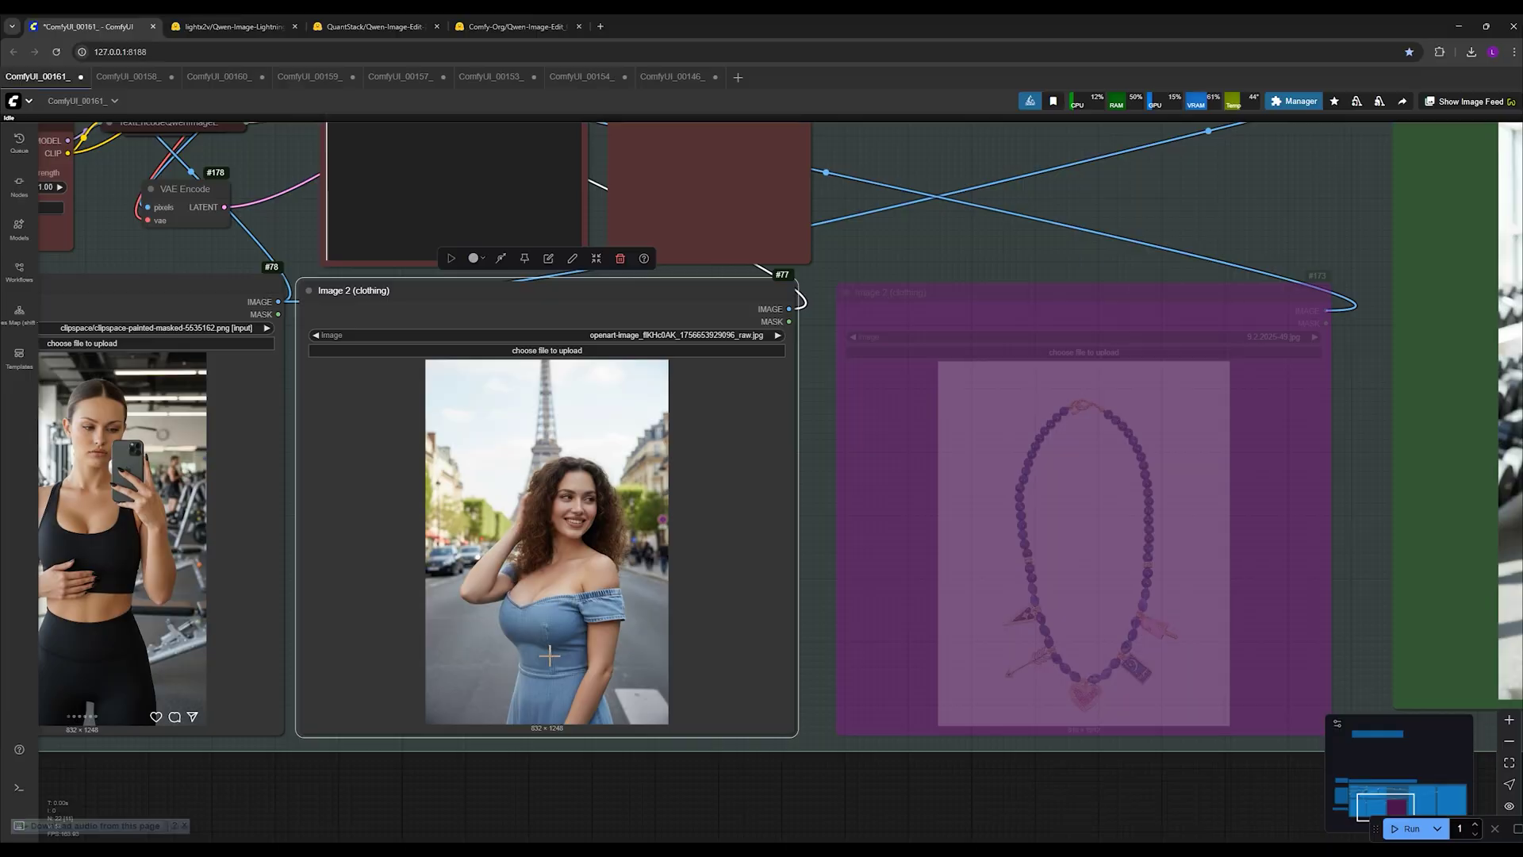
- Review the prompt text in the TextEncodeQwenImageEditPlus node, placing the cursor at its end
{"action": "left_click_drag", "start_coordinate": [776, 642], "coordinate": [759, 744]}
{"action": "scroll", "coordinate": [272, 355], "scroll_direction": "up", "scroll_amount": 1}
{"action": "scroll", "coordinate": [294, 353], "scroll_direction": "up", "scroll_amount": 5}
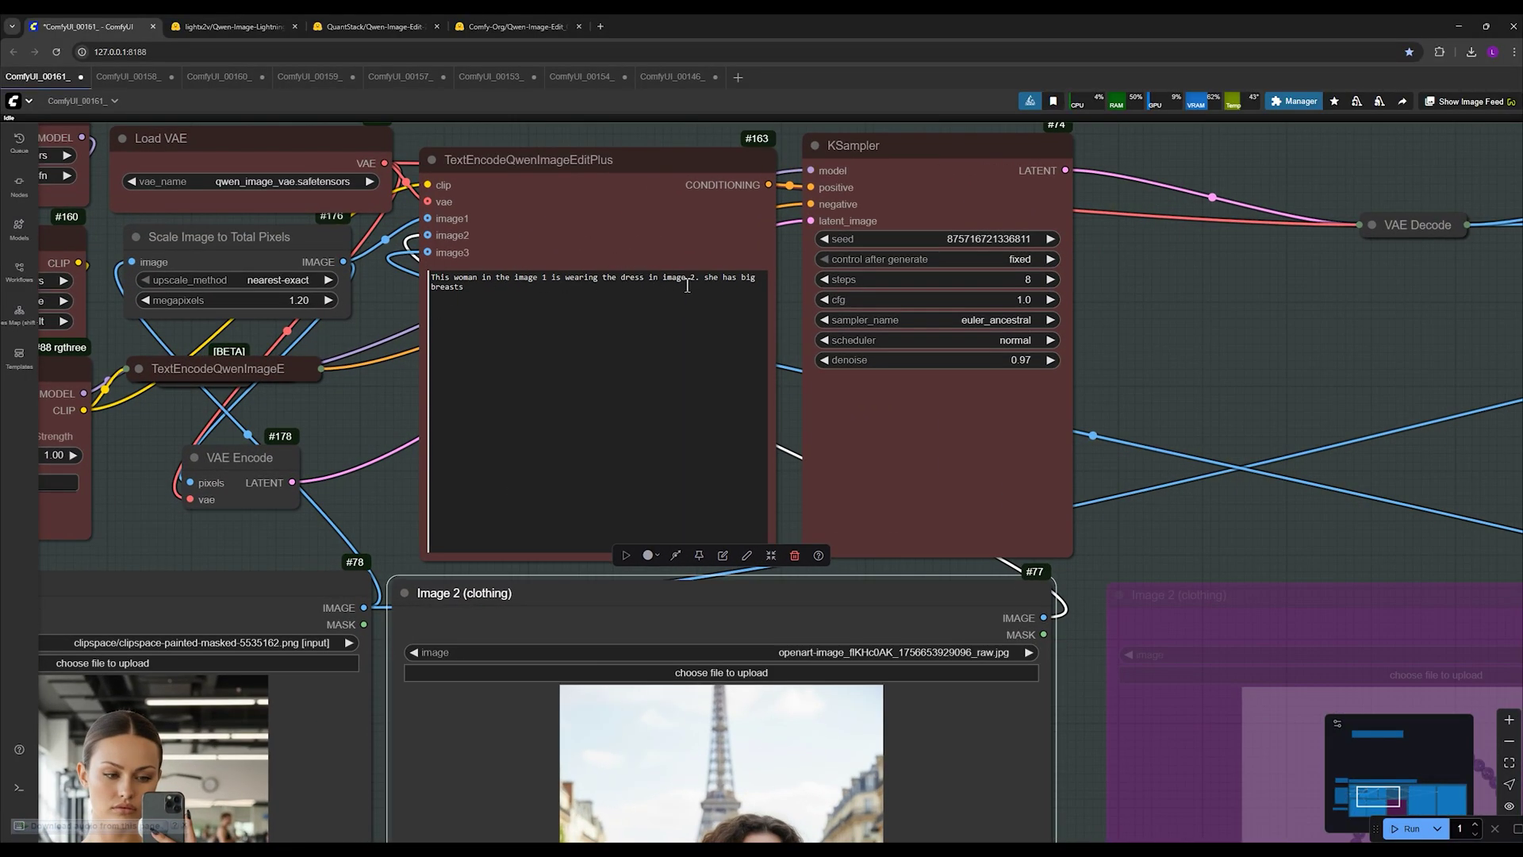
{"action": "left_click_drag", "start_coordinate": [705, 280], "coordinate": [755, 310]}
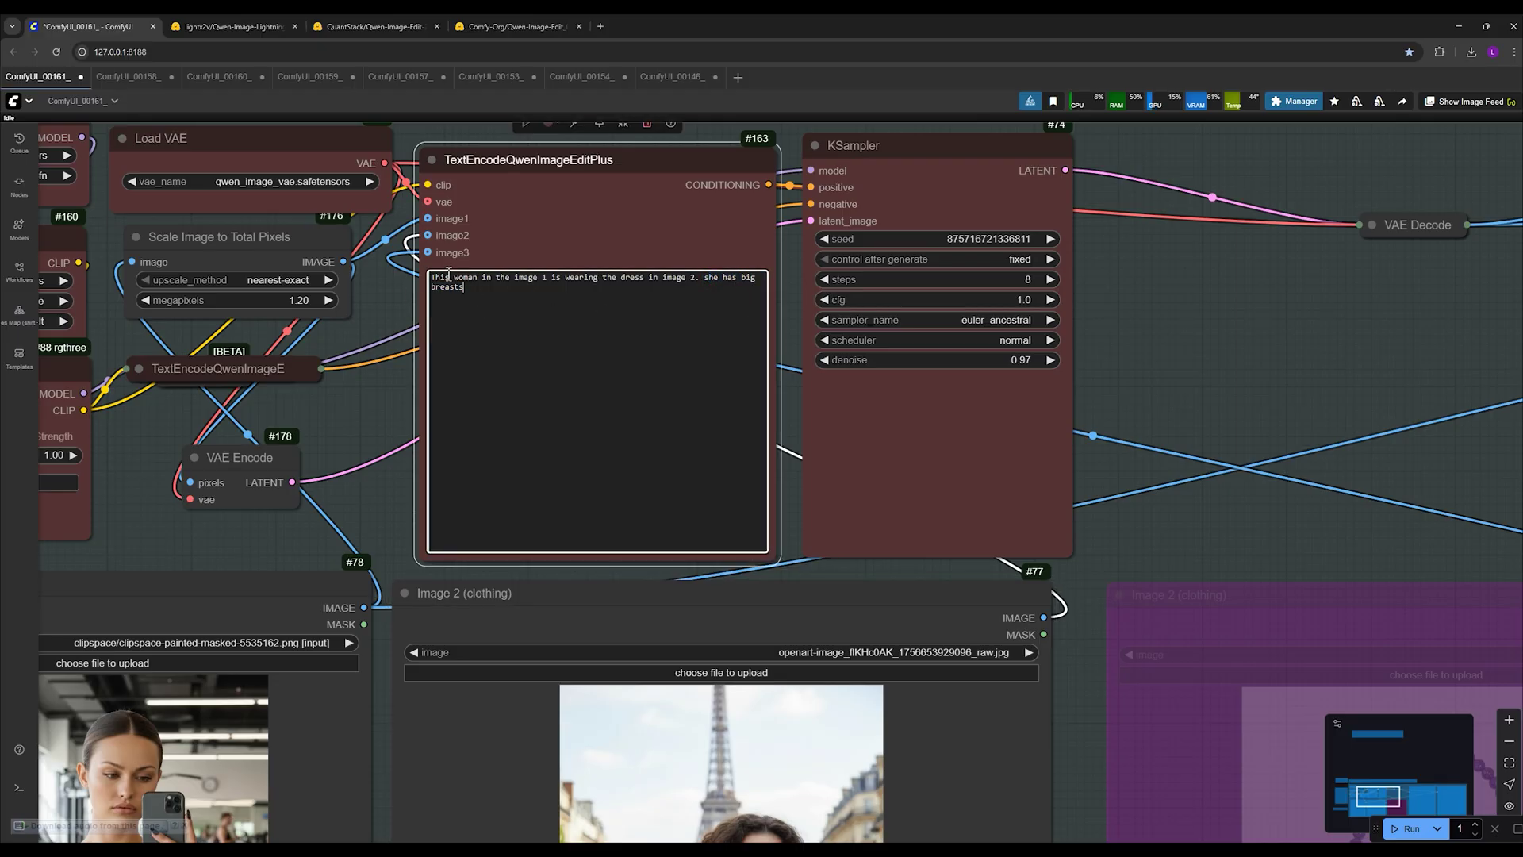
- Inspect the Scale Image to Total Pixels node and the Image 1 (model) node connected to it
{"action": "scroll", "coordinate": [488, 428], "scroll_direction": "down", "scroll_amount": 3}
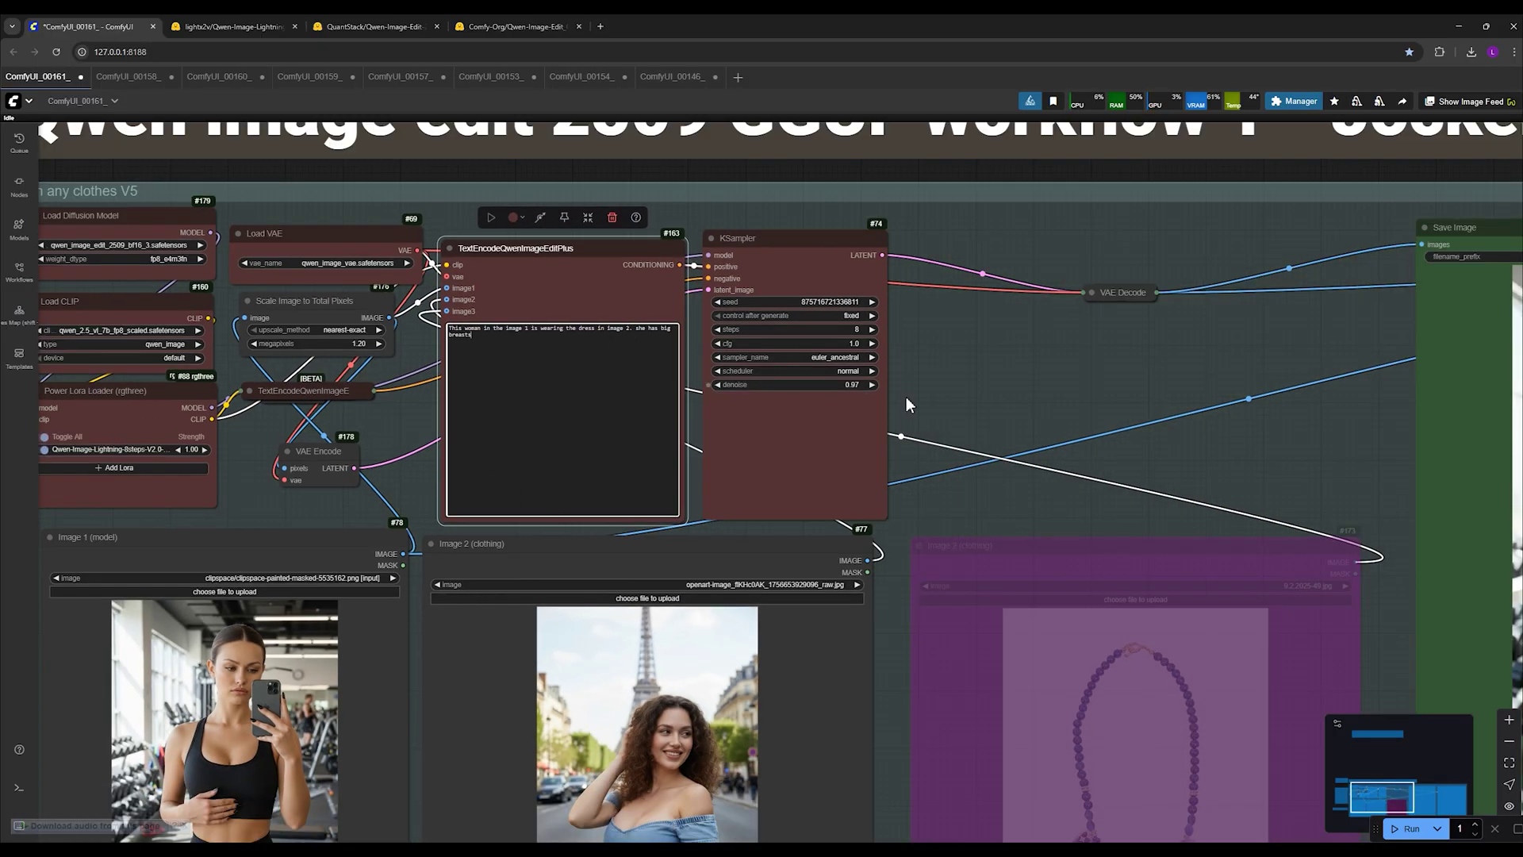
{"action": "scroll", "coordinate": [948, 525], "scroll_direction": "up", "scroll_amount": 5}
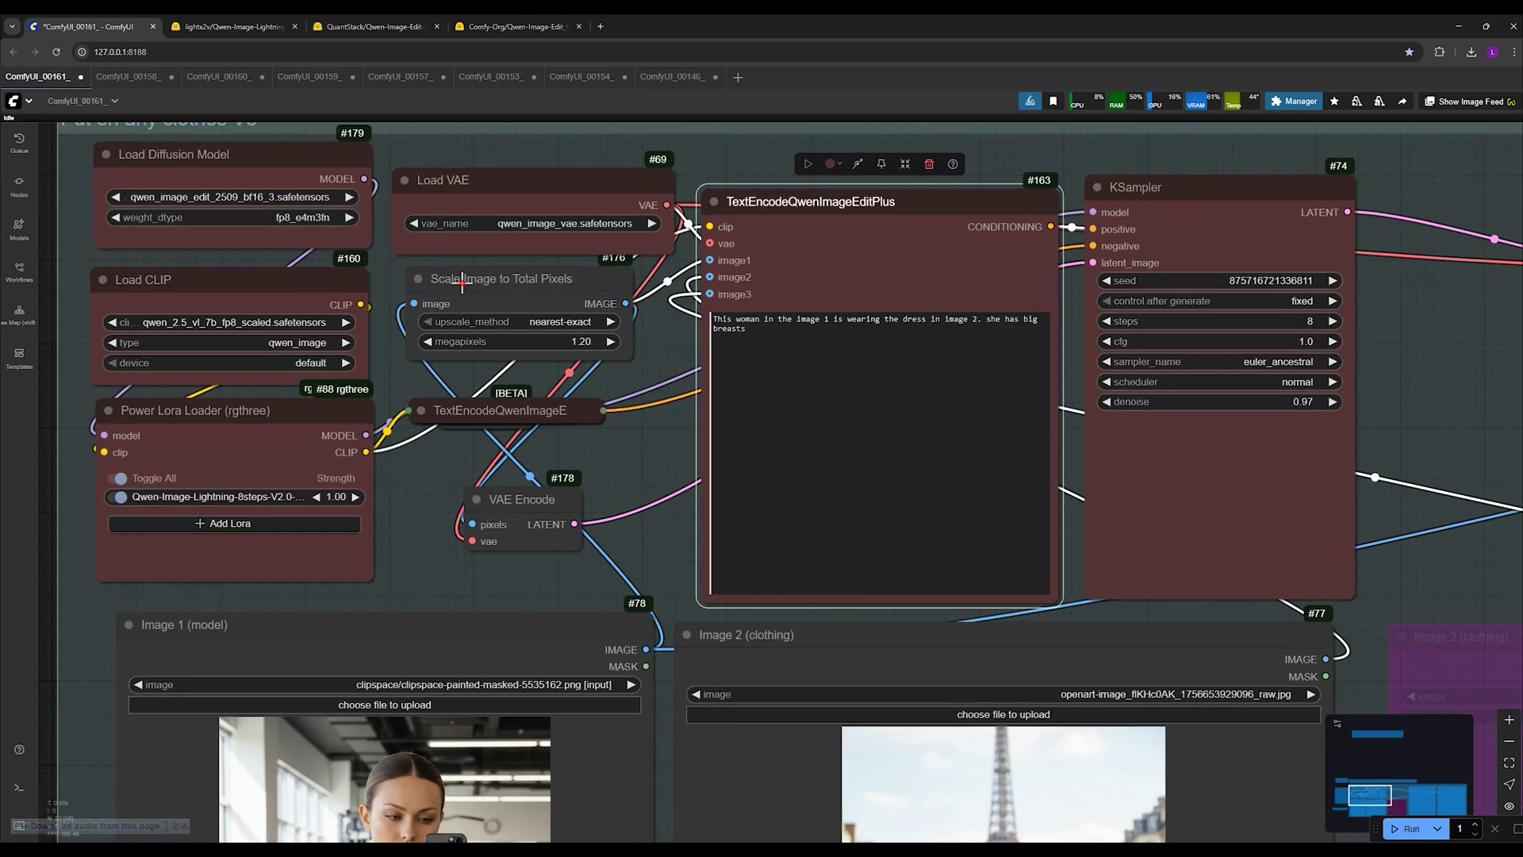
{"action": "left_click", "coordinate": [456, 300]}
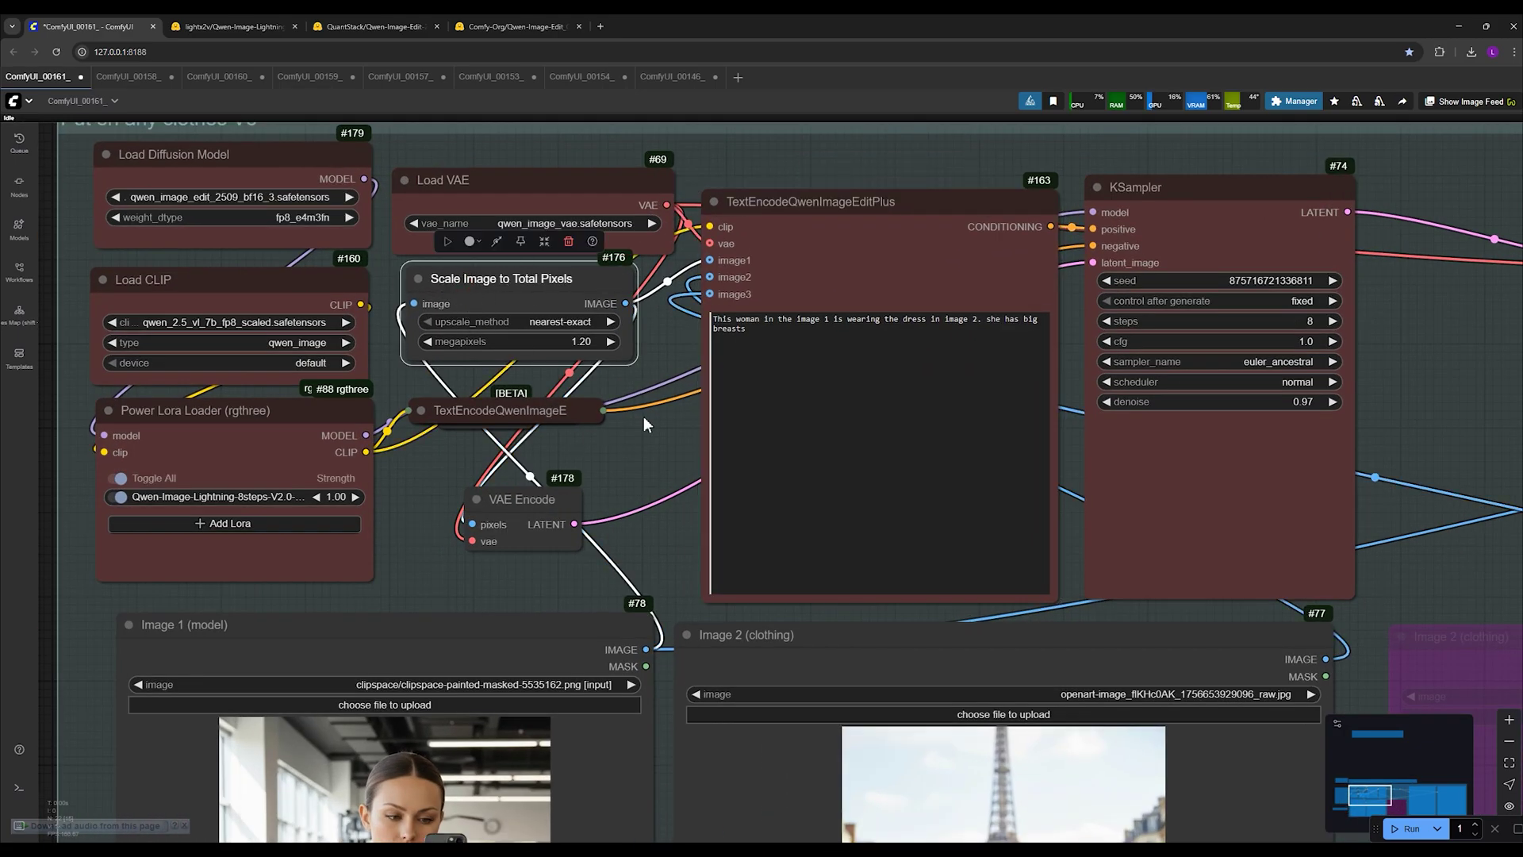
{"action": "left_click_drag", "start_coordinate": [618, 503], "coordinate": [761, 146]}
{"action": "left_click", "coordinate": [548, 697]}
{"action": "scroll", "coordinate": [561, 639], "scroll_direction": "down", "scroll_amount": 4}
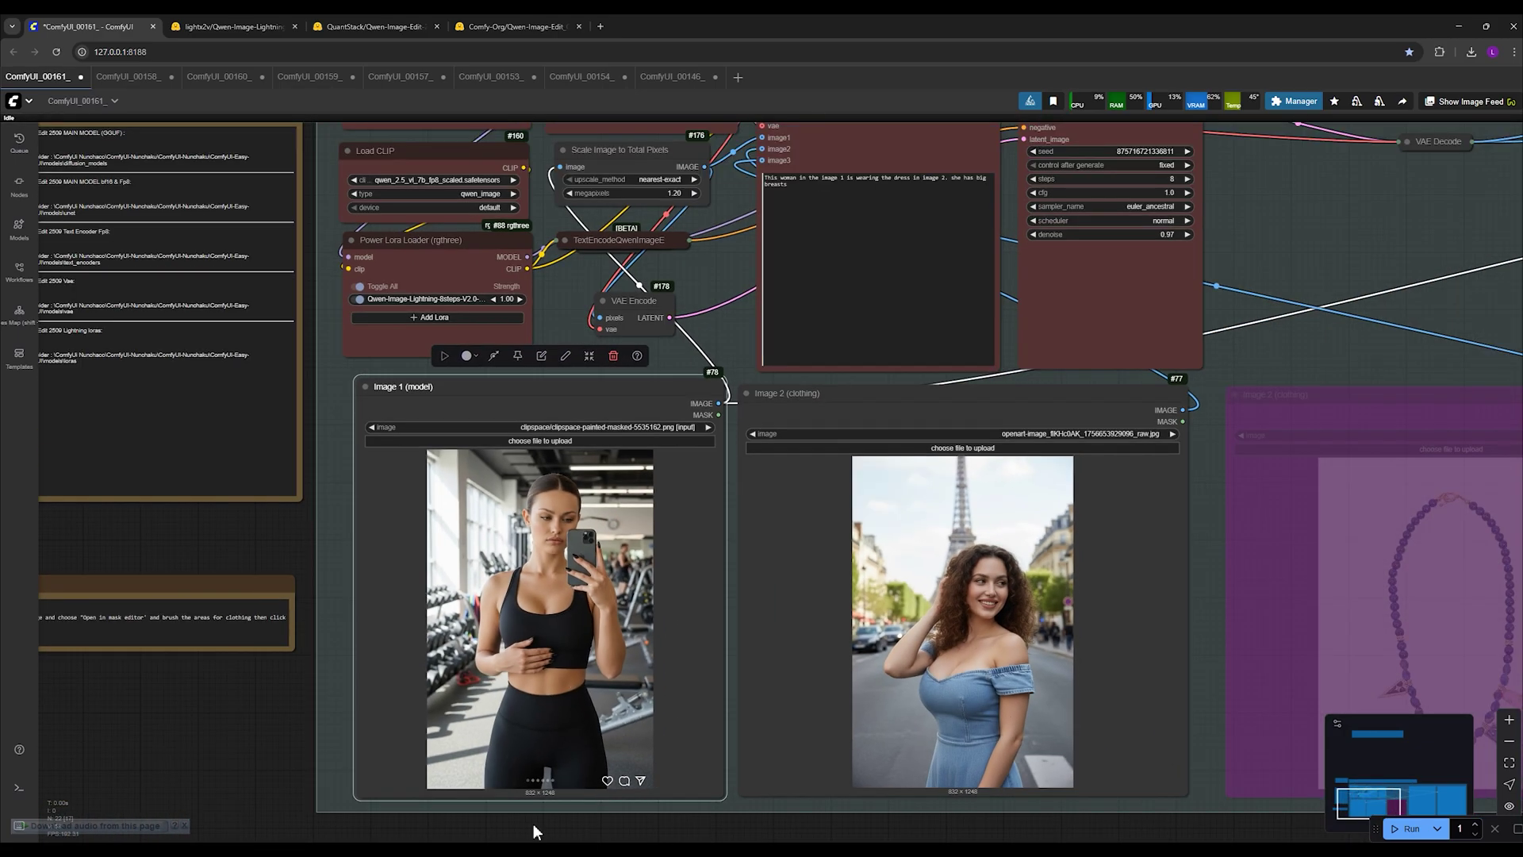
- Move the Scale Image to Total Pixels node down so it sits just above the VAE Encode node
{"action": "scroll", "coordinate": [629, 222], "scroll_direction": "up", "scroll_amount": 3}
{"action": "left_click_drag", "start_coordinate": [628, 222], "coordinate": [629, 419]}
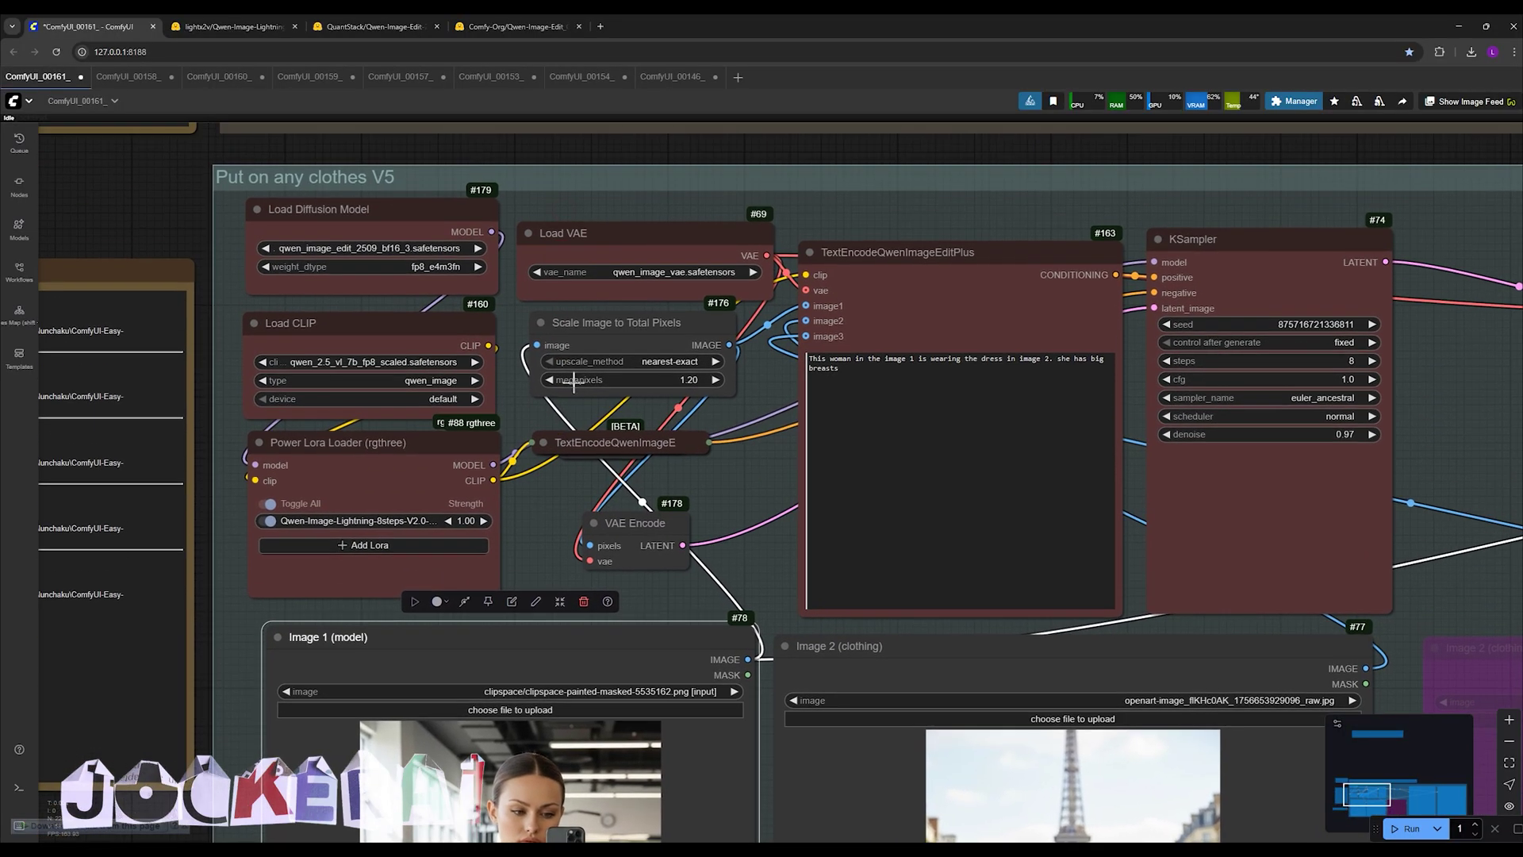
{"action": "left_click_drag", "start_coordinate": [598, 325], "coordinate": [589, 406]}
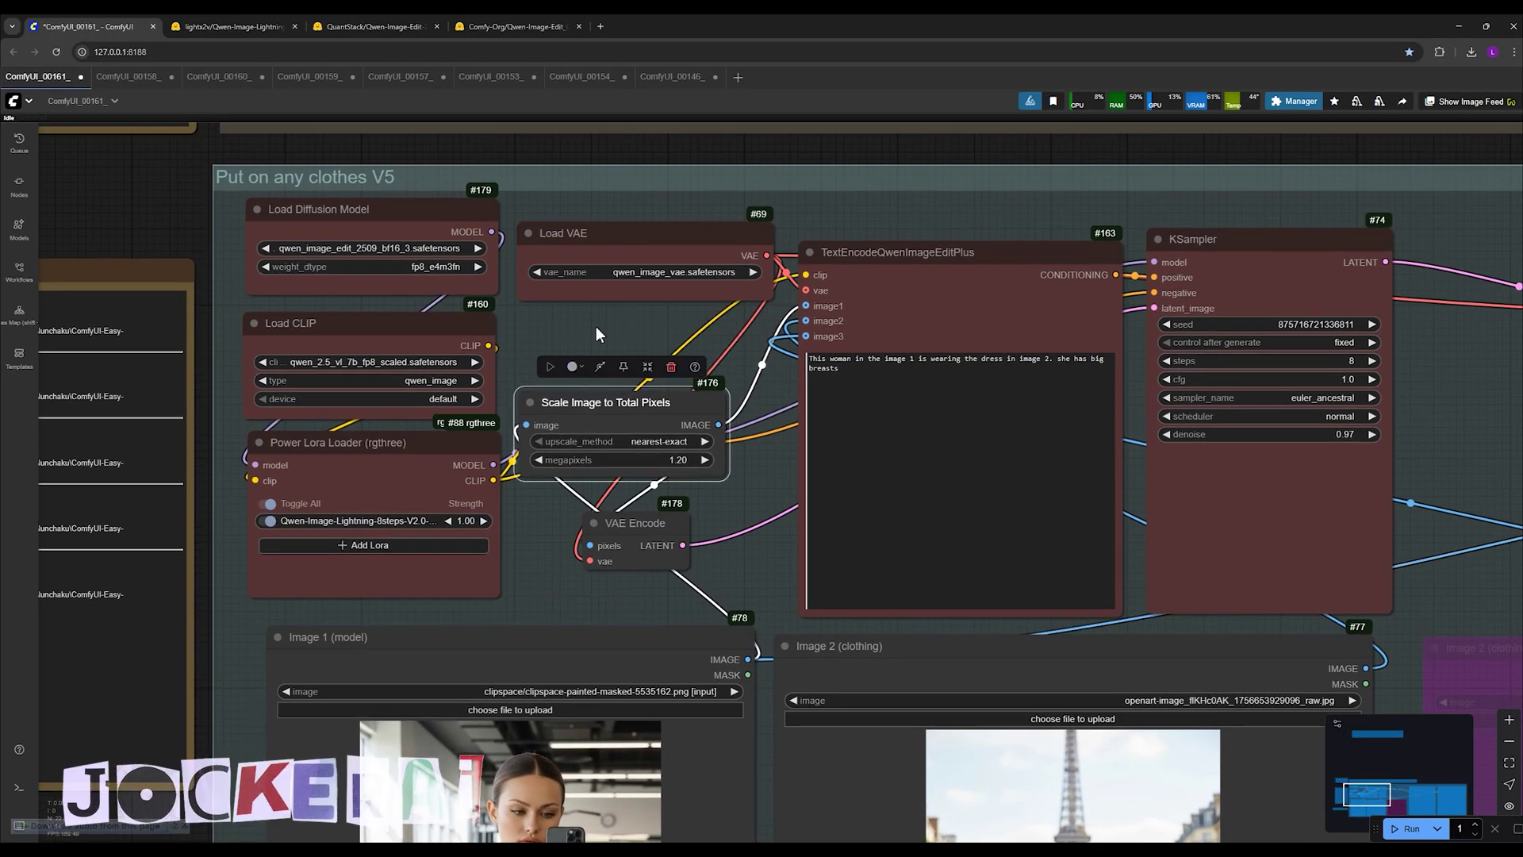
- Compare the clothes-swap result with the original model photo in the Image Comparer (rgthree) node
{"action": "left_click_drag", "start_coordinate": [596, 326], "coordinate": [478, 235]}
{"action": "scroll", "coordinate": [508, 318], "scroll_direction": "down", "scroll_amount": 2}
{"action": "scroll", "coordinate": [462, 412], "scroll_direction": "down", "scroll_amount": 2}
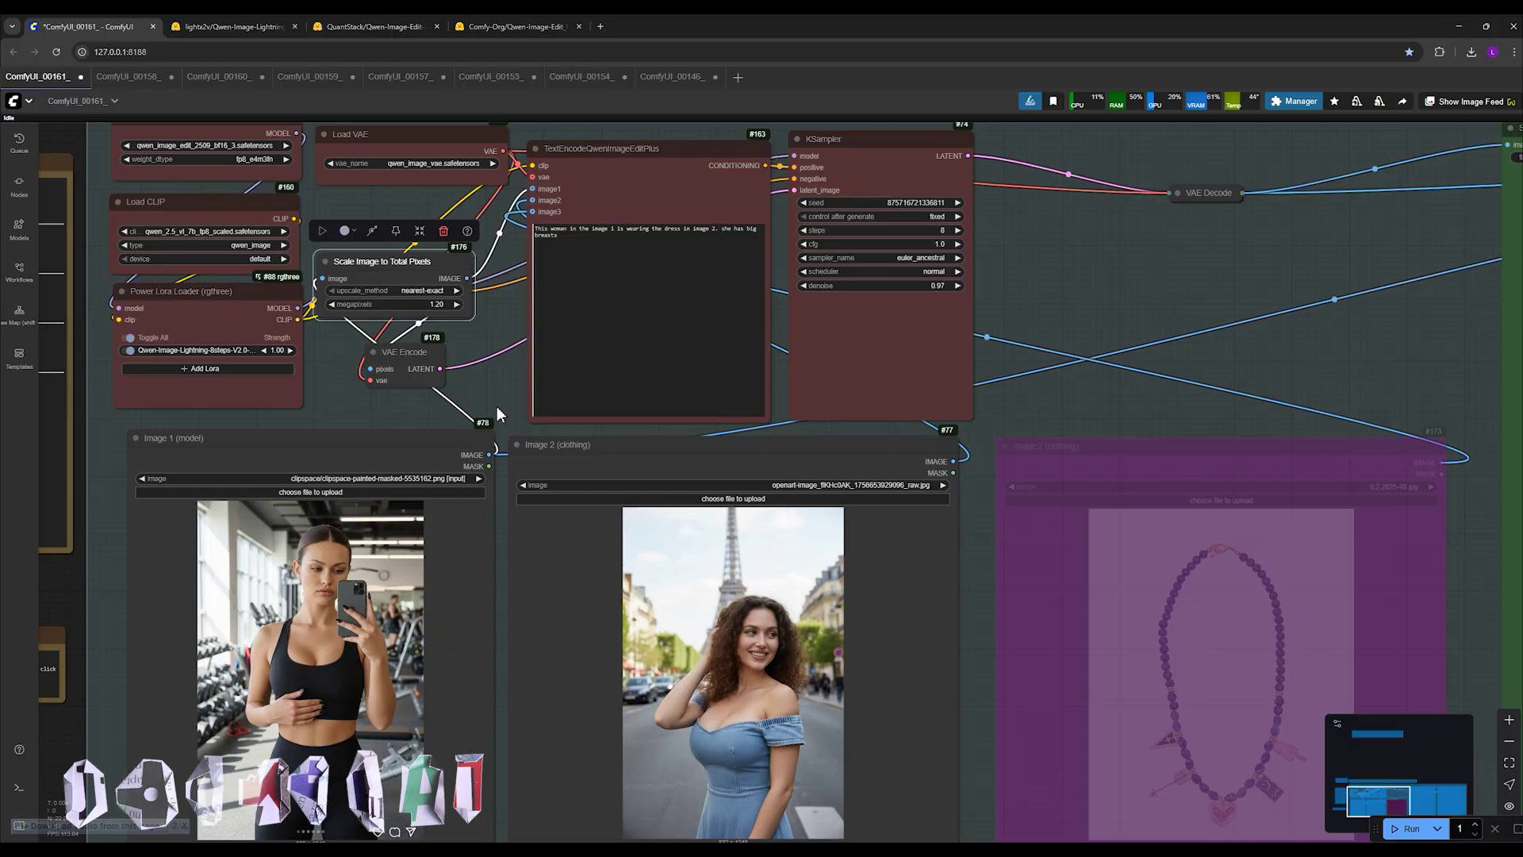
{"action": "left_click_drag", "start_coordinate": [461, 411], "coordinate": [564, 344]}
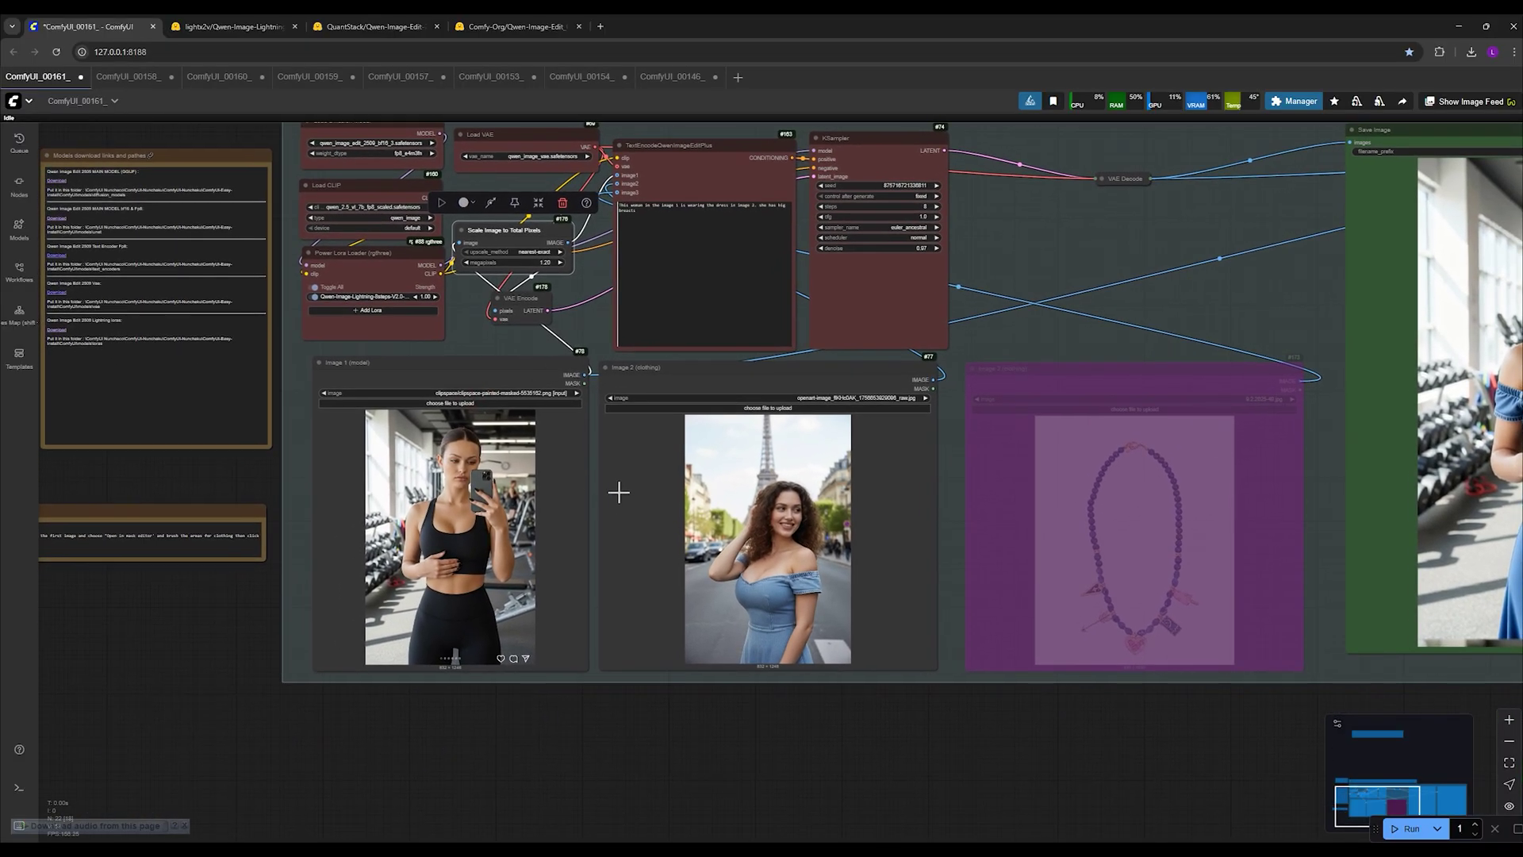
{"action": "left_click_drag", "start_coordinate": [1095, 315], "coordinate": [8, 350]}
{"action": "scroll", "coordinate": [1264, 425], "scroll_direction": "up", "scroll_amount": 3}
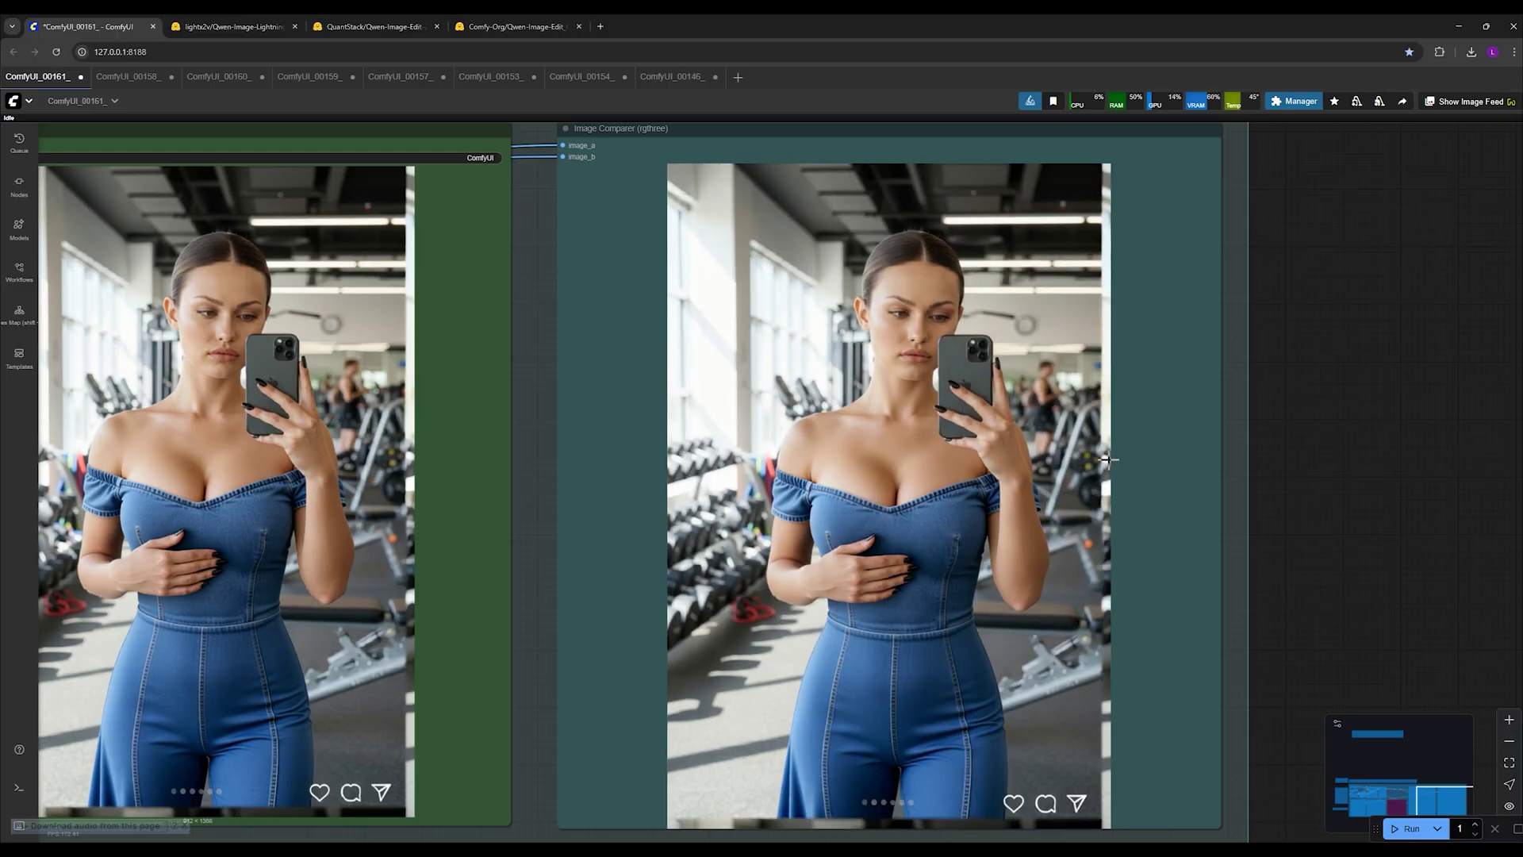
{"action": "scroll", "coordinate": [1057, 447], "scroll_direction": "up", "scroll_amount": 3}
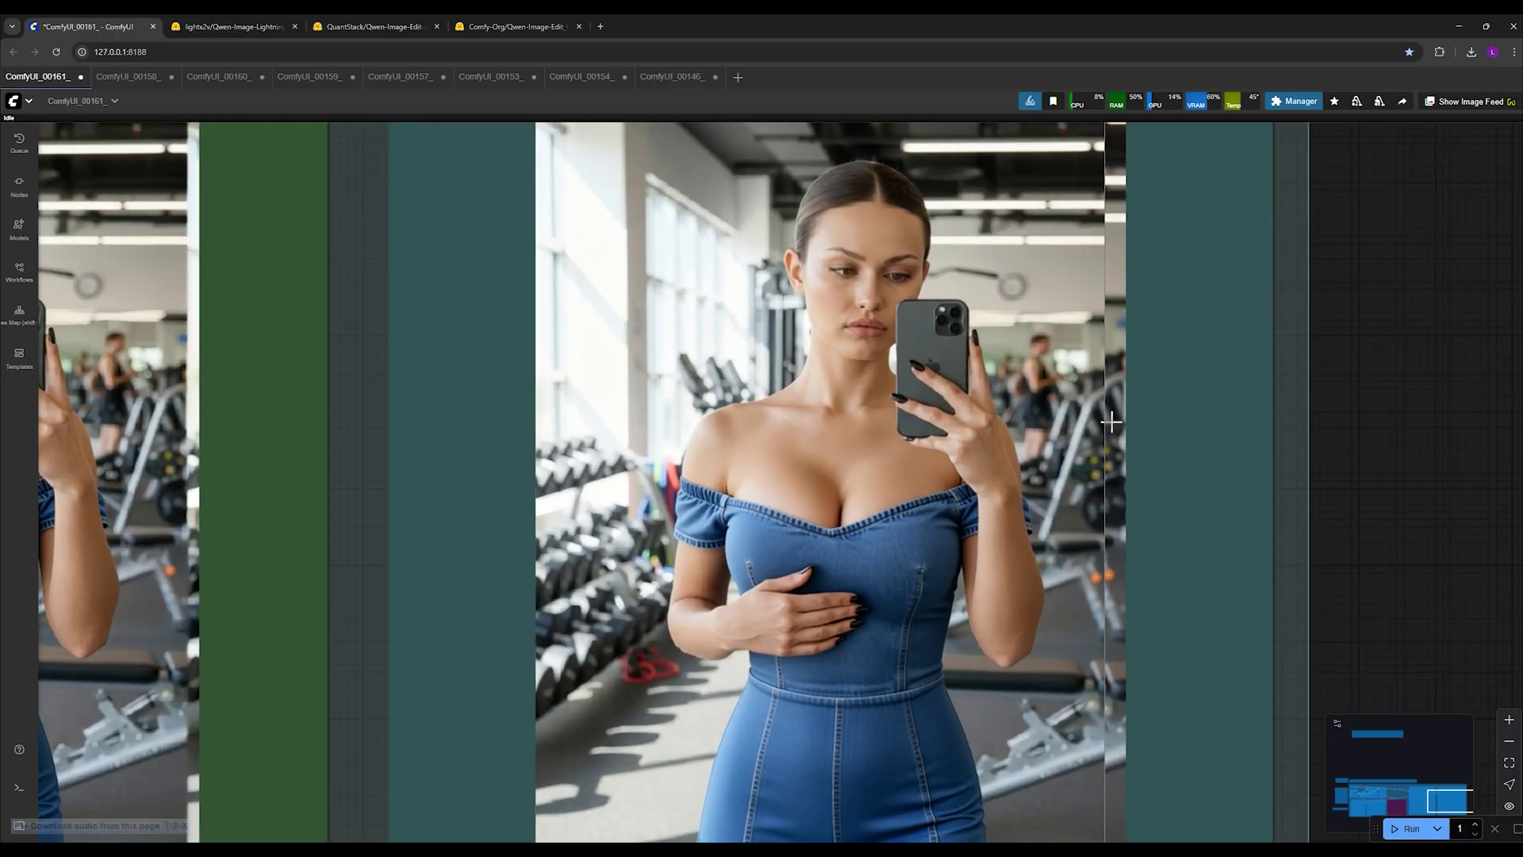
{"action": "scroll", "coordinate": [1051, 291], "scroll_direction": "up", "scroll_amount": 2}
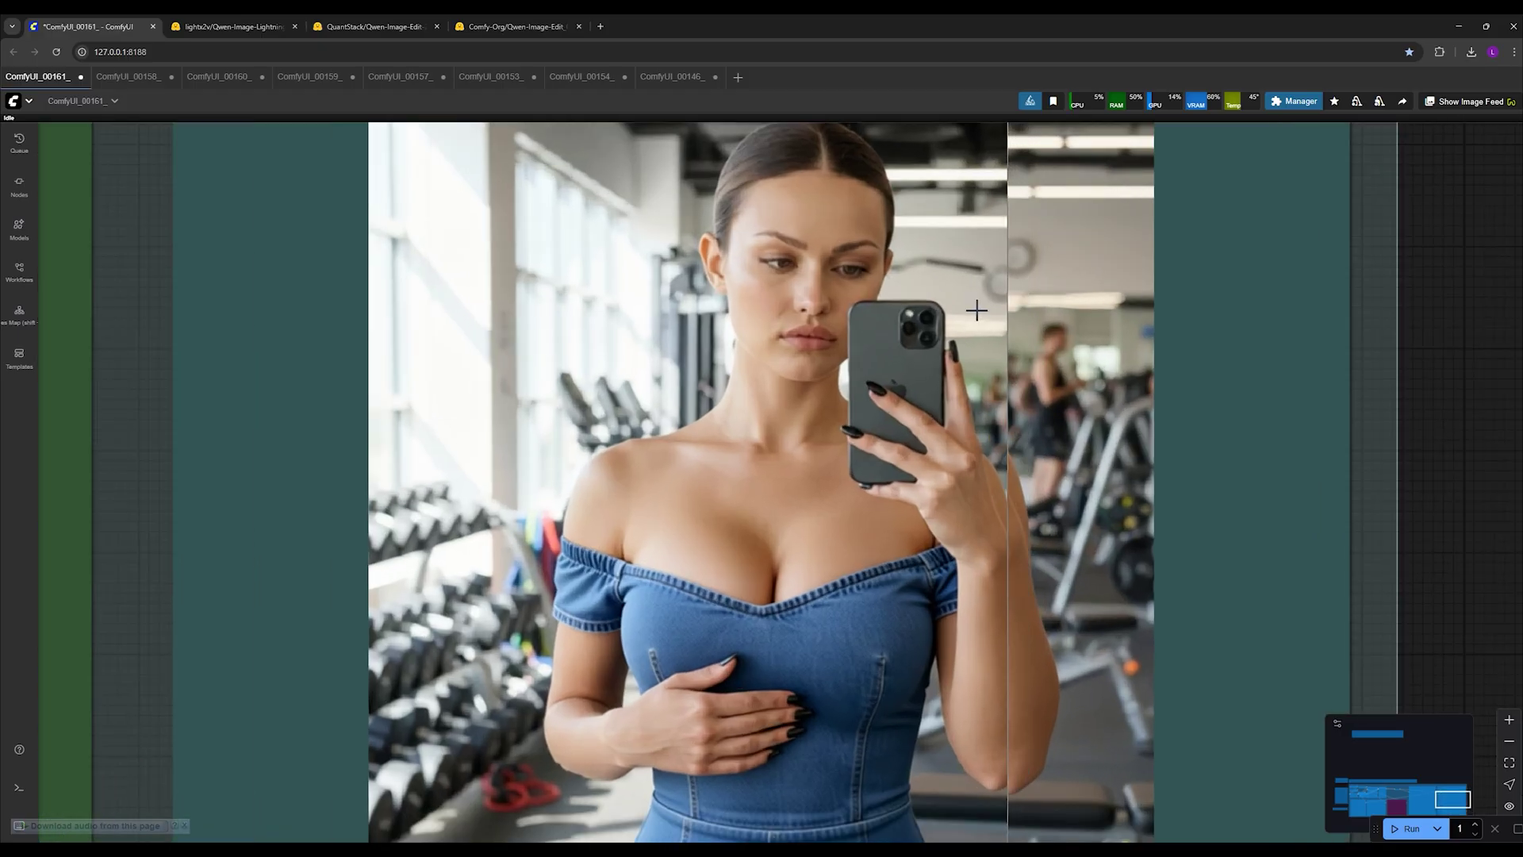
{"action": "scroll", "coordinate": [1023, 309], "scroll_direction": "down", "scroll_amount": 1}
{"action": "left_click_drag", "start_coordinate": [1358, 280], "coordinate": [1356, 453]}
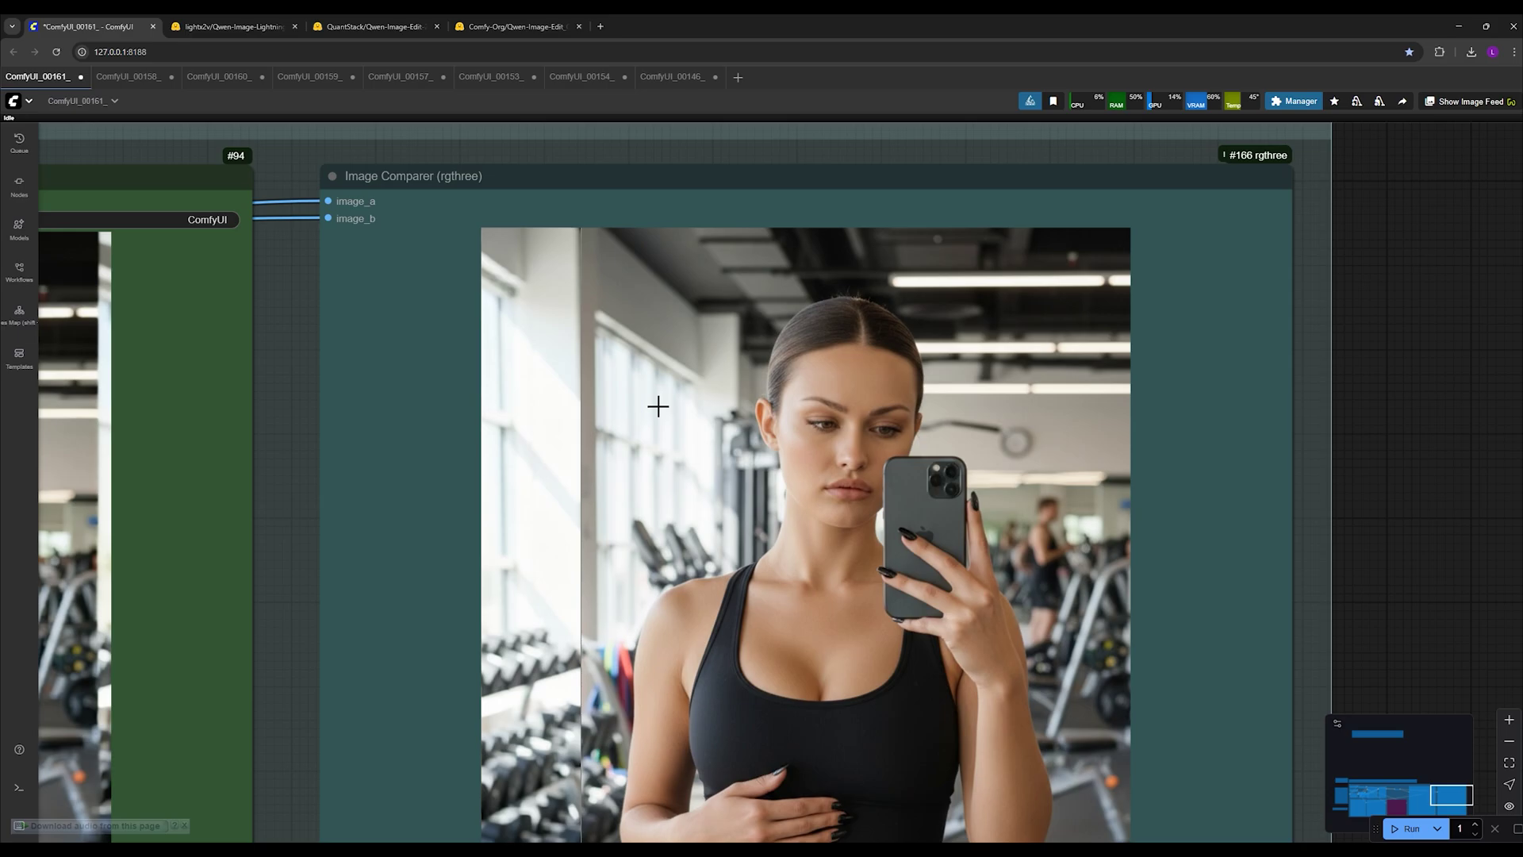
- Inspect the woman's face and the gym background closely in the Image Comparer, and look back over the input nodes
{"action": "scroll", "coordinate": [885, 431], "scroll_direction": "up", "scroll_amount": 6}
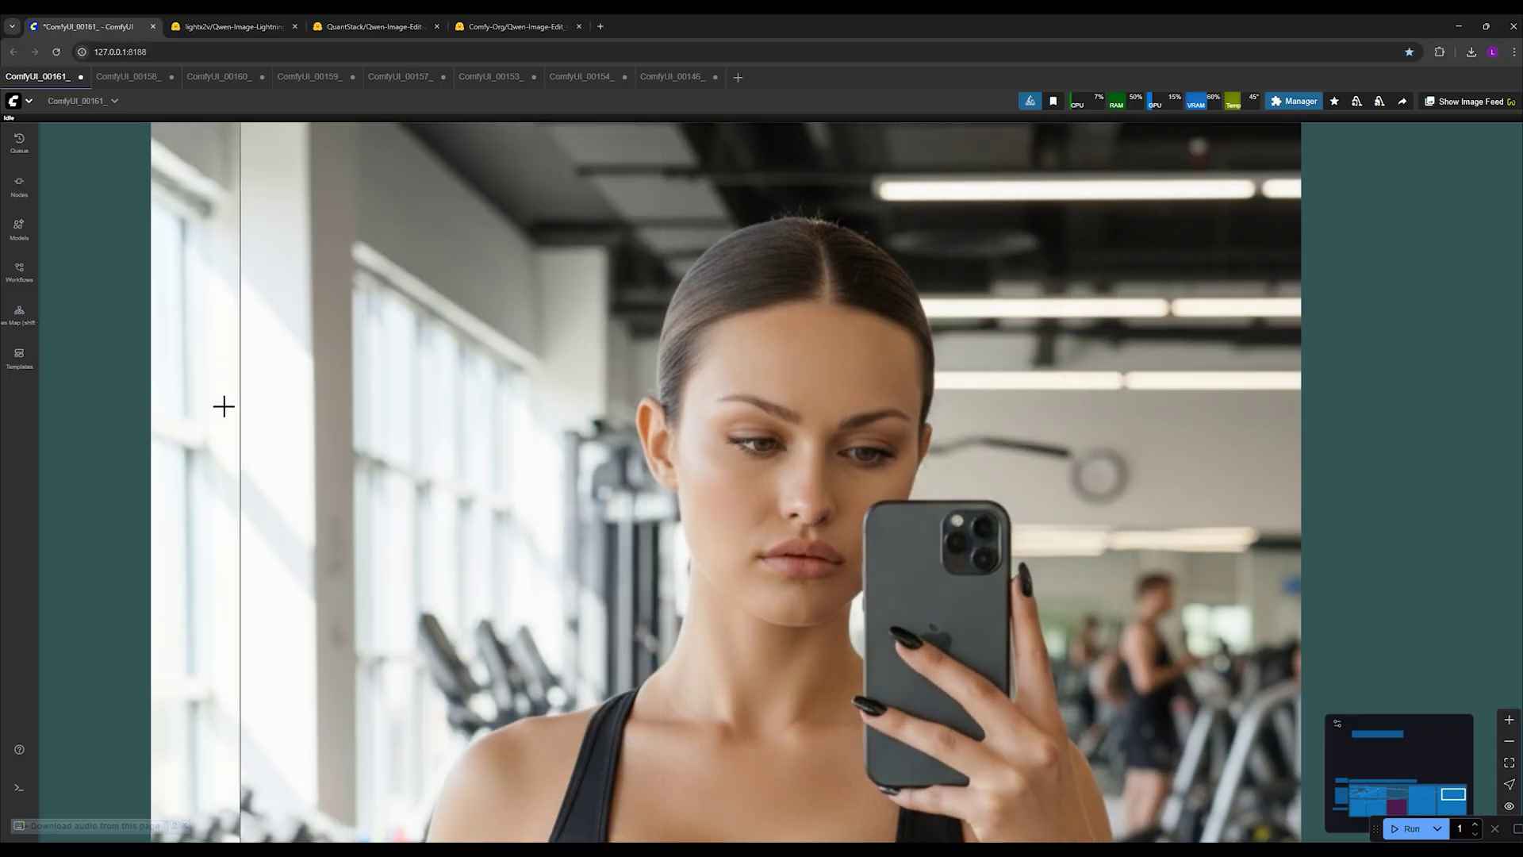
{"action": "scroll", "coordinate": [289, 415], "scroll_direction": "down", "scroll_amount": 6}
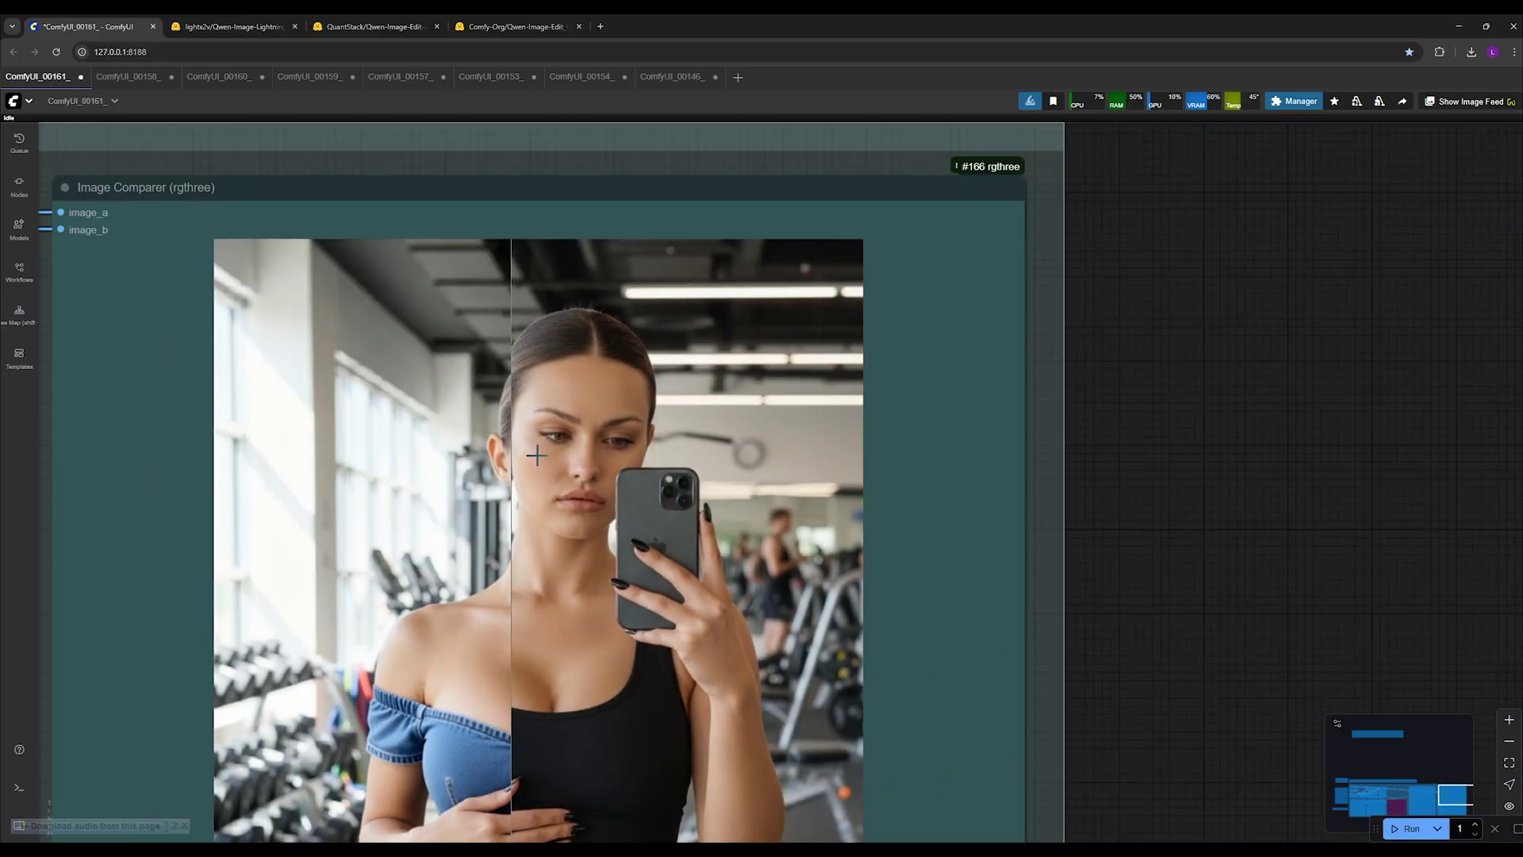
{"action": "scroll", "coordinate": [608, 487], "scroll_direction": "down", "scroll_amount": 4}
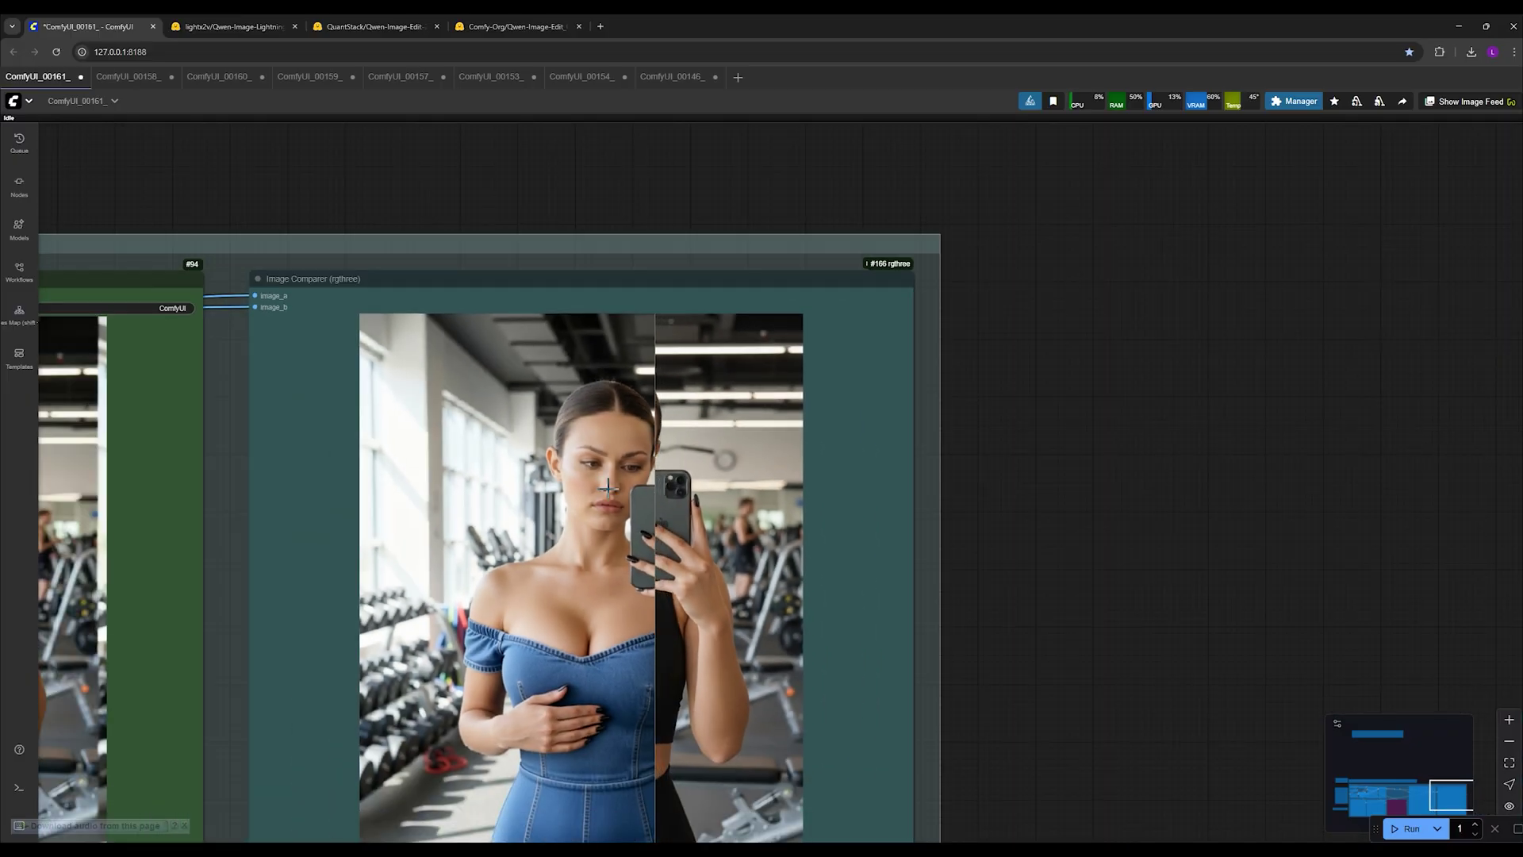
{"action": "scroll", "coordinate": [707, 491], "scroll_direction": "up", "scroll_amount": 1}
{"action": "scroll", "coordinate": [552, 464], "scroll_direction": "down", "scroll_amount": 2}
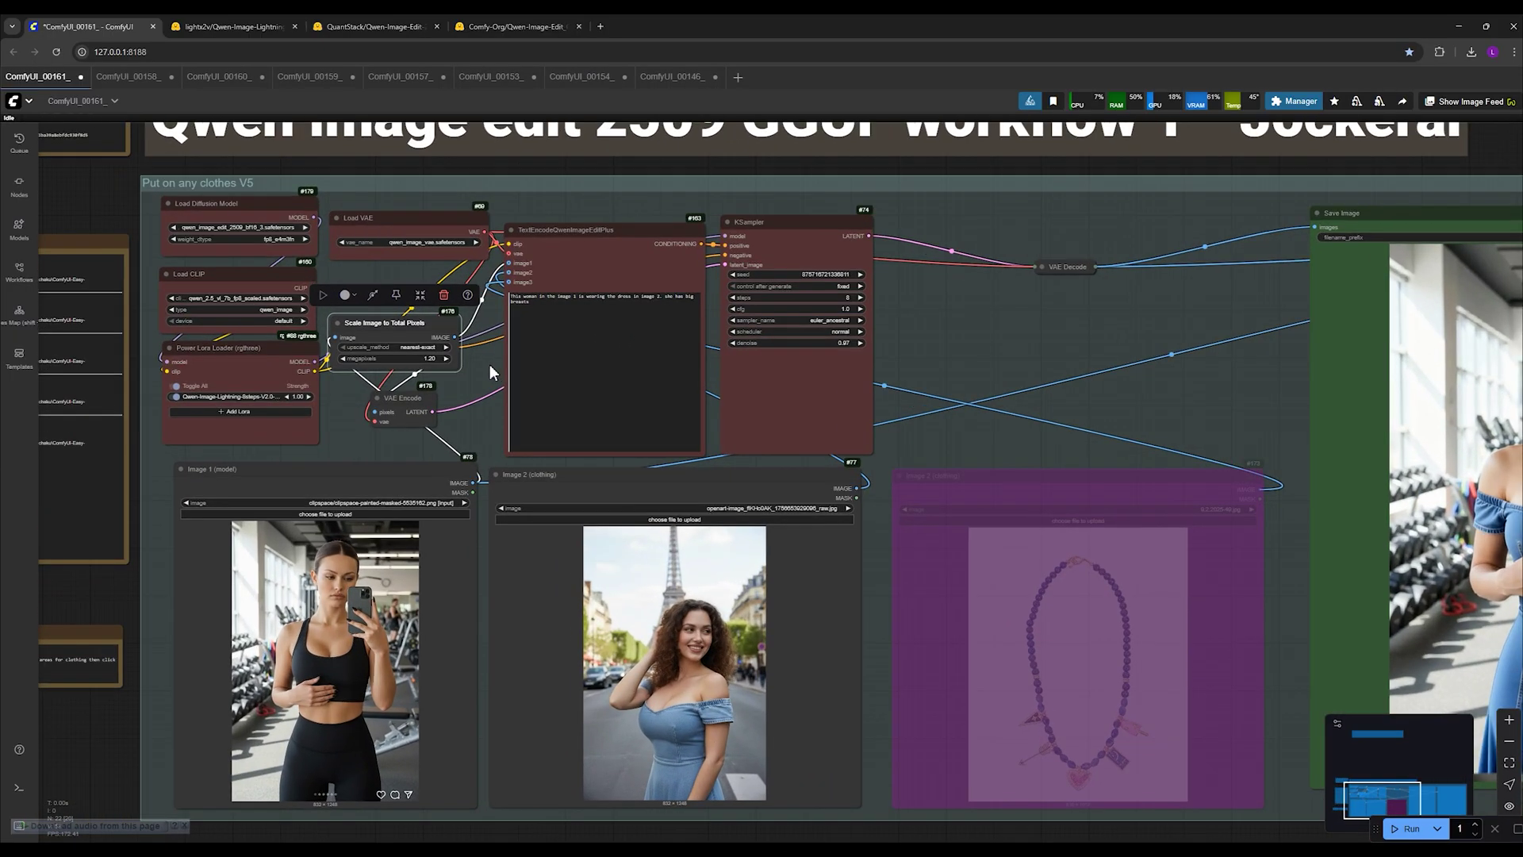
{"action": "scroll", "coordinate": [489, 373], "scroll_direction": "up", "scroll_amount": 2}
{"action": "scroll", "coordinate": [488, 357], "scroll_direction": "down", "scroll_amount": 2}
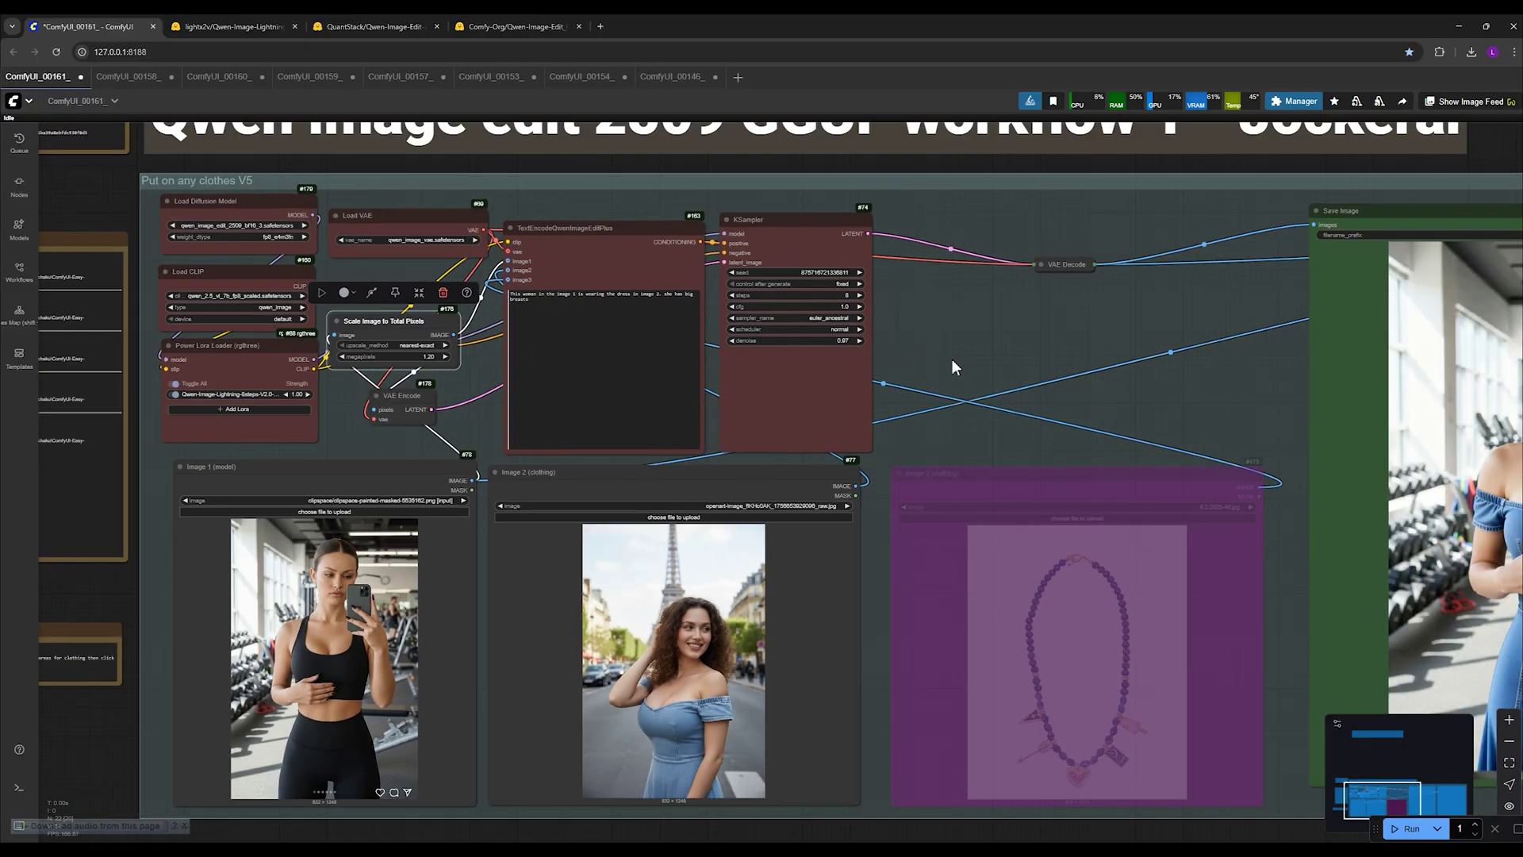
- Check how the woman's body and phone line up between the saved result and the original in the Image Comparer
{"action": "left_click_drag", "start_coordinate": [966, 362], "coordinate": [4, 287]}
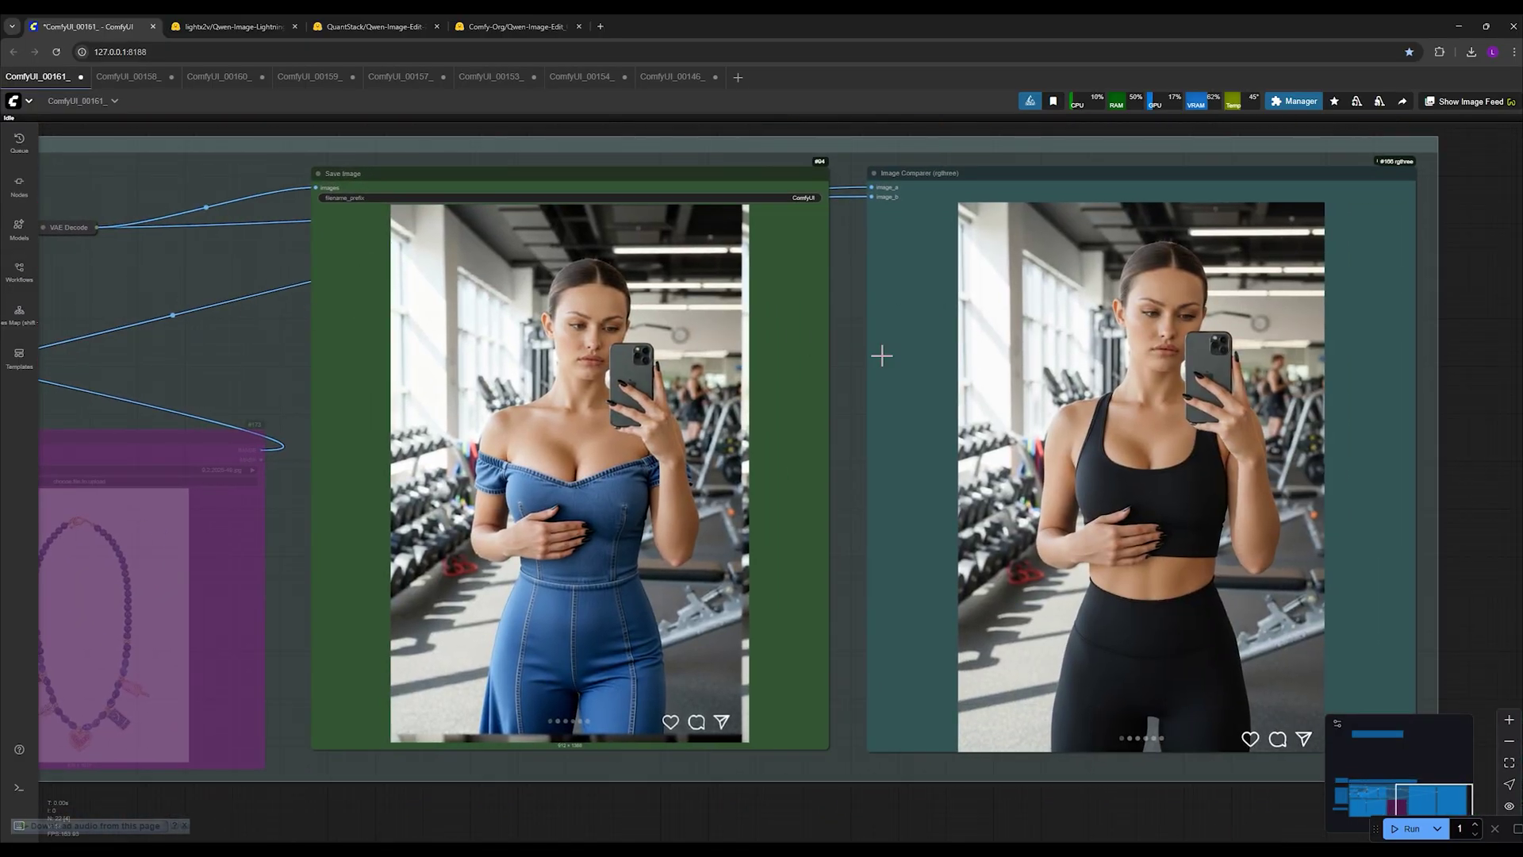
{"action": "left_click_drag", "start_coordinate": [1495, 314], "coordinate": [1342, 365]}
{"action": "scroll", "coordinate": [1083, 394], "scroll_direction": "up", "scroll_amount": 5}
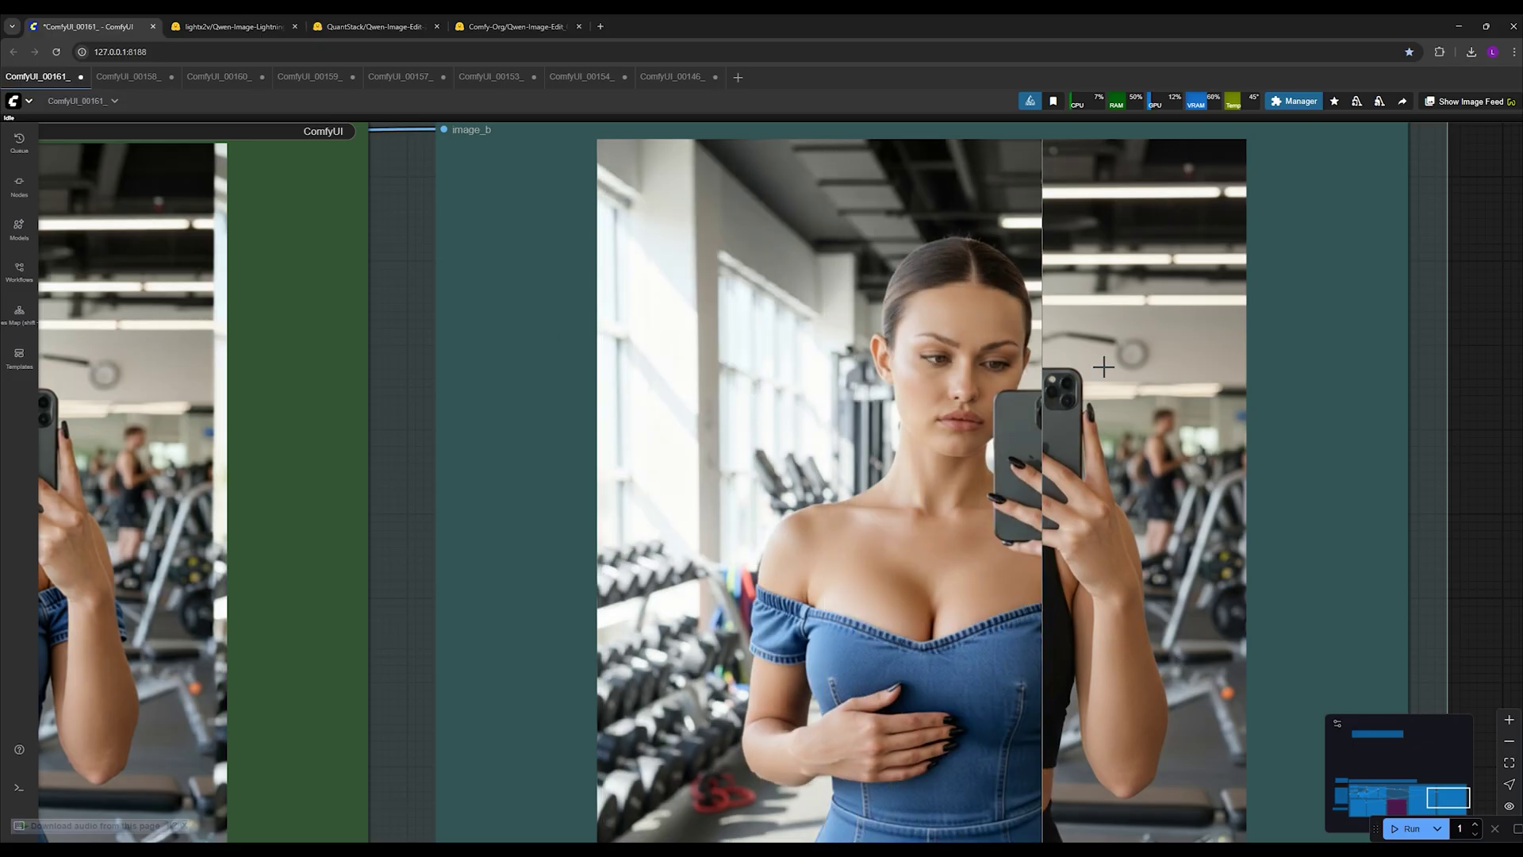
{"action": "scroll", "coordinate": [879, 371], "scroll_direction": "down", "scroll_amount": 3}
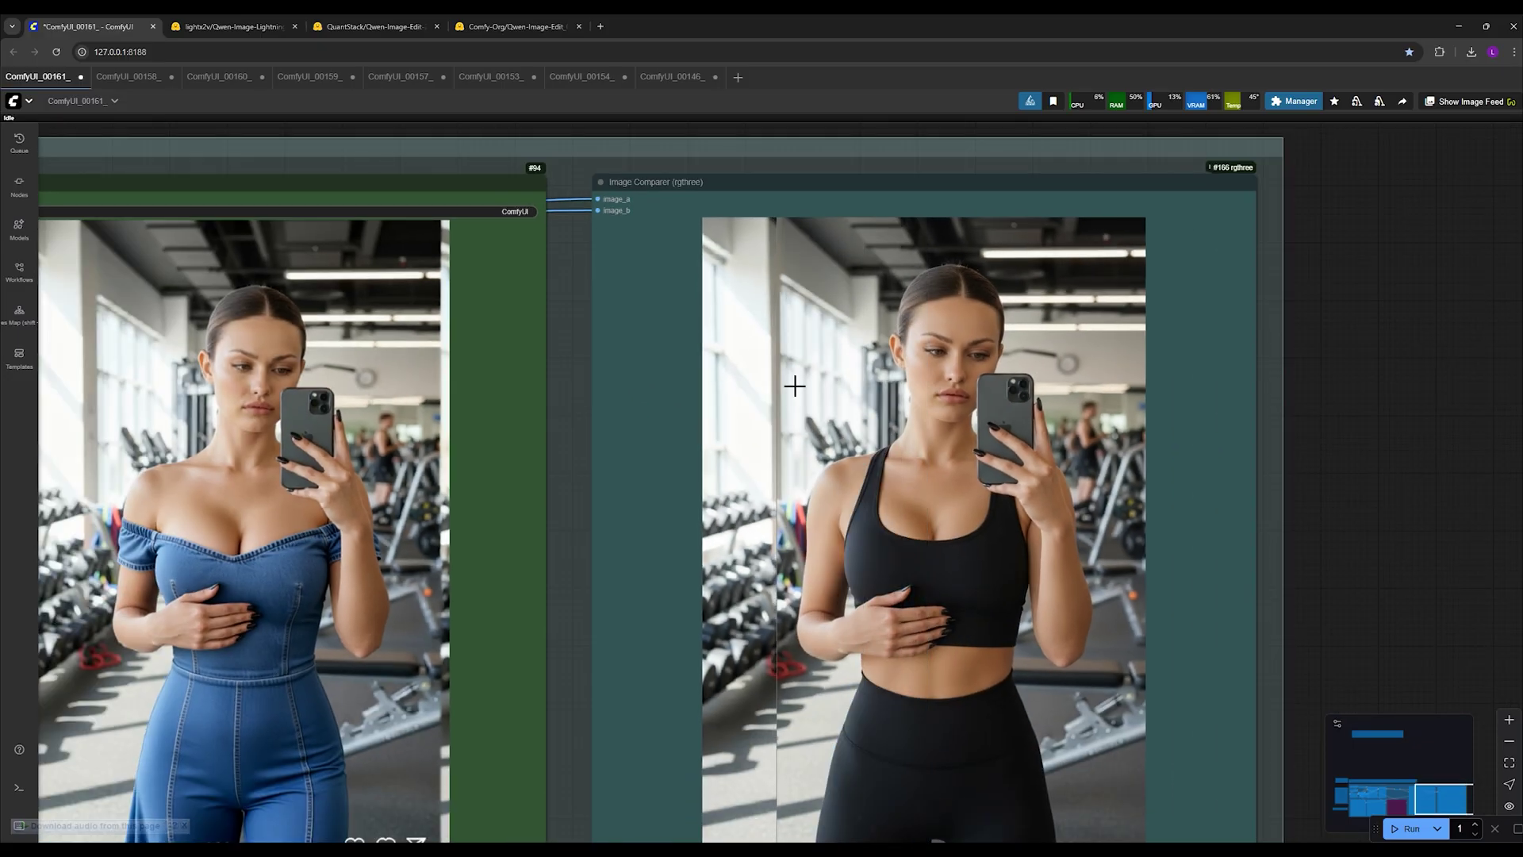
{"action": "scroll", "coordinate": [882, 426], "scroll_direction": "down", "scroll_amount": 3}
{"action": "scroll", "coordinate": [880, 427], "scroll_direction": "down", "scroll_amount": 1}
{"action": "left_click_drag", "start_coordinate": [469, 190], "coordinate": [744, 238]}
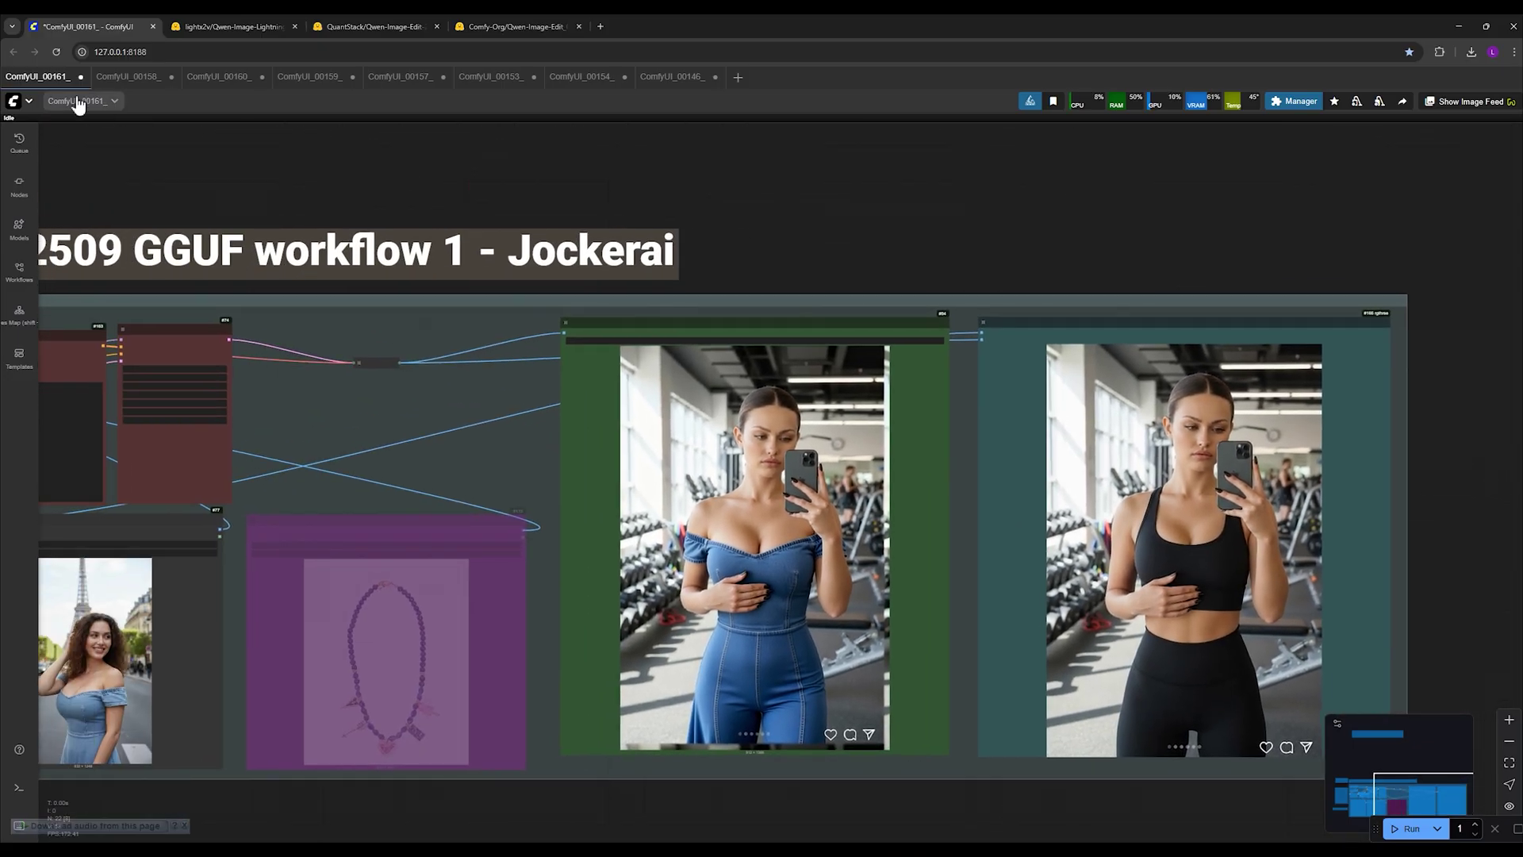
- Switch to the ComfyUI_00158 workflow and compare its denim dress result with the original model photo
{"action": "left_click", "coordinate": [130, 81]}
{"action": "scroll", "coordinate": [493, 417], "scroll_direction": "down", "scroll_amount": 2}
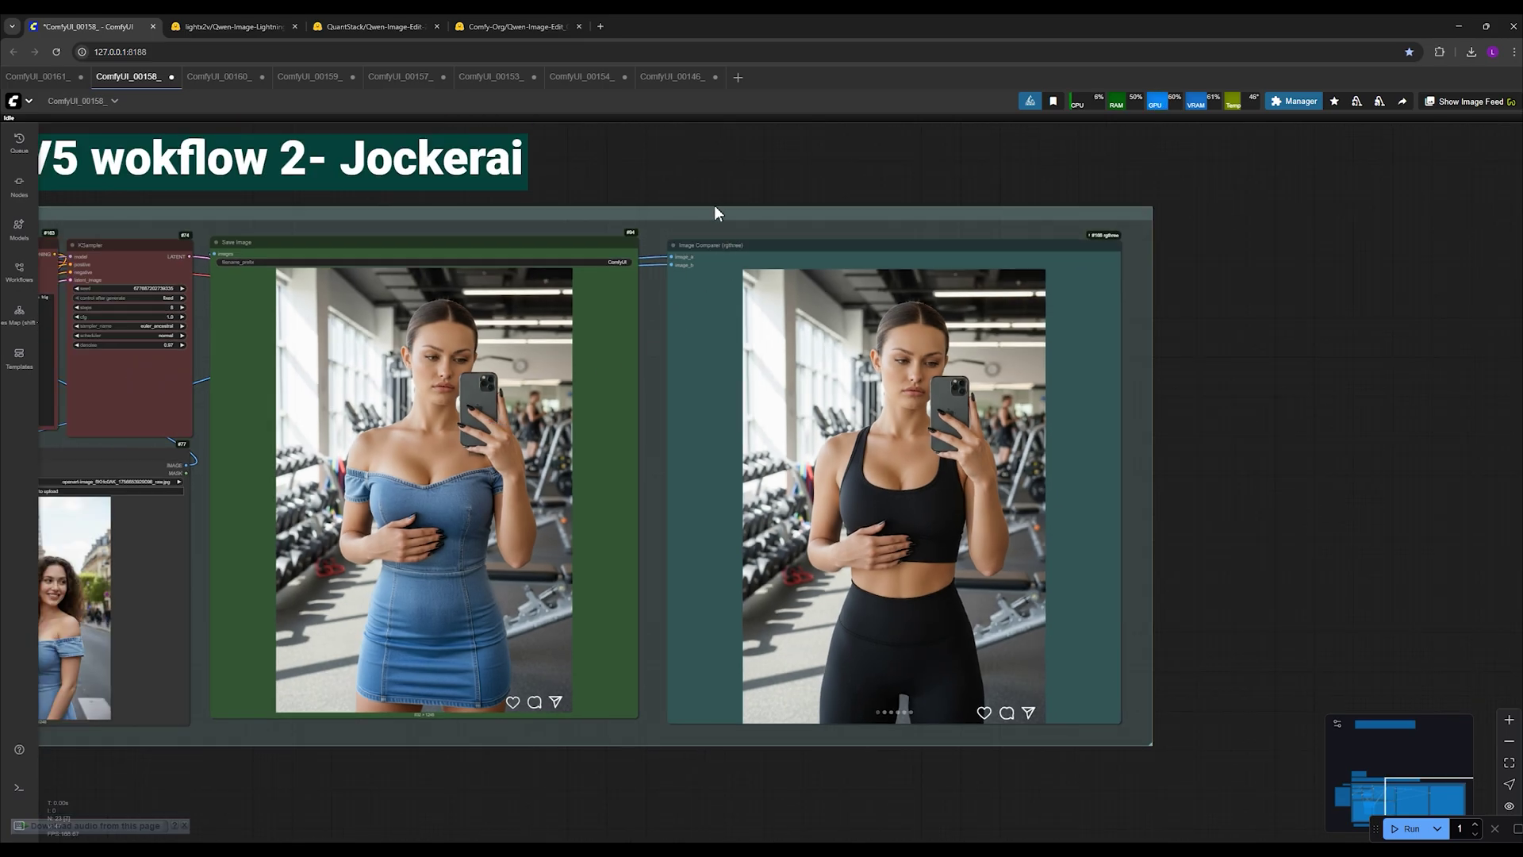
{"action": "scroll", "coordinate": [714, 212], "scroll_direction": "up", "scroll_amount": 2}
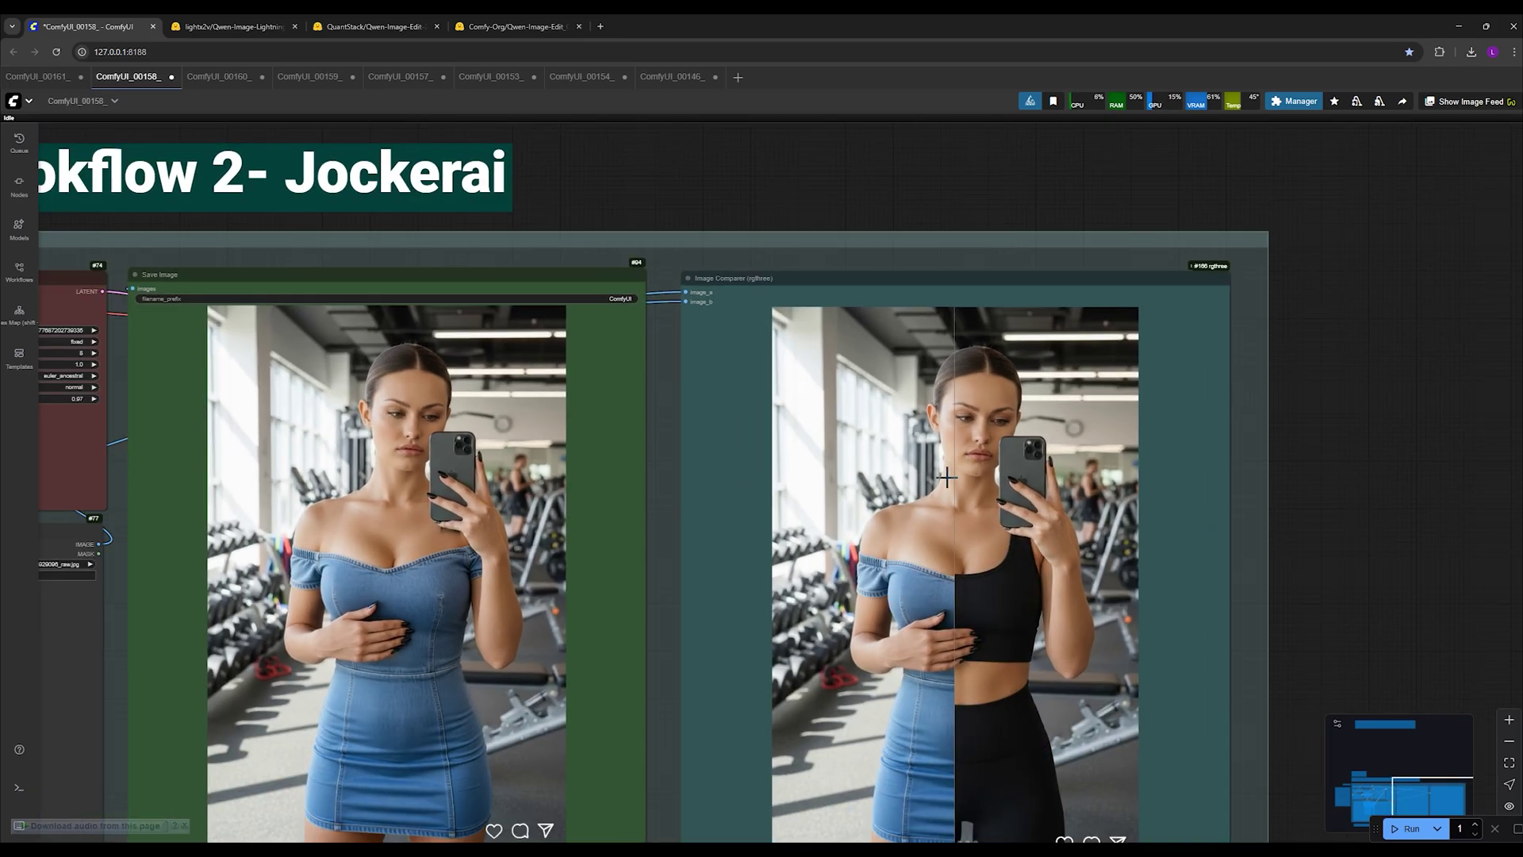
{"action": "scroll", "coordinate": [635, 254], "scroll_direction": "down", "scroll_amount": 1}
- Examine the masked Image 1 (model) node and the Preview Mask node in the Put On Any Clothes V5 workflow
{"action": "left_click_drag", "start_coordinate": [636, 255], "coordinate": [1292, 210]}
{"action": "scroll", "coordinate": [428, 638], "scroll_direction": "up", "scroll_amount": 2}
{"action": "scroll", "coordinate": [483, 649], "scroll_direction": "up", "scroll_amount": 1}
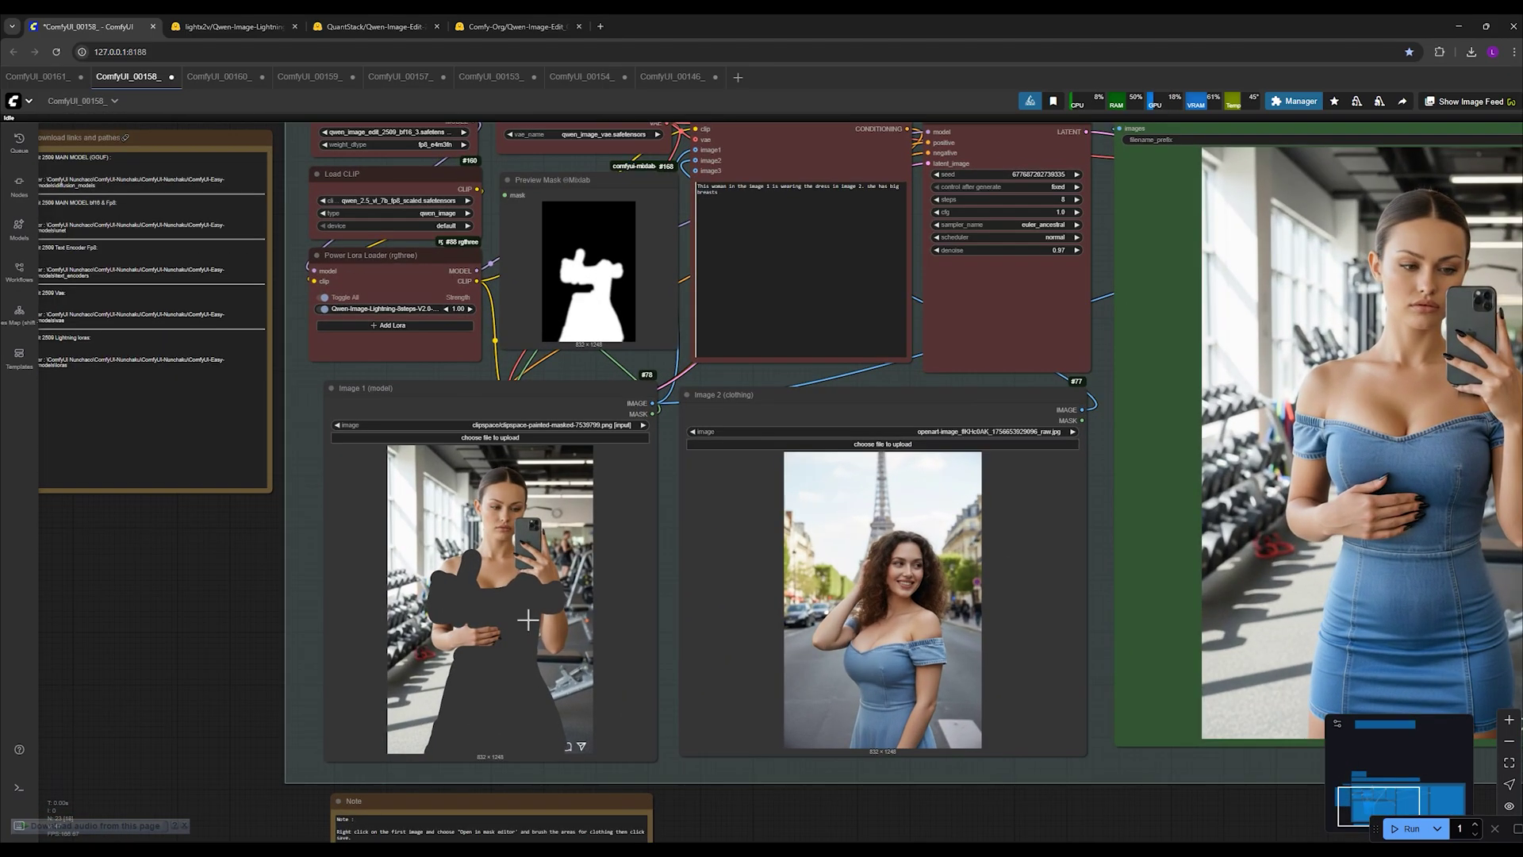
{"action": "scroll", "coordinate": [527, 620], "scroll_direction": "down", "scroll_amount": 3}
- Switch to File Explorer, pick the file "Put On Any Clothes V5 wokflow 2- Jockerai", and return to the ComfyUI canvas
{"action": "key", "text": "alt+Tab"}
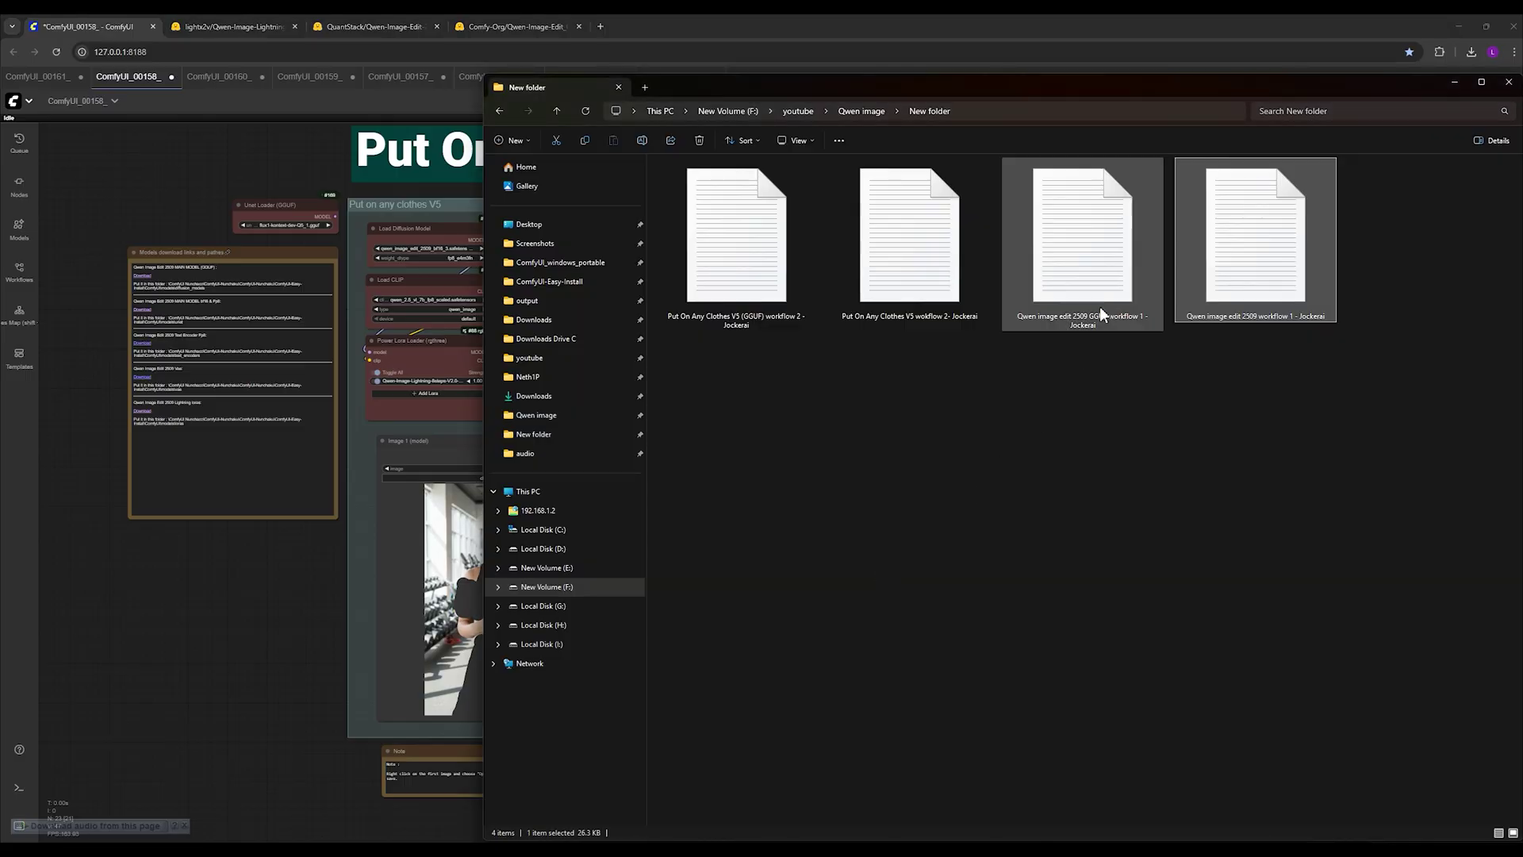
{"action": "left_click", "coordinate": [913, 266]}
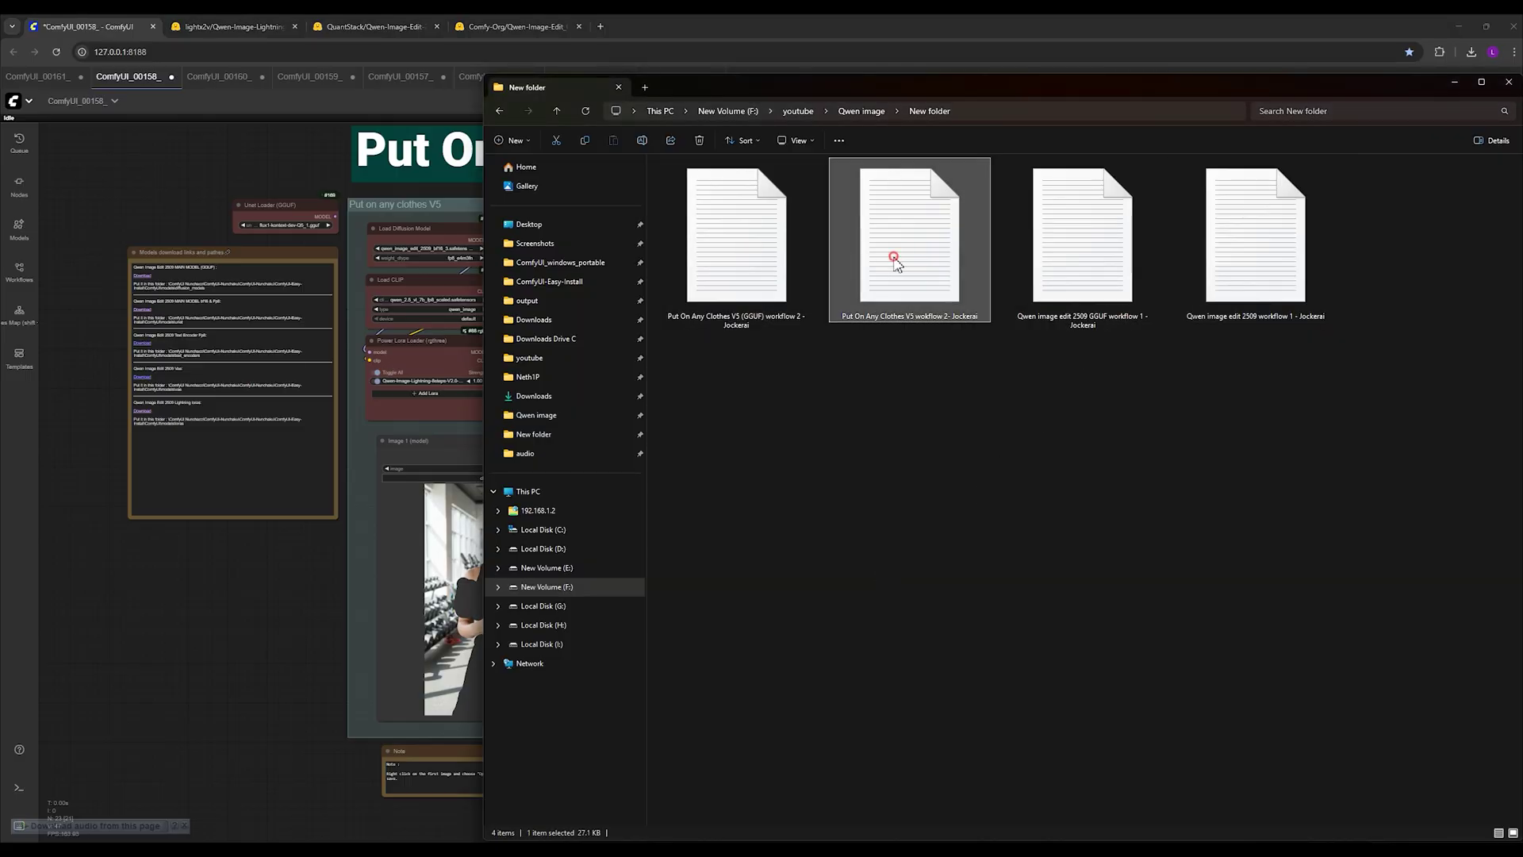
{"action": "mouse_move", "coordinate": [888, 262]}
{"action": "left_mouse_down"}
{"action": "mouse_move", "coordinate": [833, 265]}
{"action": "mouse_move", "coordinate": [190, 454]}
{"action": "mouse_move", "coordinate": [907, 251]}
{"action": "left_mouse_up"}
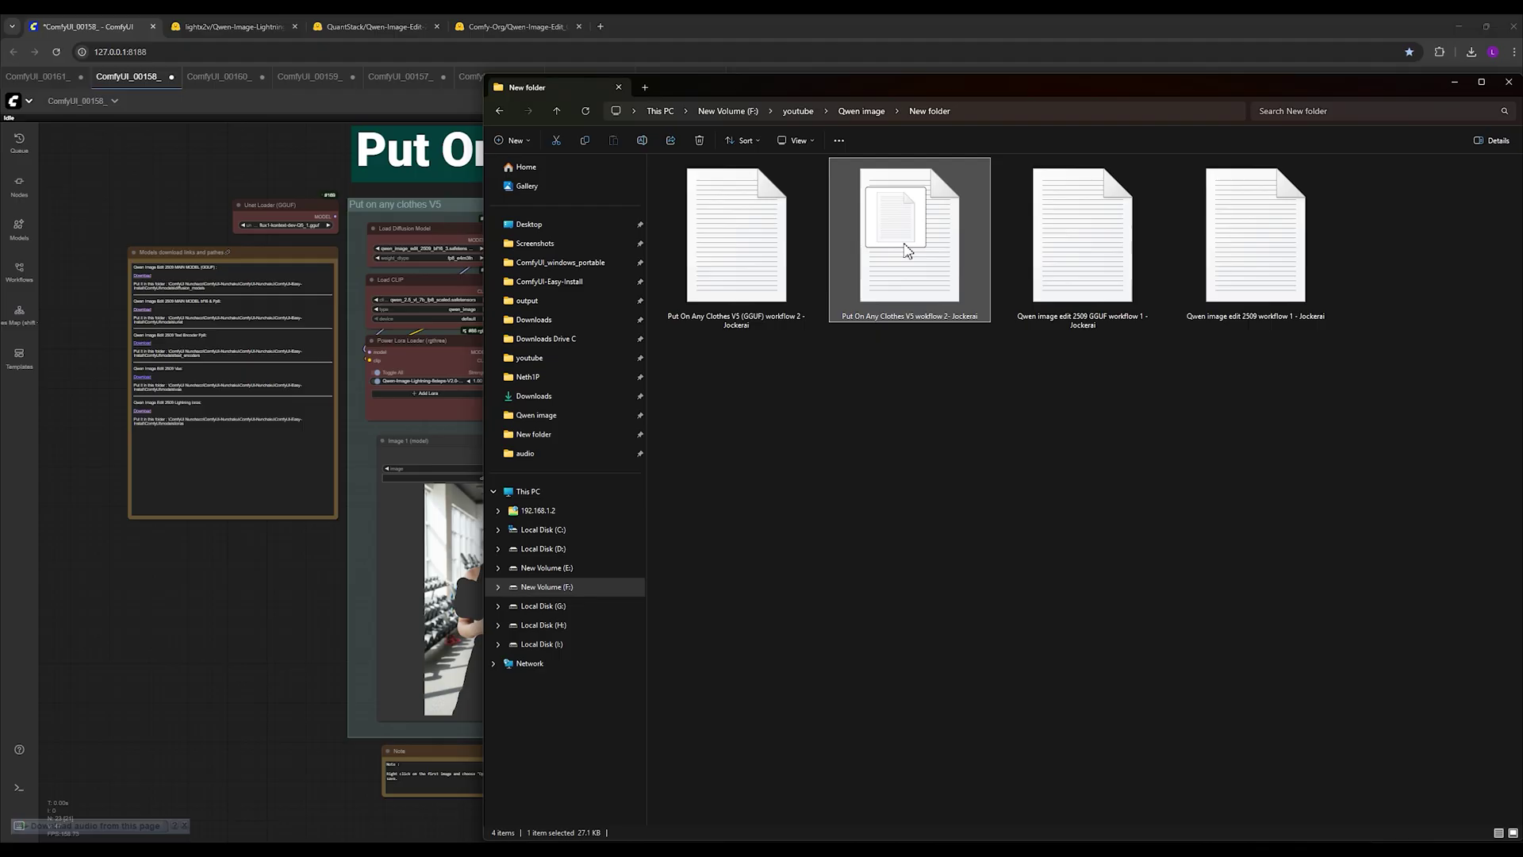
{"action": "left_click", "coordinate": [140, 164]}
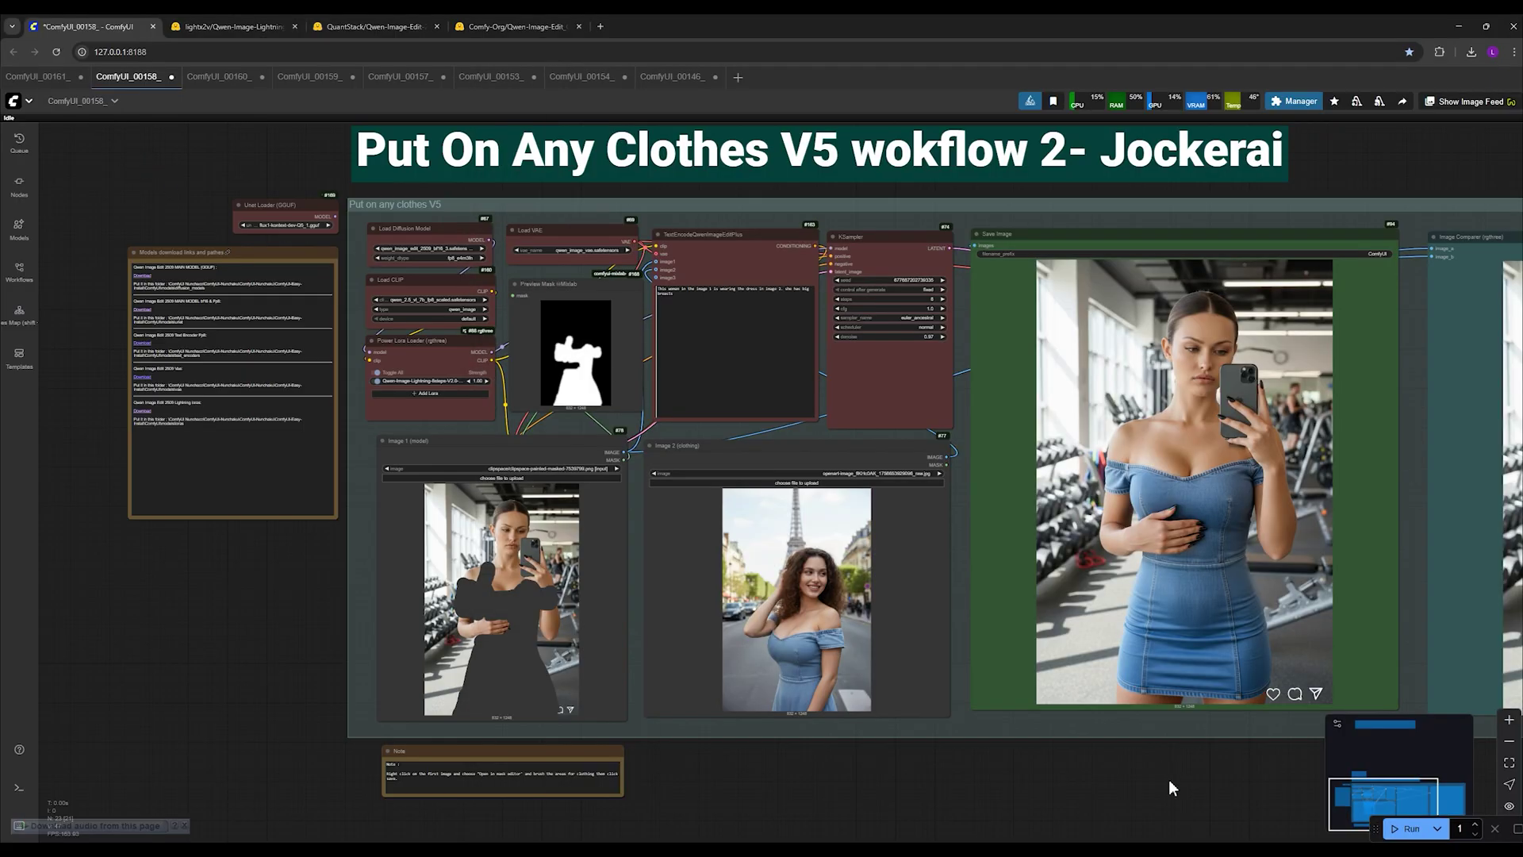
- Try clearing the Image 1 (model) mask and repainting the shoulder in the mask editor with Mask Blending Options set to white
{"action": "left_click_drag", "start_coordinate": [1170, 787], "coordinate": [1048, 785]}
{"action": "scroll", "coordinate": [561, 622], "scroll_direction": "up", "scroll_amount": 7}
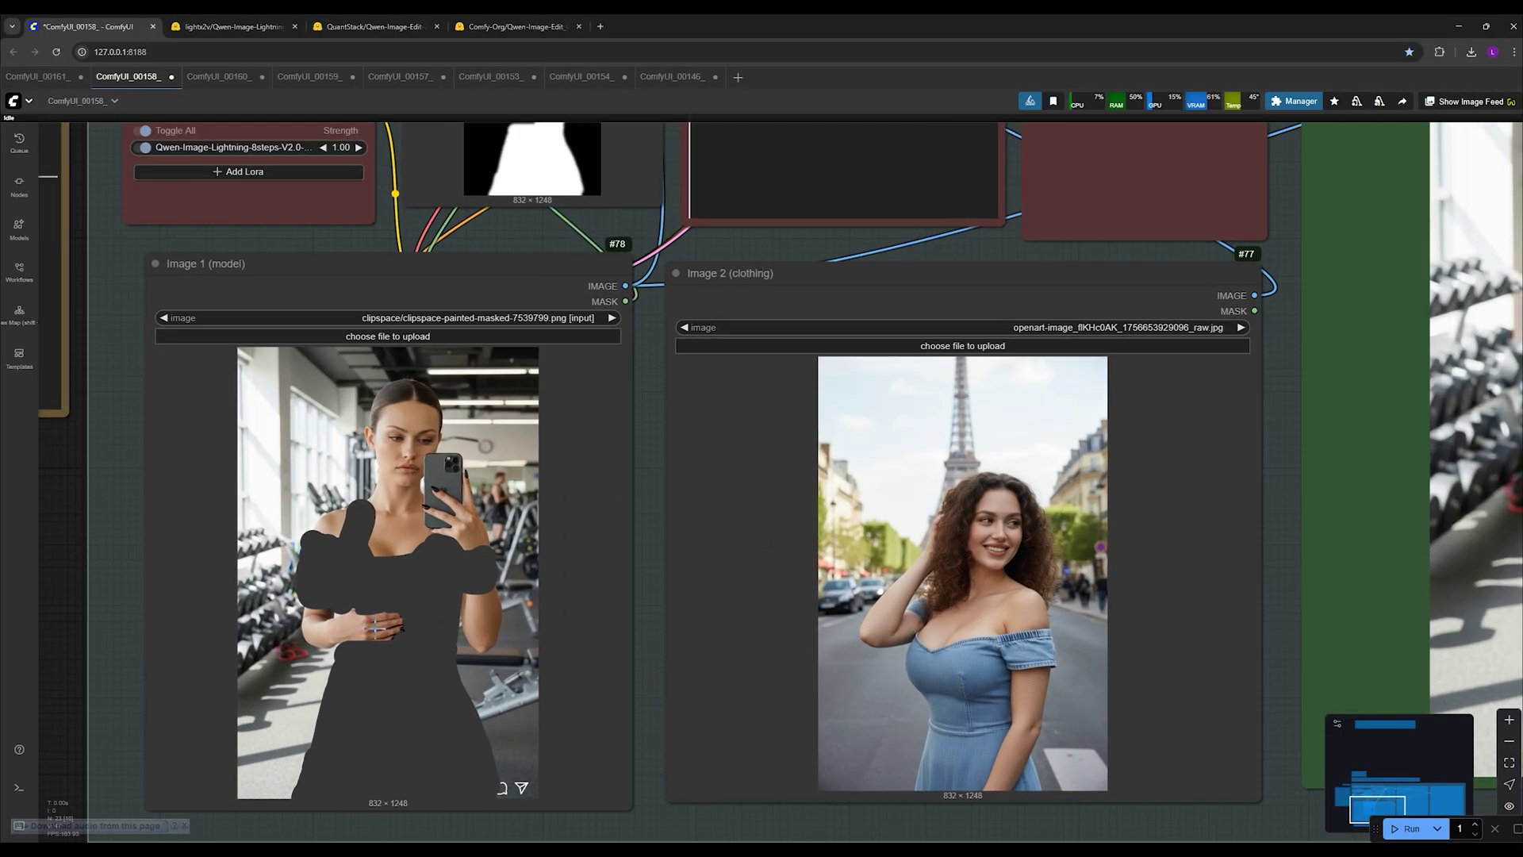
{"action": "right_click", "coordinate": [354, 555]}
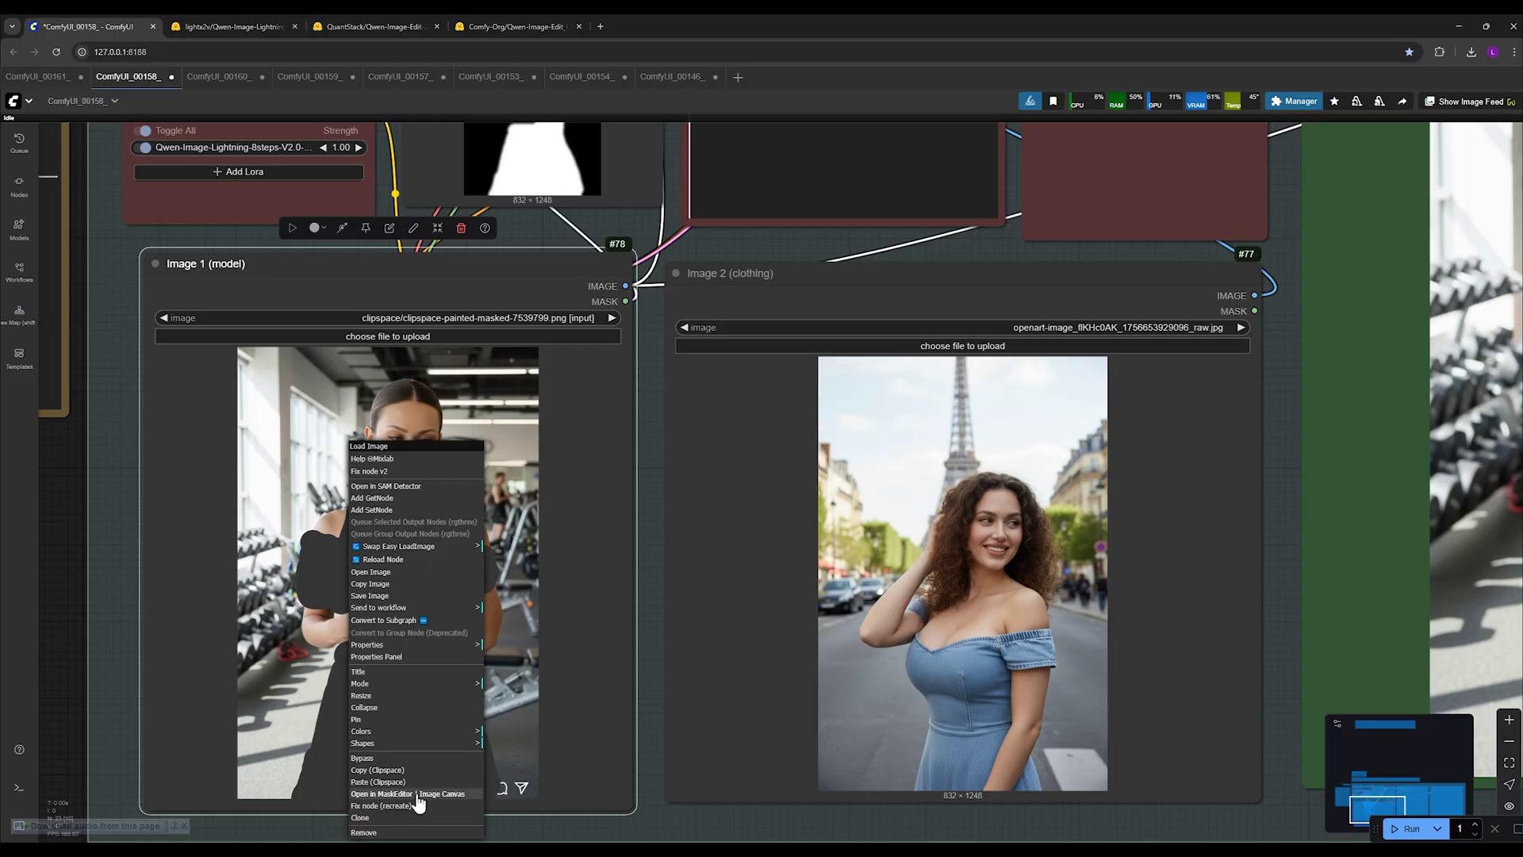
{"action": "left_click", "coordinate": [394, 794]}
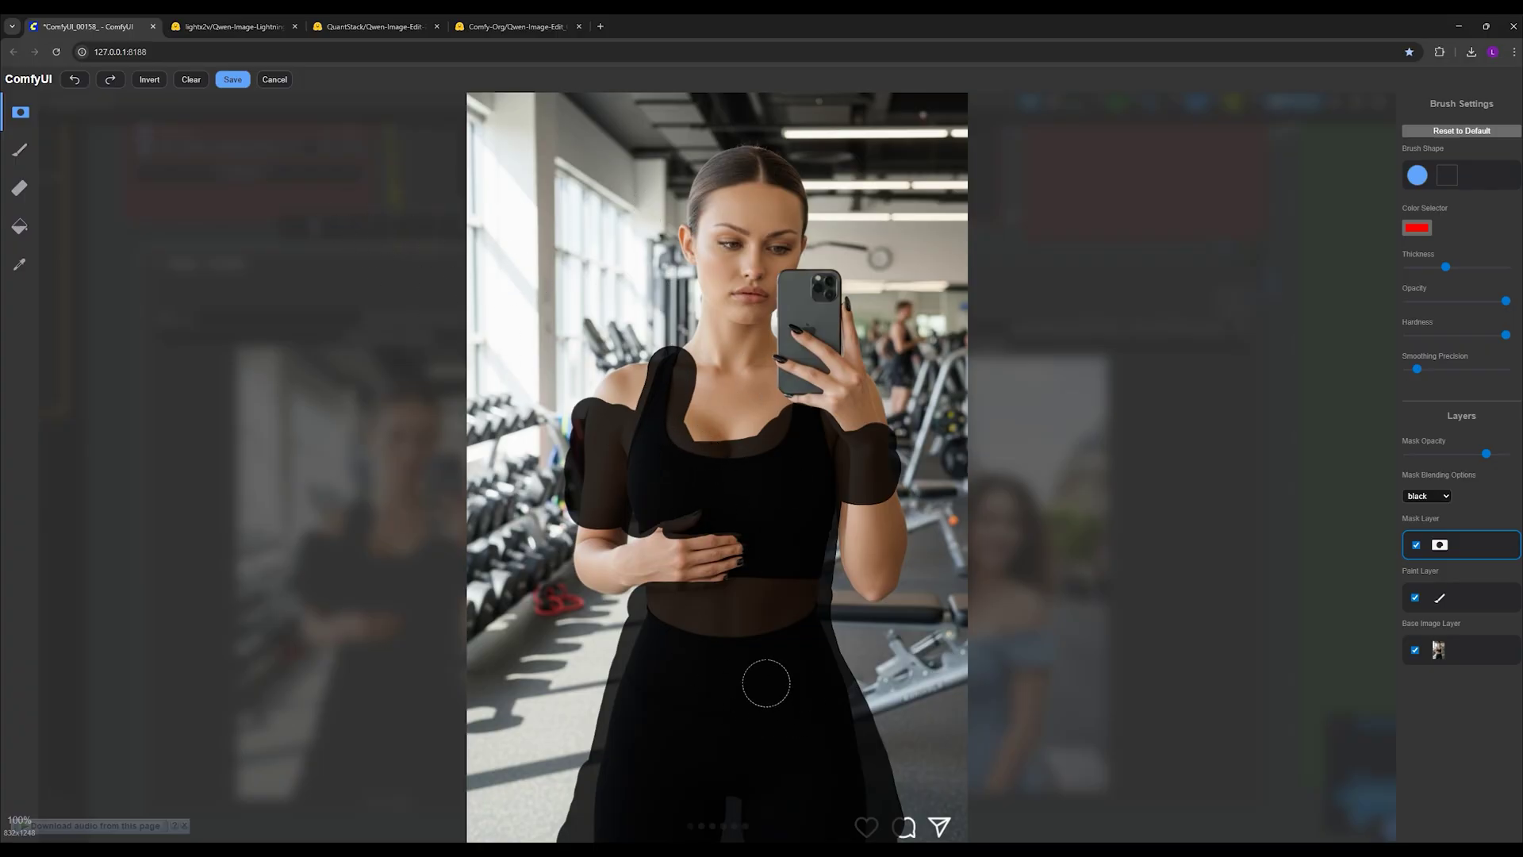
{"action": "left_click", "coordinate": [1436, 497]}
{"action": "left_click", "coordinate": [1422, 527]}
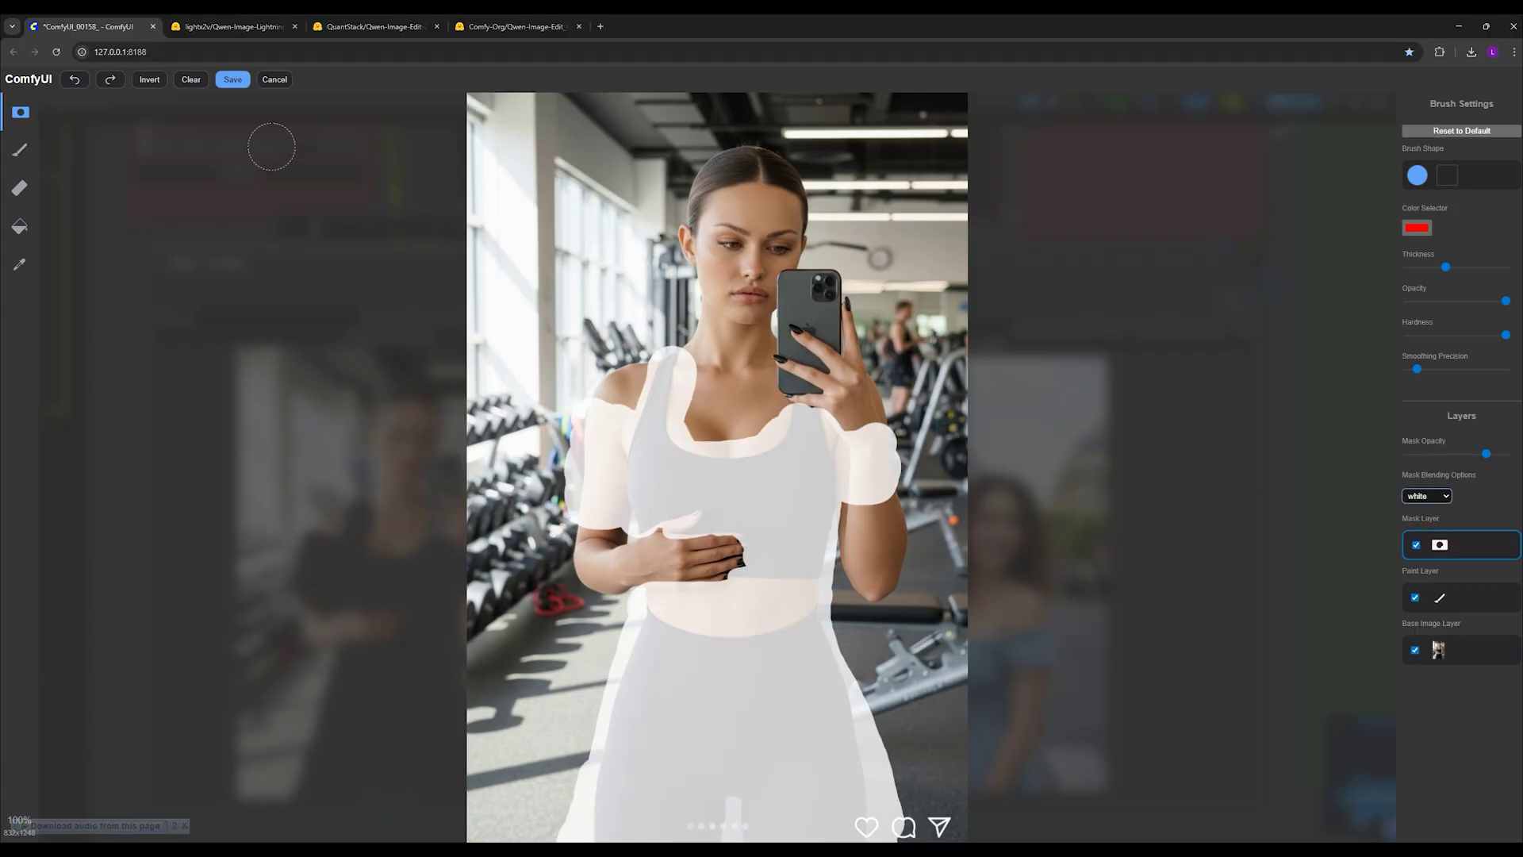
{"action": "left_click", "coordinate": [190, 81]}
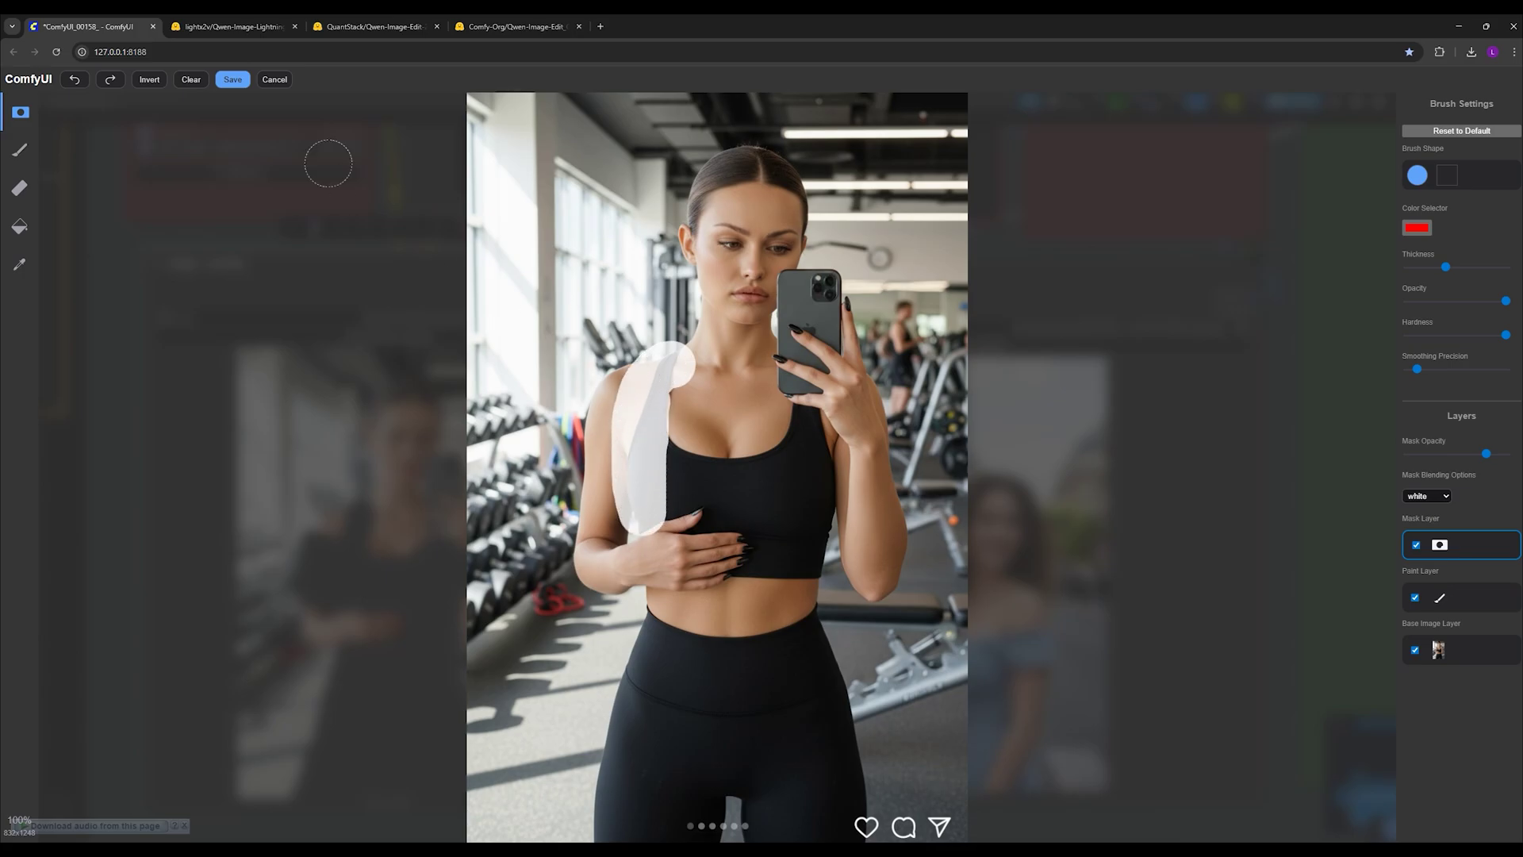
{"action": "left_click", "coordinate": [280, 80]}
- Check the dress shape in Image 2 (clothing), then reopen Image 1 (model) in the mask editor and clear its existing mask
{"action": "scroll", "coordinate": [1009, 703], "scroll_direction": "up", "scroll_amount": 3}
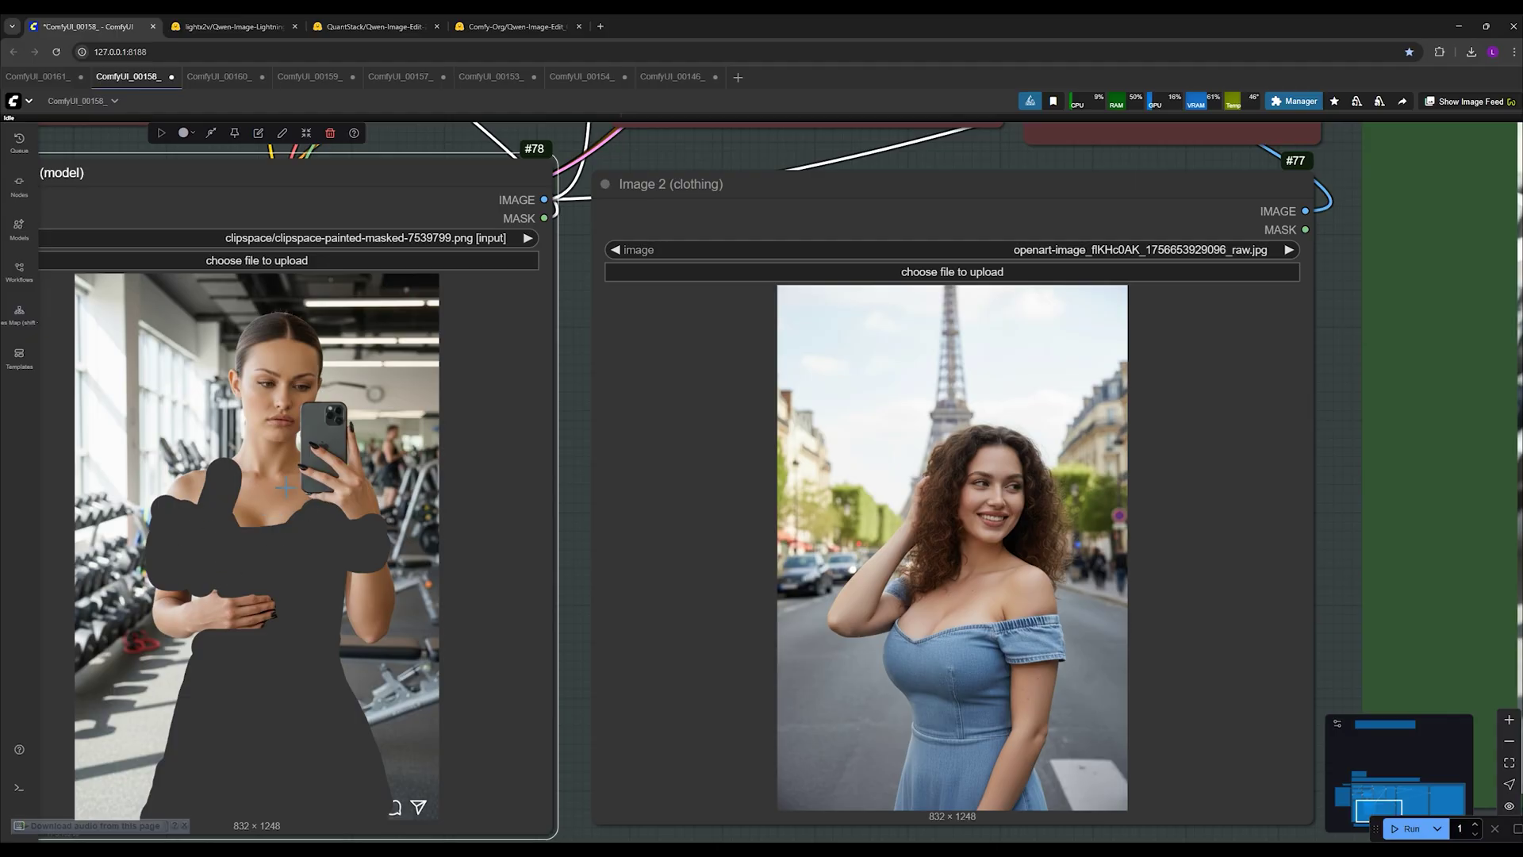
{"action": "scroll", "coordinate": [934, 657], "scroll_direction": "down", "scroll_amount": 2}
{"action": "scroll", "coordinate": [930, 713], "scroll_direction": "up", "scroll_amount": 2}
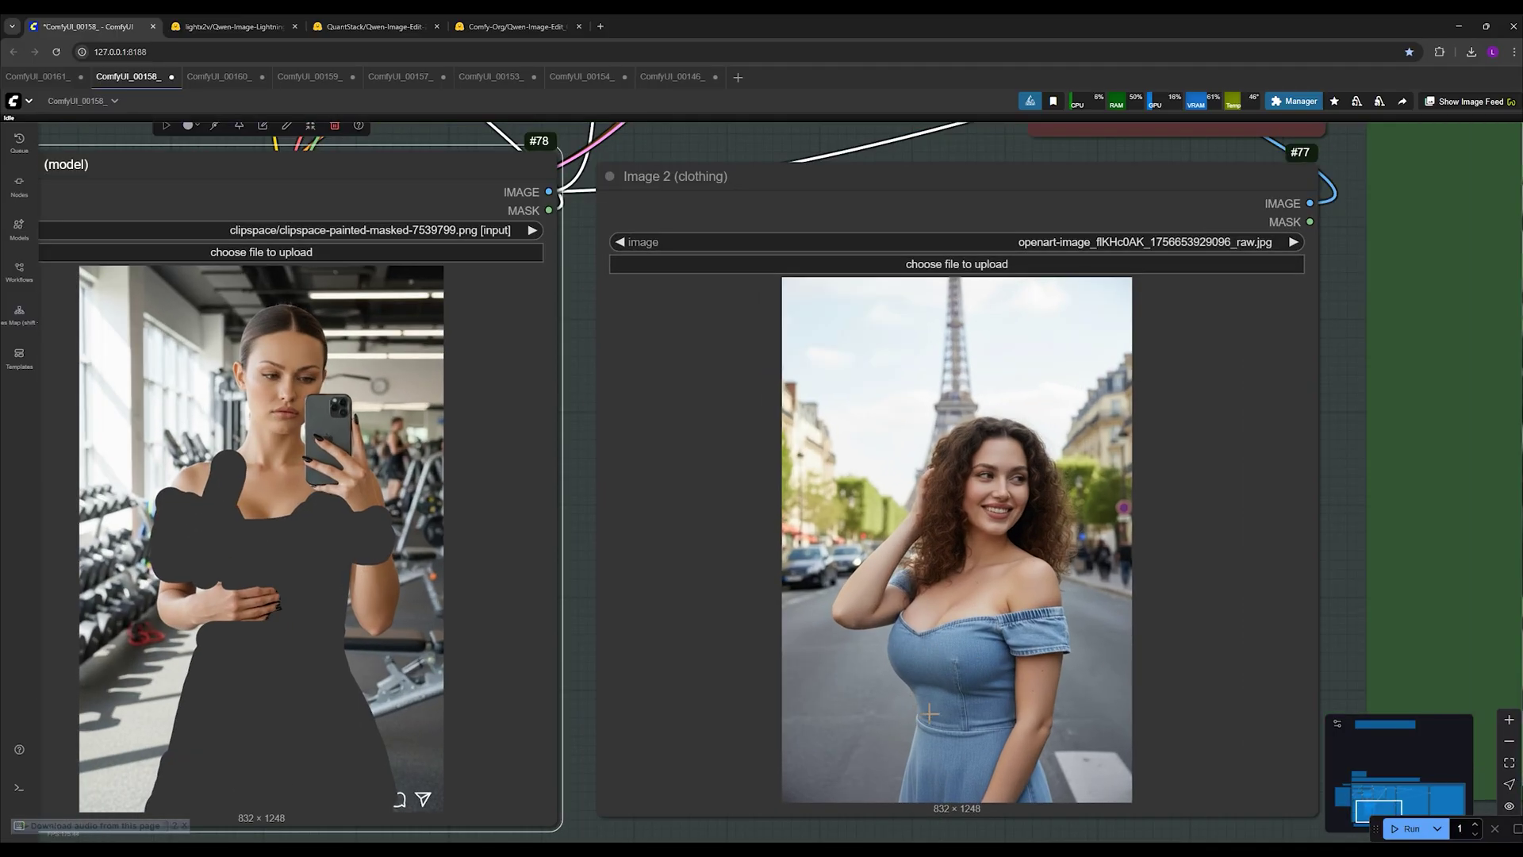
{"action": "scroll", "coordinate": [993, 632], "scroll_direction": "up", "scroll_amount": 1}
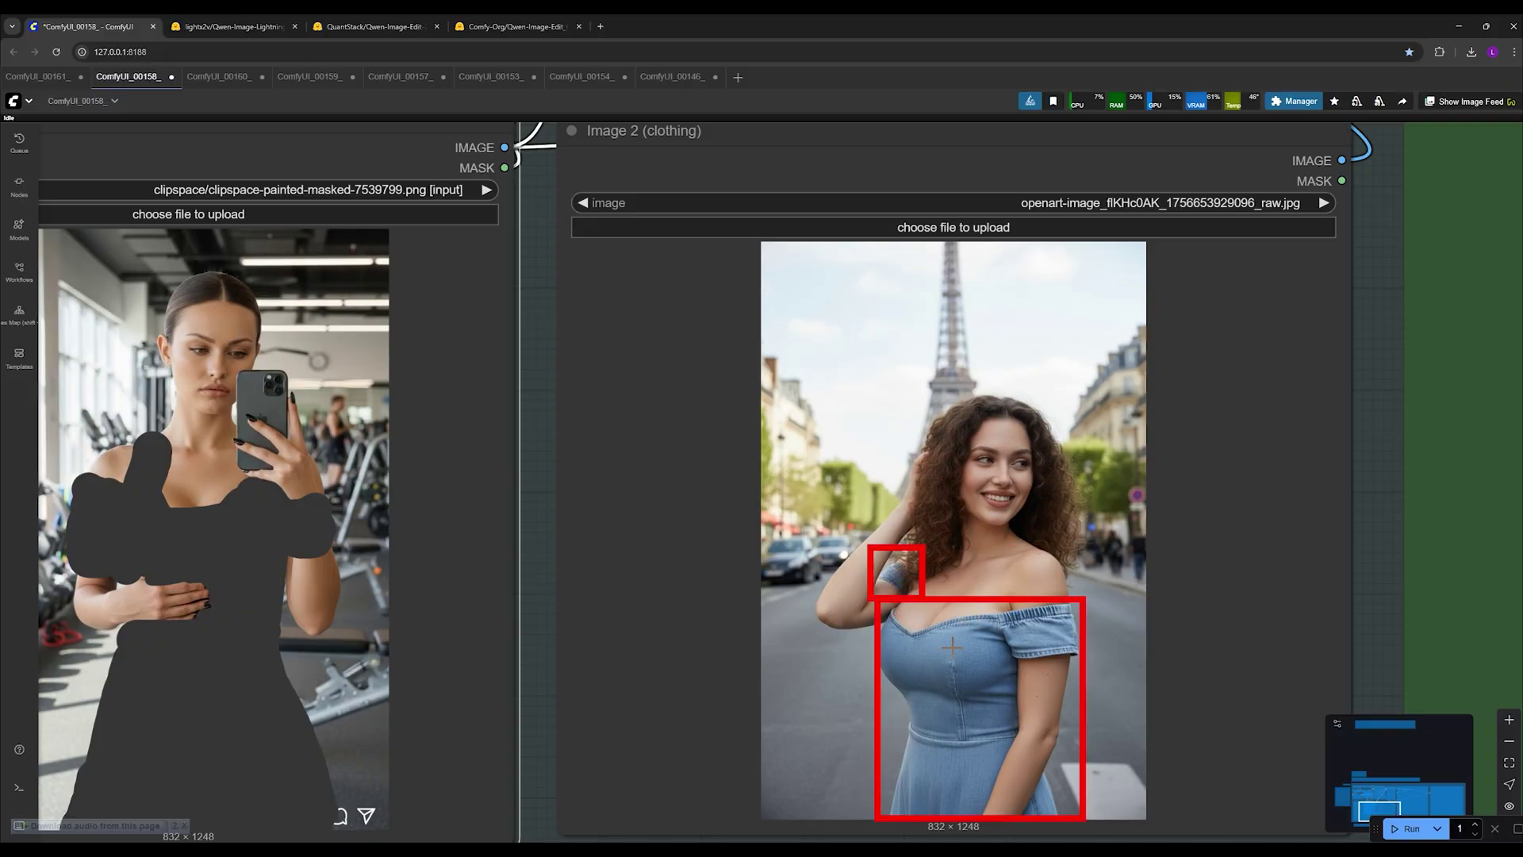
{"action": "scroll", "coordinate": [937, 722], "scroll_direction": "down", "scroll_amount": 2}
{"action": "right_click", "coordinate": [353, 449]}
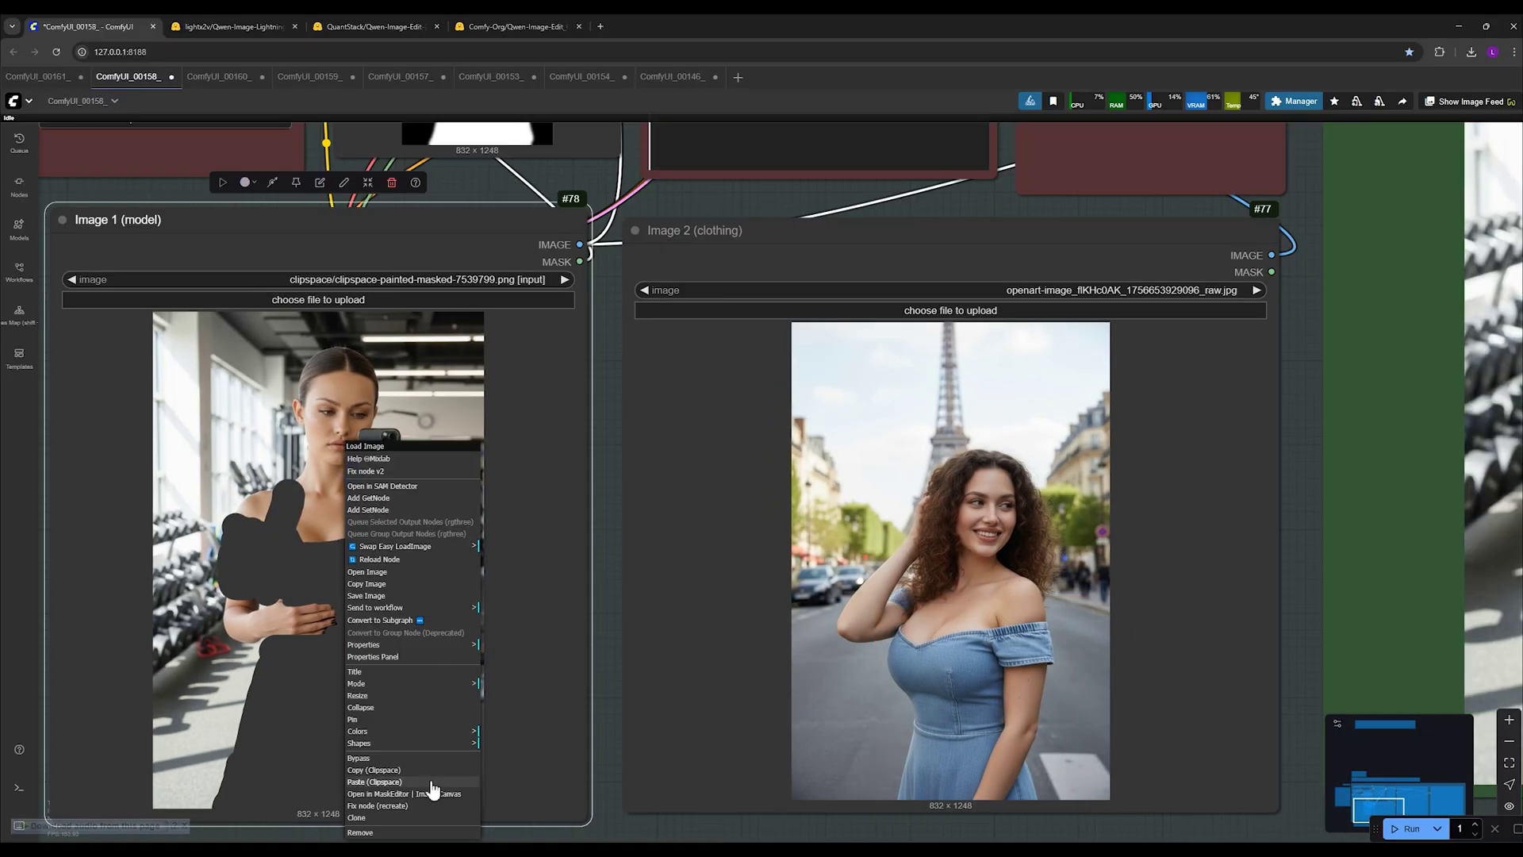
{"action": "left_click", "coordinate": [432, 794]}
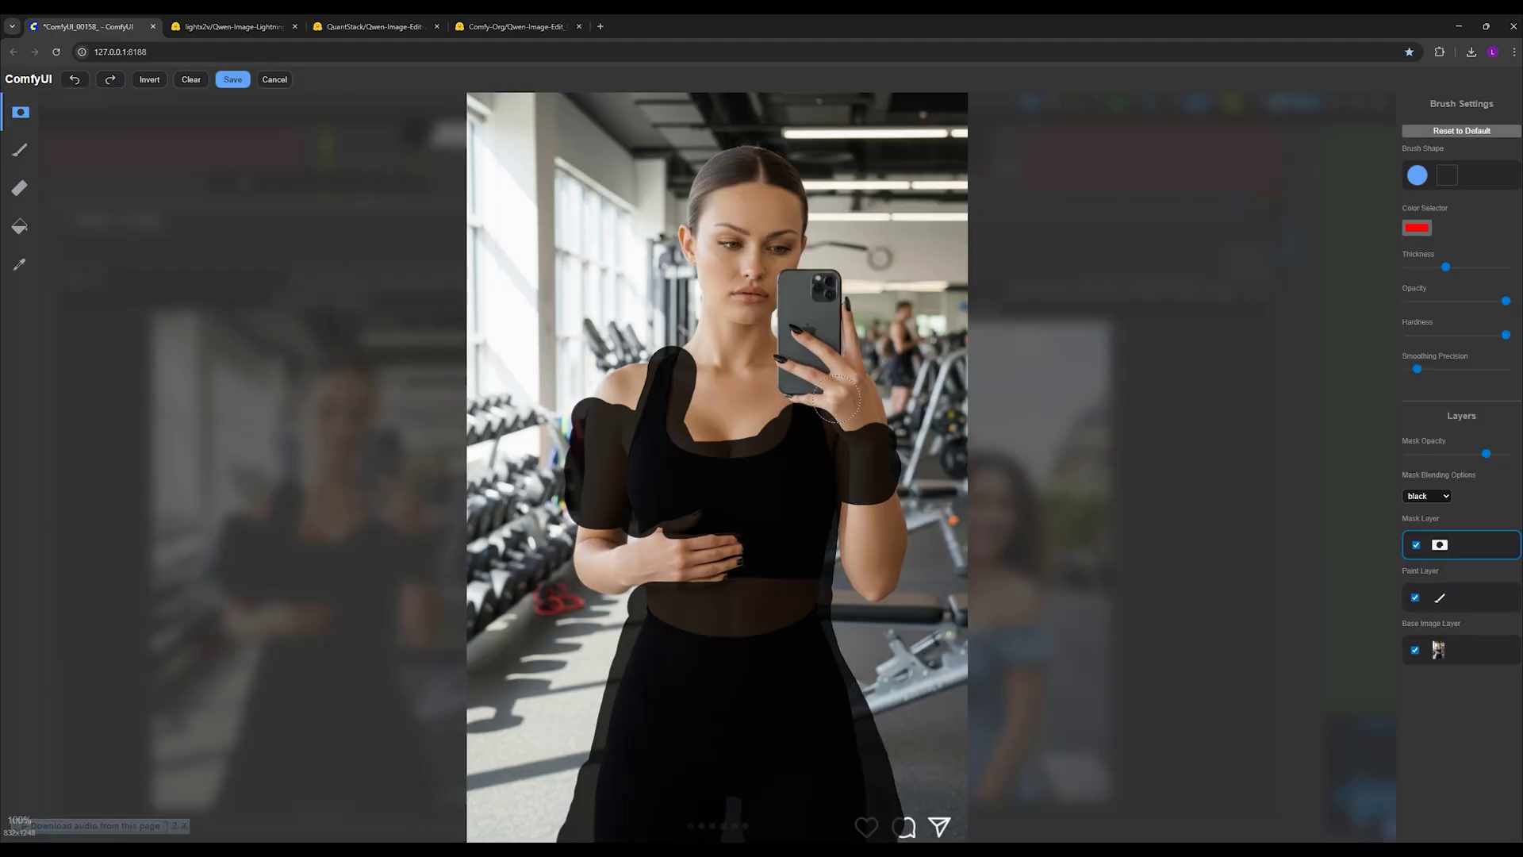
{"action": "left_click", "coordinate": [196, 81]}
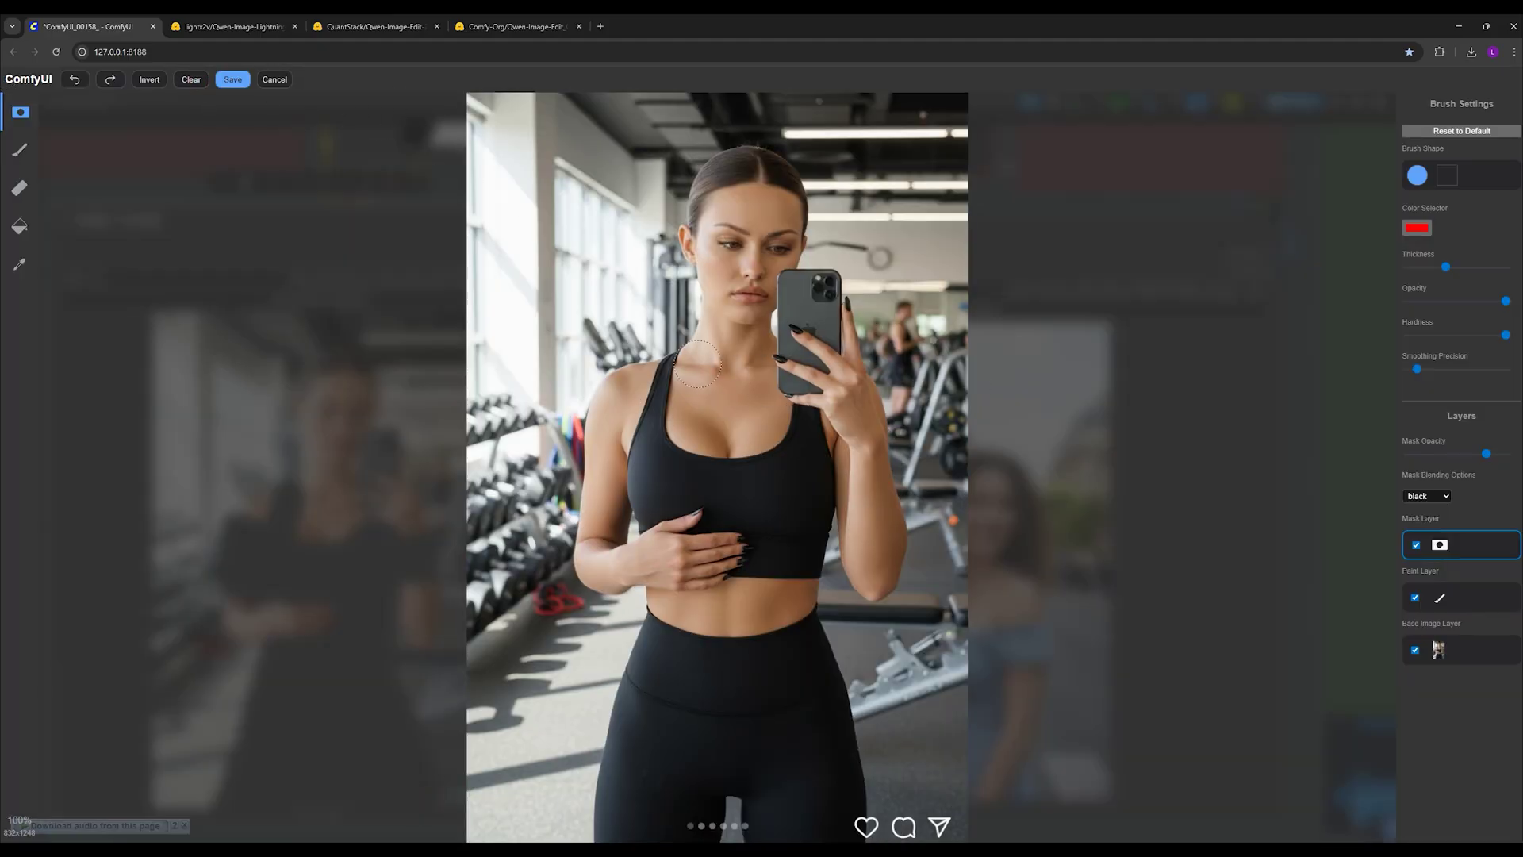
- Paint a mask over the woman's top, midriff and leggings with a skirt-like outline, sparing her hands and phone, and save it
{"action": "mouse_move", "coordinate": [652, 452]}
{"action": "left_mouse_down"}
{"action": "mouse_move", "coordinate": [704, 463]}
{"action": "mouse_move", "coordinate": [763, 460]}
{"action": "mouse_move", "coordinate": [803, 421]}
{"action": "left_mouse_up"}
{"action": "left_click_drag", "start_coordinate": [805, 591], "coordinate": [689, 630]}
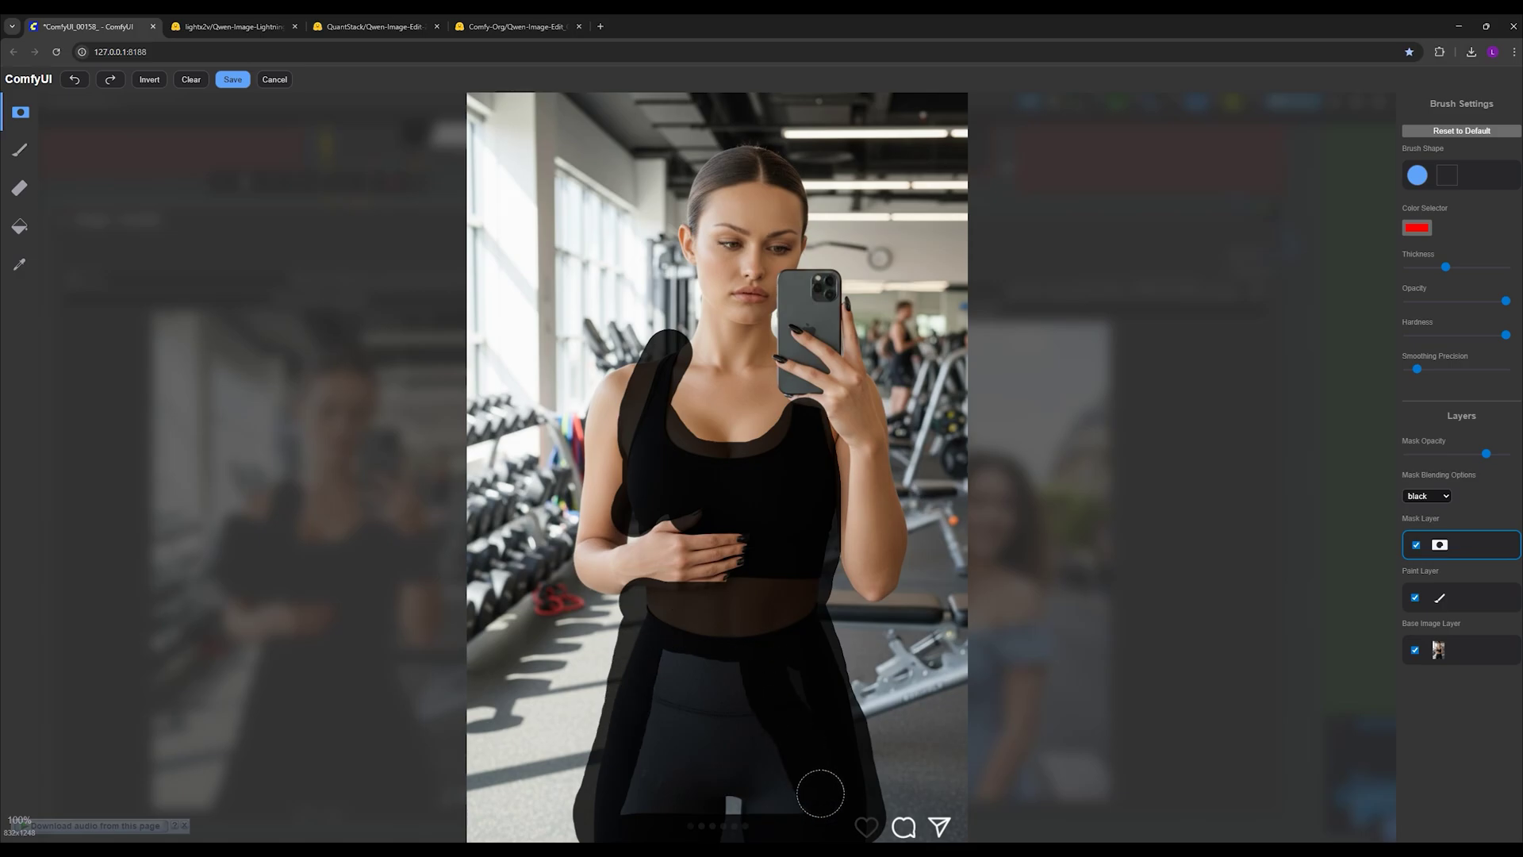
{"action": "mouse_move", "coordinate": [626, 806]}
{"action": "left_mouse_down"}
{"action": "mouse_move", "coordinate": [673, 649]}
{"action": "mouse_move", "coordinate": [713, 659]}
{"action": "left_mouse_up"}
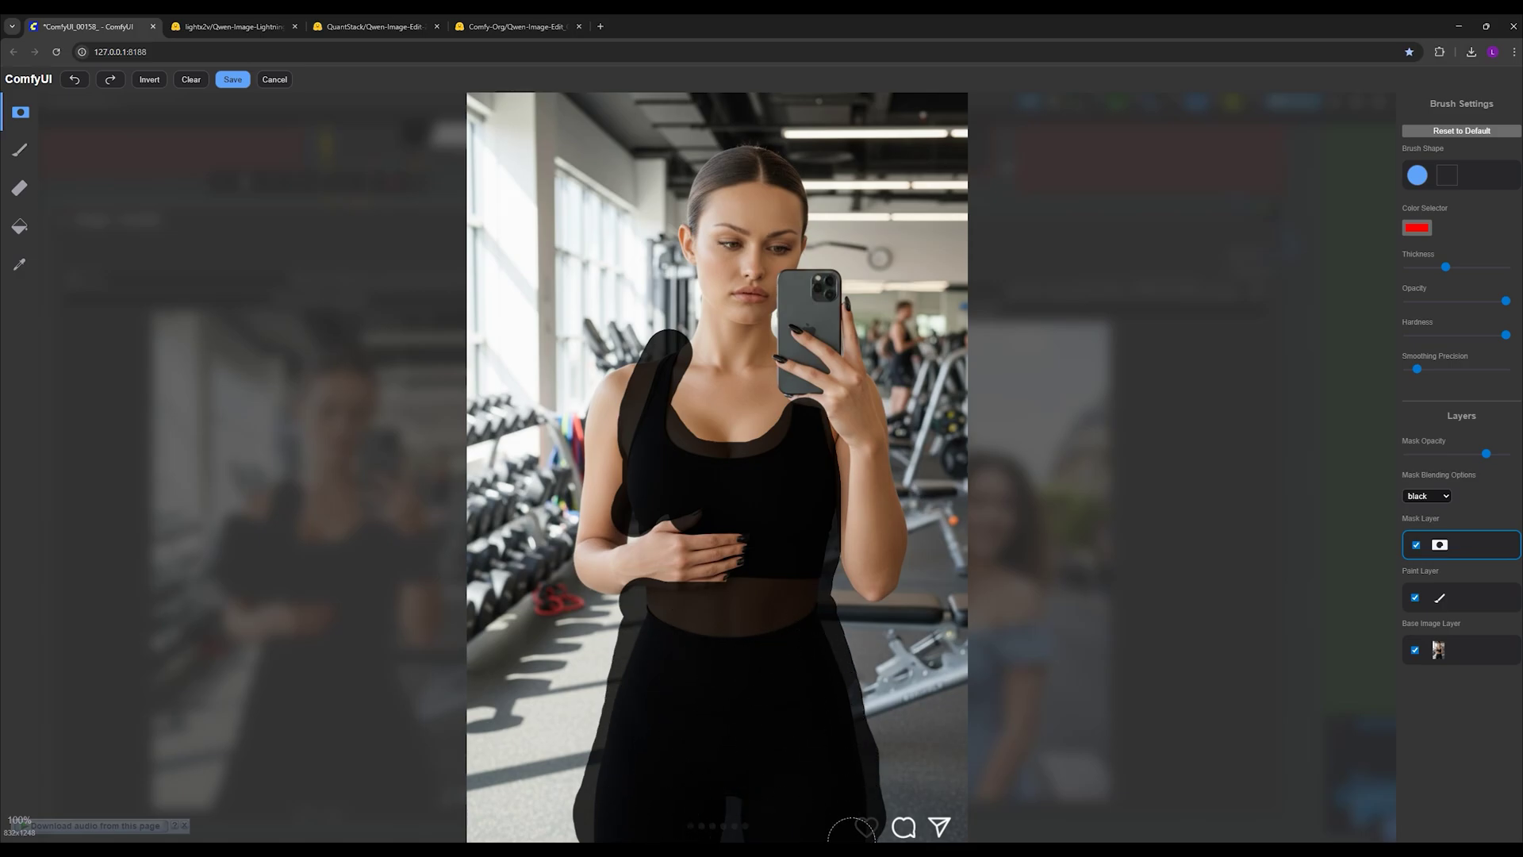
{"action": "left_click", "coordinate": [229, 81]}
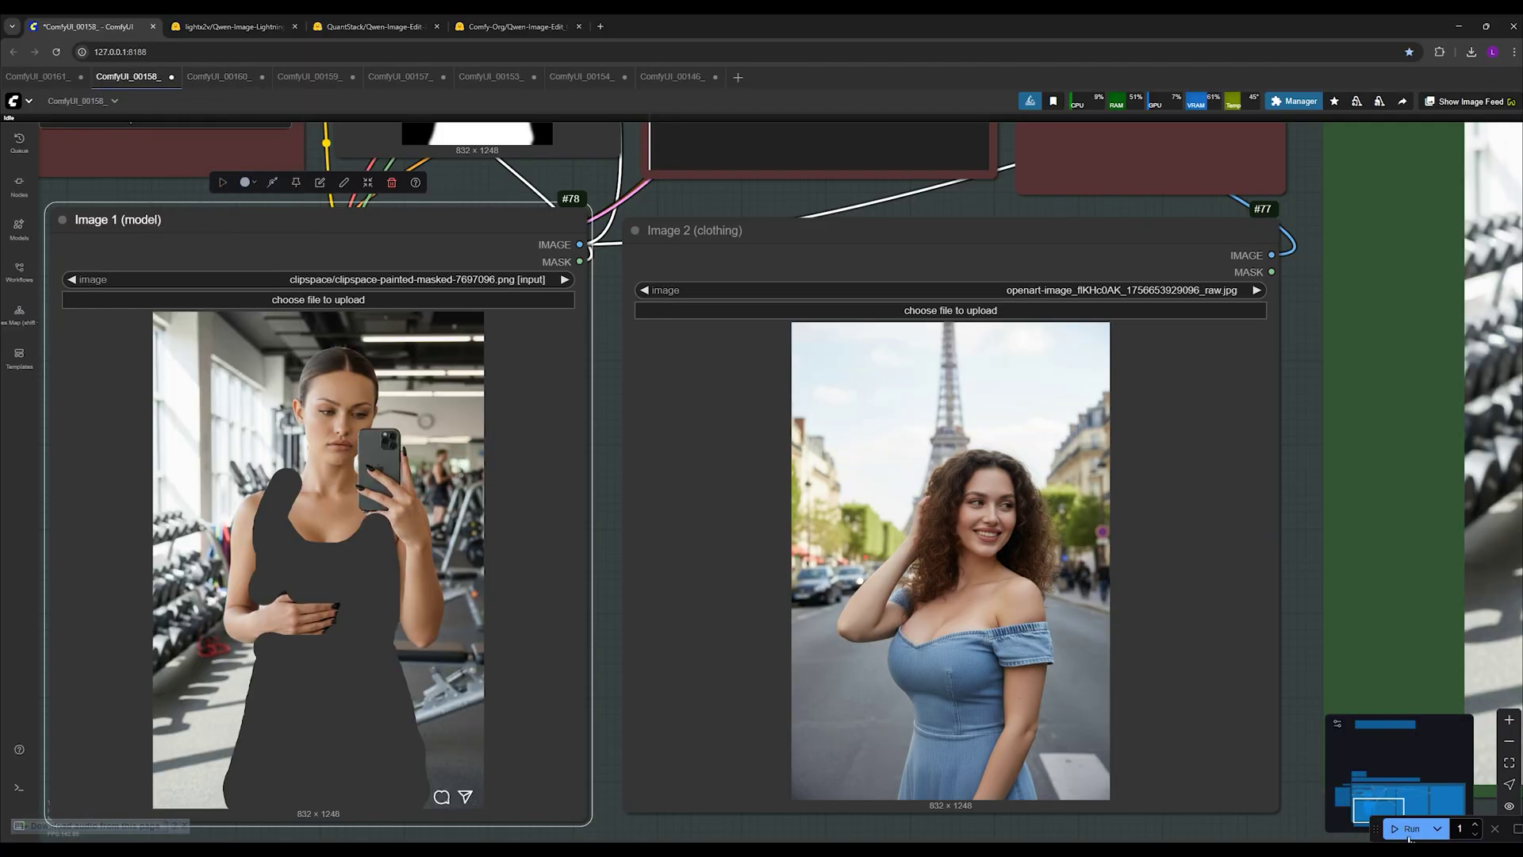
- Compare the denim dress result with the original model photo in the Image Comparer, checking the face, hands, phone and body alignment
{"action": "scroll", "coordinate": [1335, 694], "scroll_direction": "down", "scroll_amount": 6}
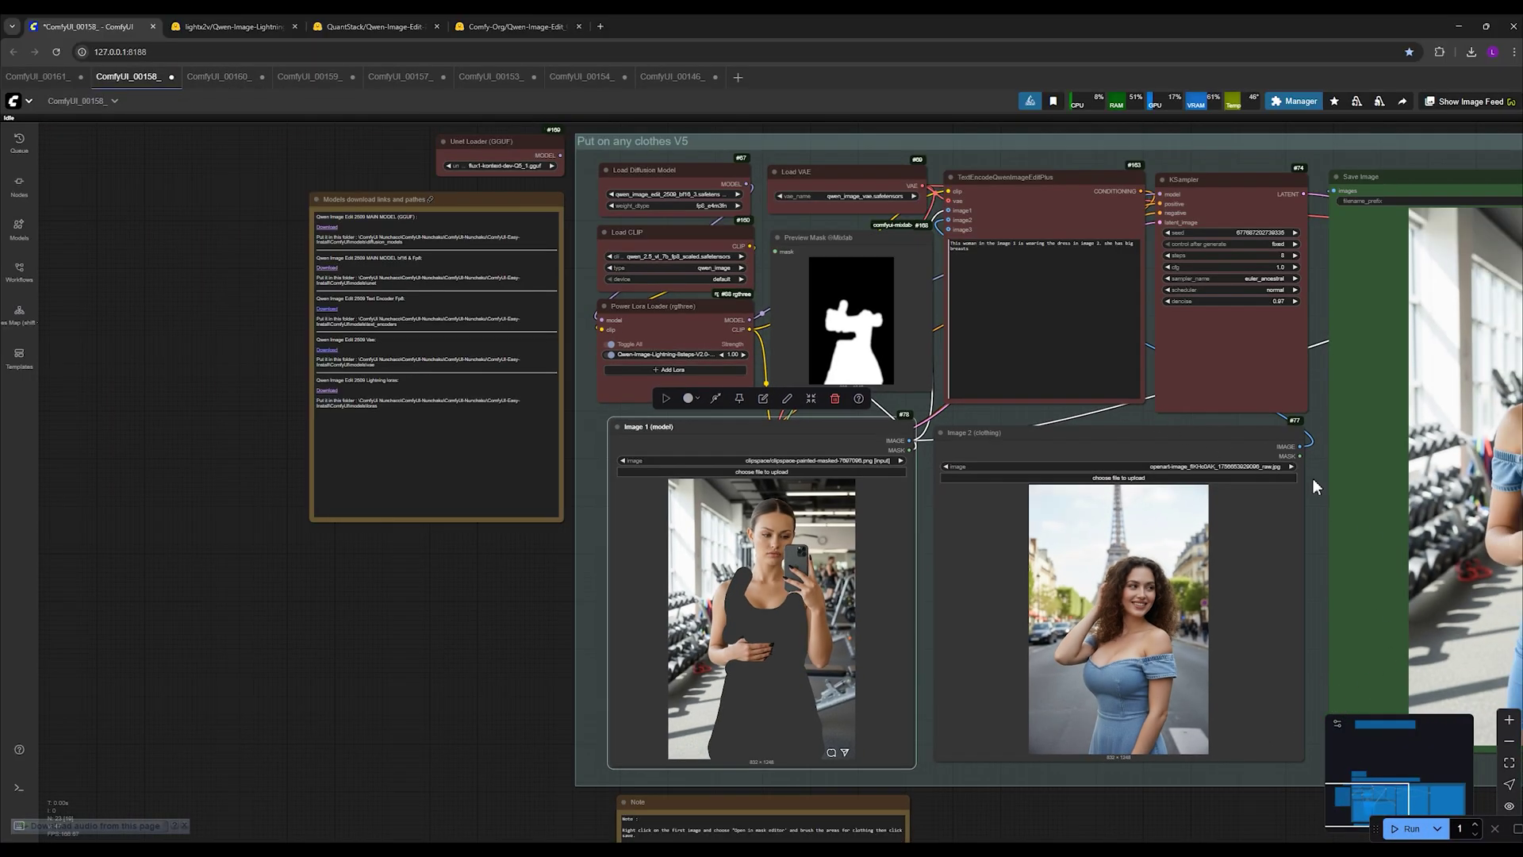
{"action": "left_click_drag", "start_coordinate": [1312, 486], "coordinate": [6, 457]}
{"action": "scroll", "coordinate": [998, 321], "scroll_direction": "up", "scroll_amount": 4}
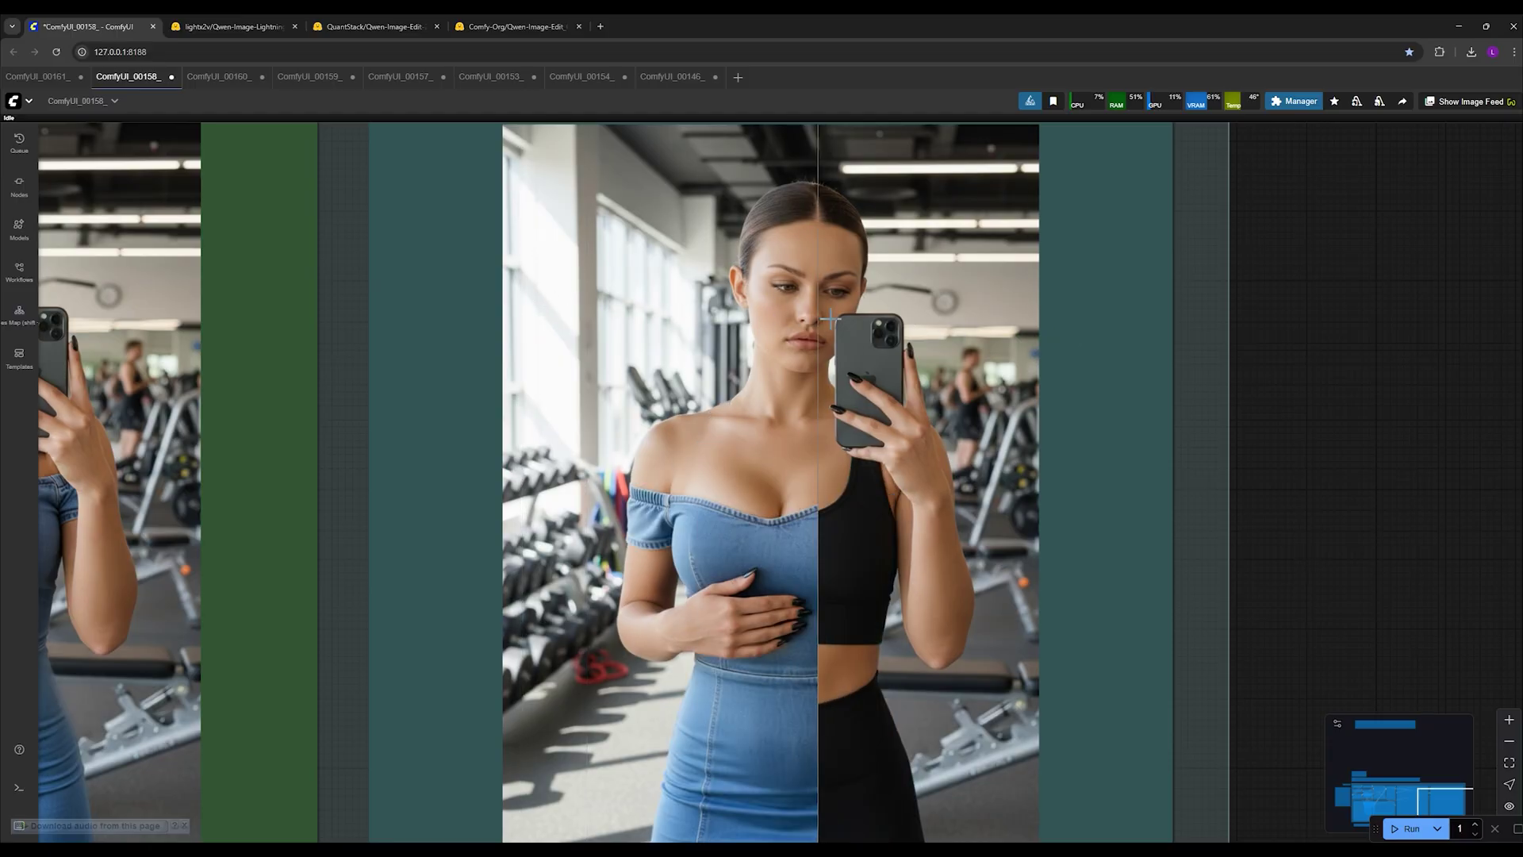
{"action": "scroll", "coordinate": [906, 309], "scroll_direction": "up", "scroll_amount": 5}
{"action": "scroll", "coordinate": [710, 336], "scroll_direction": "down", "scroll_amount": 2}
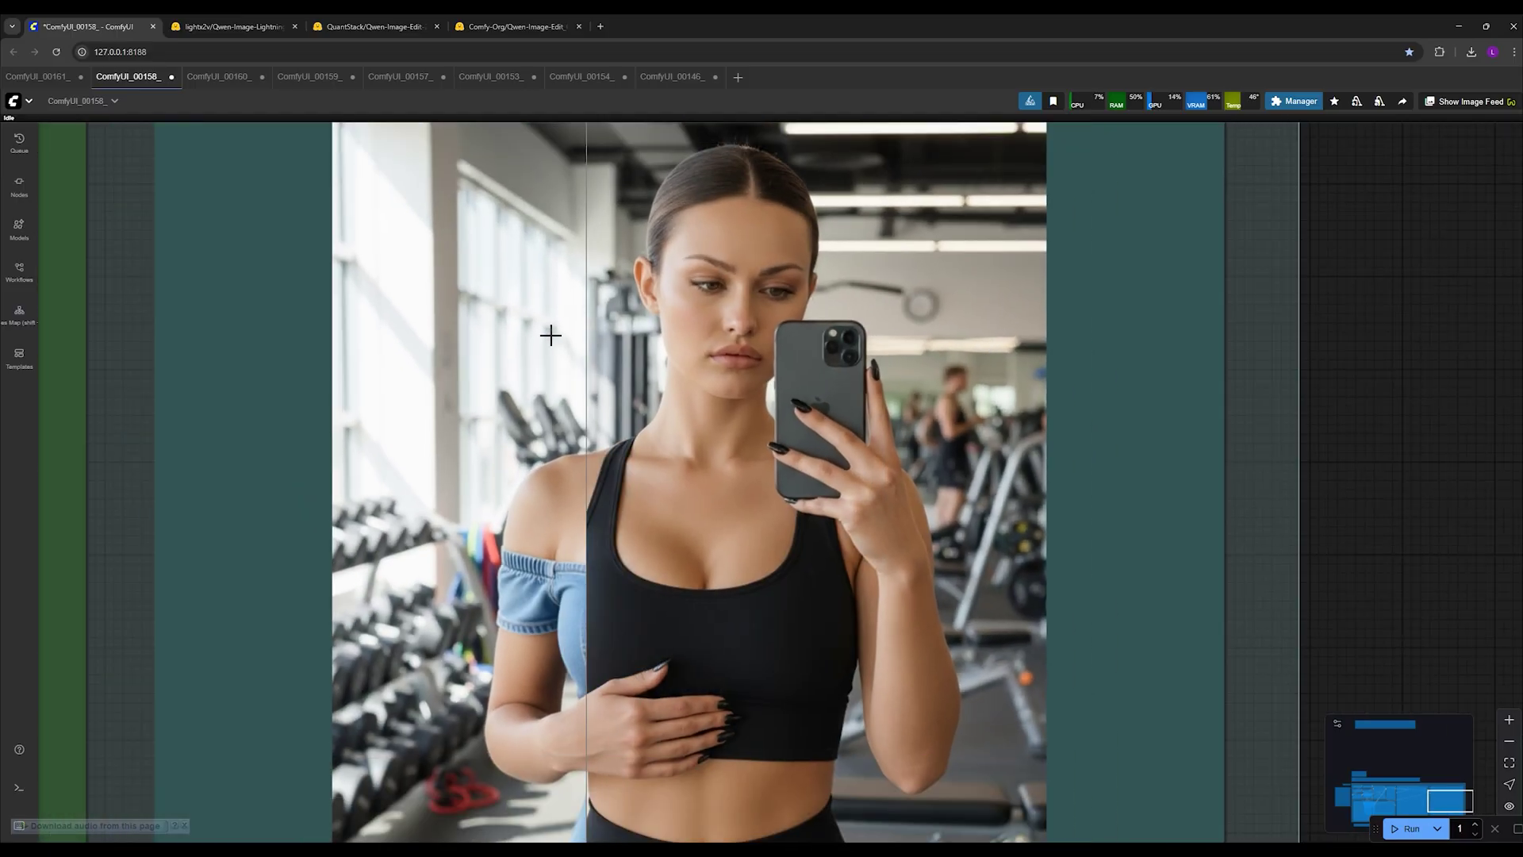
{"action": "scroll", "coordinate": [847, 346], "scroll_direction": "up", "scroll_amount": 2}
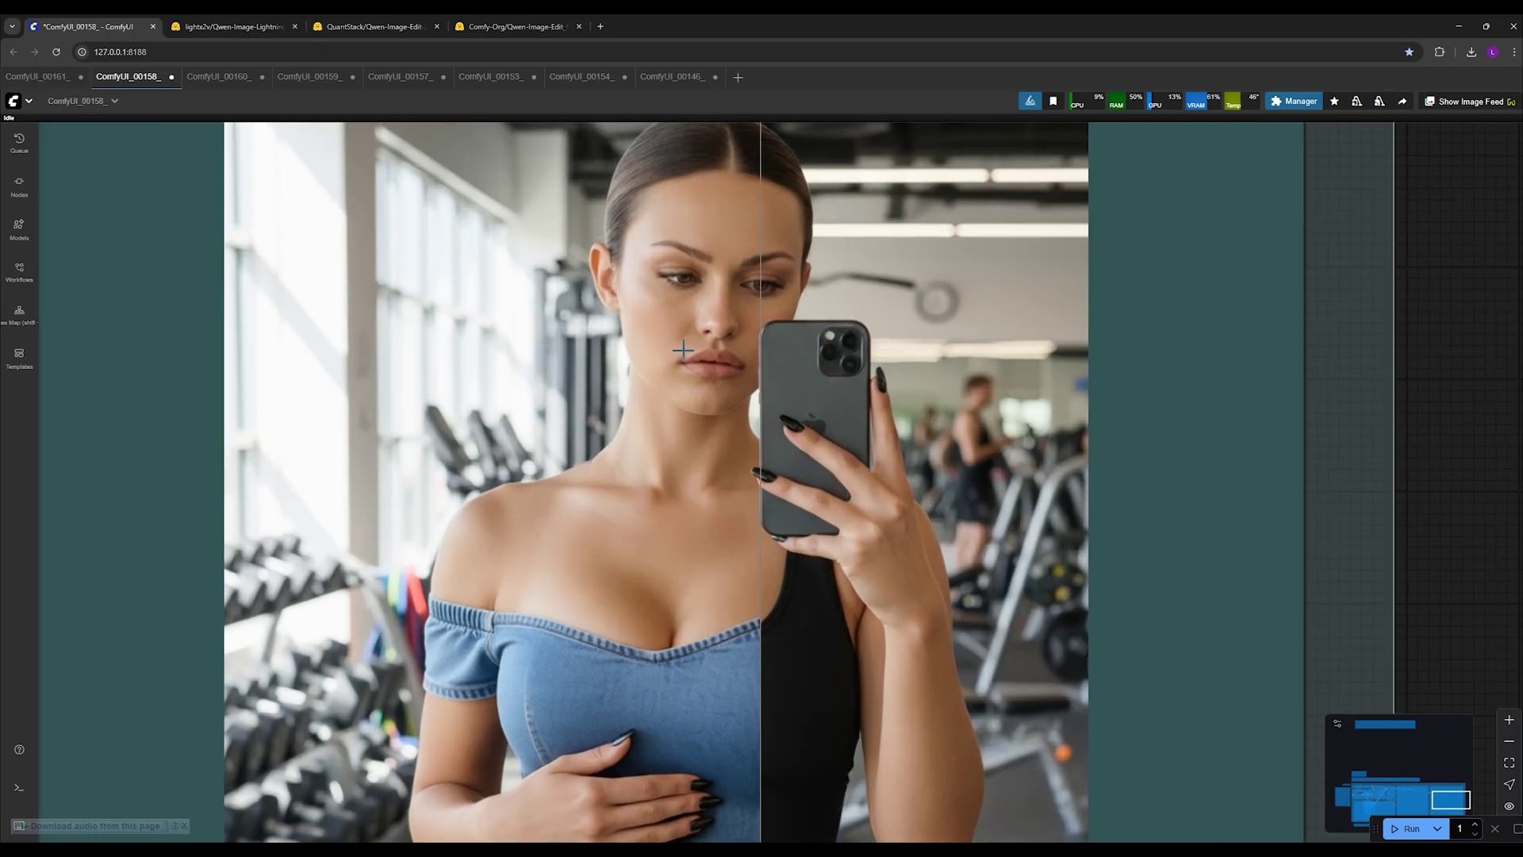
{"action": "scroll", "coordinate": [508, 349], "scroll_direction": "down", "scroll_amount": 4}
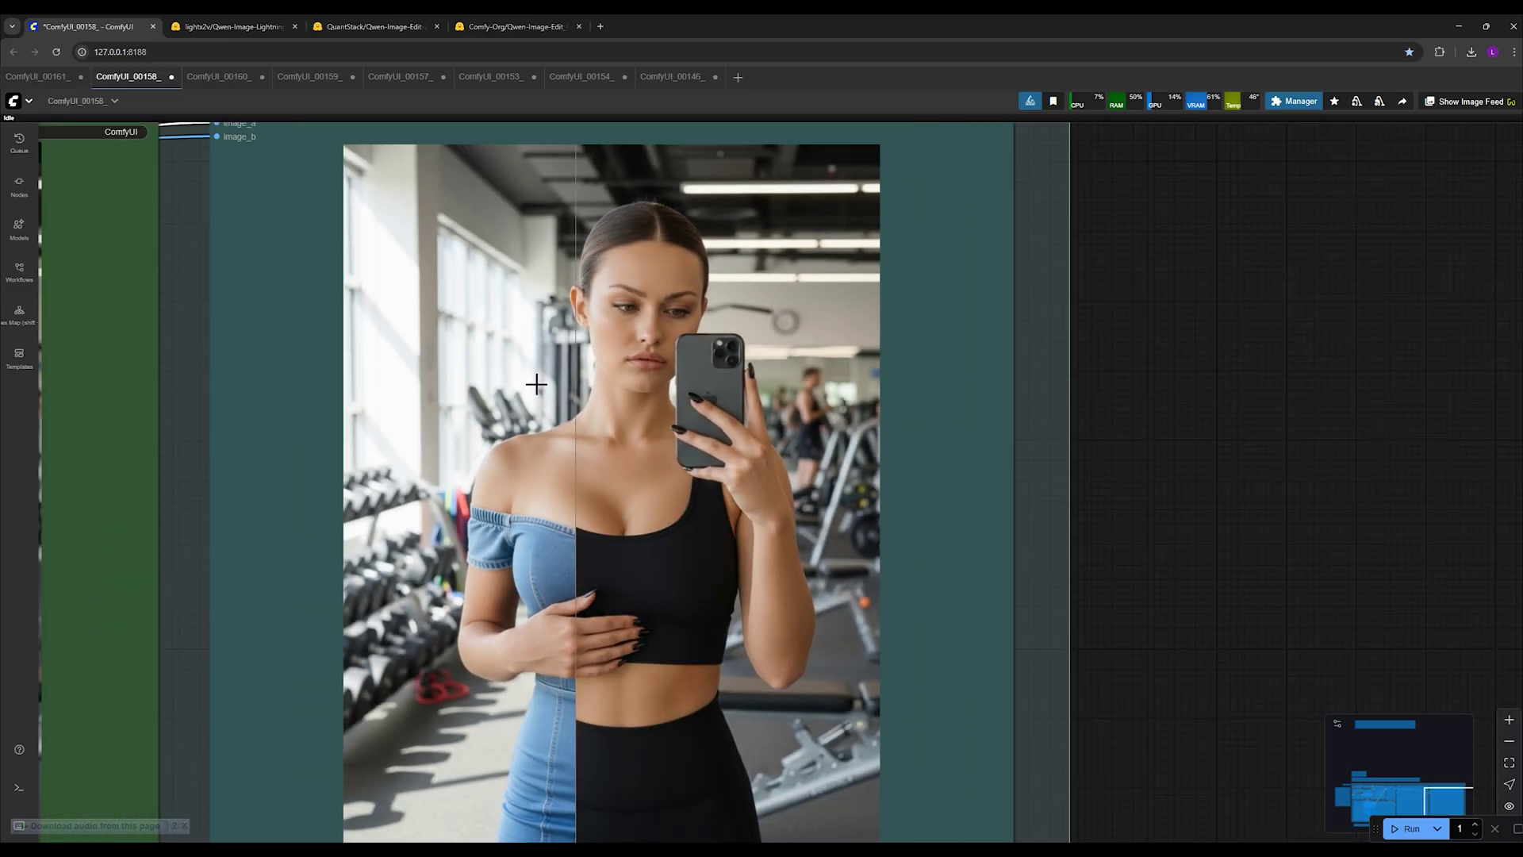
{"action": "scroll", "coordinate": [702, 281], "scroll_direction": "up", "scroll_amount": 3}
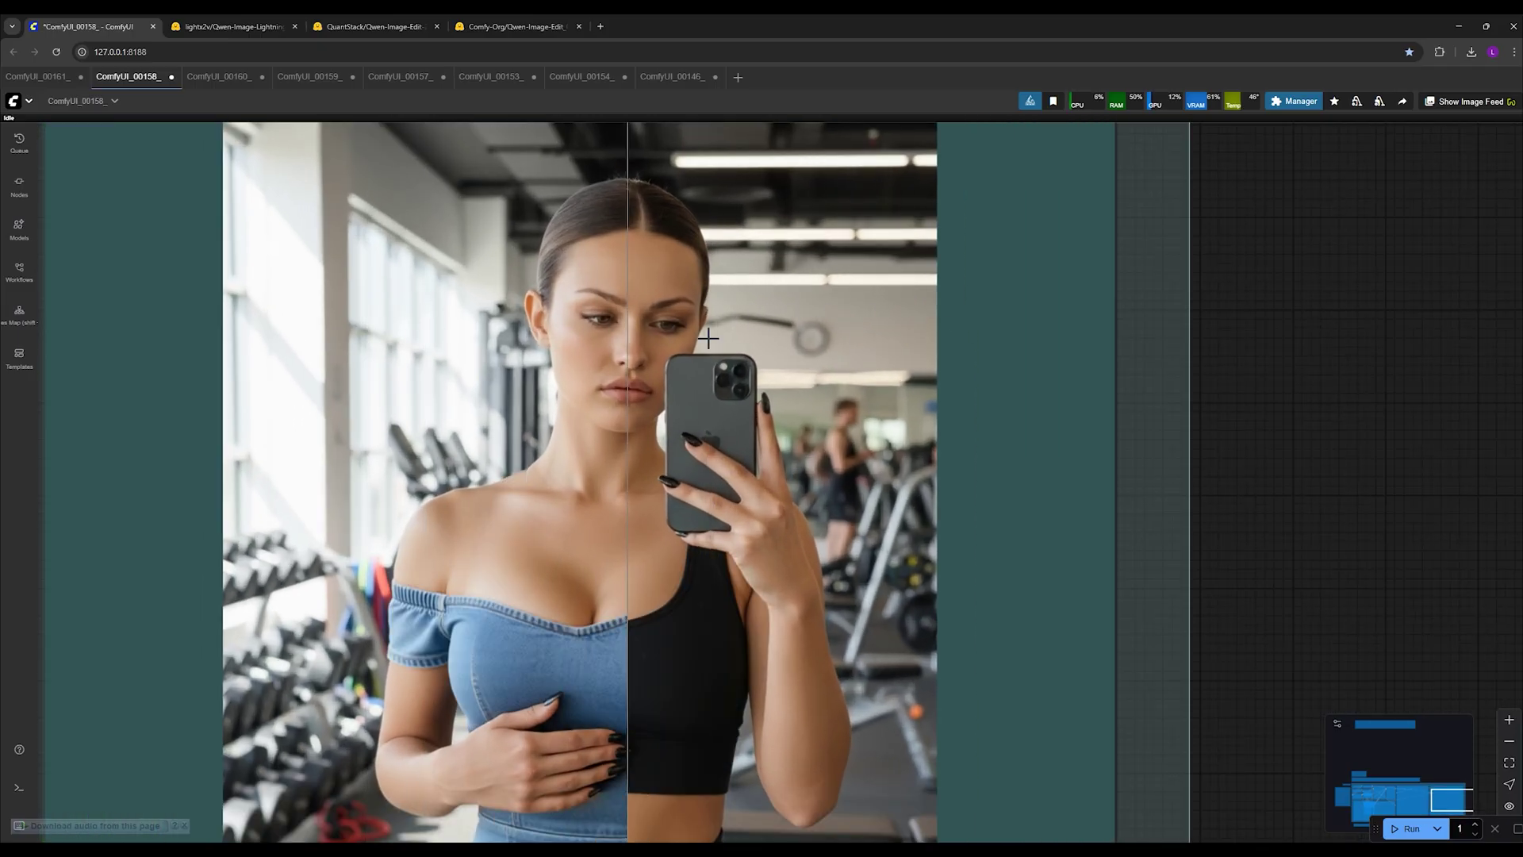
{"action": "scroll", "coordinate": [634, 348], "scroll_direction": "down", "scroll_amount": 1}
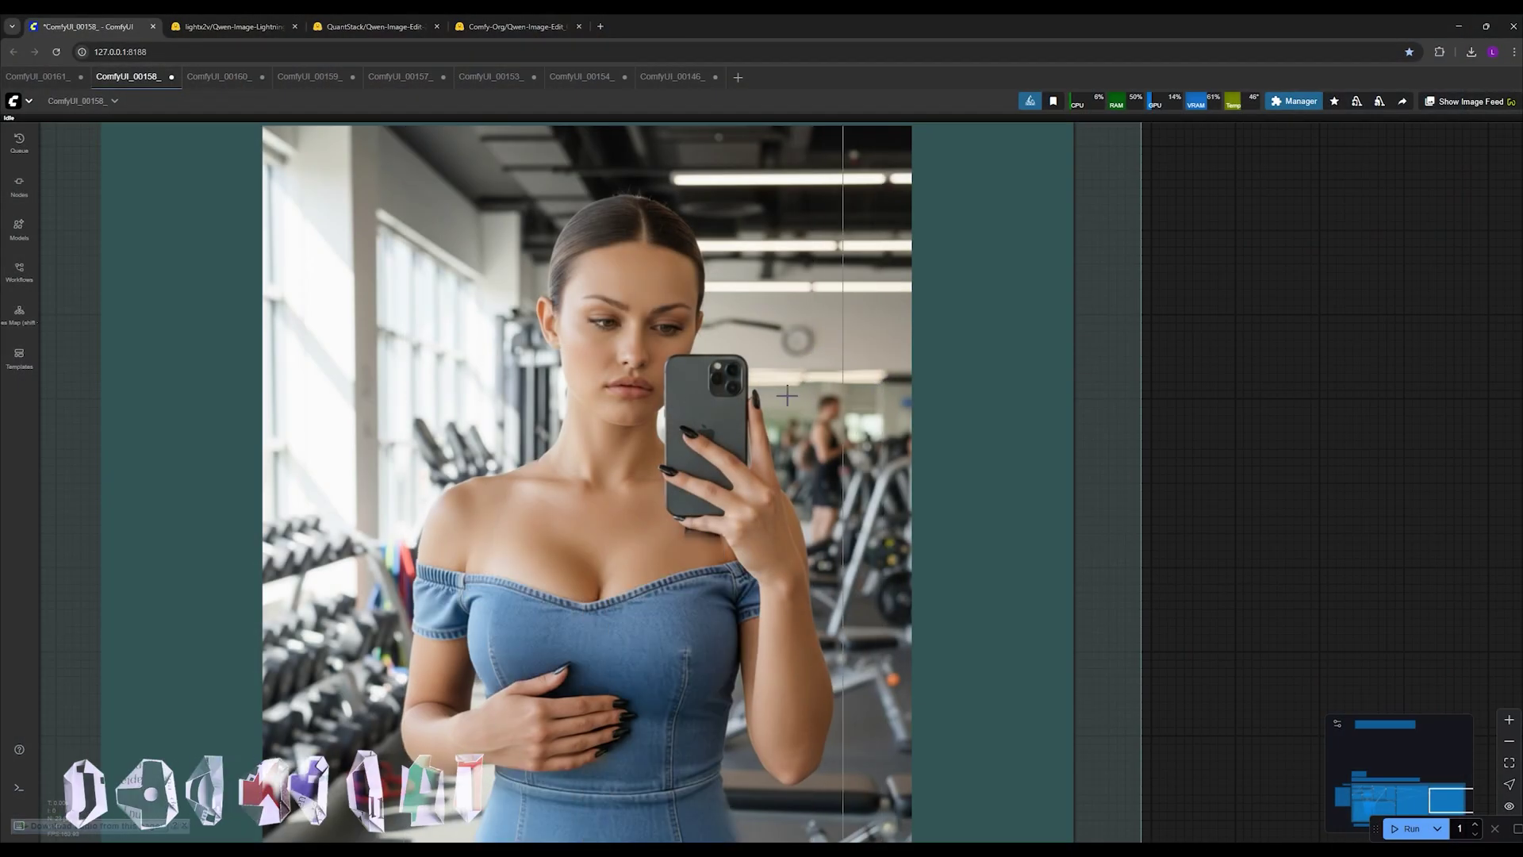
{"action": "scroll", "coordinate": [480, 398], "scroll_direction": "down", "scroll_amount": 5}
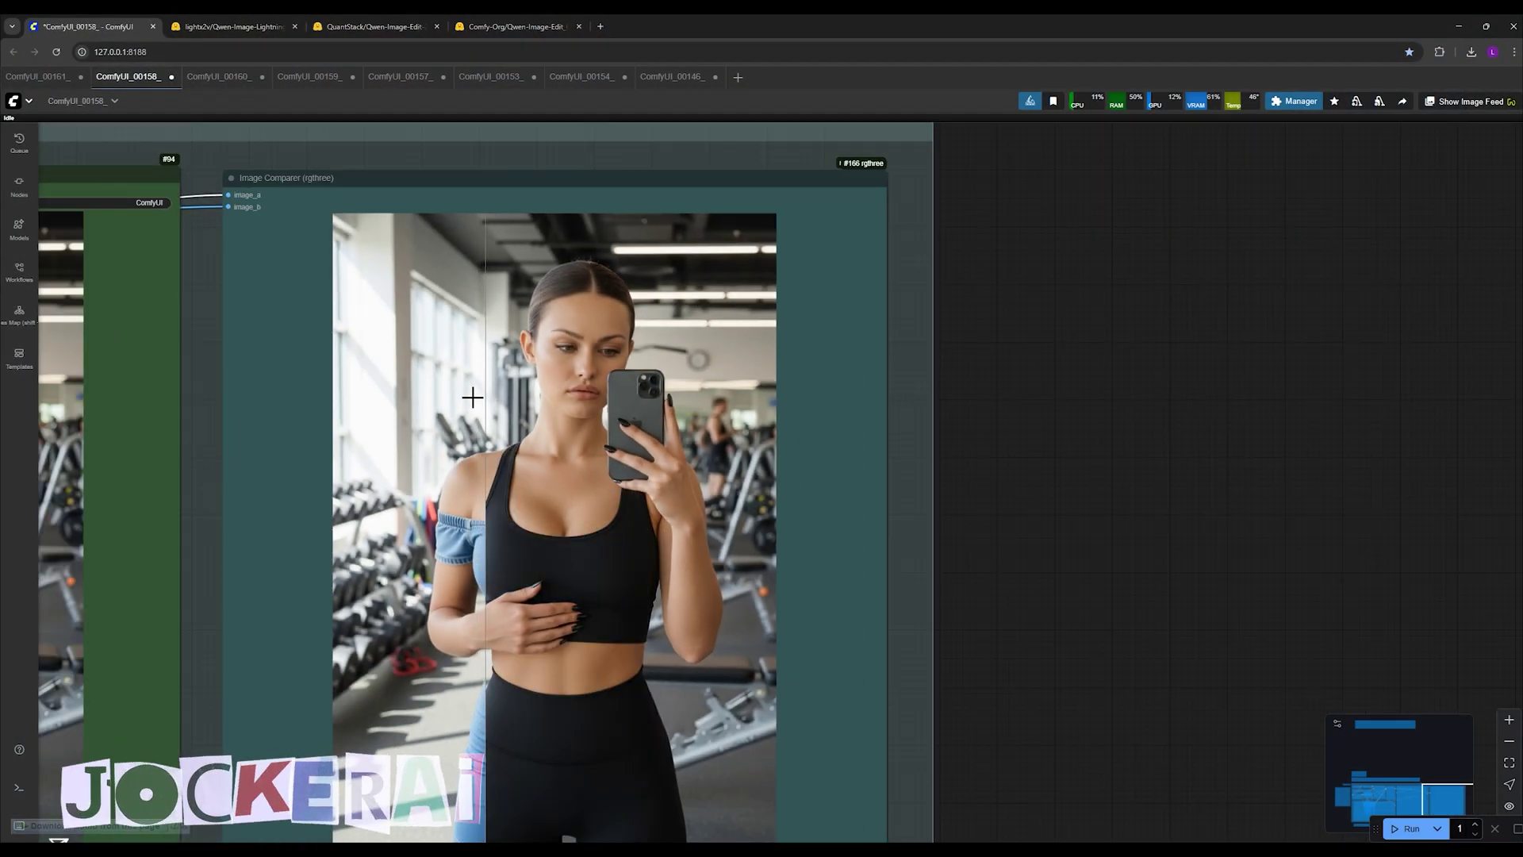
- Compare the blue denim result with the original in the ComfyUI_00161 workflow, and return to the ComfyUI_00158 workflow
{"action": "left_click", "coordinate": [41, 79]}
{"action": "scroll", "coordinate": [734, 335], "scroll_direction": "up", "scroll_amount": 3}
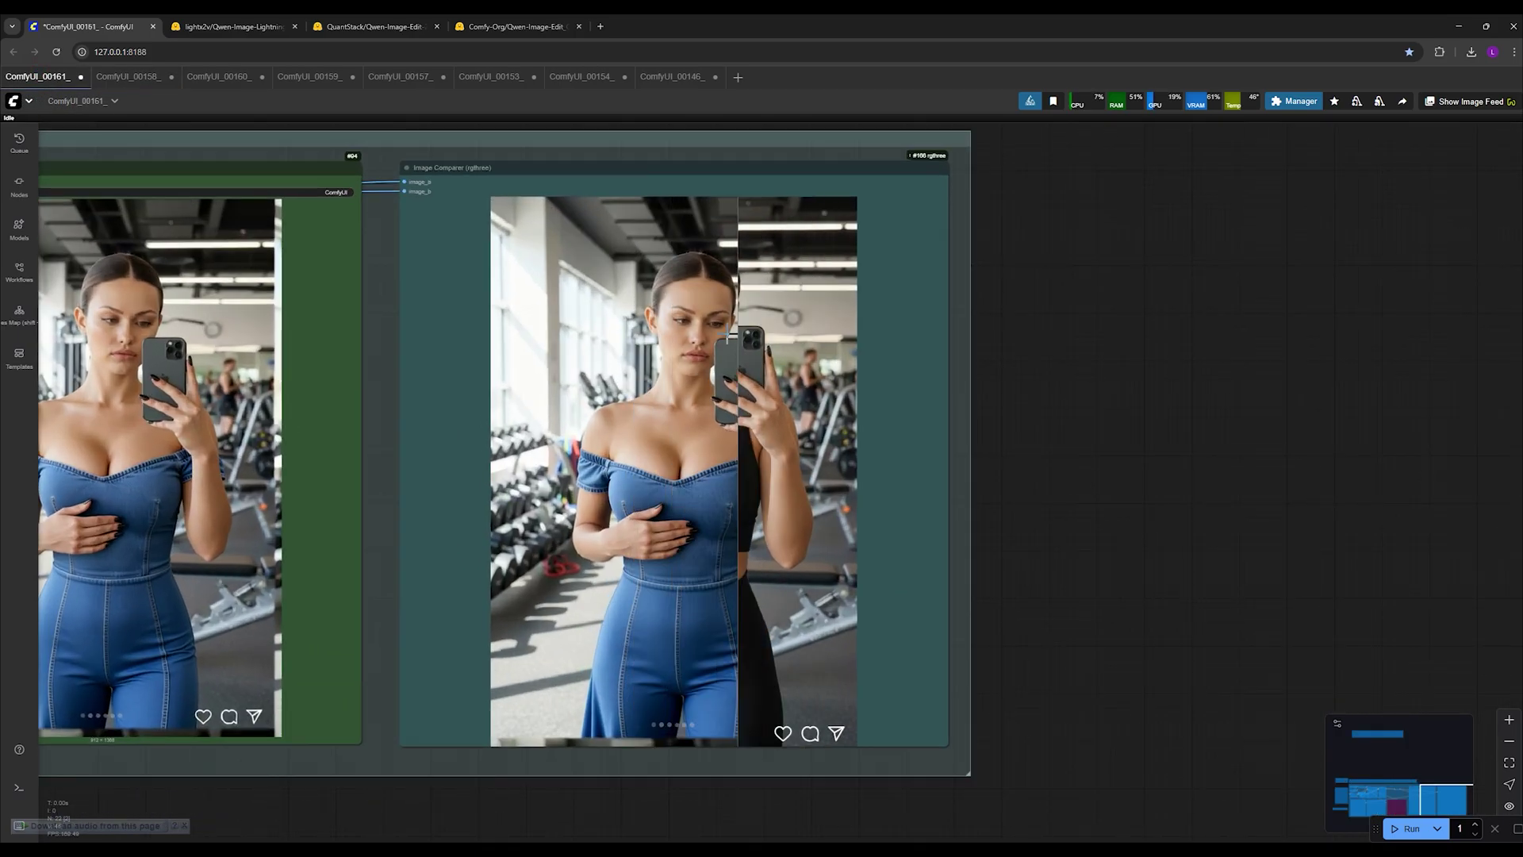
{"action": "scroll", "coordinate": [714, 329], "scroll_direction": "up", "scroll_amount": 4}
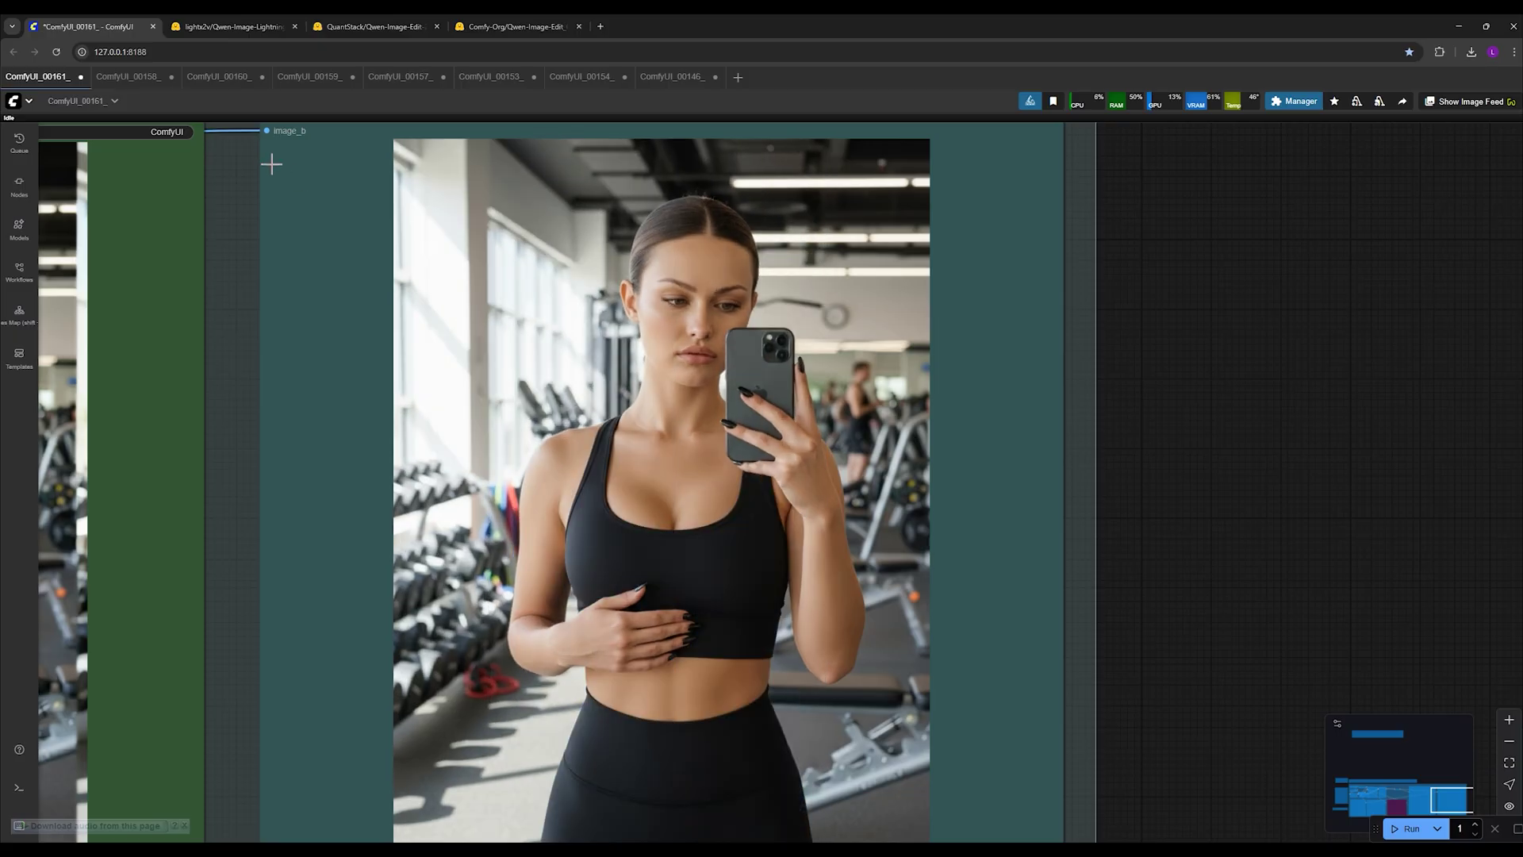
{"action": "left_click", "coordinate": [129, 77]}
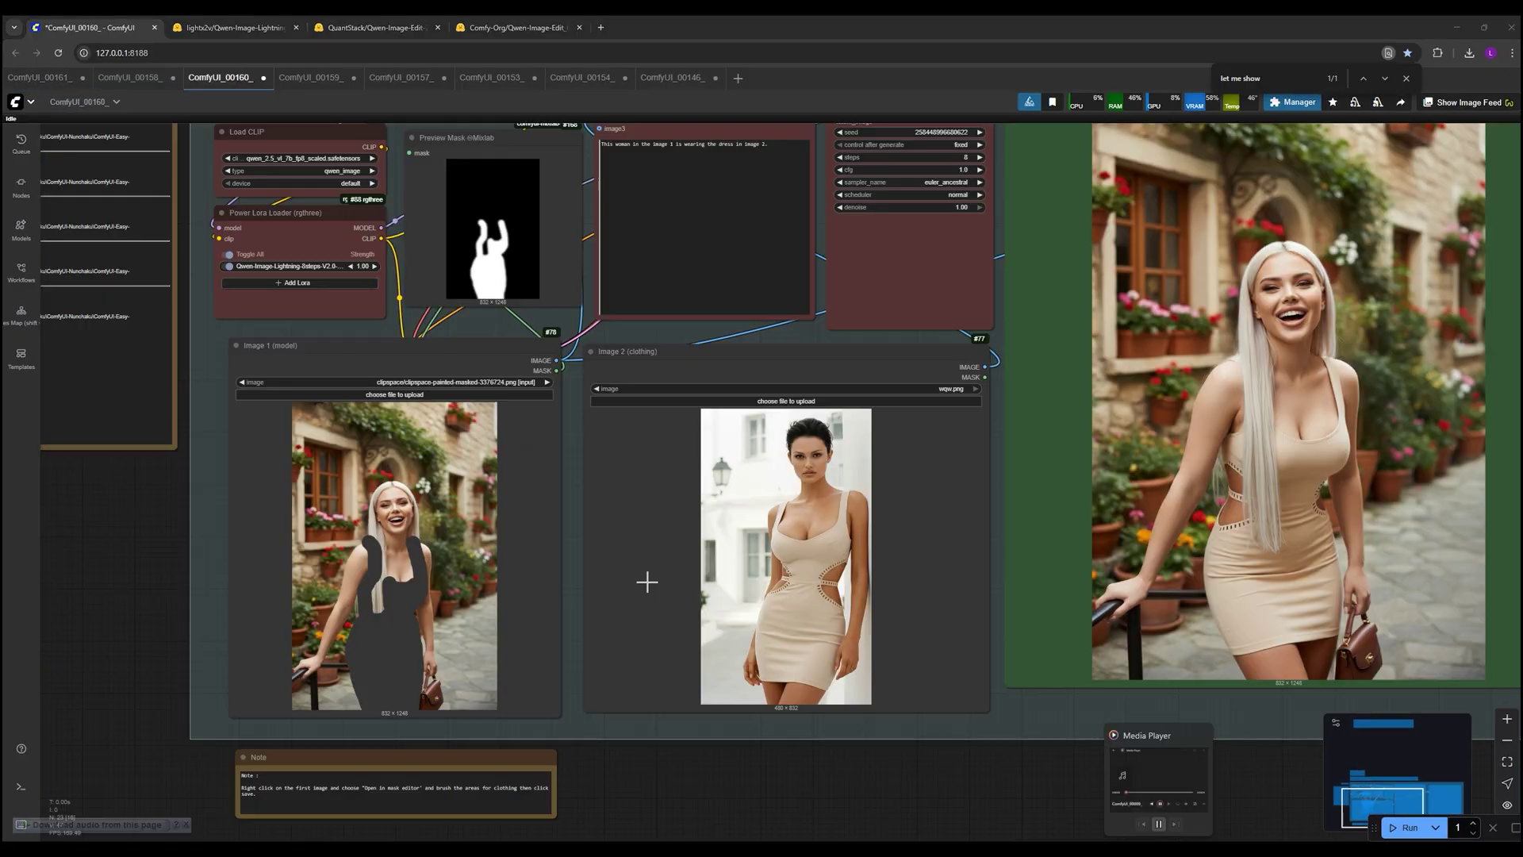
- Examine the ComfyUI_00160 workflow's masked model and beige cut-out dress, and compare the generated result with the original photo
{"action": "scroll", "coordinate": [462, 600], "scroll_direction": "up", "scroll_amount": 3}
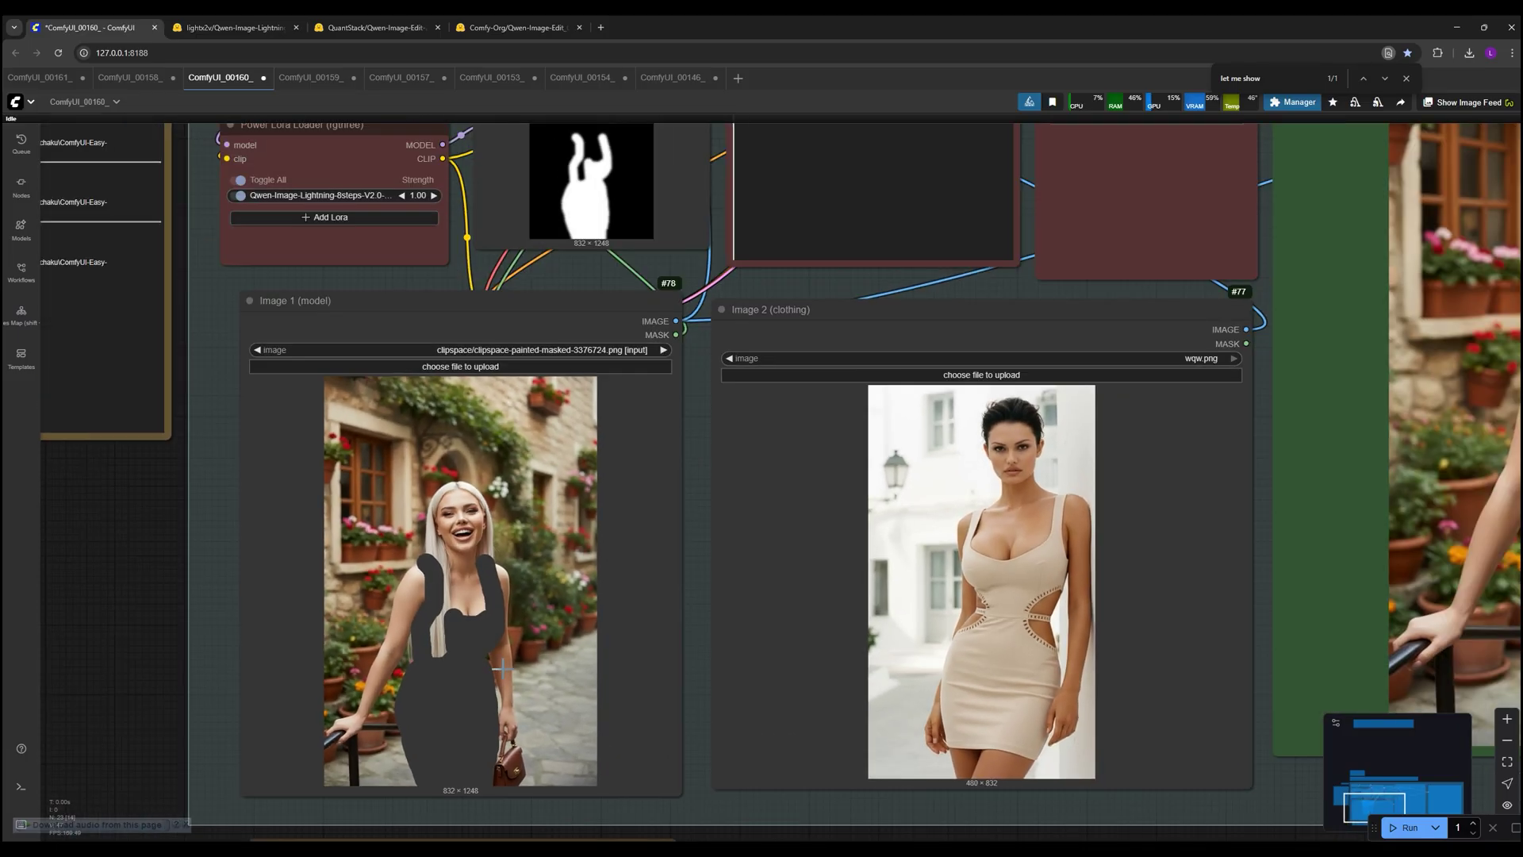
{"action": "scroll", "coordinate": [910, 826], "scroll_direction": "down", "scroll_amount": 2}
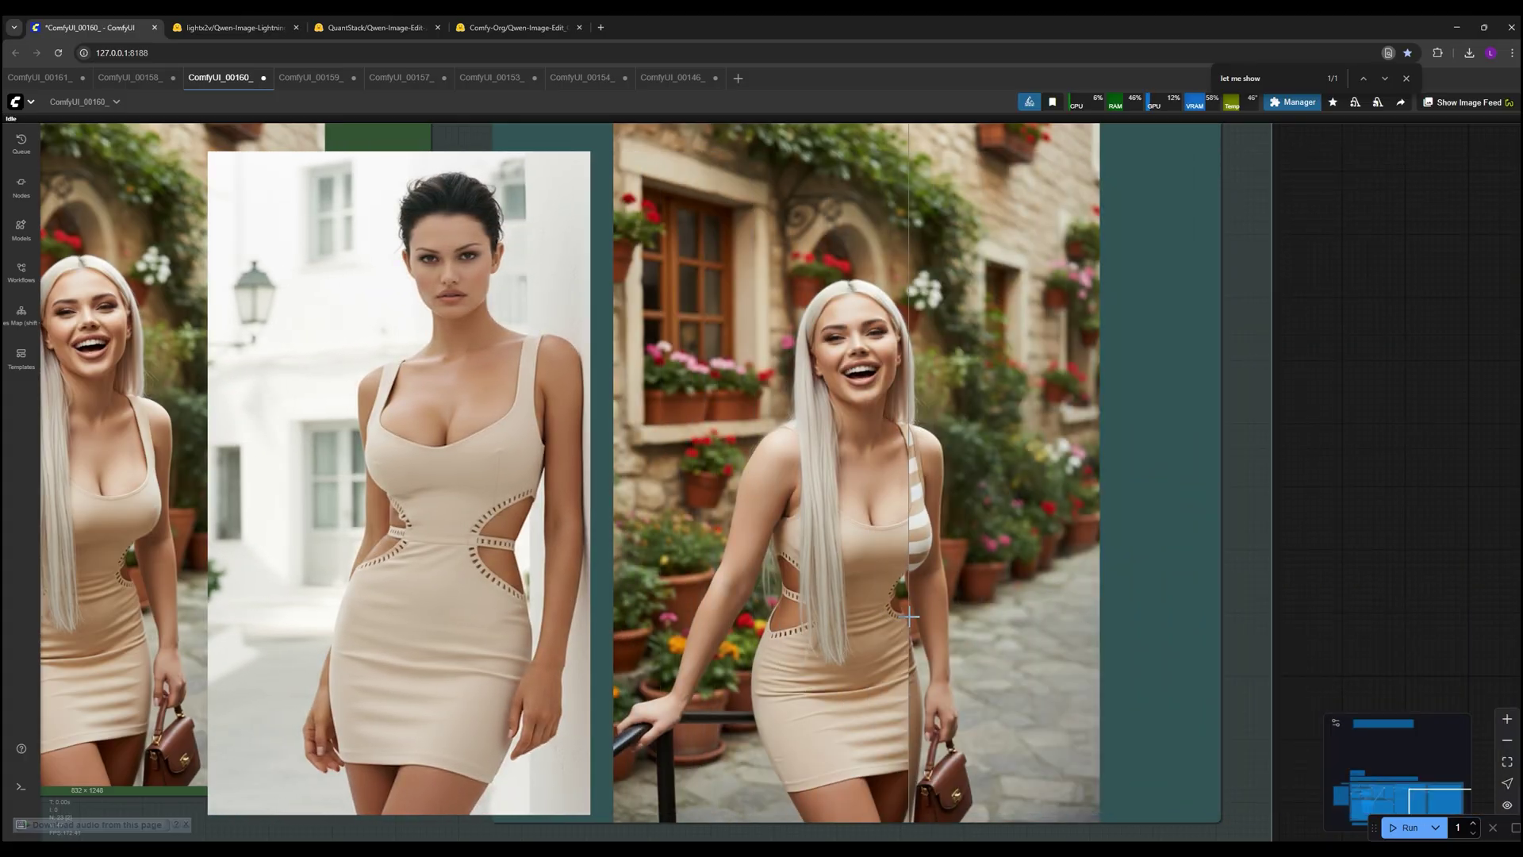
{"action": "scroll", "coordinate": [884, 619], "scroll_direction": "up", "scroll_amount": 1}
{"action": "left_click_drag", "start_coordinate": [418, 566], "coordinate": [606, 483]}
{"action": "scroll", "coordinate": [1125, 522], "scroll_direction": "up", "scroll_amount": 2}
{"action": "scroll", "coordinate": [1115, 516], "scroll_direction": "down", "scroll_amount": 2}
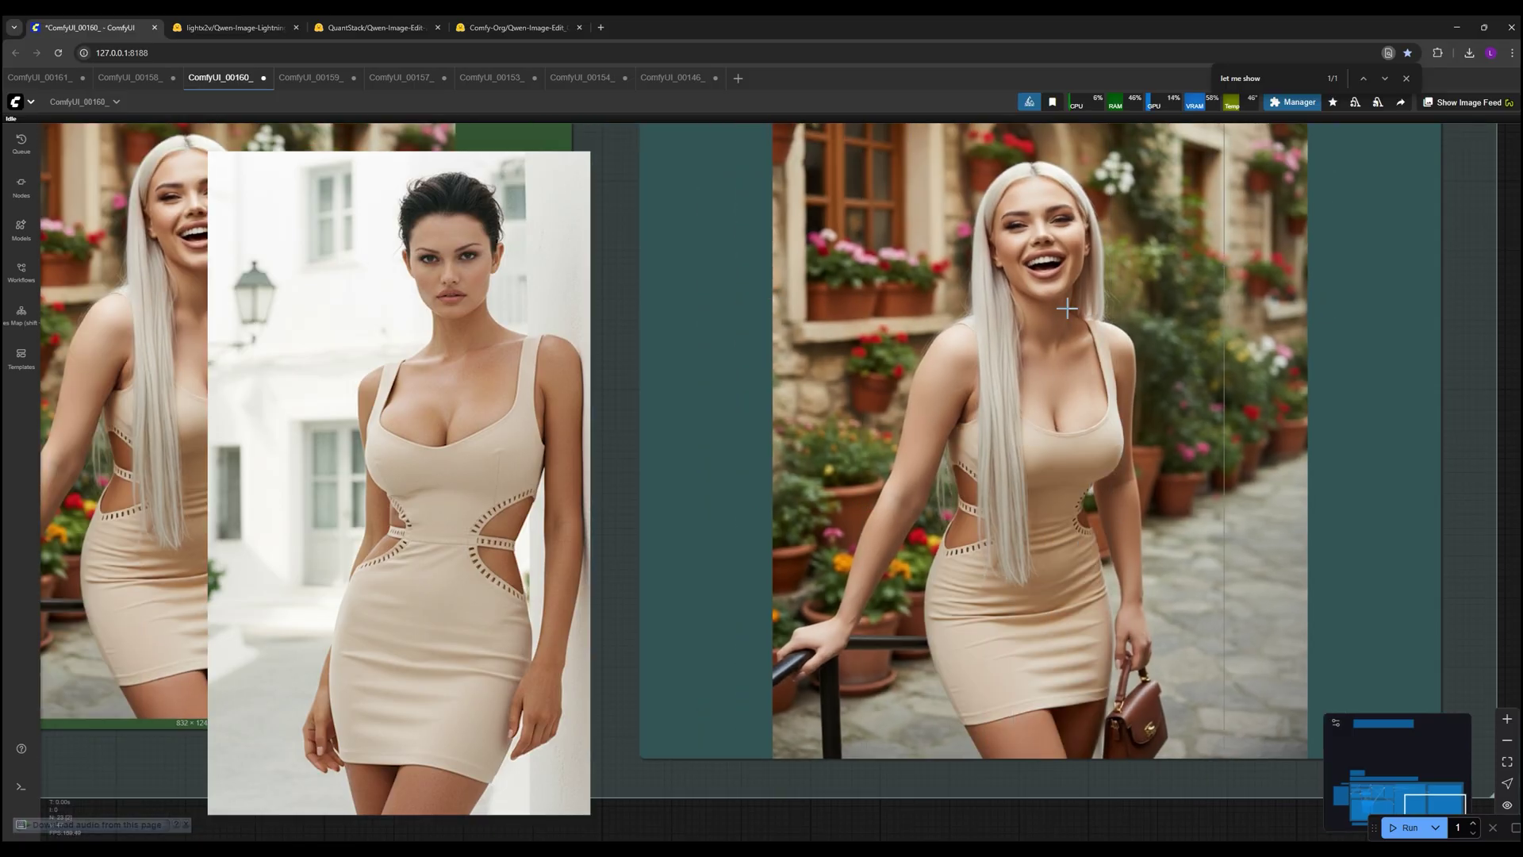
{"action": "scroll", "coordinate": [1076, 139], "scroll_direction": "up", "scroll_amount": 3}
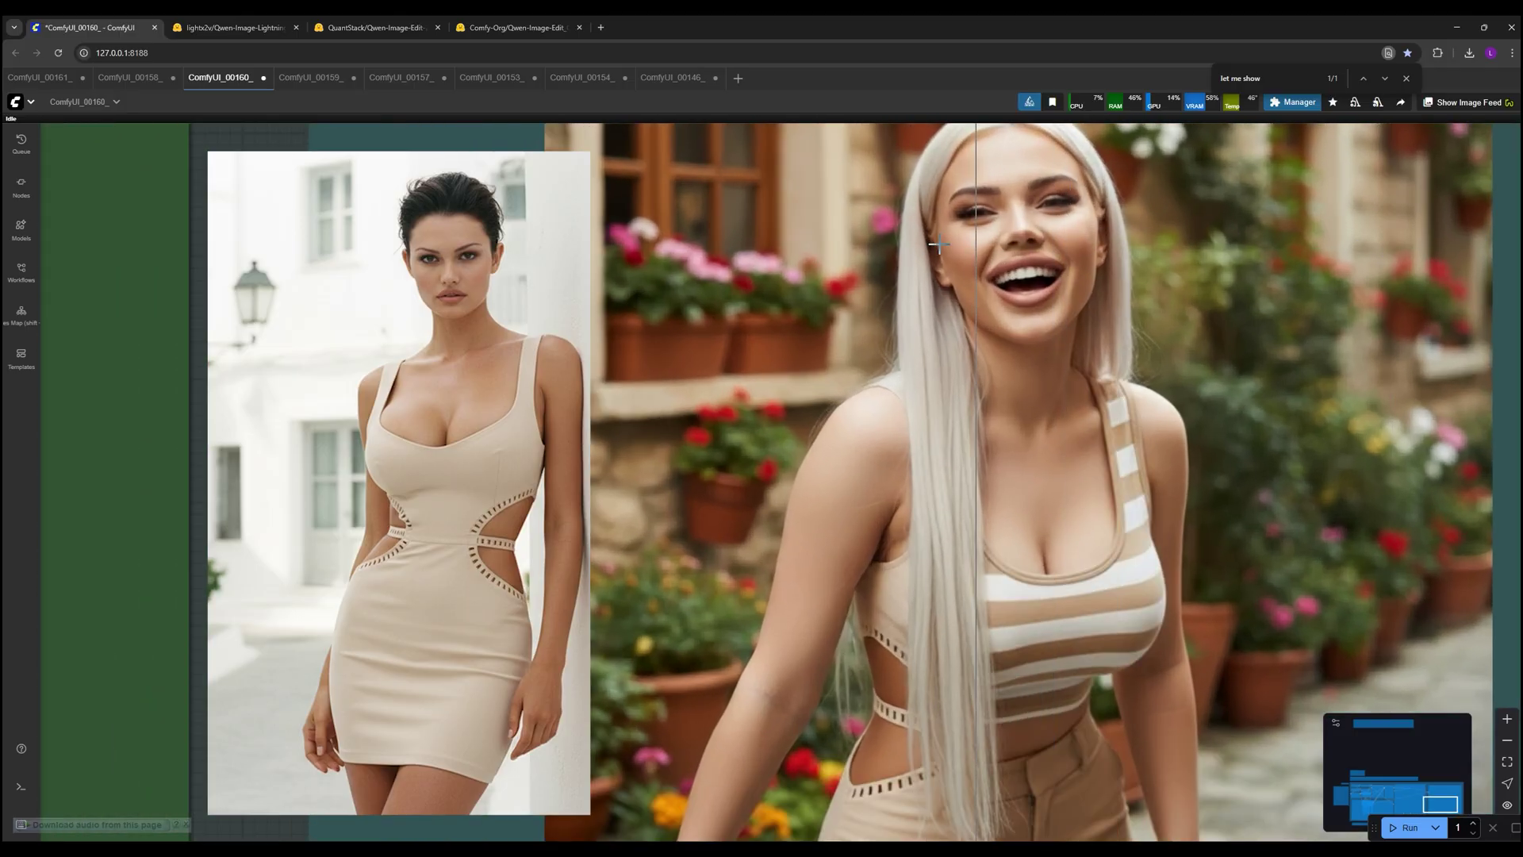
- Switch to the ComfyUI_00159 workflow and inspect its masked model image and the white top and beige trousers clothing reference
{"action": "left_click", "coordinate": [298, 80]}
{"action": "scroll", "coordinate": [487, 329], "scroll_direction": "down", "scroll_amount": 1}
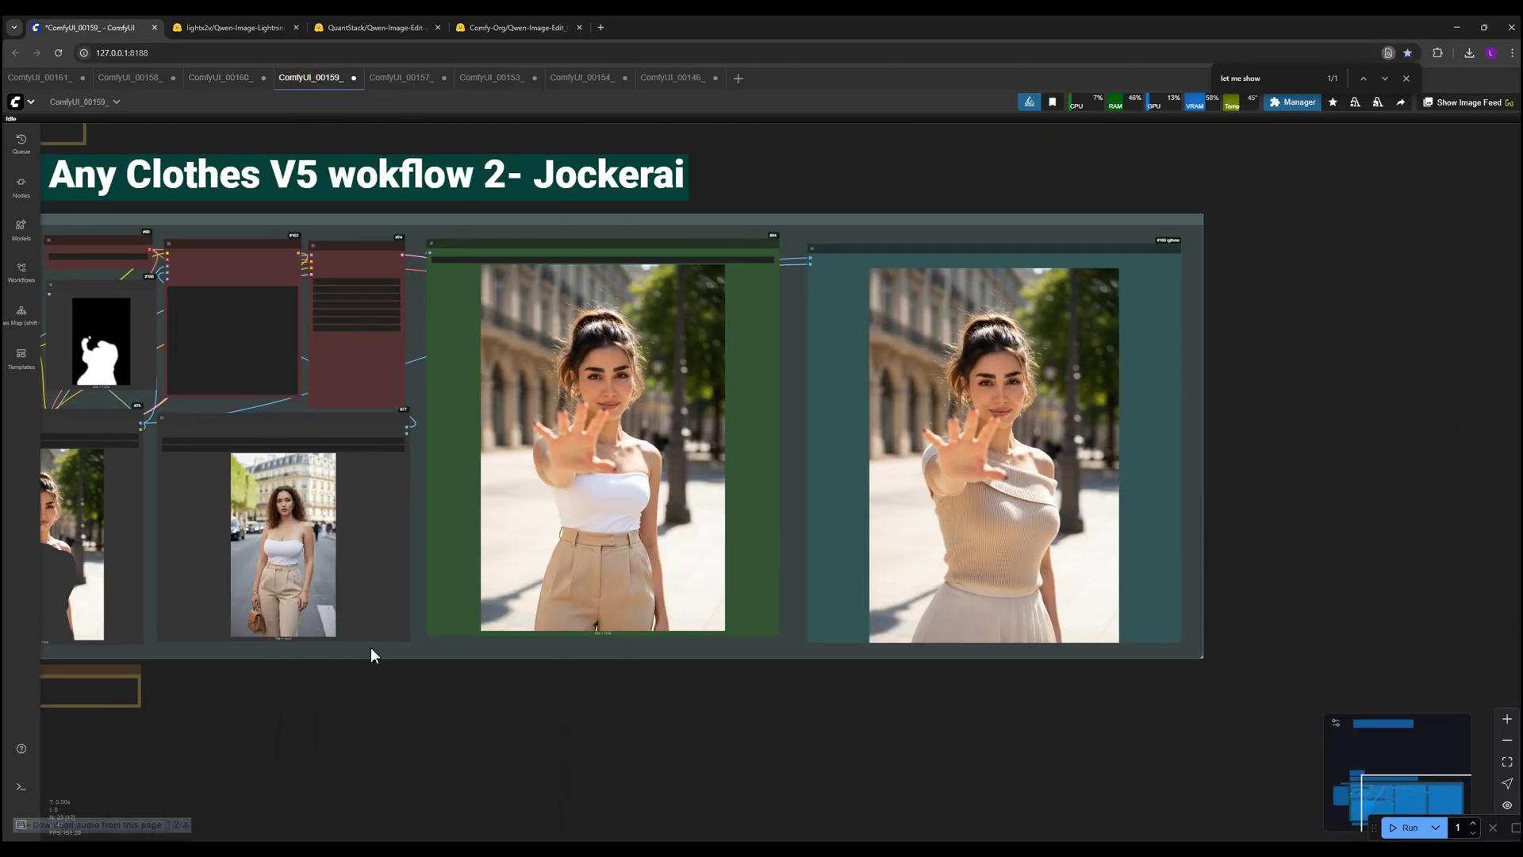
{"action": "left_click_drag", "start_coordinate": [239, 735], "coordinate": [598, 733]}
{"action": "scroll", "coordinate": [408, 665], "scroll_direction": "up", "scroll_amount": 3}
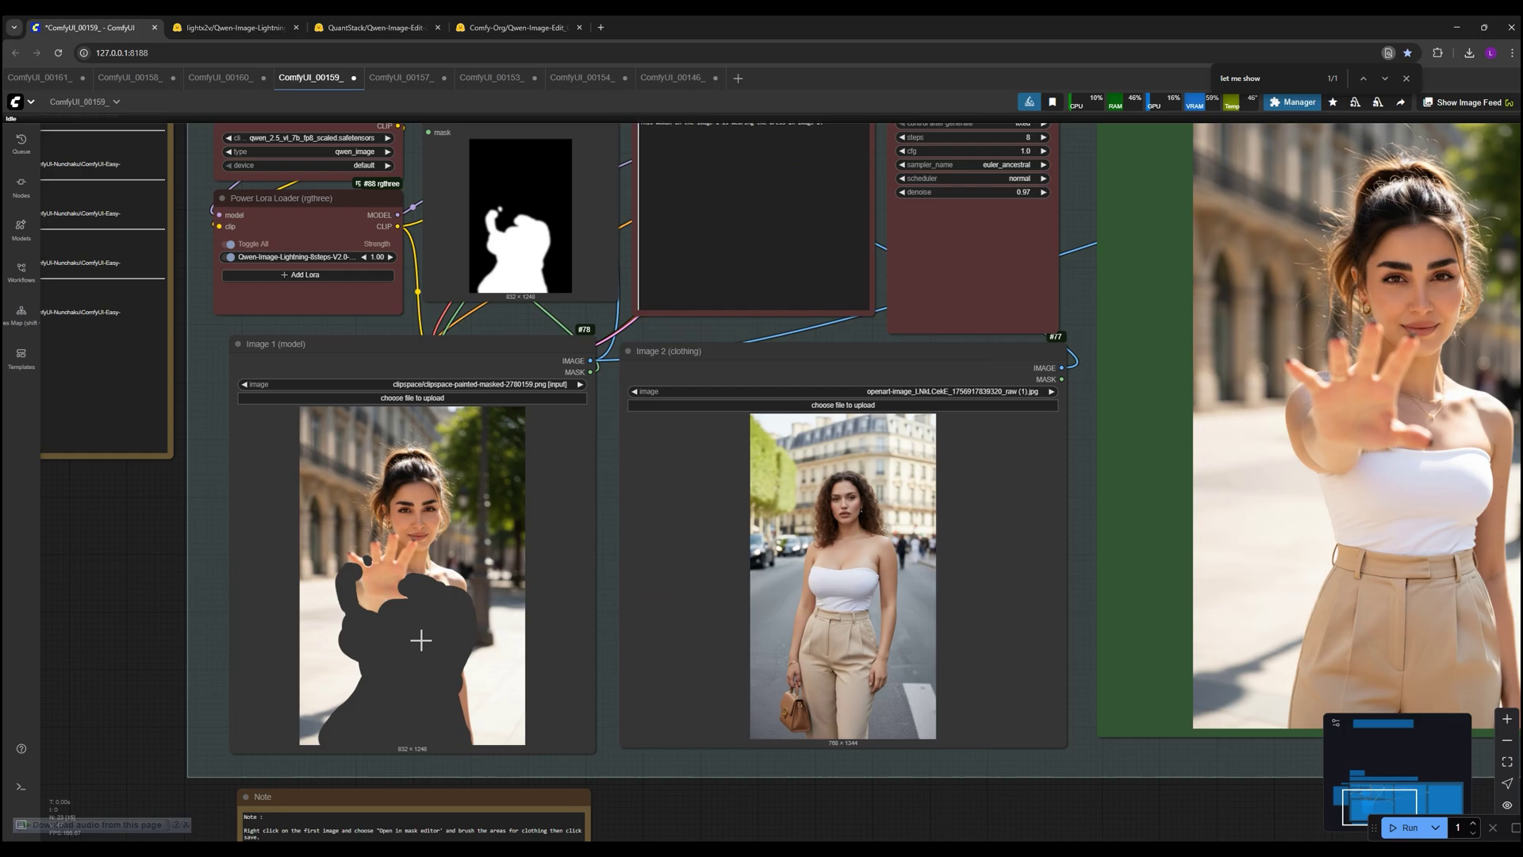
{"action": "scroll", "coordinate": [414, 658], "scroll_direction": "down", "scroll_amount": 3}
- Compare the white top and beige trousers result with the original photo in the Image Comparer, focusing on the face and outstretched hand
{"action": "left_click_drag", "start_coordinate": [912, 773], "coordinate": [23, 802]}
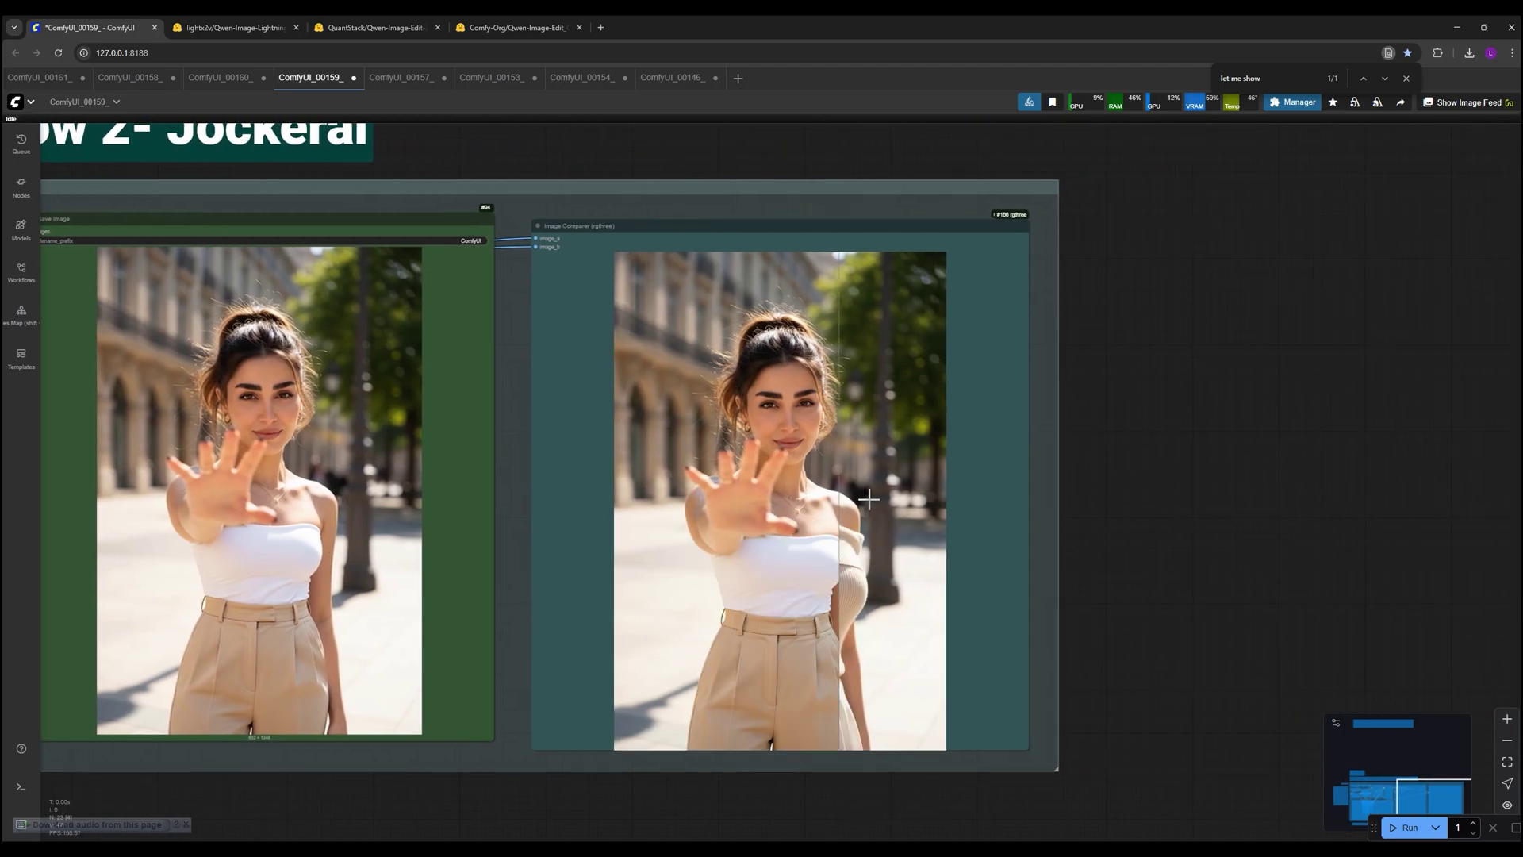
{"action": "scroll", "coordinate": [773, 375], "scroll_direction": "up", "scroll_amount": 2}
{"action": "scroll", "coordinate": [783, 379], "scroll_direction": "up", "scroll_amount": 8}
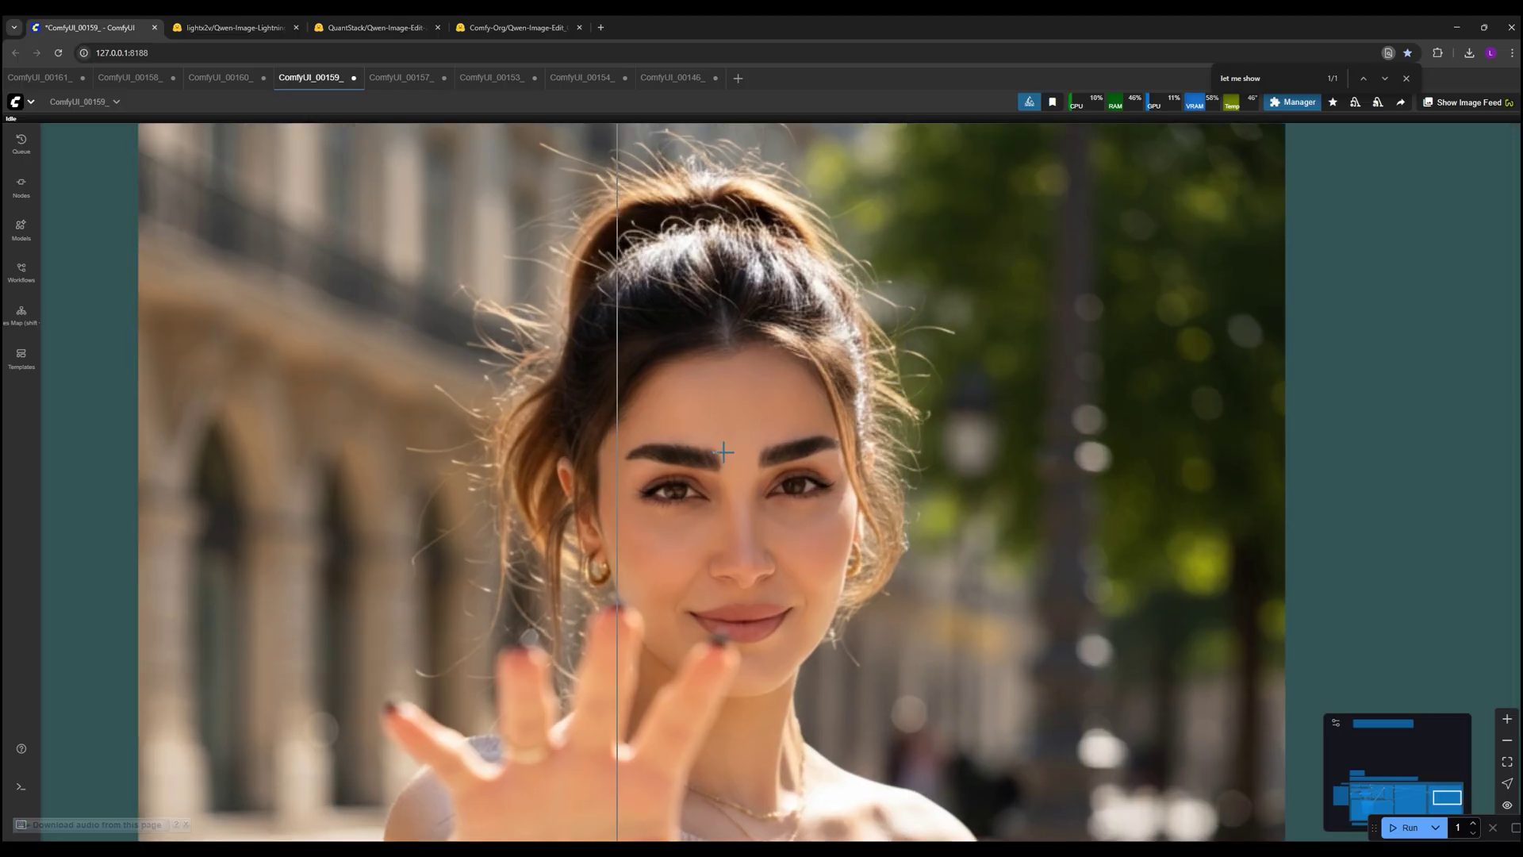
{"action": "scroll", "coordinate": [508, 476], "scroll_direction": "down", "scroll_amount": 4}
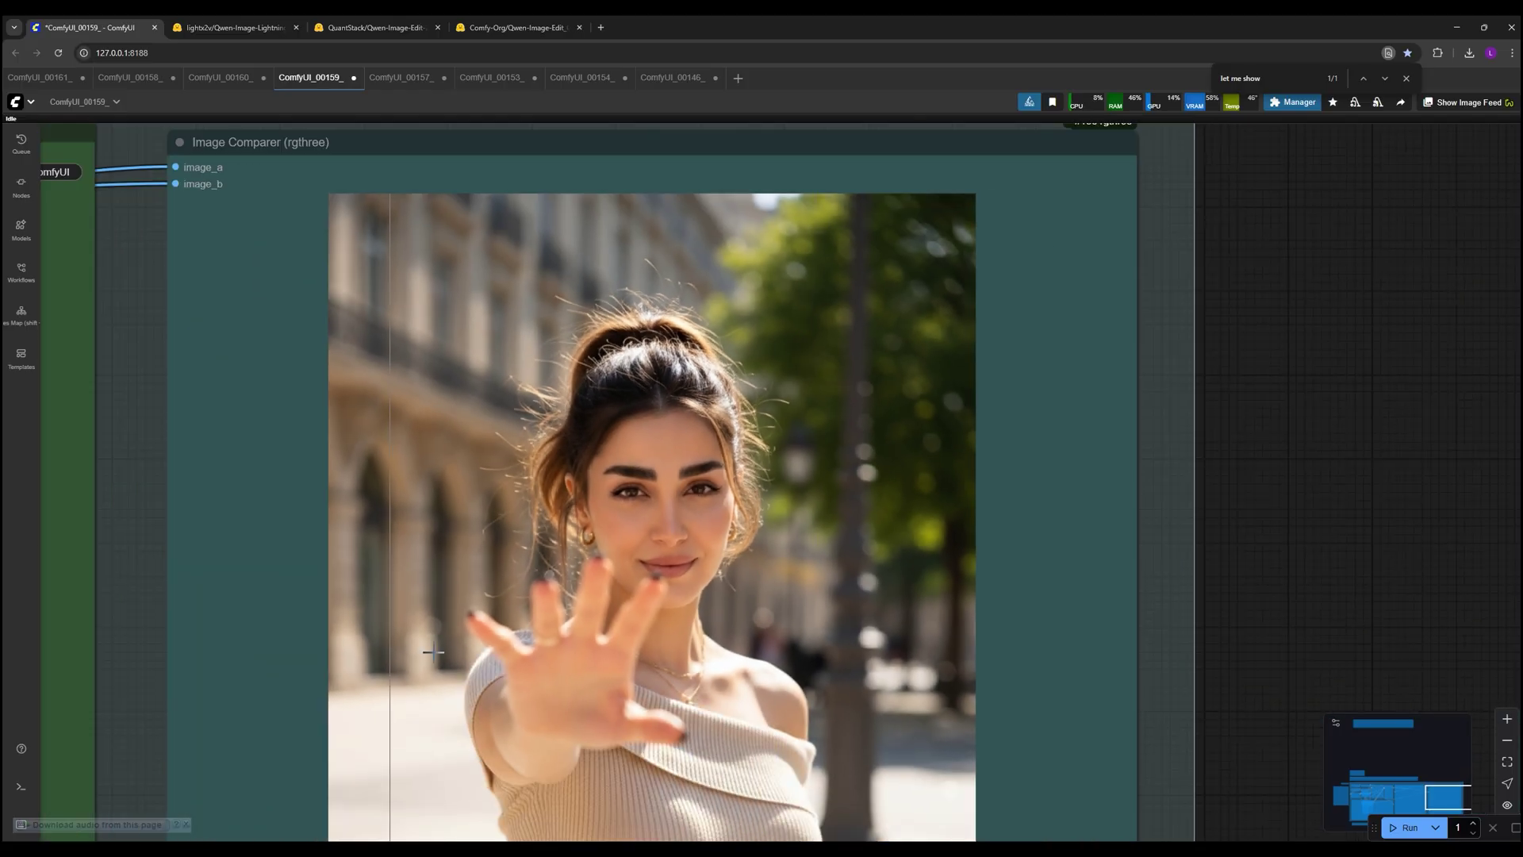
{"action": "left_click_drag", "start_coordinate": [130, 626], "coordinate": [224, 466]}
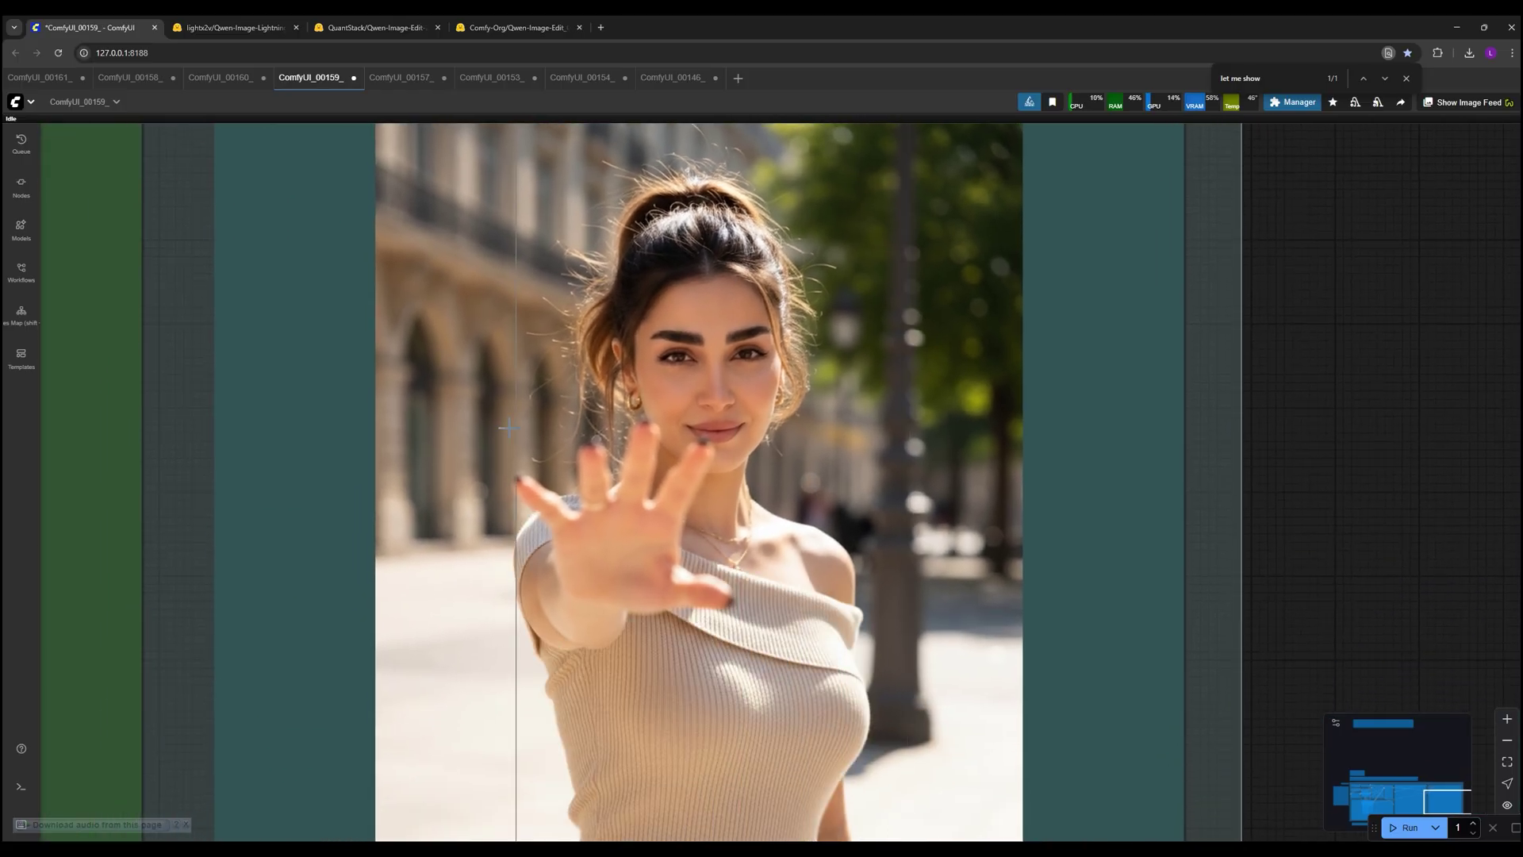
- Review the full outfit comparison against the white top and beige trousers reference, and switch to the ComfyUI_00157 workflow
{"action": "scroll", "coordinate": [525, 476], "scroll_direction": "down", "scroll_amount": 2}
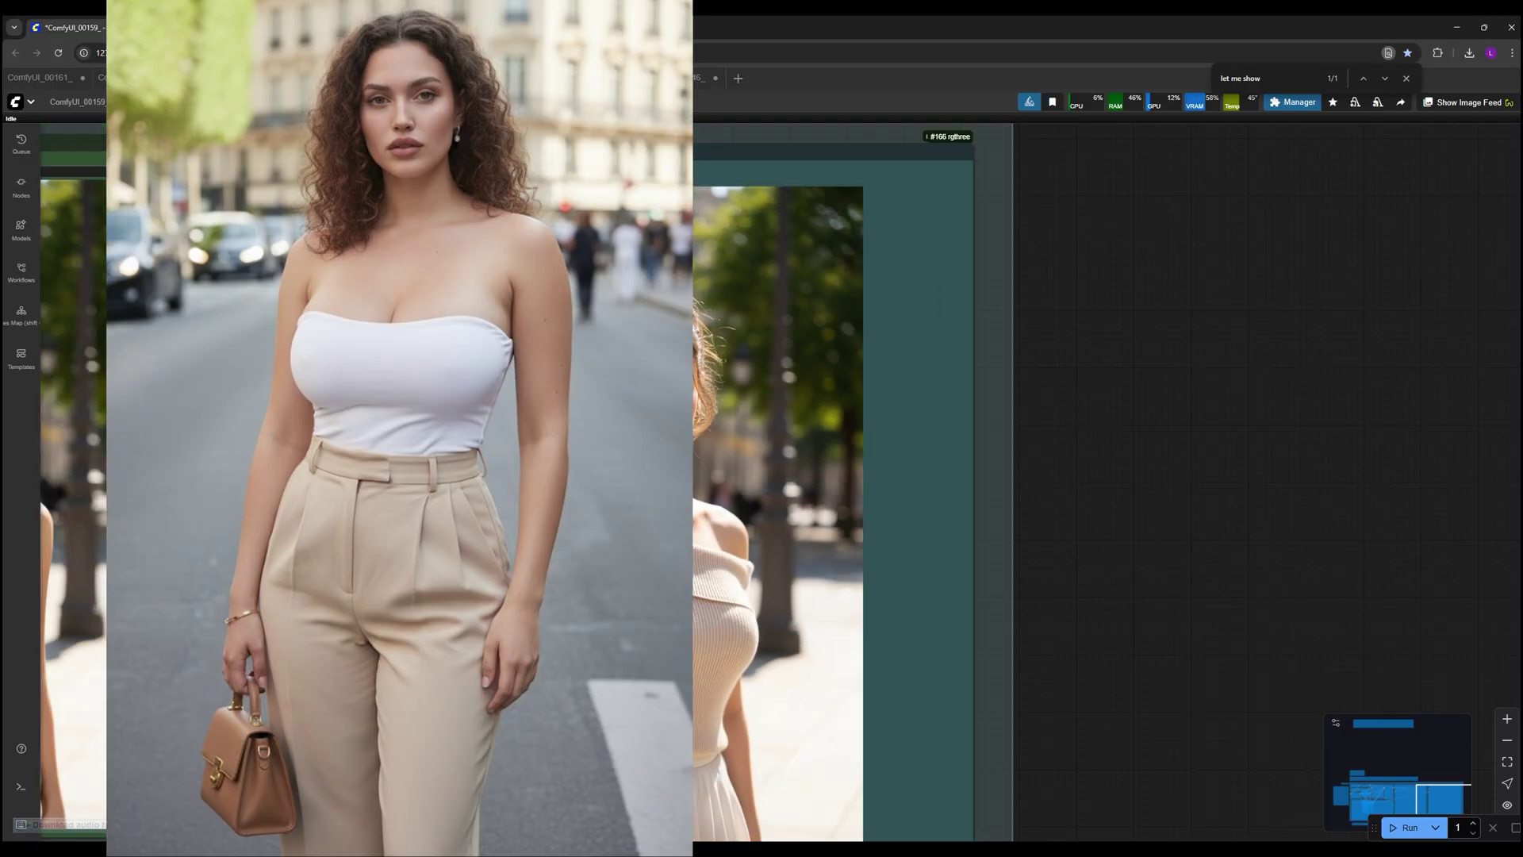
{"action": "scroll", "coordinate": [973, 378], "scroll_direction": "up", "scroll_amount": 3}
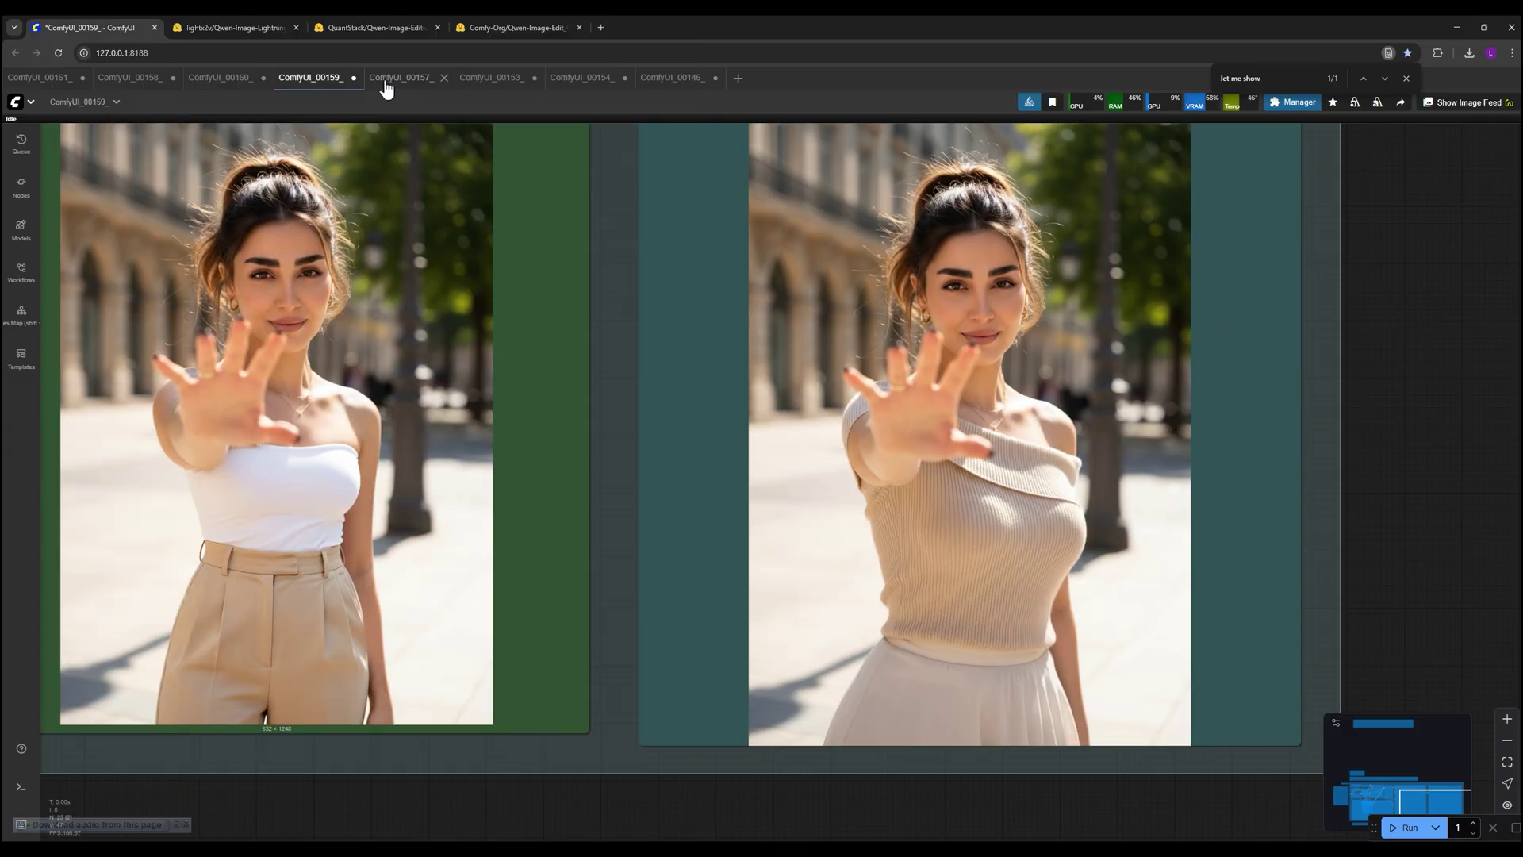
{"action": "left_click", "coordinate": [392, 79]}
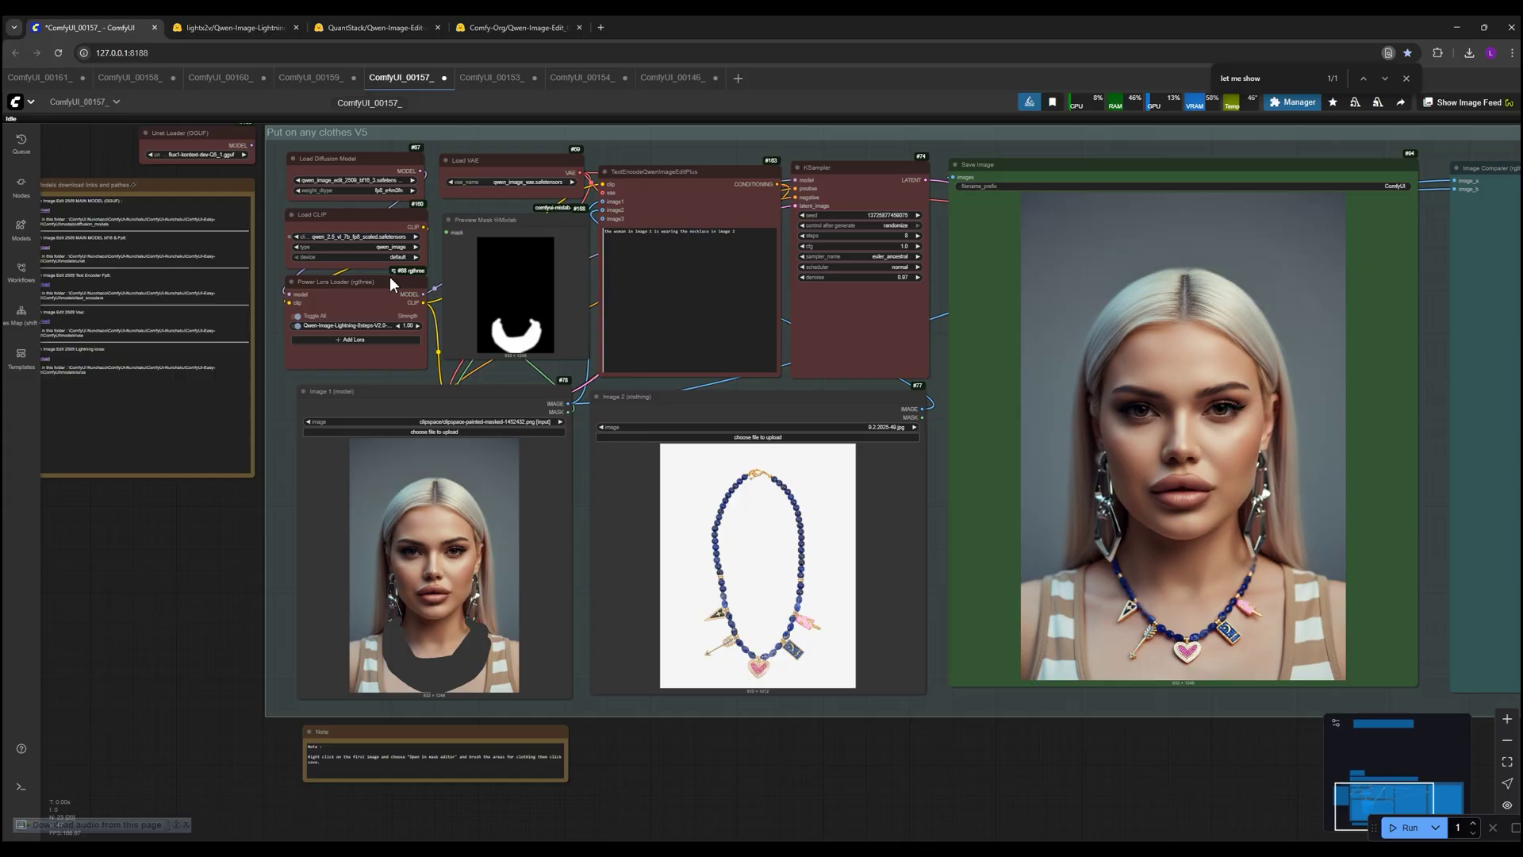
- Examine the ComfyUI_00157 workflow's neck-masked model, blue bead charm necklace reference, and generated image
{"action": "left_click_drag", "start_coordinate": [709, 728], "coordinate": [363, 768]}
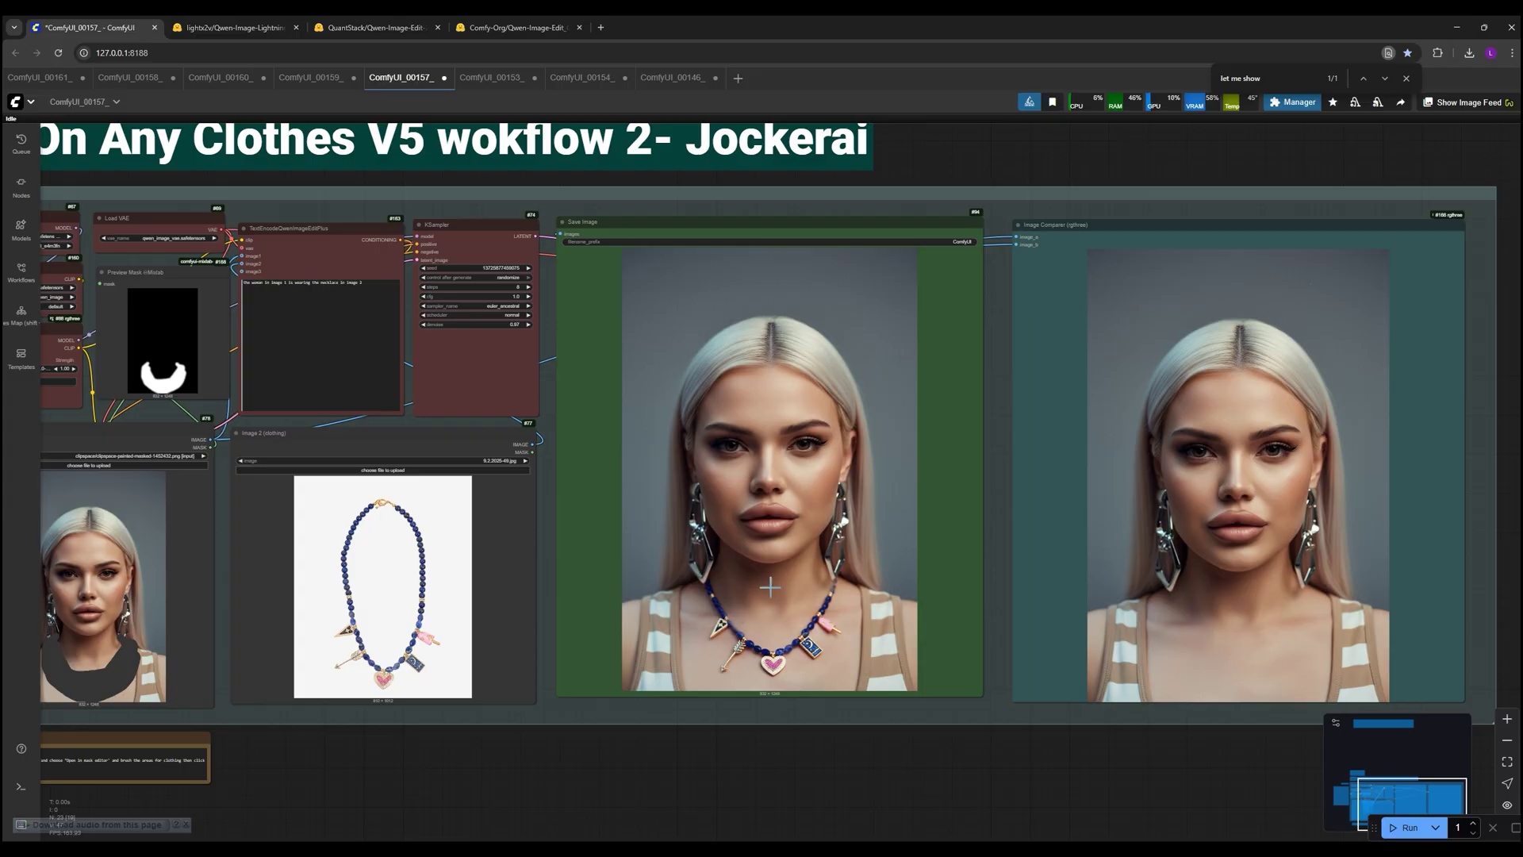
{"action": "scroll", "coordinate": [791, 557], "scroll_direction": "up", "scroll_amount": 2}
{"action": "scroll", "coordinate": [791, 557], "scroll_direction": "down", "scroll_amount": 2}
{"action": "left_click_drag", "start_coordinate": [411, 758], "coordinate": [483, 752]}
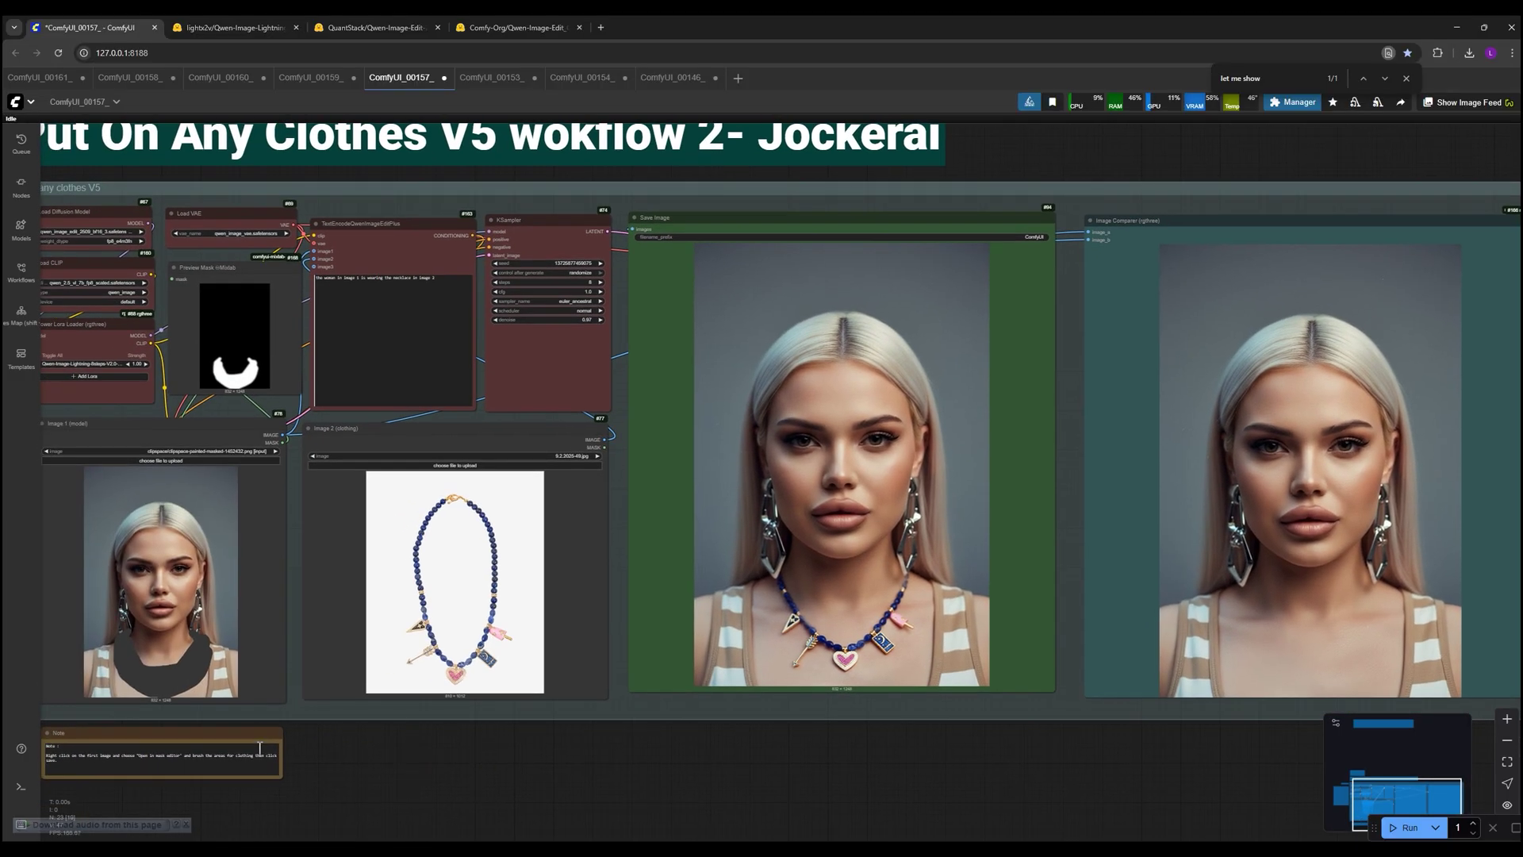
{"action": "scroll", "coordinate": [259, 747], "scroll_direction": "left", "scroll_amount": 2}
{"action": "scroll", "coordinate": [289, 654], "scroll_direction": "up", "scroll_amount": 2}
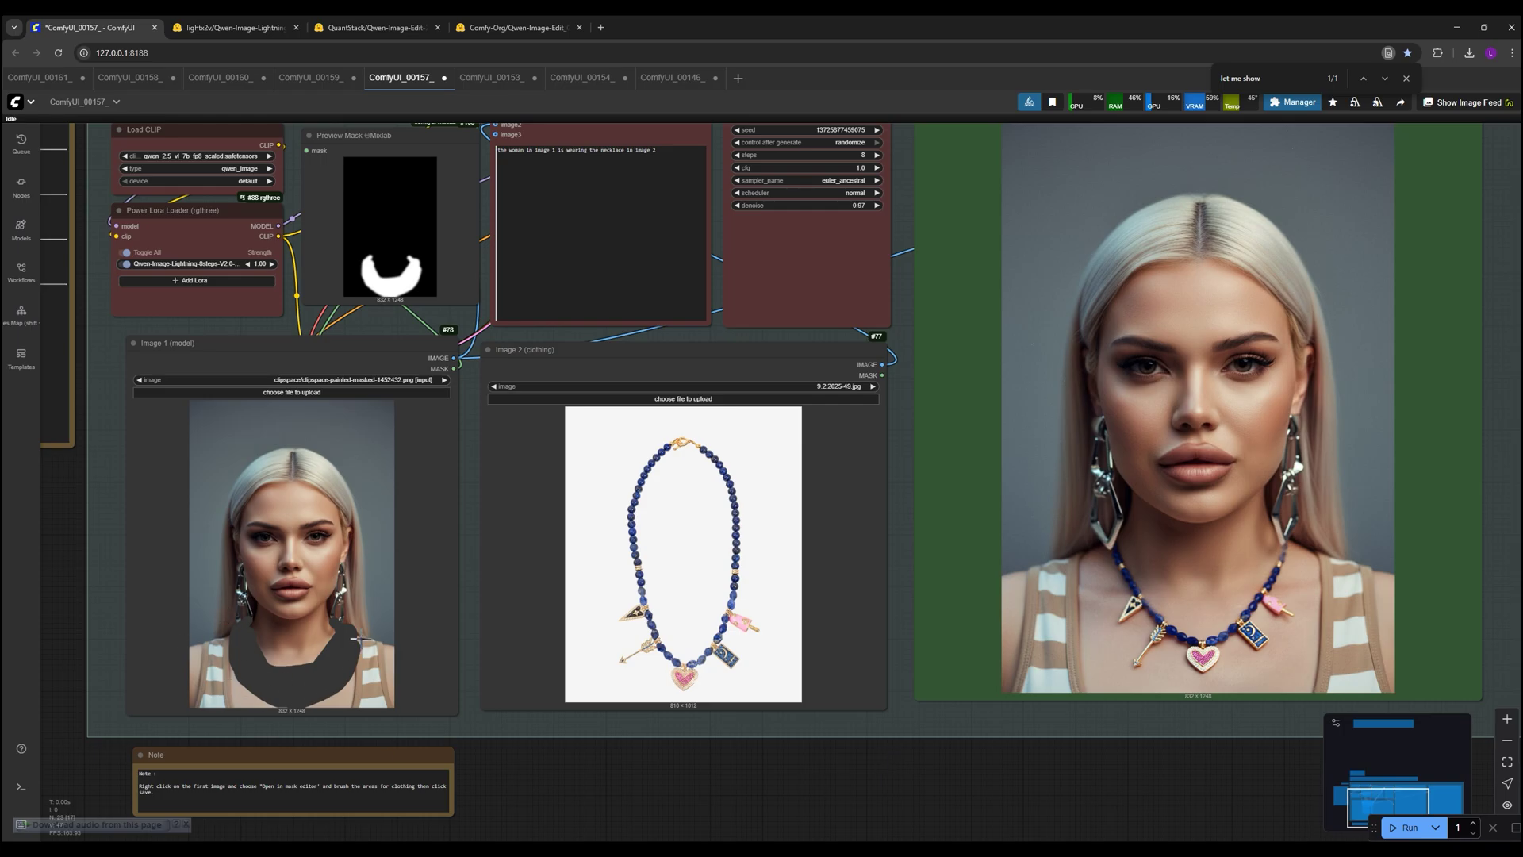
- Compare the blue bead necklace result with the original portrait in the Image Comparer
{"action": "left_click_drag", "start_coordinate": [992, 732], "coordinate": [226, 769]}
{"action": "left_click_drag", "start_coordinate": [718, 784], "coordinate": [287, 811]}
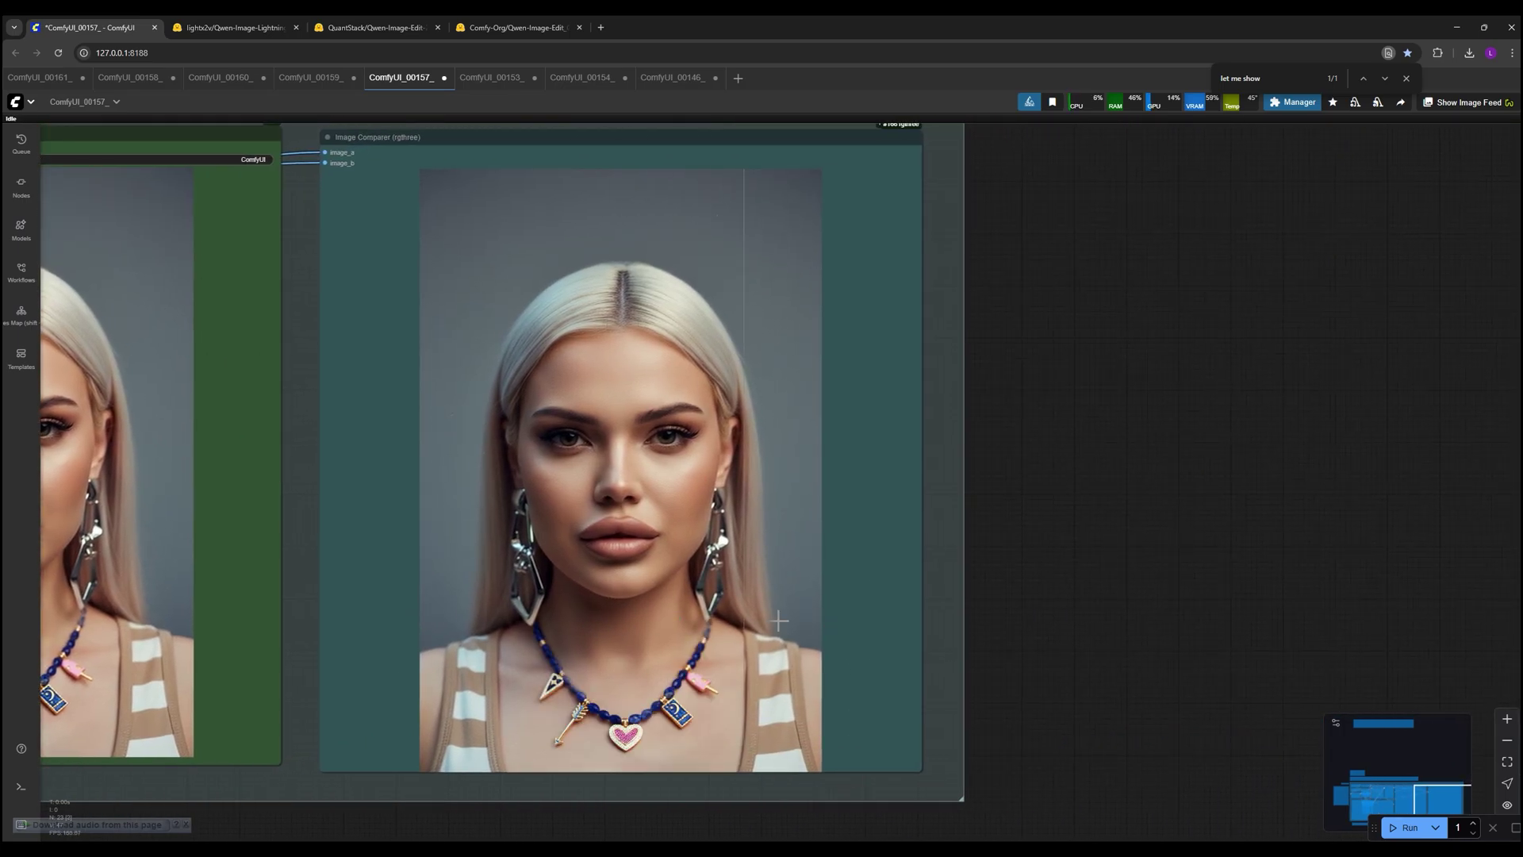
{"action": "left_click_drag", "start_coordinate": [305, 629], "coordinate": [486, 614]}
{"action": "scroll", "coordinate": [617, 613], "scroll_direction": "up", "scroll_amount": 2}
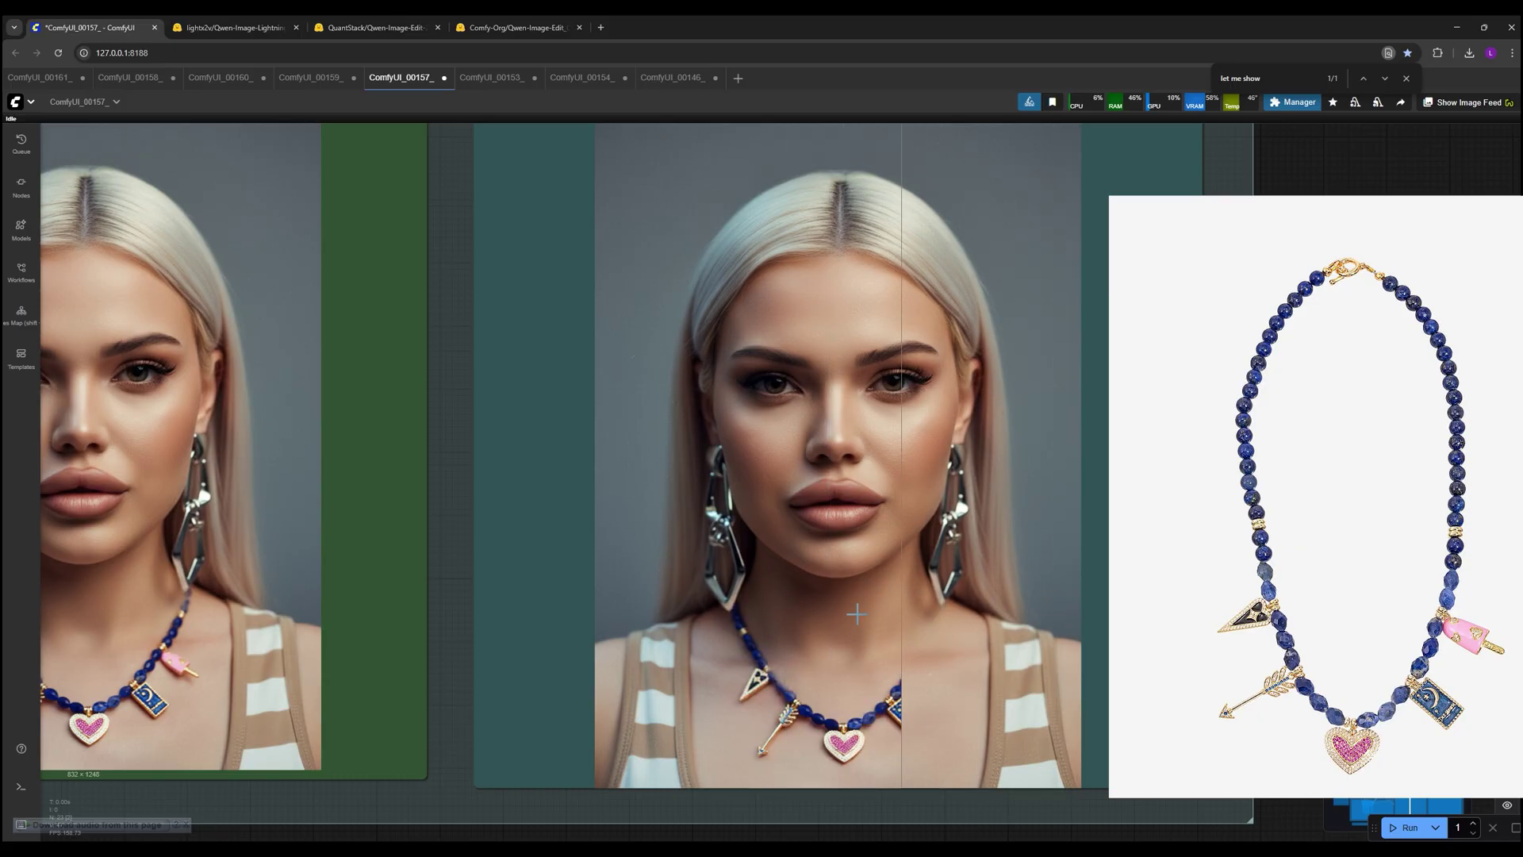
{"action": "scroll", "coordinate": [657, 596], "scroll_direction": "up", "scroll_amount": 2}
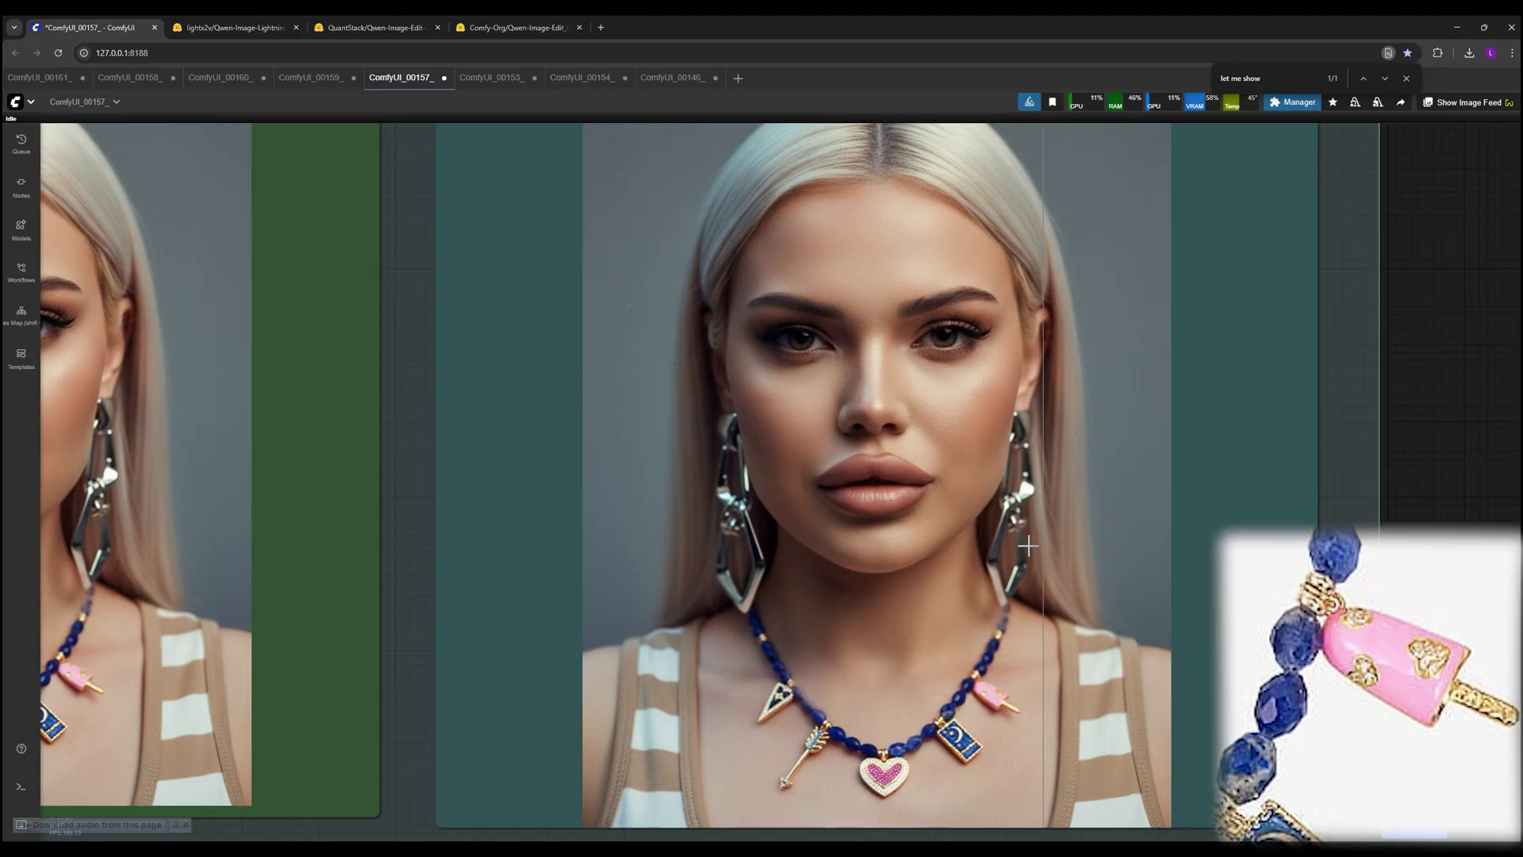
- Inspect the bead necklace's charms closely in the saved image, focusing on the pink popsicle charm
{"action": "left_click_drag", "start_coordinate": [405, 762], "coordinate": [872, 733]}
{"action": "scroll", "coordinate": [572, 669], "scroll_direction": "up", "scroll_amount": 10}
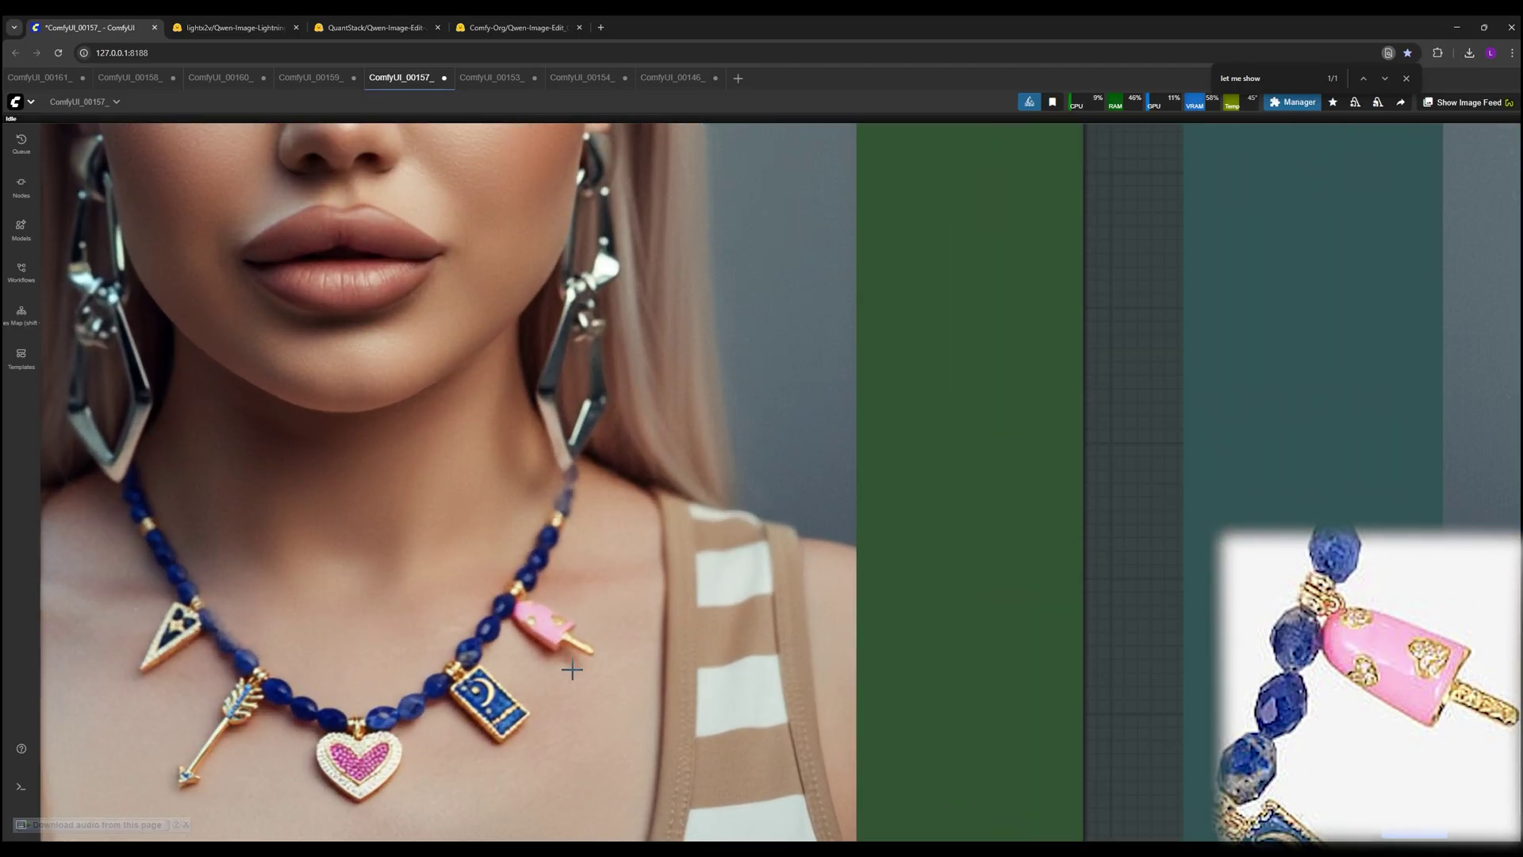
{"action": "left_click_drag", "start_coordinate": [1095, 584], "coordinate": [1519, 533]}
{"action": "scroll", "coordinate": [785, 591], "scroll_direction": "down", "scroll_amount": 5}
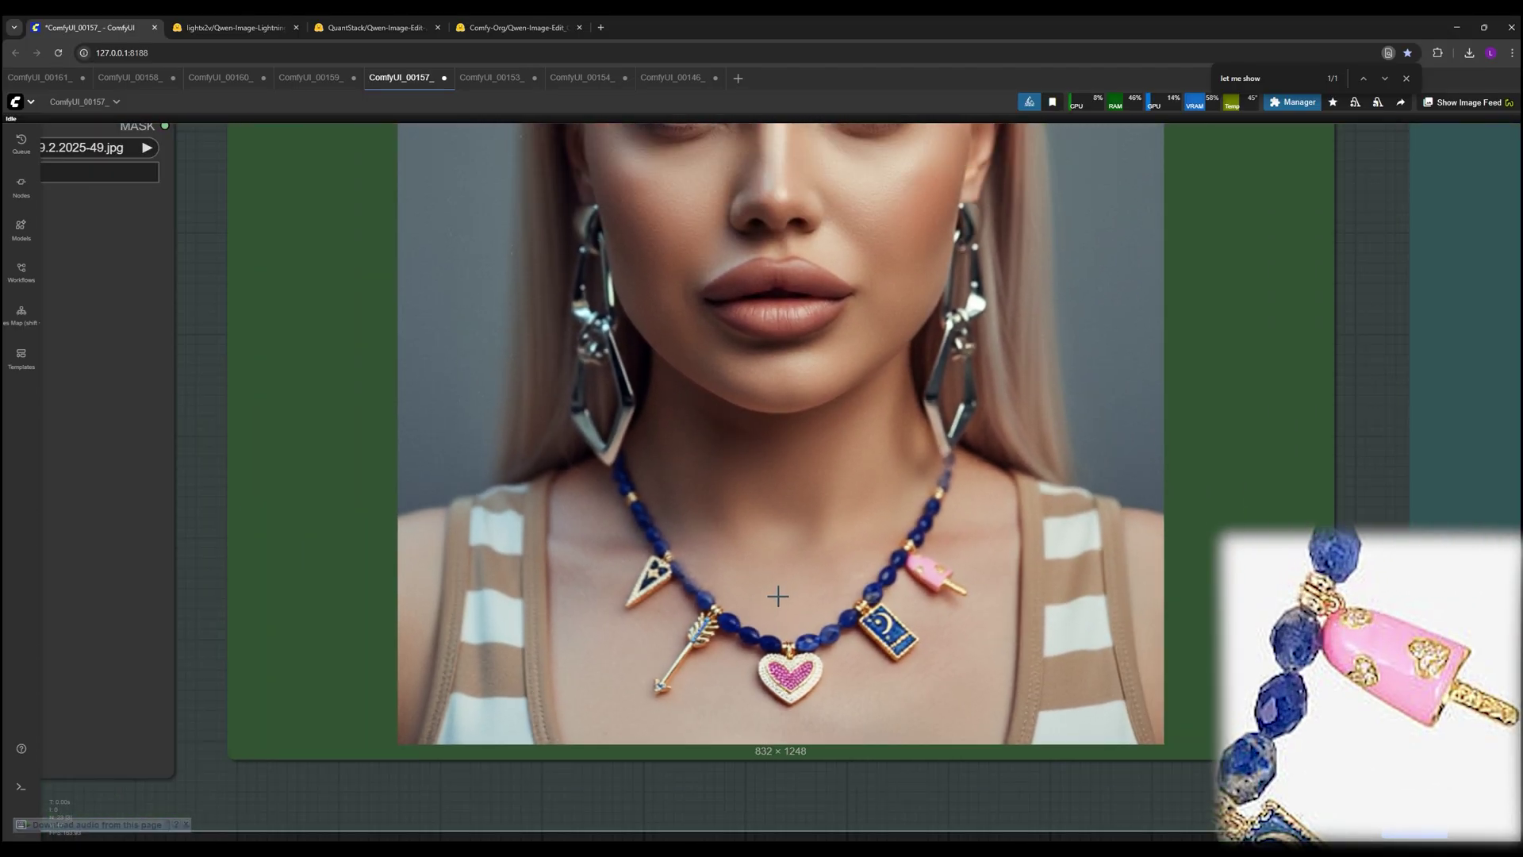
{"action": "left_click_drag", "start_coordinate": [282, 555], "coordinate": [317, 634]}
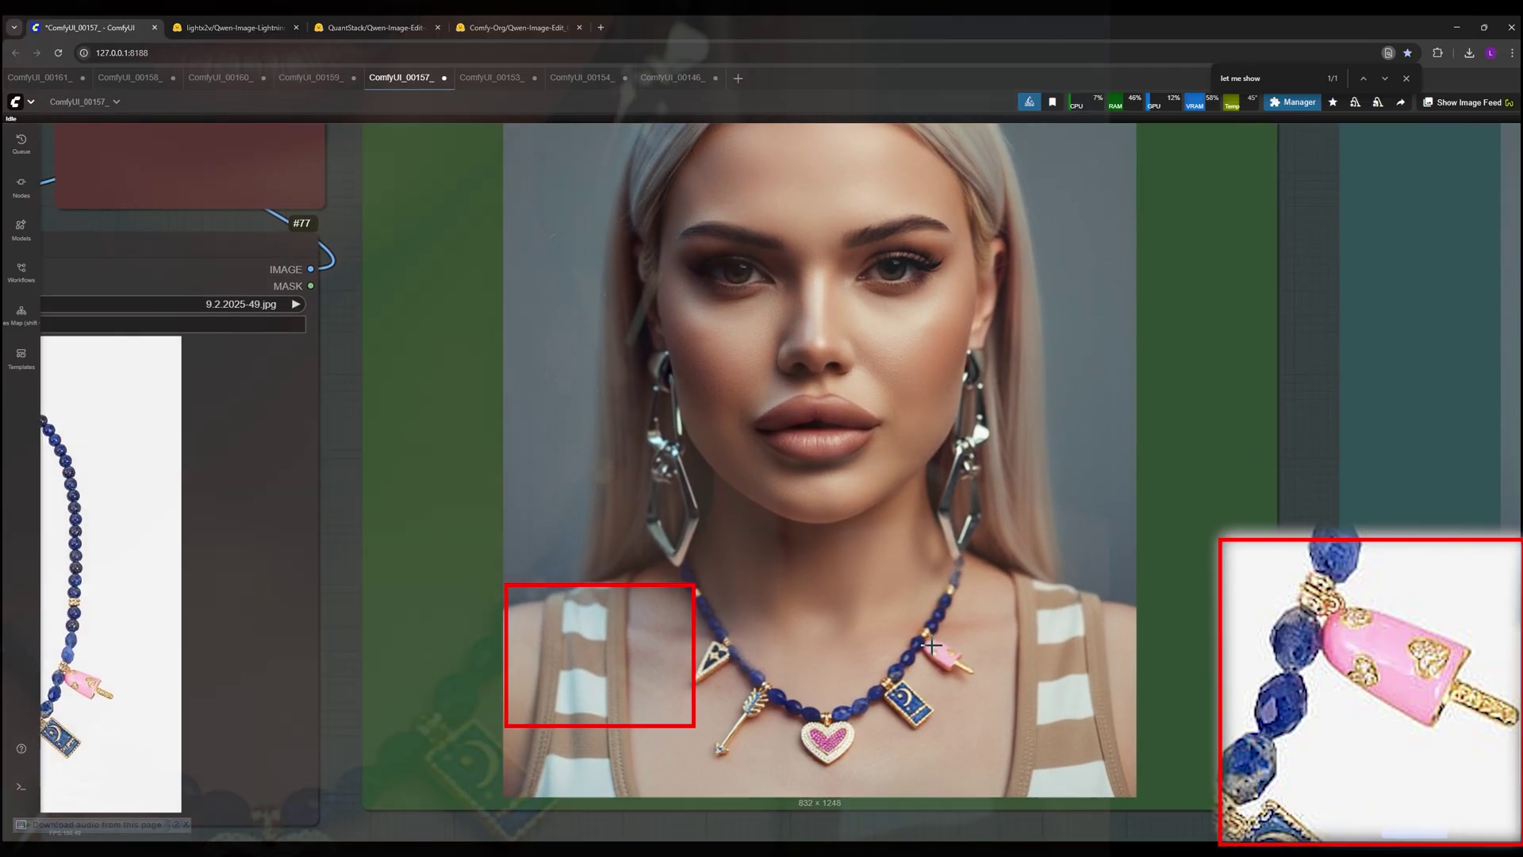
{"action": "scroll", "coordinate": [952, 651], "scroll_direction": "up", "scroll_amount": 9}
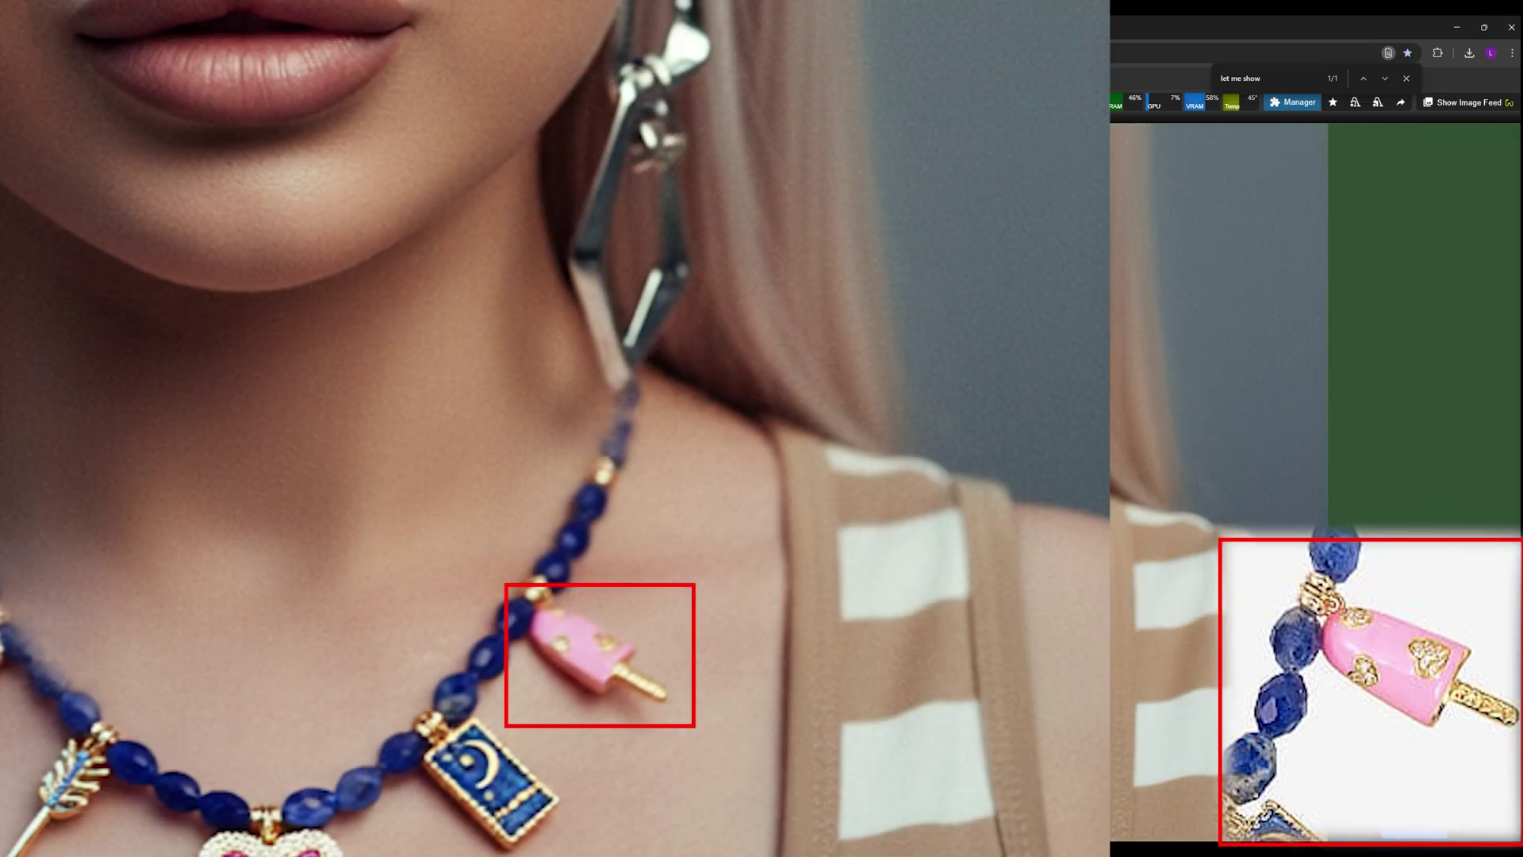
{"action": "scroll", "coordinate": [952, 650], "scroll_direction": "down", "scroll_amount": 1}
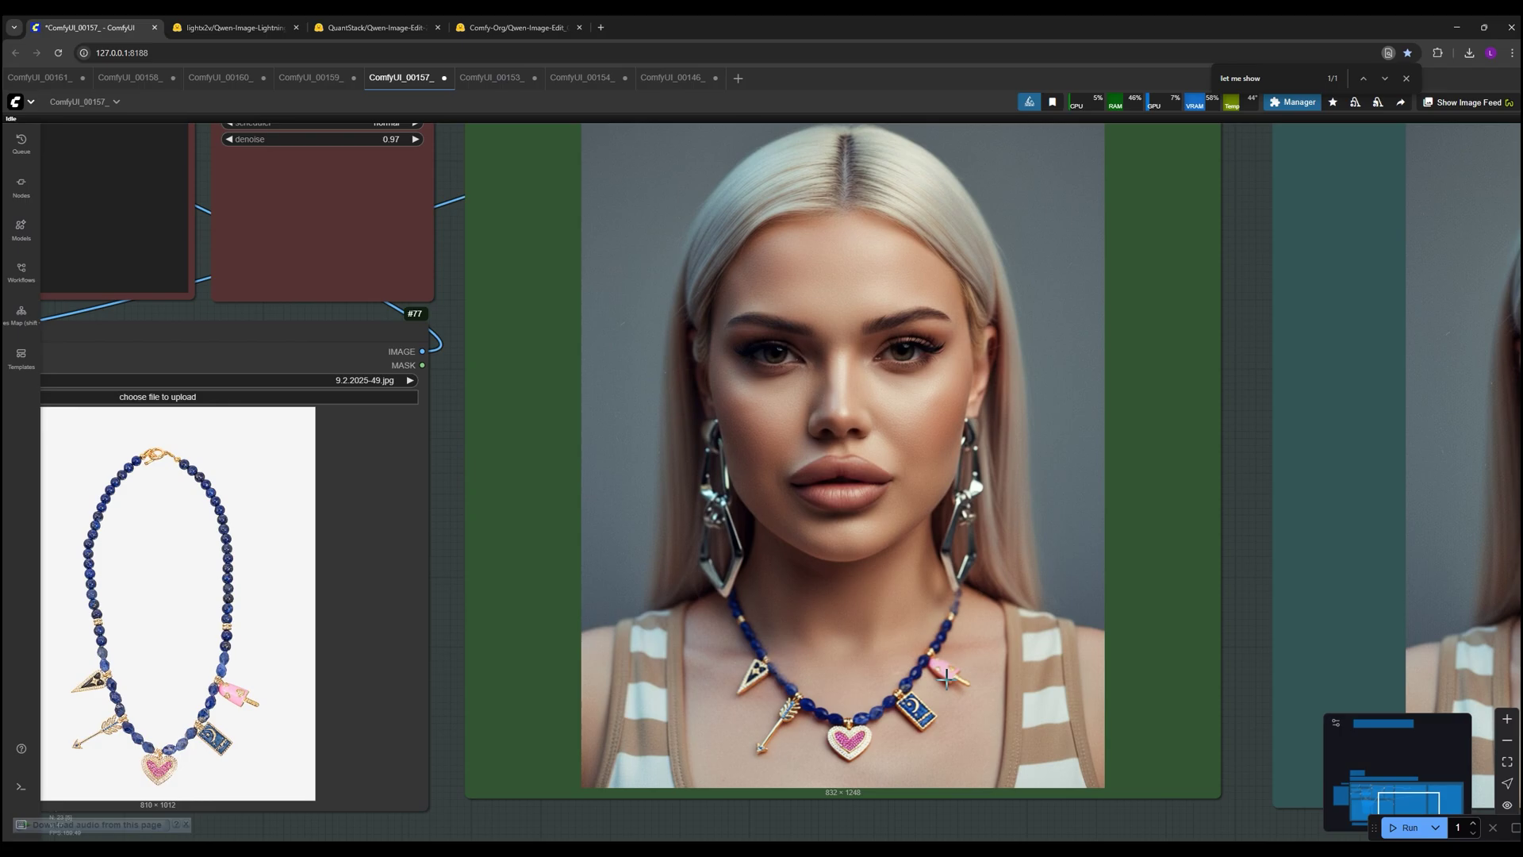
- Return to the Image Comparer and check the model's face and neckline against the original portrait
{"action": "scroll", "coordinate": [1050, 776], "scroll_direction": "down", "scroll_amount": 2}
{"action": "scroll", "coordinate": [1073, 788], "scroll_direction": "up", "scroll_amount": 3}
{"action": "left_click_drag", "start_coordinate": [1072, 788], "coordinate": [254, 782]}
{"action": "scroll", "coordinate": [595, 567], "scroll_direction": "up", "scroll_amount": 4}
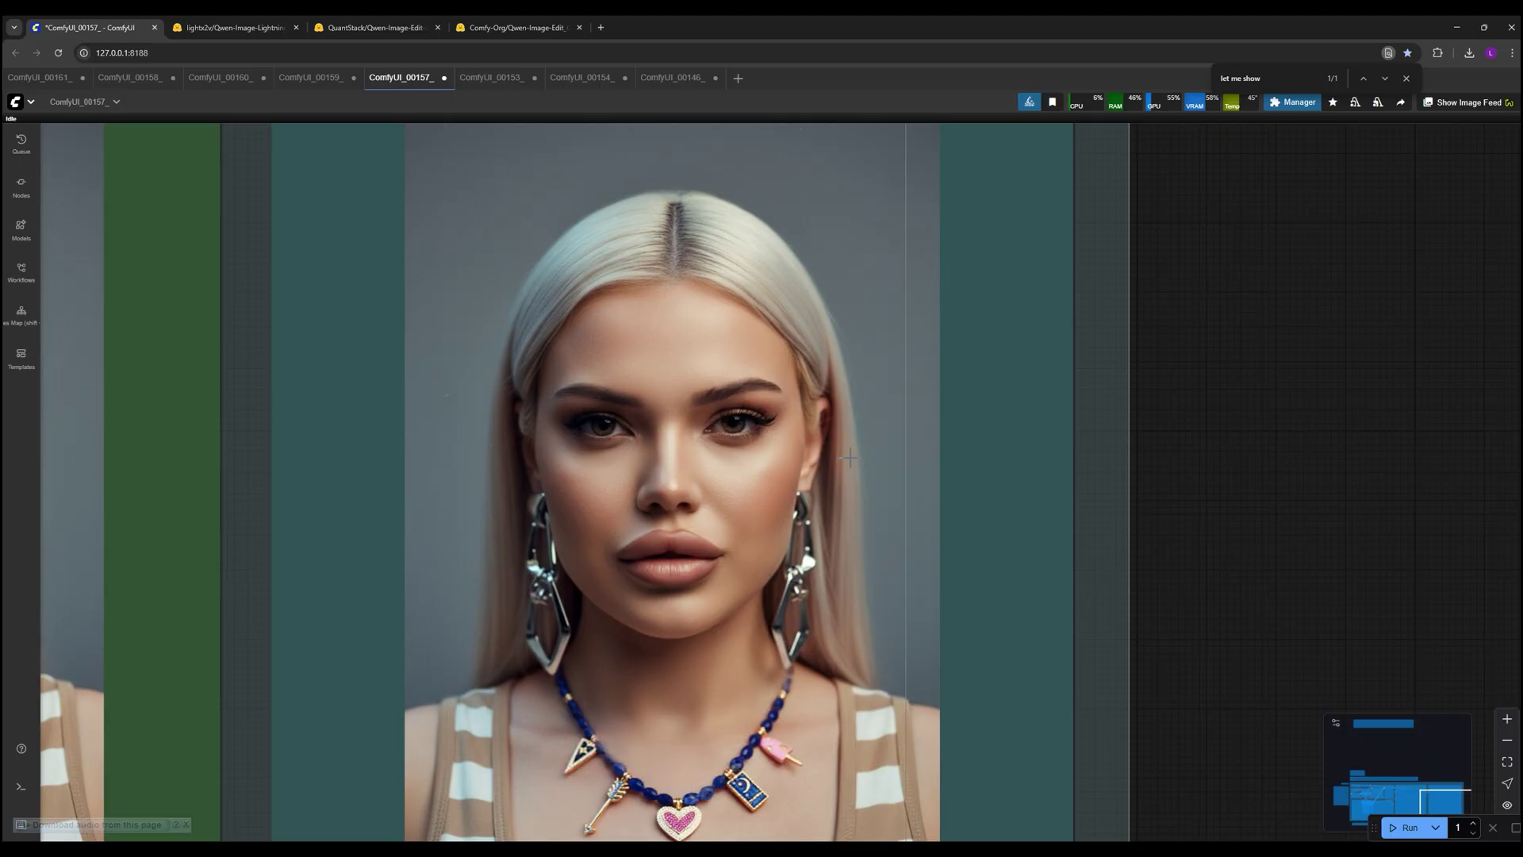
- Switch to the ComfyUI_00153 workflow and examine its sapphire necklace reference, generated image, and comparison
{"action": "left_click", "coordinate": [483, 79]}
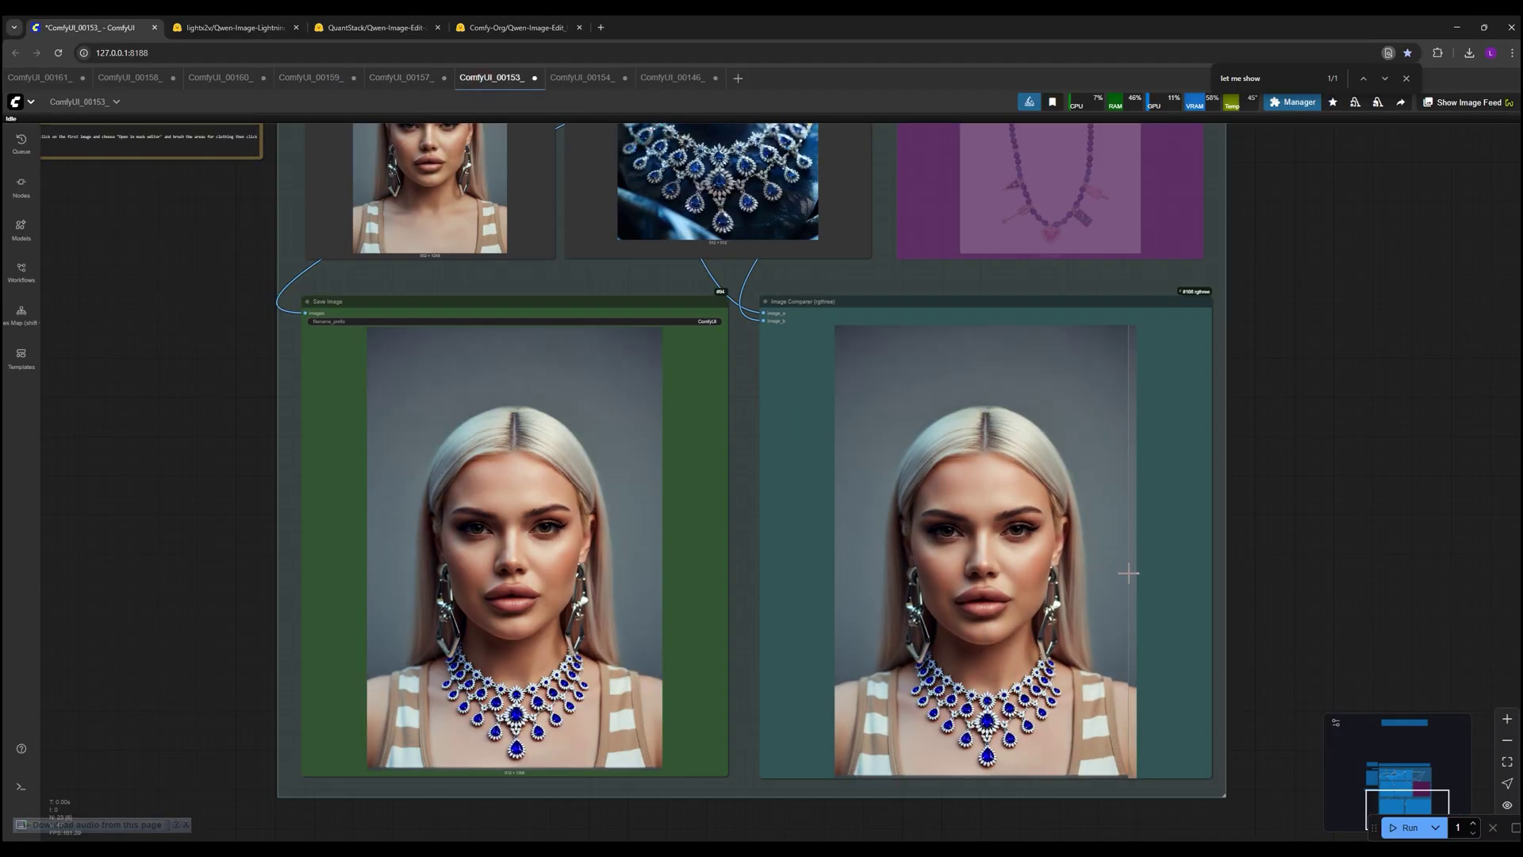
{"action": "scroll", "coordinate": [1135, 614], "scroll_direction": "up", "scroll_amount": 3}
{"action": "scroll", "coordinate": [1084, 623], "scroll_direction": "down", "scroll_amount": 4}
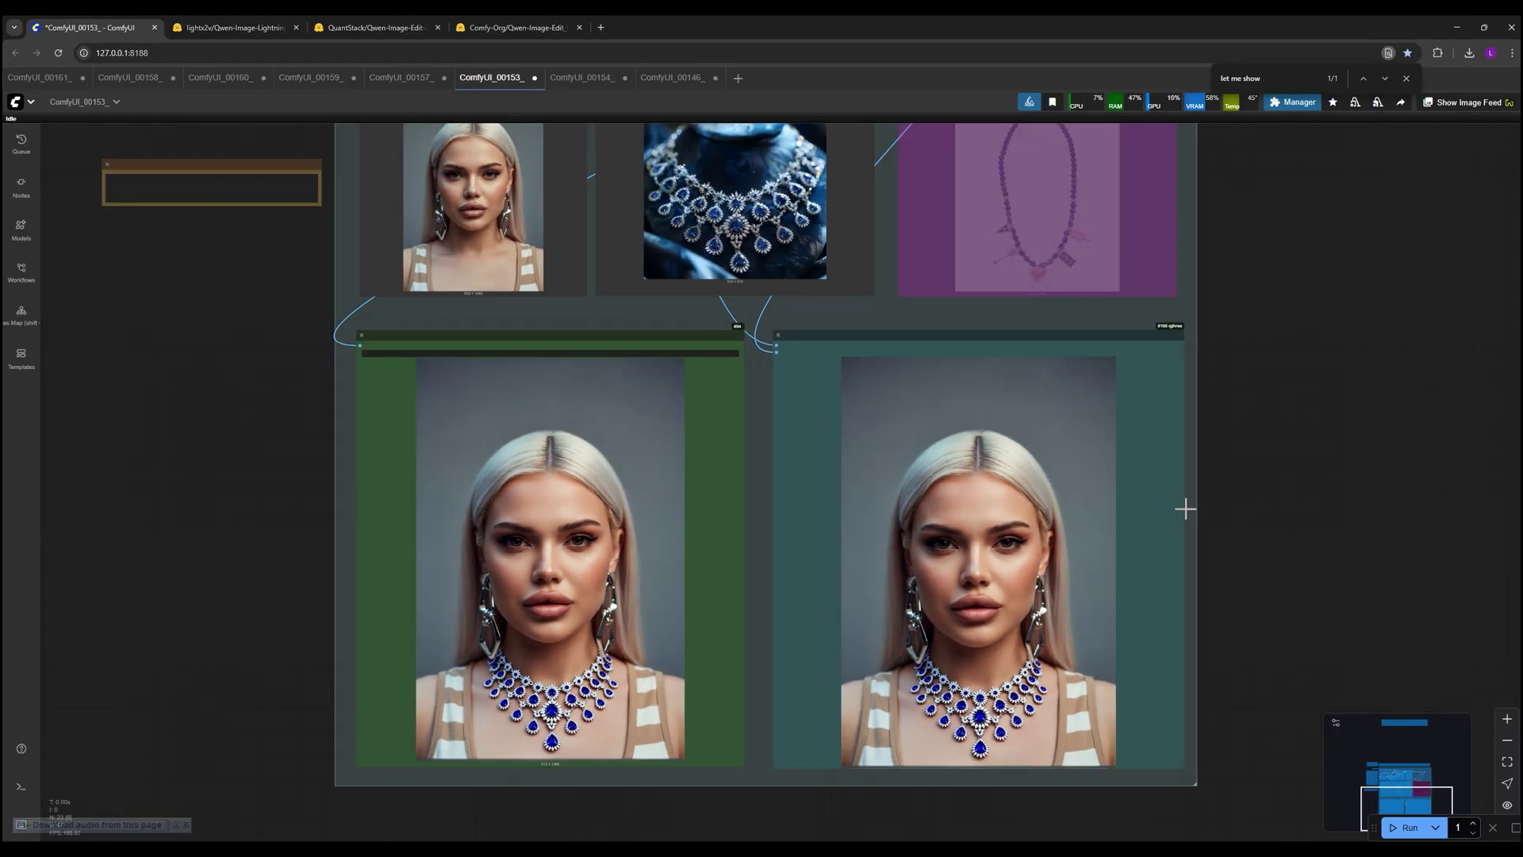
{"action": "left_click_drag", "start_coordinate": [1285, 408], "coordinate": [1158, 377]}
{"action": "scroll", "coordinate": [798, 542], "scroll_direction": "up", "scroll_amount": 2}
{"action": "scroll", "coordinate": [813, 543], "scroll_direction": "down", "scroll_amount": 4}
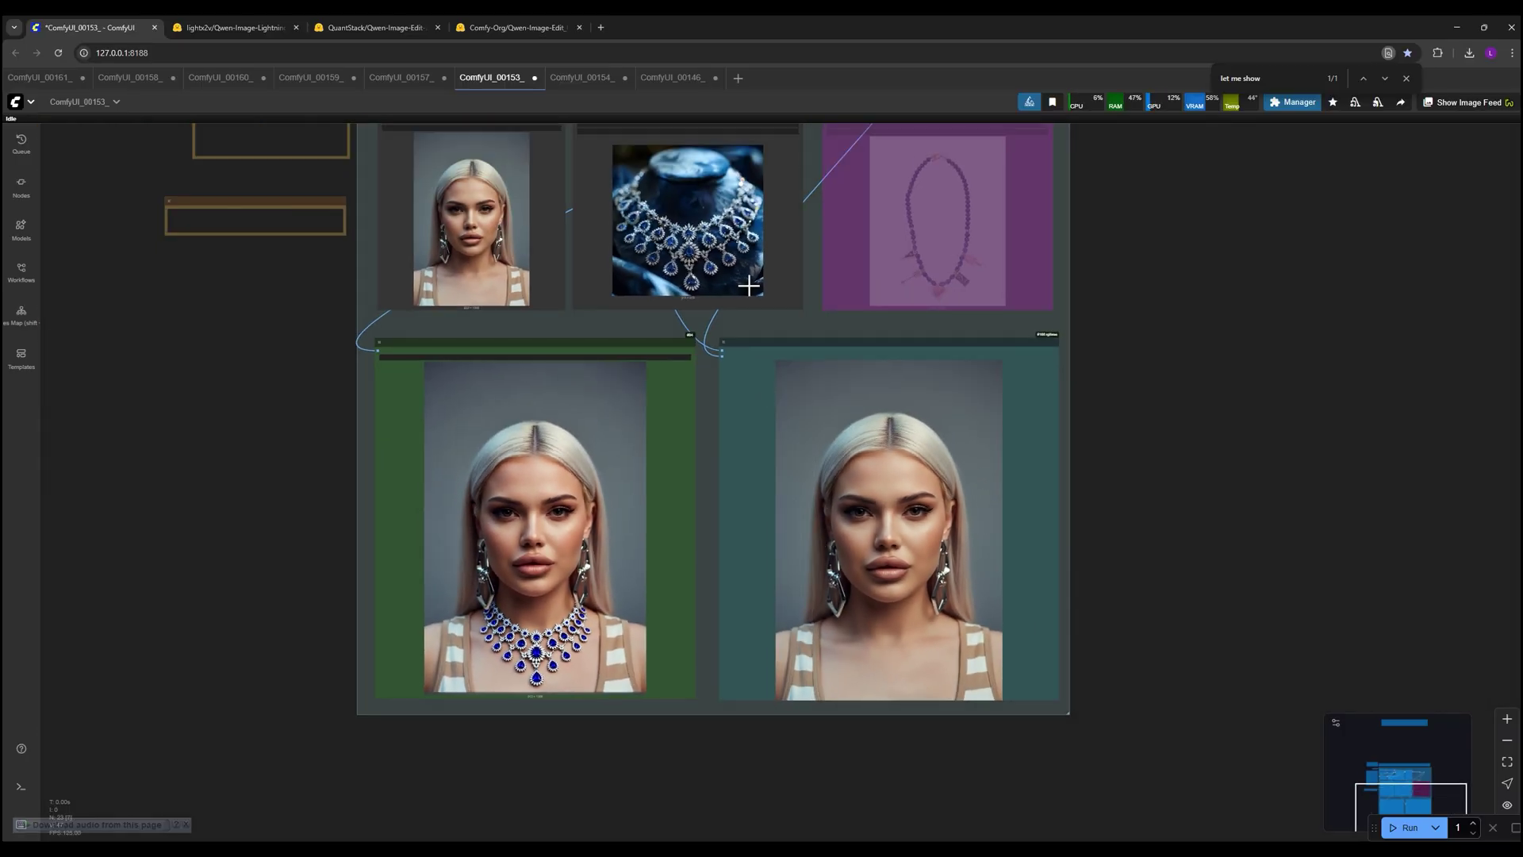
{"action": "left_click_drag", "start_coordinate": [811, 281], "coordinate": [806, 366]}
{"action": "left_click_drag", "start_coordinate": [1254, 639], "coordinate": [1314, 461]}
- Compare the sapphire necklace result with the original portrait up close in the Image Comparer
{"action": "scroll", "coordinate": [892, 460], "scroll_direction": "up", "scroll_amount": 4}
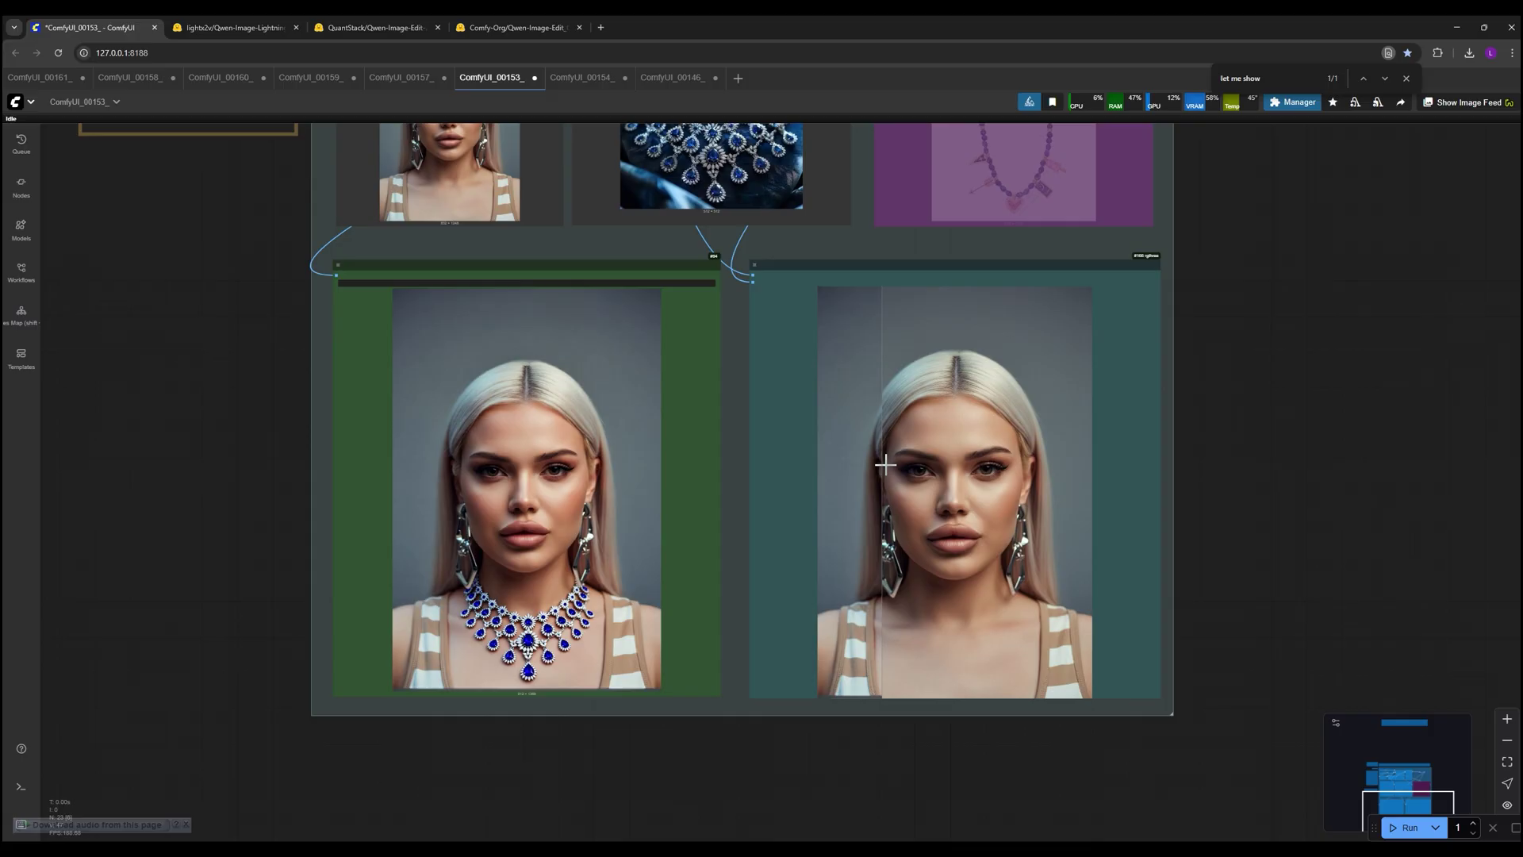
{"action": "scroll", "coordinate": [1111, 501], "scroll_direction": "up", "scroll_amount": 3}
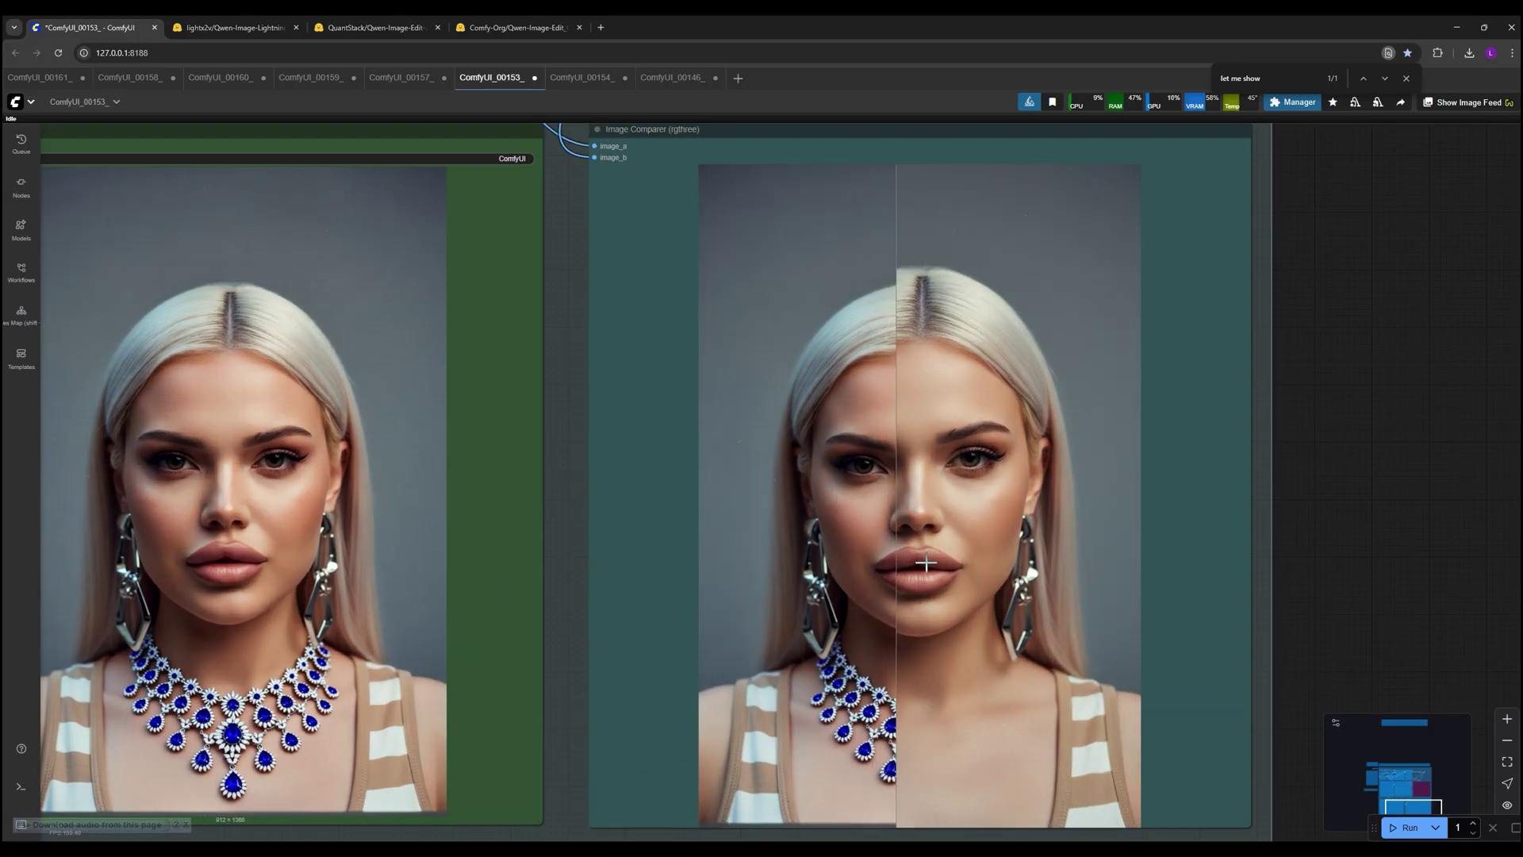
{"action": "scroll", "coordinate": [1087, 568], "scroll_direction": "up", "scroll_amount": 1}
{"action": "scroll", "coordinate": [995, 523], "scroll_direction": "up", "scroll_amount": 1}
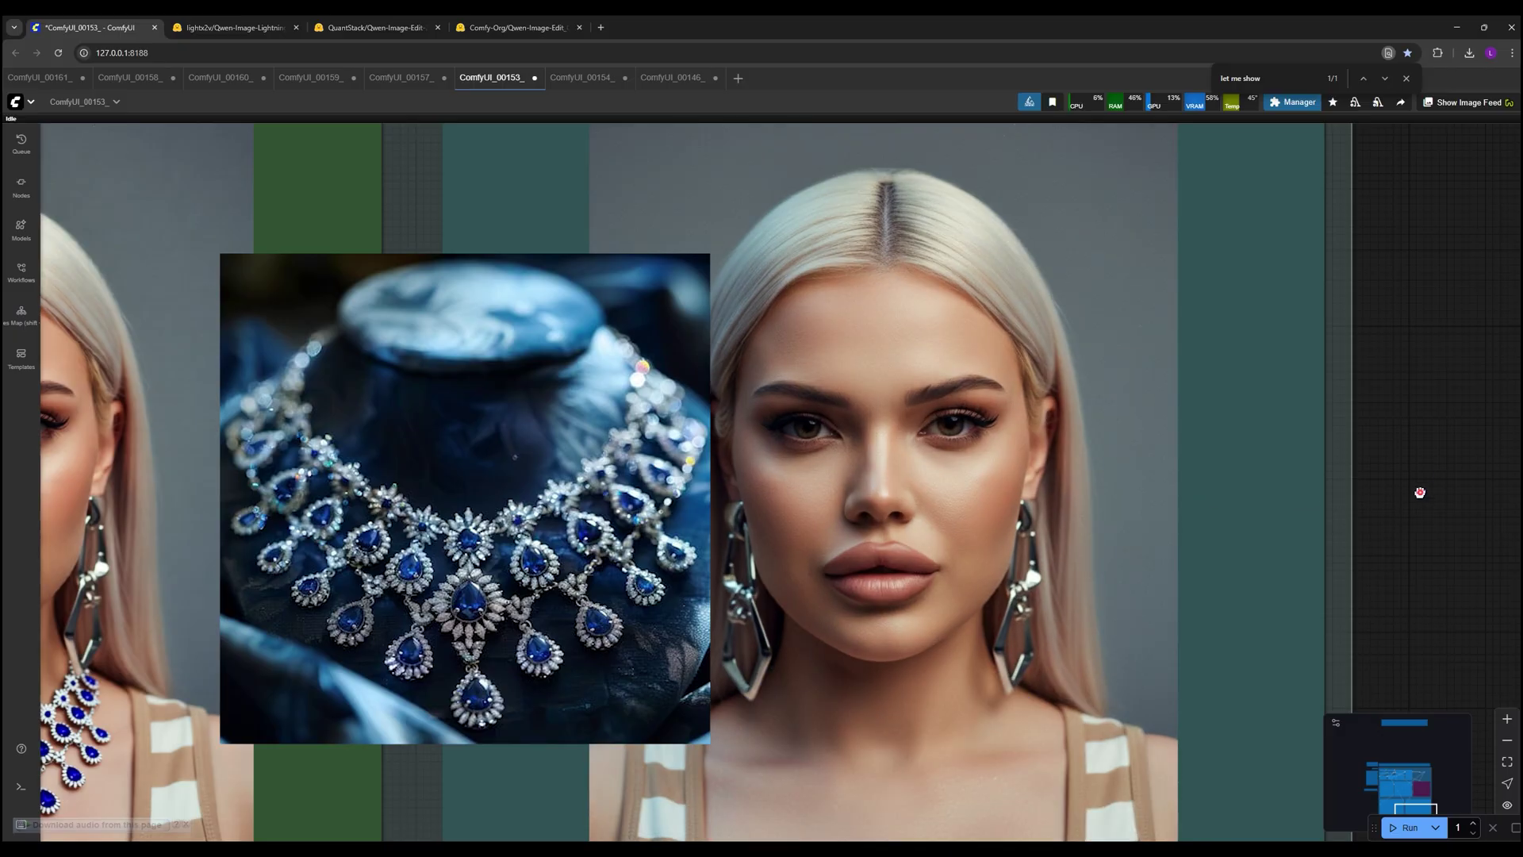
{"action": "left_click_drag", "start_coordinate": [1417, 493], "coordinate": [1519, 285]}
{"action": "scroll", "coordinate": [1360, 383], "scroll_direction": "down", "scroll_amount": 1}
{"action": "left_click_drag", "start_coordinate": [1485, 349], "coordinate": [1493, 445]}
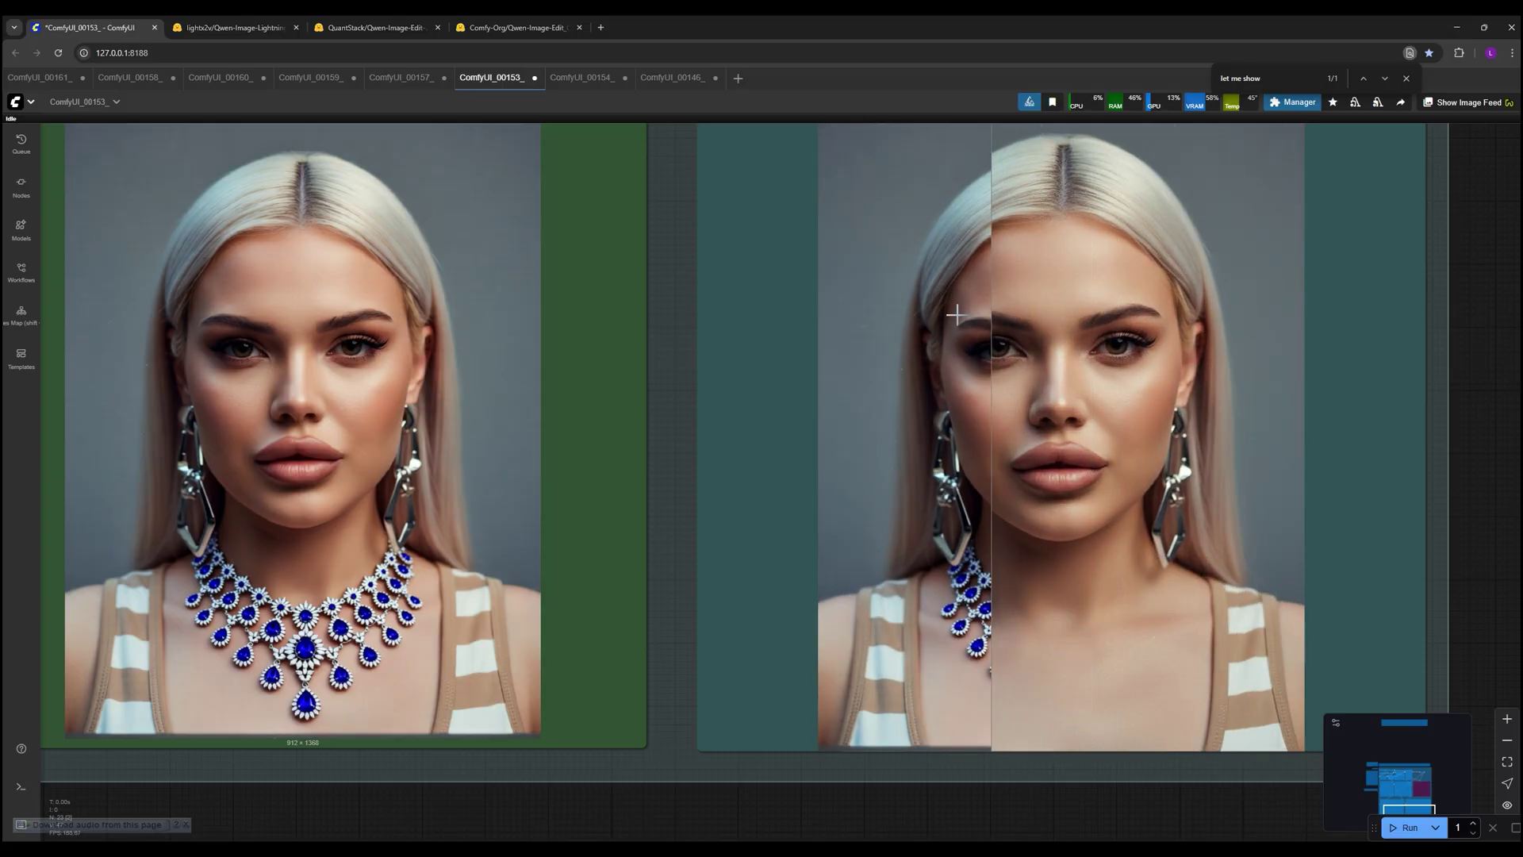
- Switch to the ComfyUI_00146 workflow and compare the blue and yellow sneakers result with the original barefoot photo
{"action": "left_click", "coordinate": [580, 79]}
{"action": "left_click", "coordinate": [663, 79]}
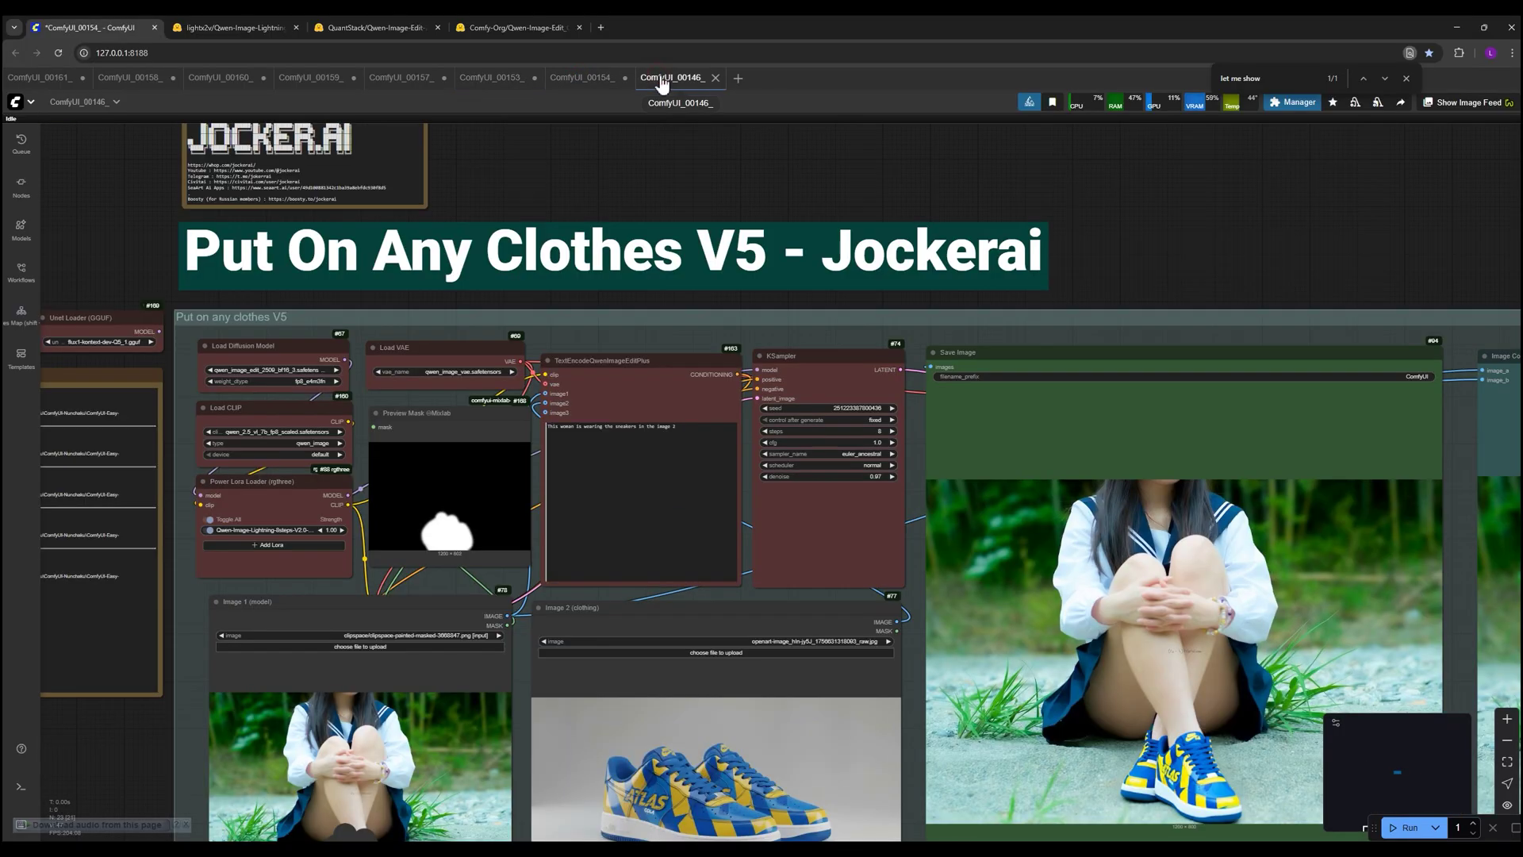
{"action": "left_click_drag", "start_coordinate": [1088, 251], "coordinate": [1188, 66]}
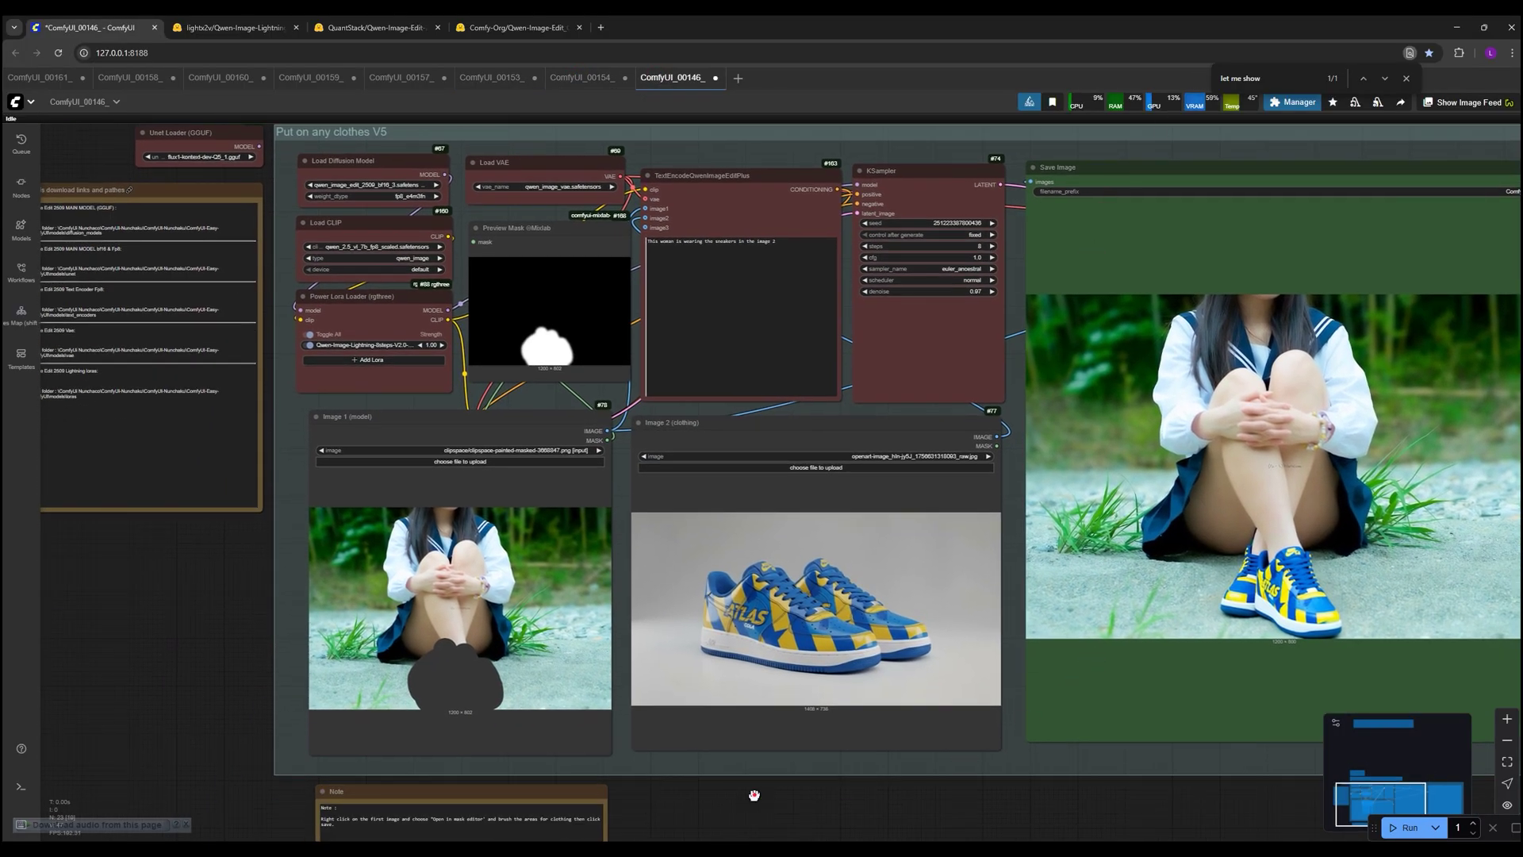
{"action": "scroll", "coordinate": [754, 795], "scroll_direction": "right", "scroll_amount": 10}
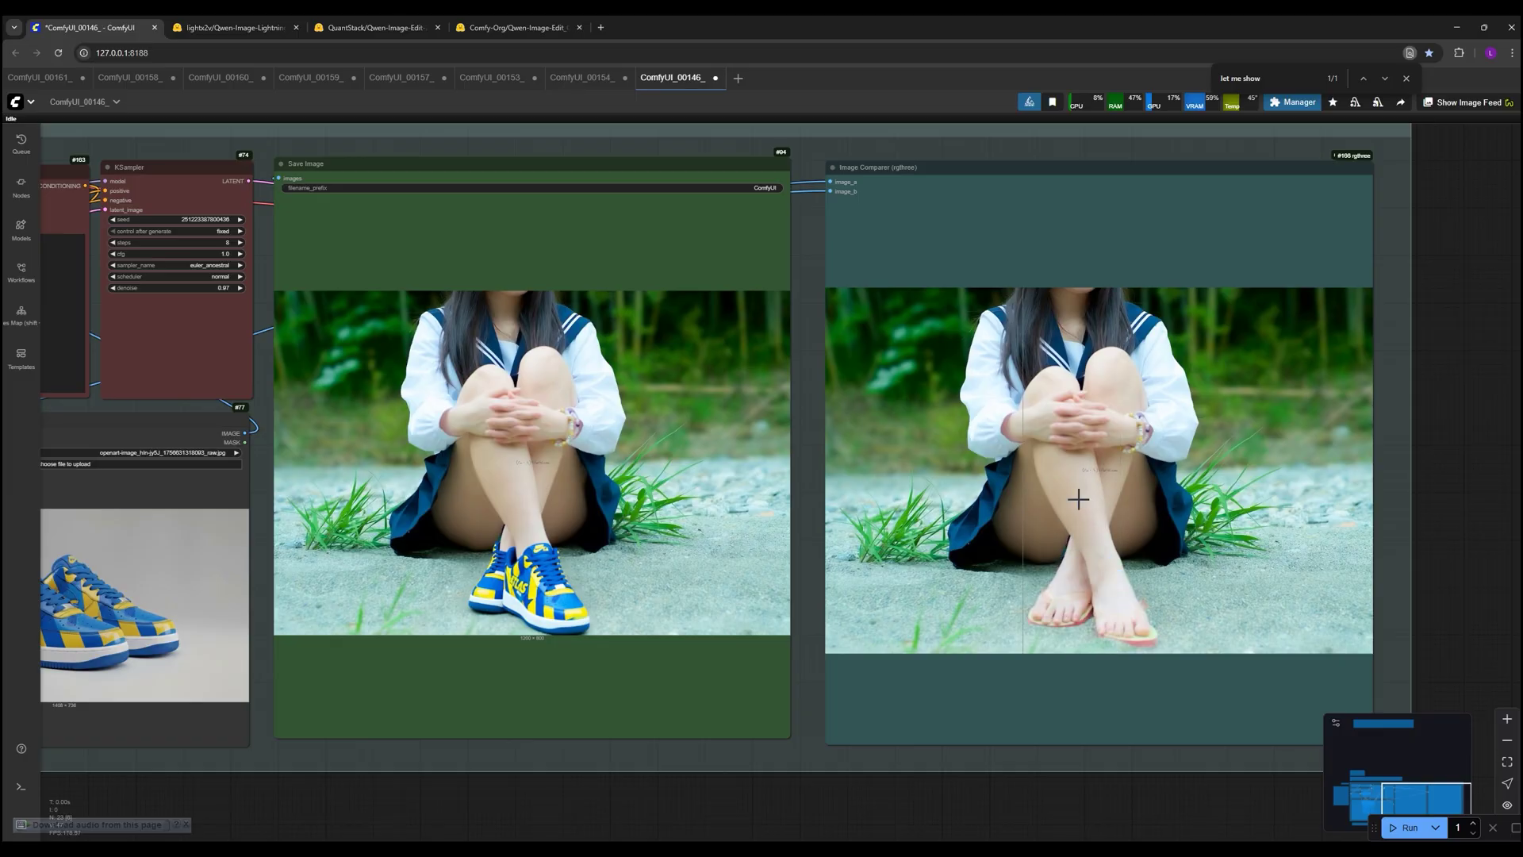
{"action": "scroll", "coordinate": [989, 405], "scroll_direction": "up", "scroll_amount": 2}
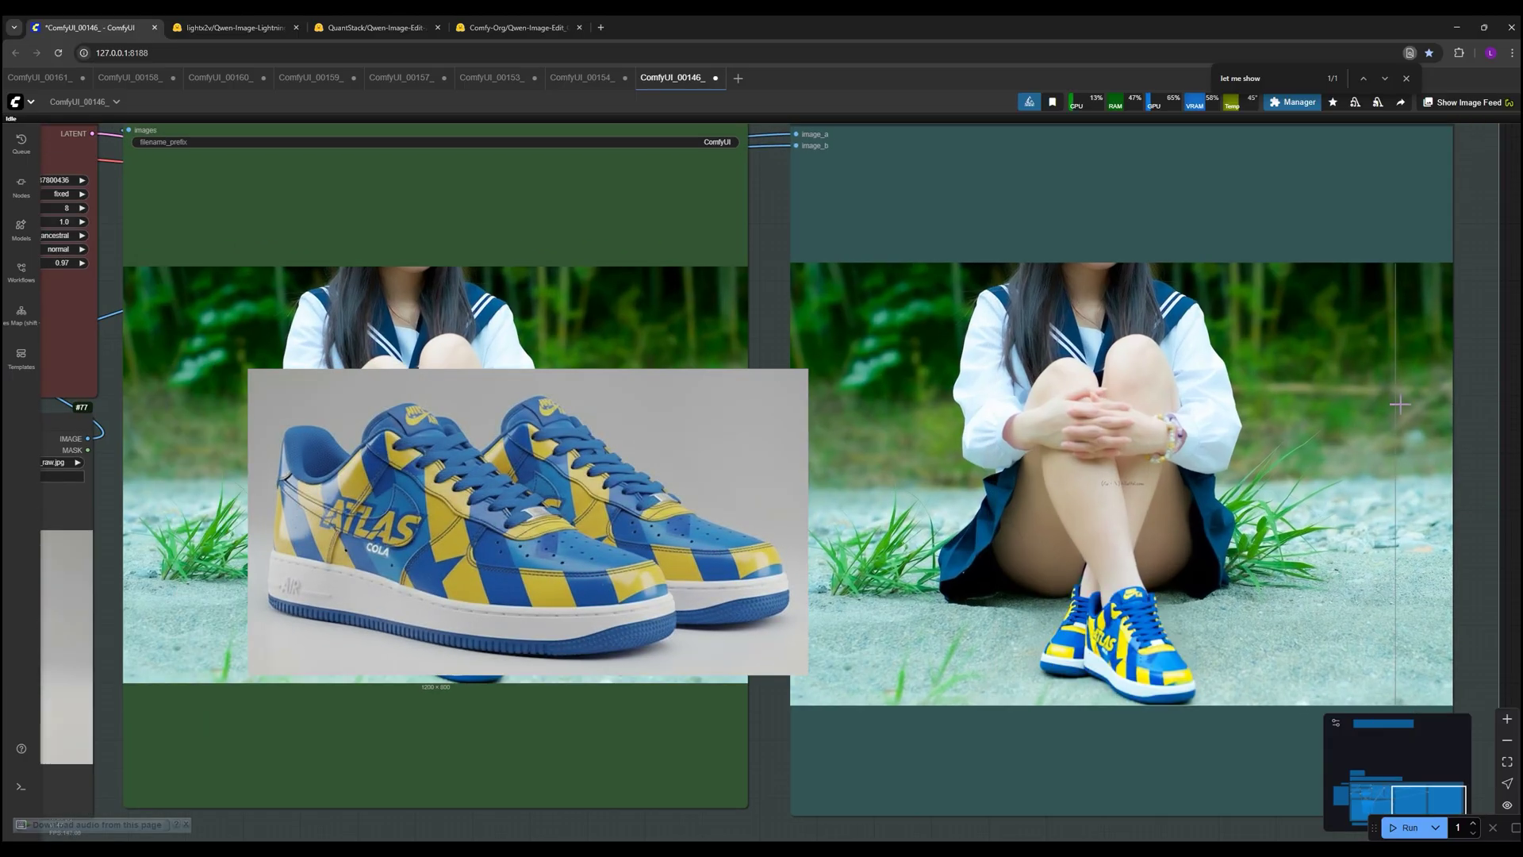
{"action": "scroll", "coordinate": [870, 428], "scroll_direction": "down", "scroll_amount": 3}
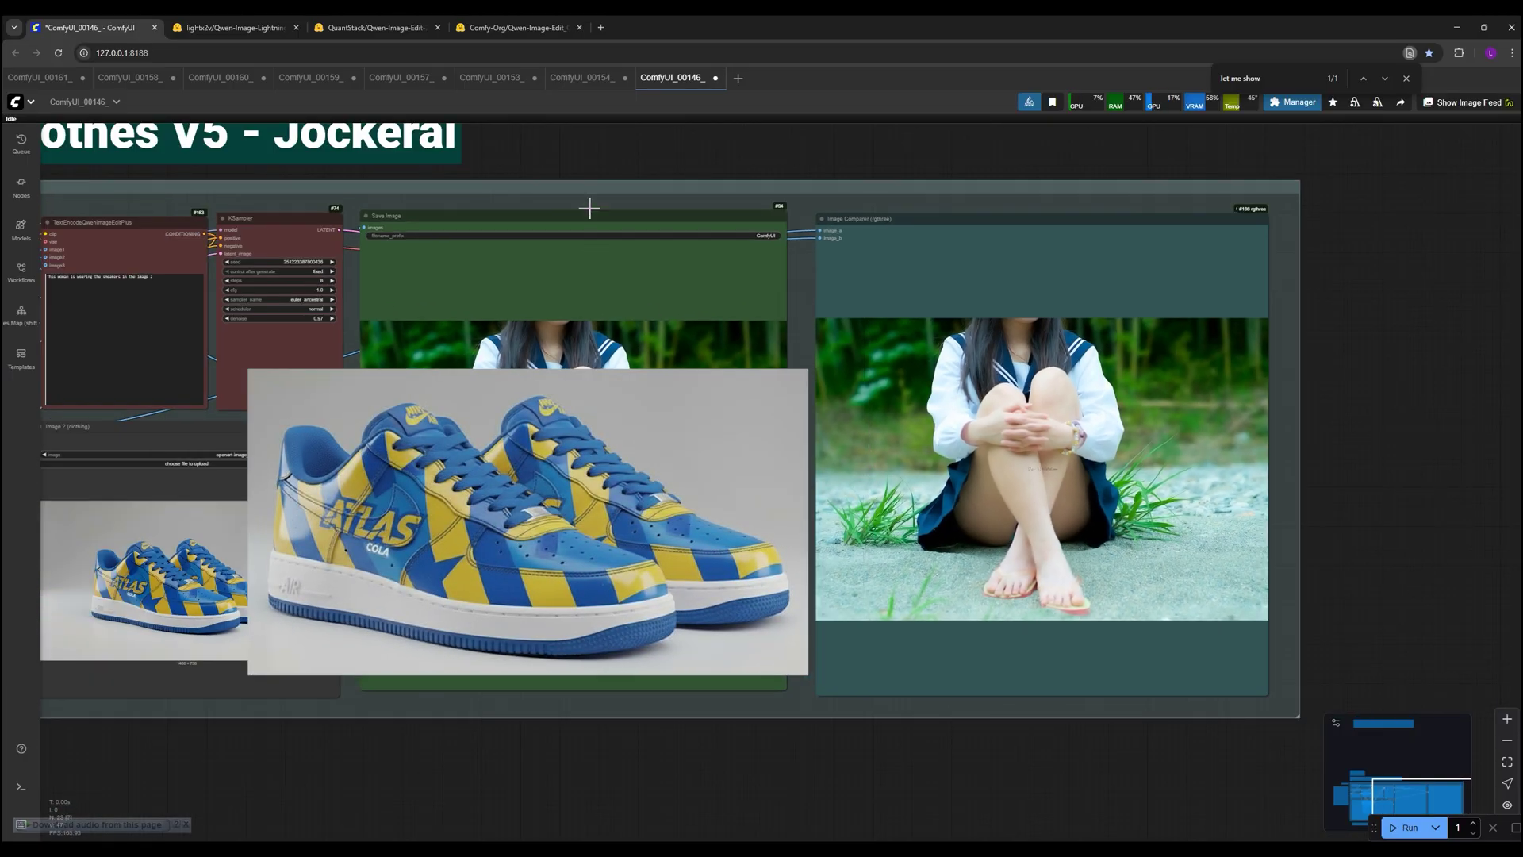
- Read the prompt in the TextEncodeQwenImageEditPlus node, highlighting its "image 2" reference
{"action": "left_click_drag", "start_coordinate": [581, 161], "coordinate": [1051, 238]}
{"action": "scroll", "coordinate": [492, 307], "scroll_direction": "up", "scroll_amount": 1}
{"action": "scroll", "coordinate": [492, 305], "scroll_direction": "up", "scroll_amount": 8}
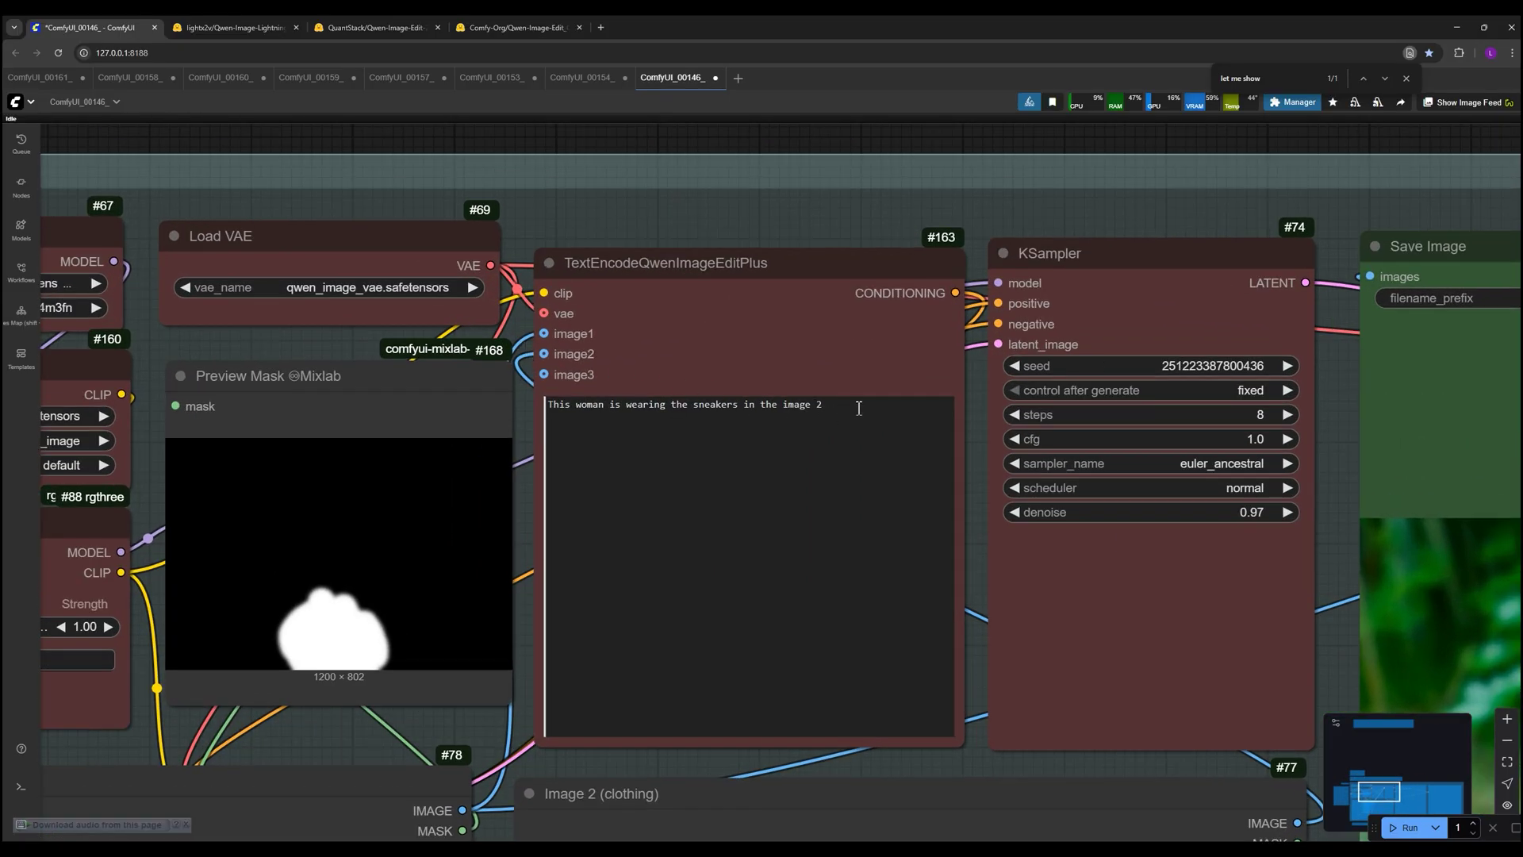
{"action": "left_click_drag", "start_coordinate": [858, 407], "coordinate": [783, 402]}
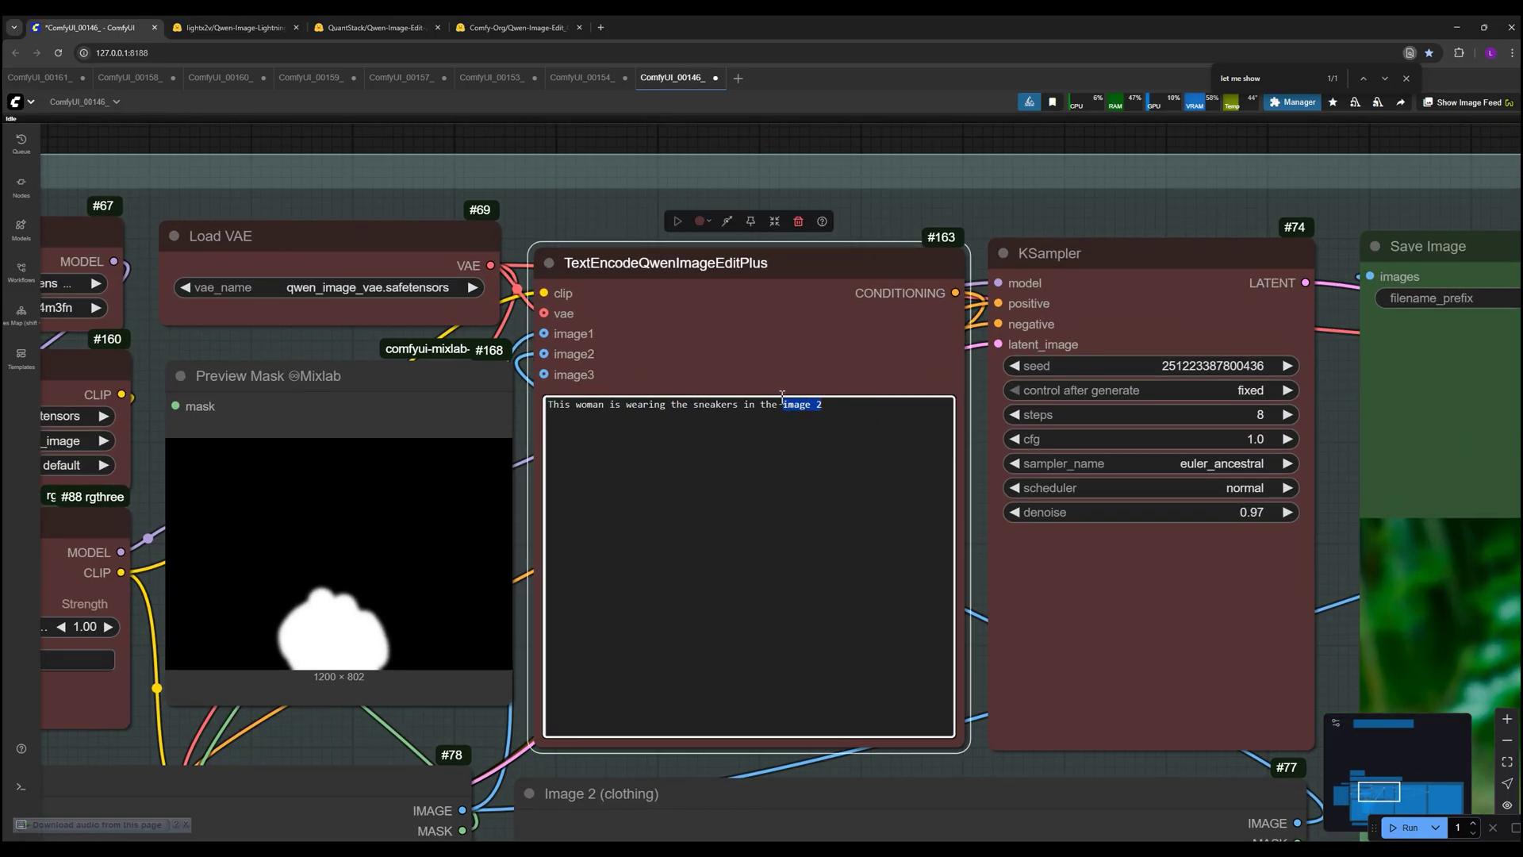
{"action": "left_click_drag", "start_coordinate": [832, 399], "coordinate": [783, 406]}
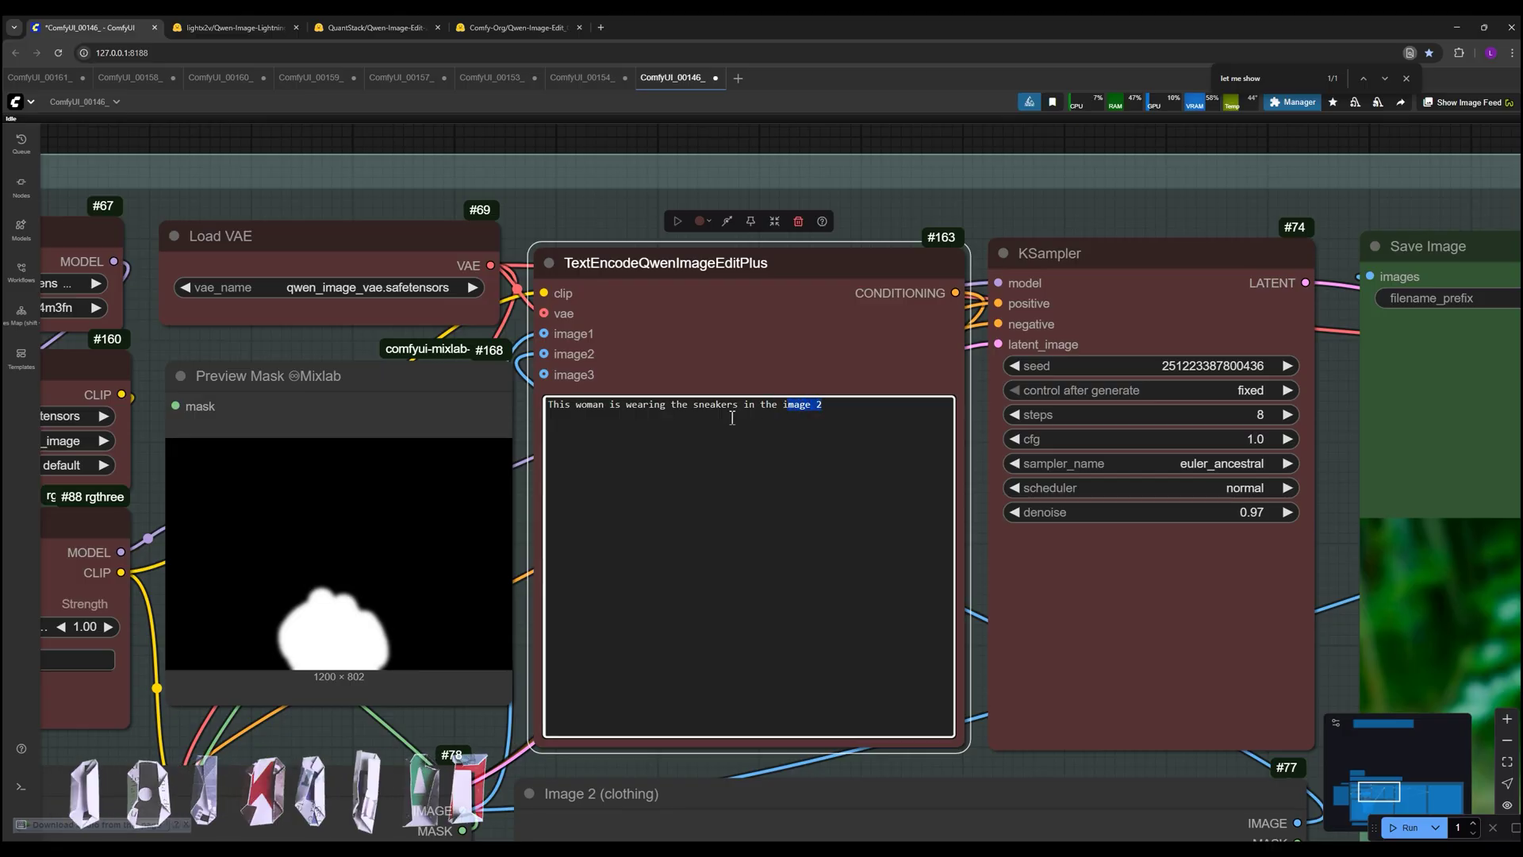
- Highlight the prompt's wording about wearing the sneakers in image 2
{"action": "scroll", "coordinate": [763, 441], "scroll_direction": "down", "scroll_amount": 2}
{"action": "scroll", "coordinate": [763, 441], "scroll_direction": "down", "scroll_amount": 1}
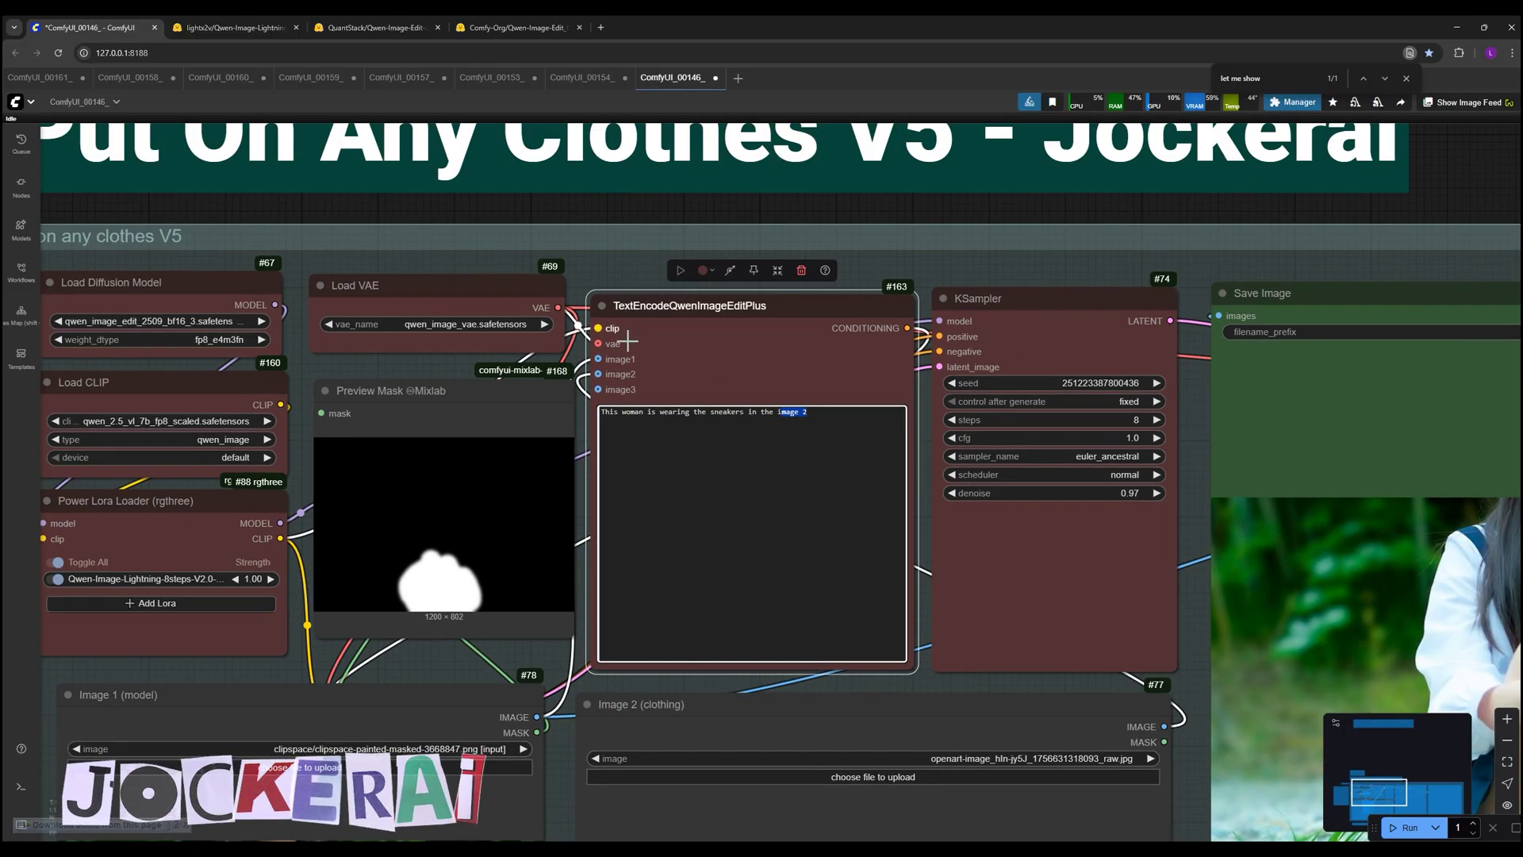
{"action": "left_click_drag", "start_coordinate": [811, 412], "coordinate": [758, 413]}
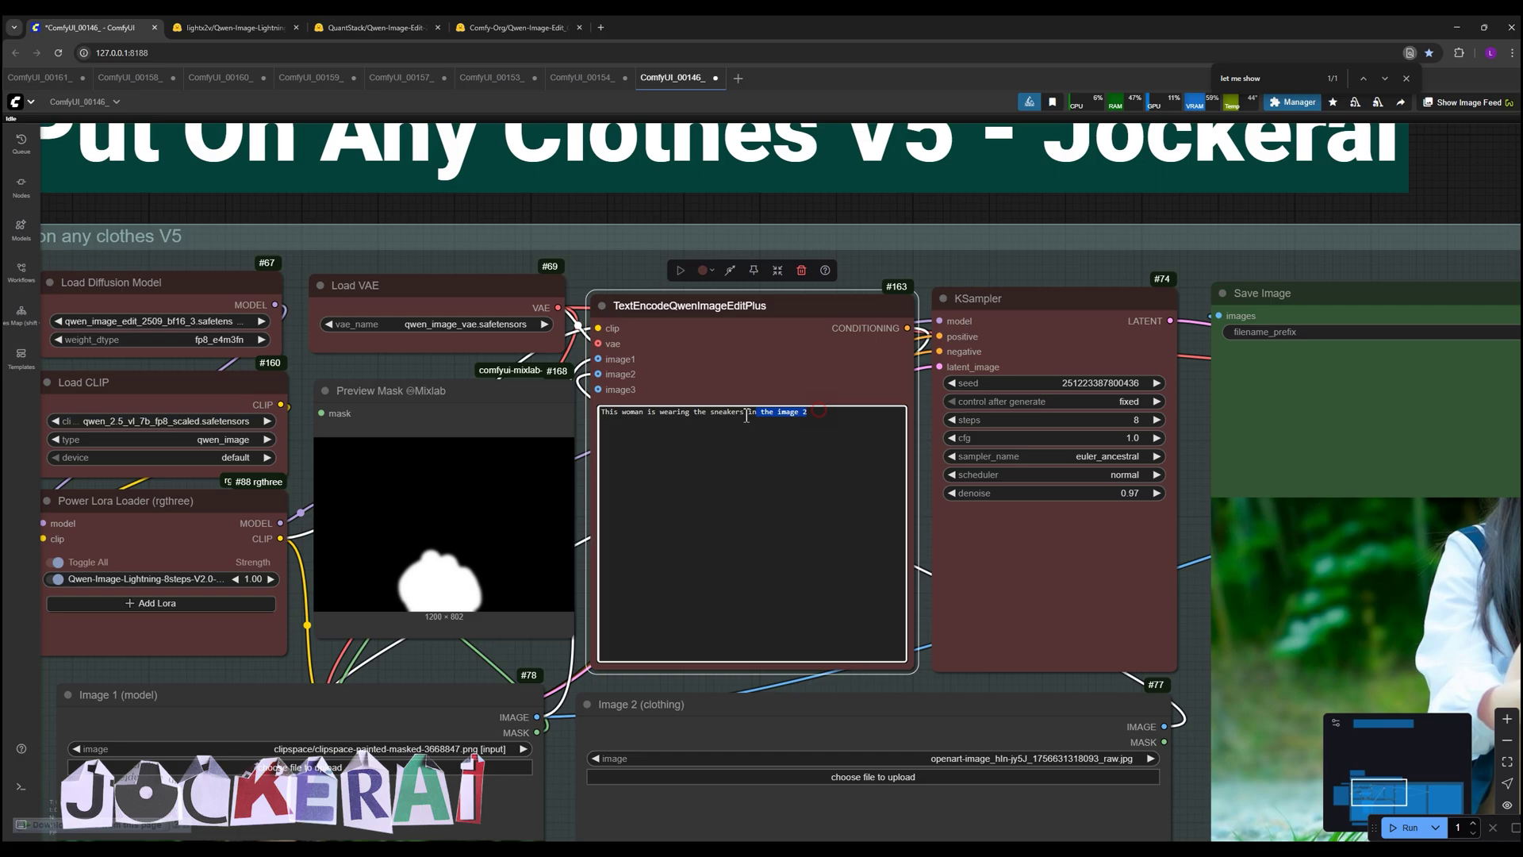
{"action": "left_click_drag", "start_coordinate": [877, 418], "coordinate": [677, 414]}
{"action": "scroll", "coordinate": [691, 448], "scroll_direction": "down", "scroll_amount": 3}
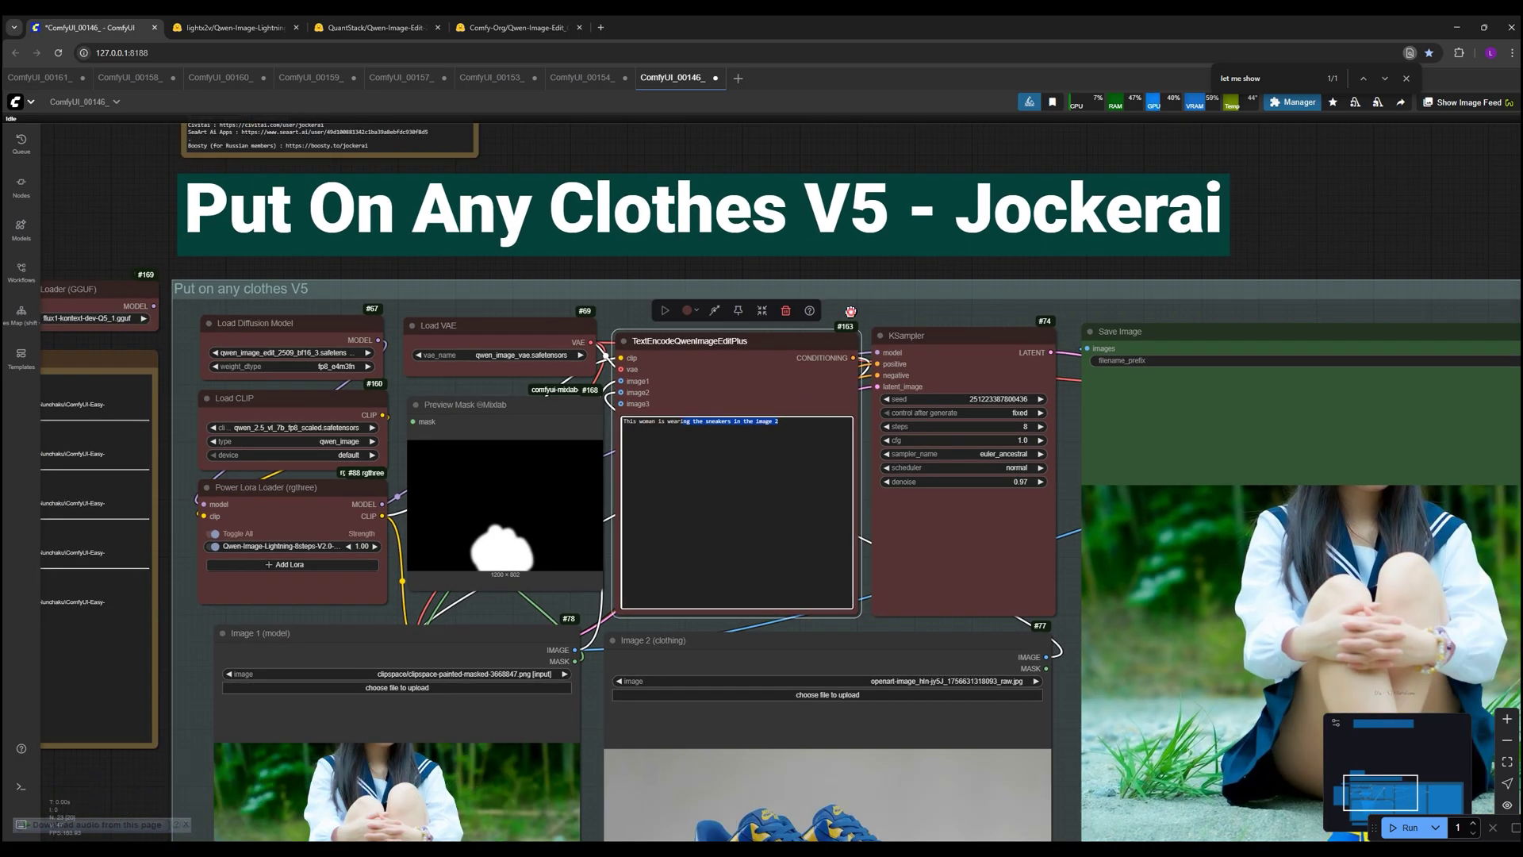
- View the generated sneakers image beside its prompt and clothing reference, and switch to the ComfyUI_00154 workflow
{"action": "left_click_drag", "start_coordinate": [850, 311], "coordinate": [344, 169]}
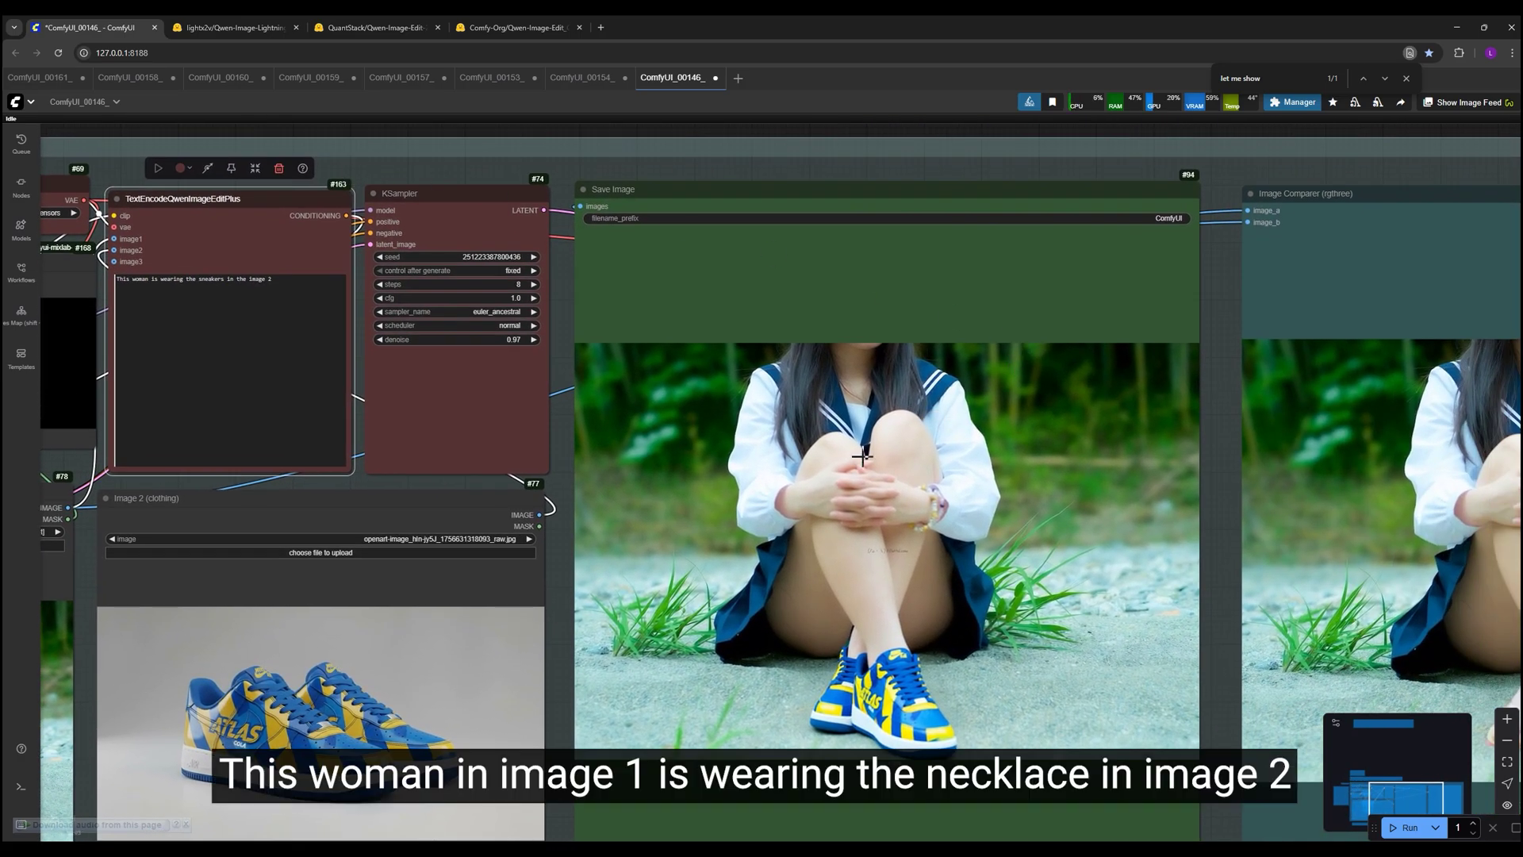
{"action": "scroll", "coordinate": [830, 476], "scroll_direction": "down", "scroll_amount": 2}
{"action": "left_click", "coordinate": [564, 80]}
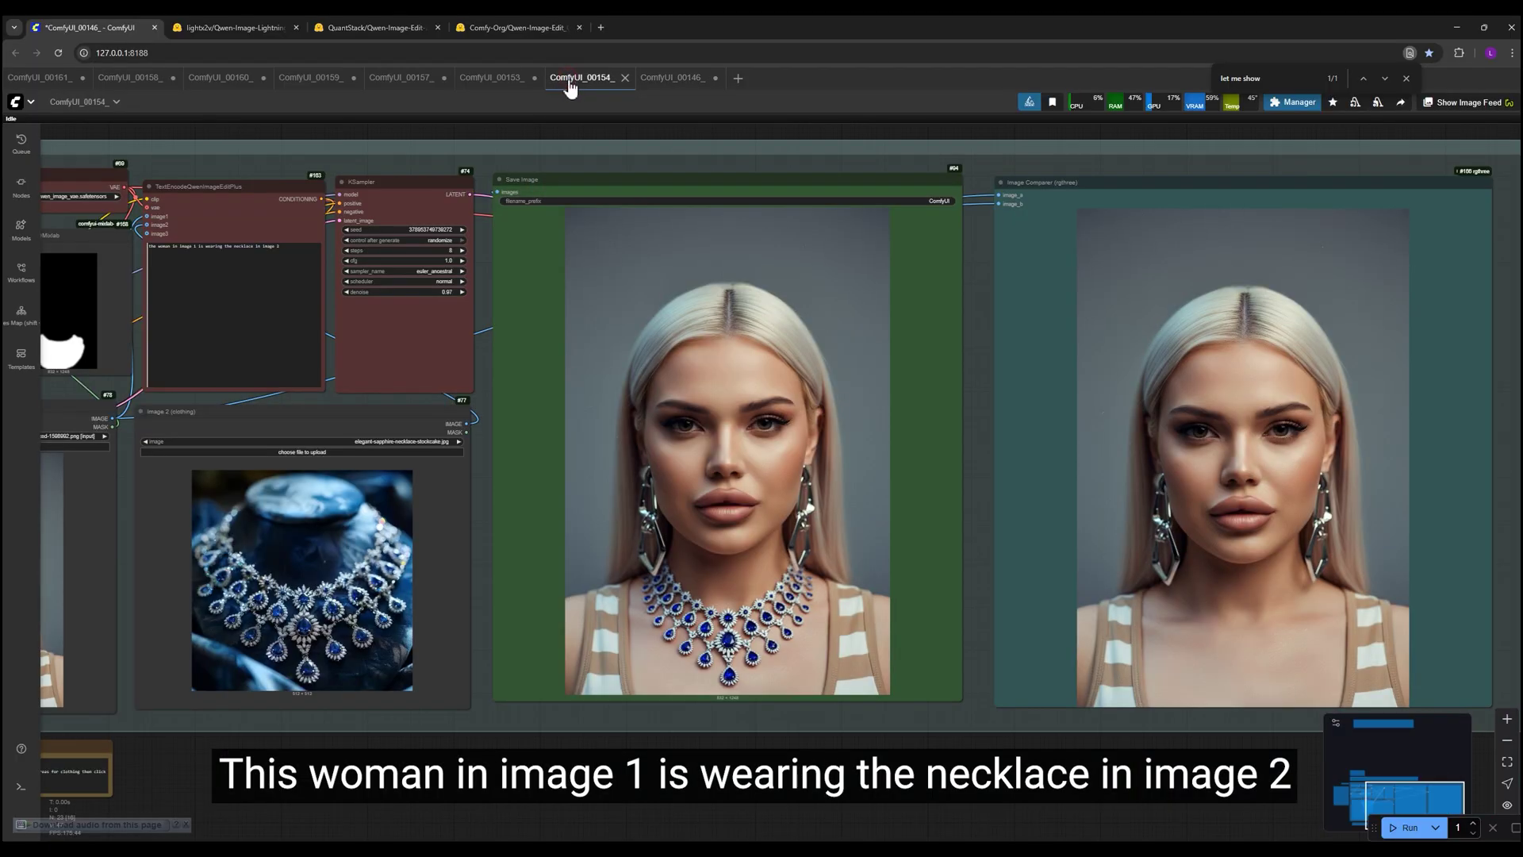
- Browse the images folder and preview the two pictures of the curly-haired woman in the black patterned outfit
{"action": "left_click_drag", "start_coordinate": [865, 794], "coordinate": [785, 783]}
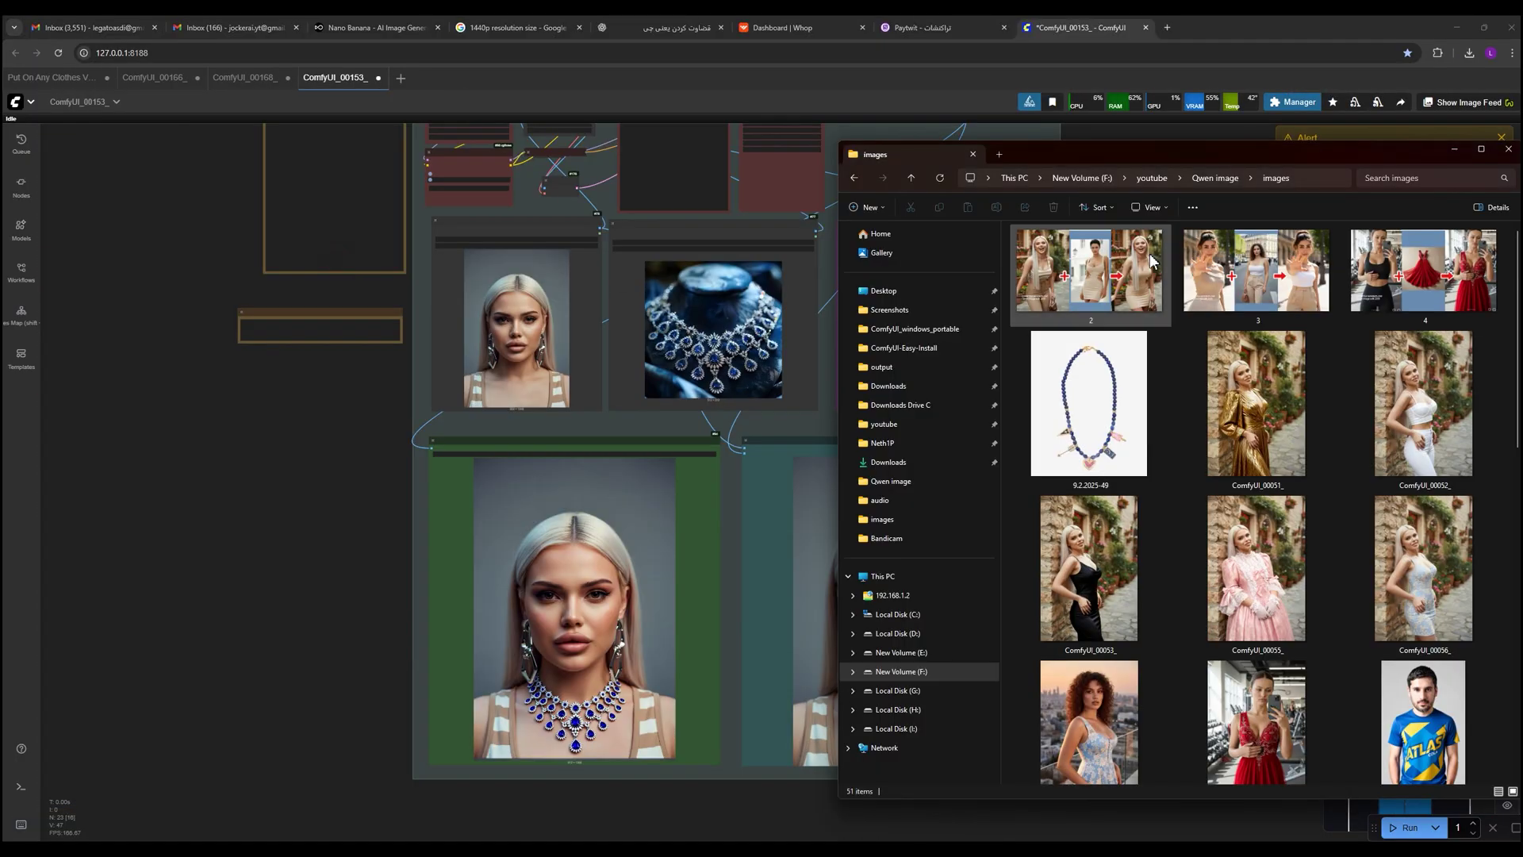
{"action": "scroll", "coordinate": [1327, 505], "scroll_direction": "down", "scroll_amount": 10}
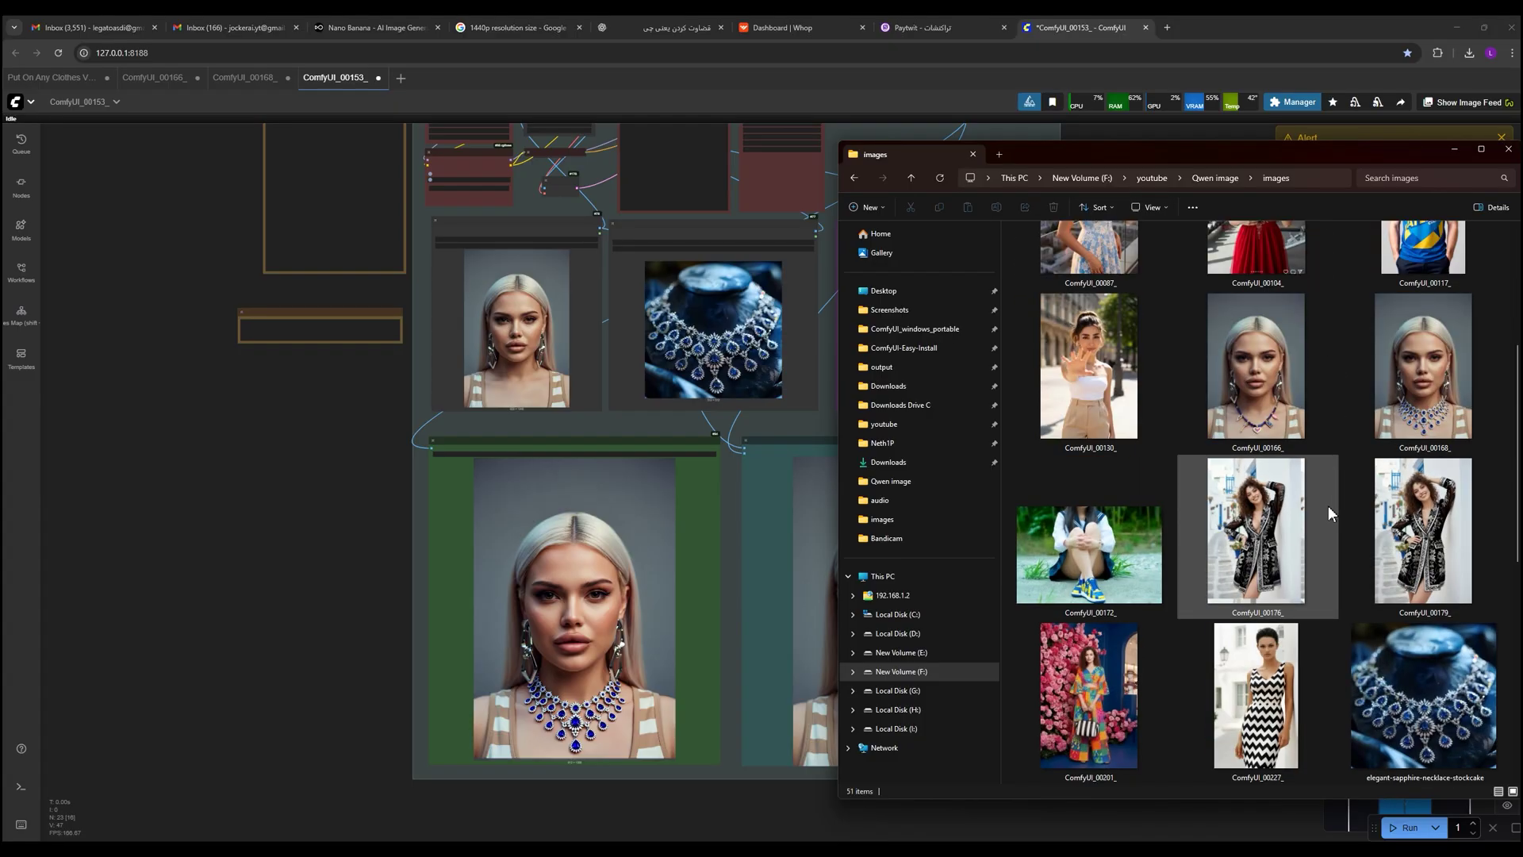
{"action": "scroll", "coordinate": [1301, 468], "scroll_direction": "up", "scroll_amount": 3}
{"action": "double_click", "coordinate": [1243, 542]}
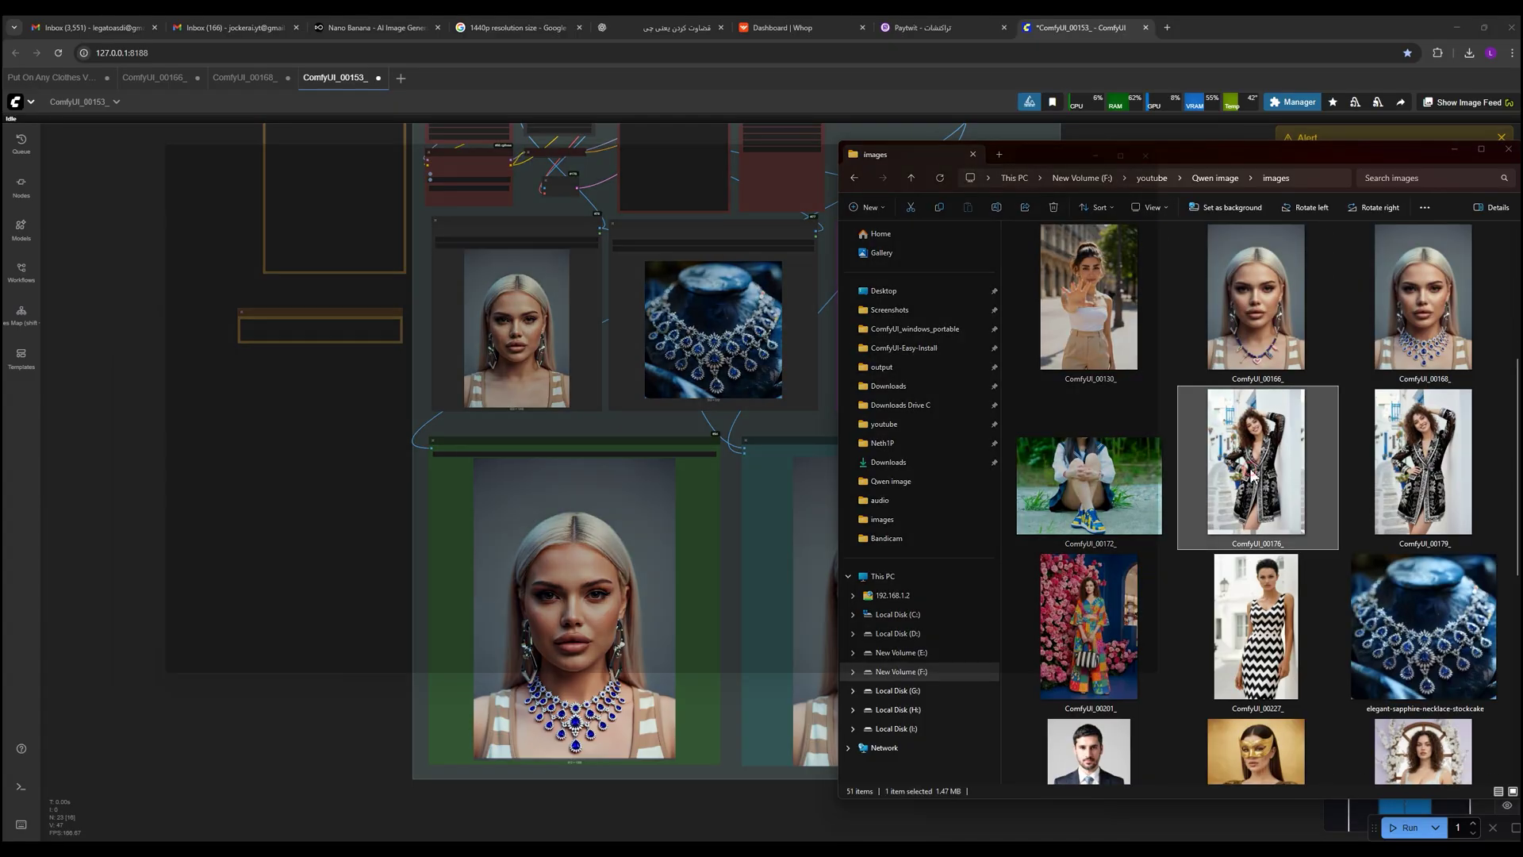
{"action": "key", "text": "Escape"}
{"action": "double_click", "coordinate": [1414, 462]}
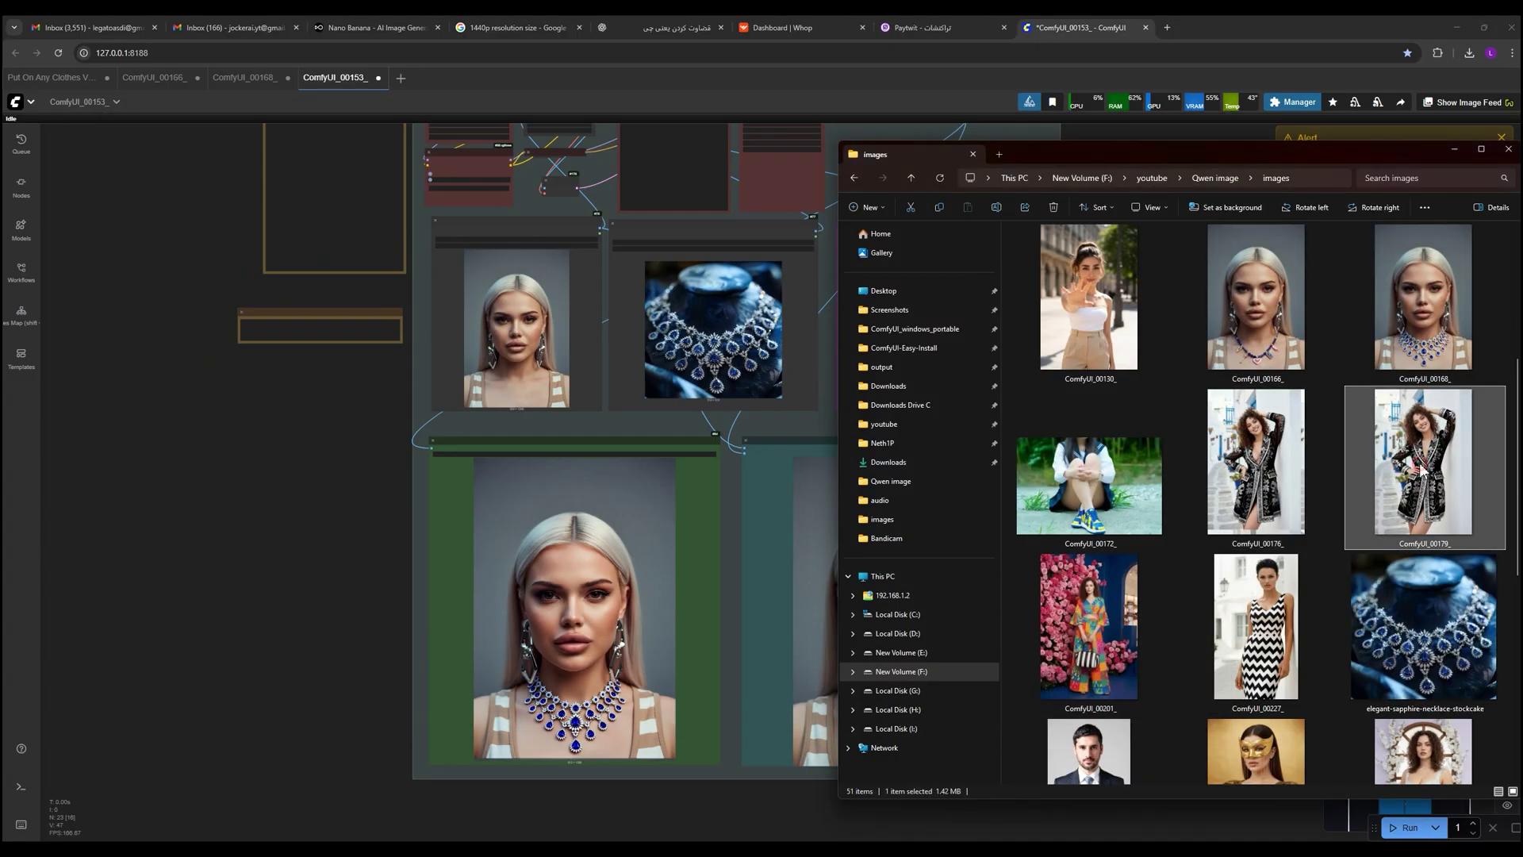
{"action": "key", "text": "Escape"}
- Load the workflow embedded in the ComfyUI_00166_ necklace image onto the canvas
{"action": "left_click", "coordinate": [1264, 345]}
{"action": "left_click_drag", "start_coordinate": [888, 480], "coordinate": [289, 492]}
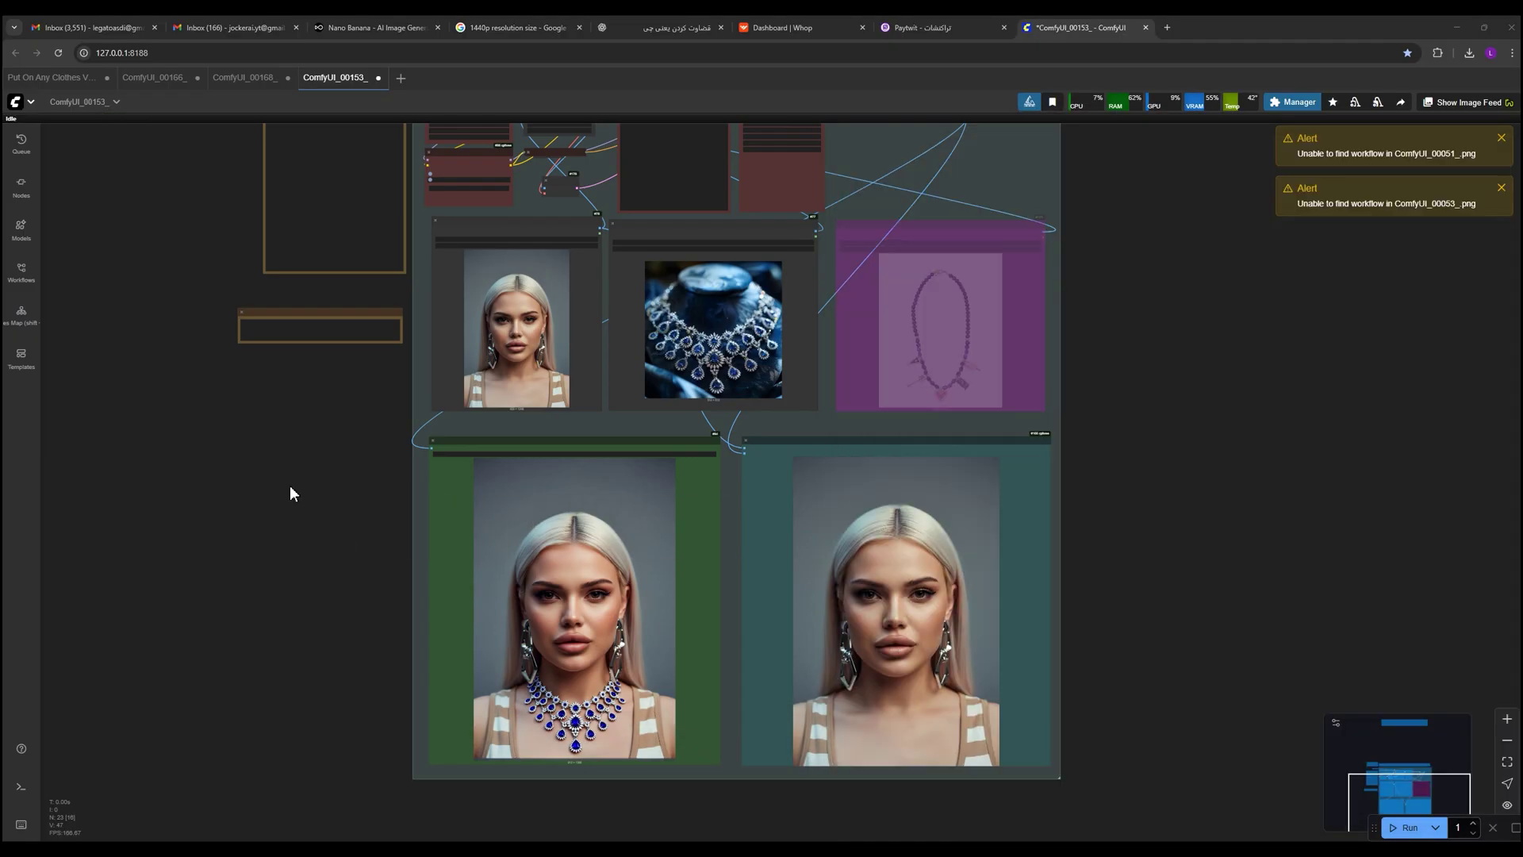
{"action": "scroll", "coordinate": [729, 609], "scroll_direction": "up", "scroll_amount": 2}
{"action": "left_click_drag", "start_coordinate": [958, 810], "coordinate": [809, 735]}
- Load the workflow embedded in the ComfyUI_00130_ image of the woman in the white top and beige trousers
{"action": "key", "text": "alt+Tab"}
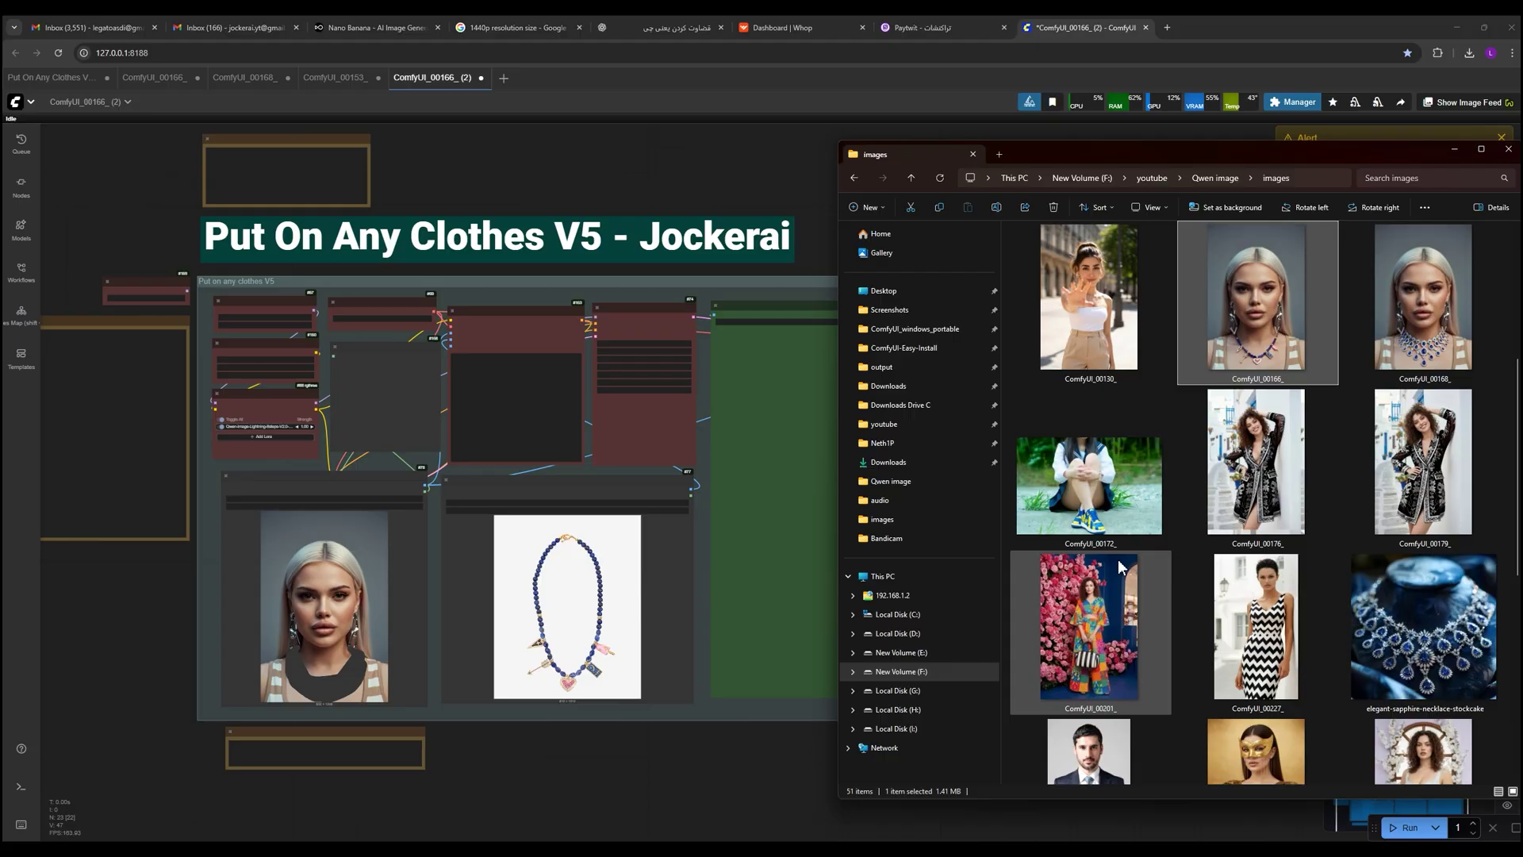
{"action": "scroll", "coordinate": [1118, 565], "scroll_direction": "up", "scroll_amount": 3}
{"action": "left_click_drag", "start_coordinate": [1118, 566], "coordinate": [640, 648]}
{"action": "left_click_drag", "start_coordinate": [140, 628], "coordinate": [139, 628]}
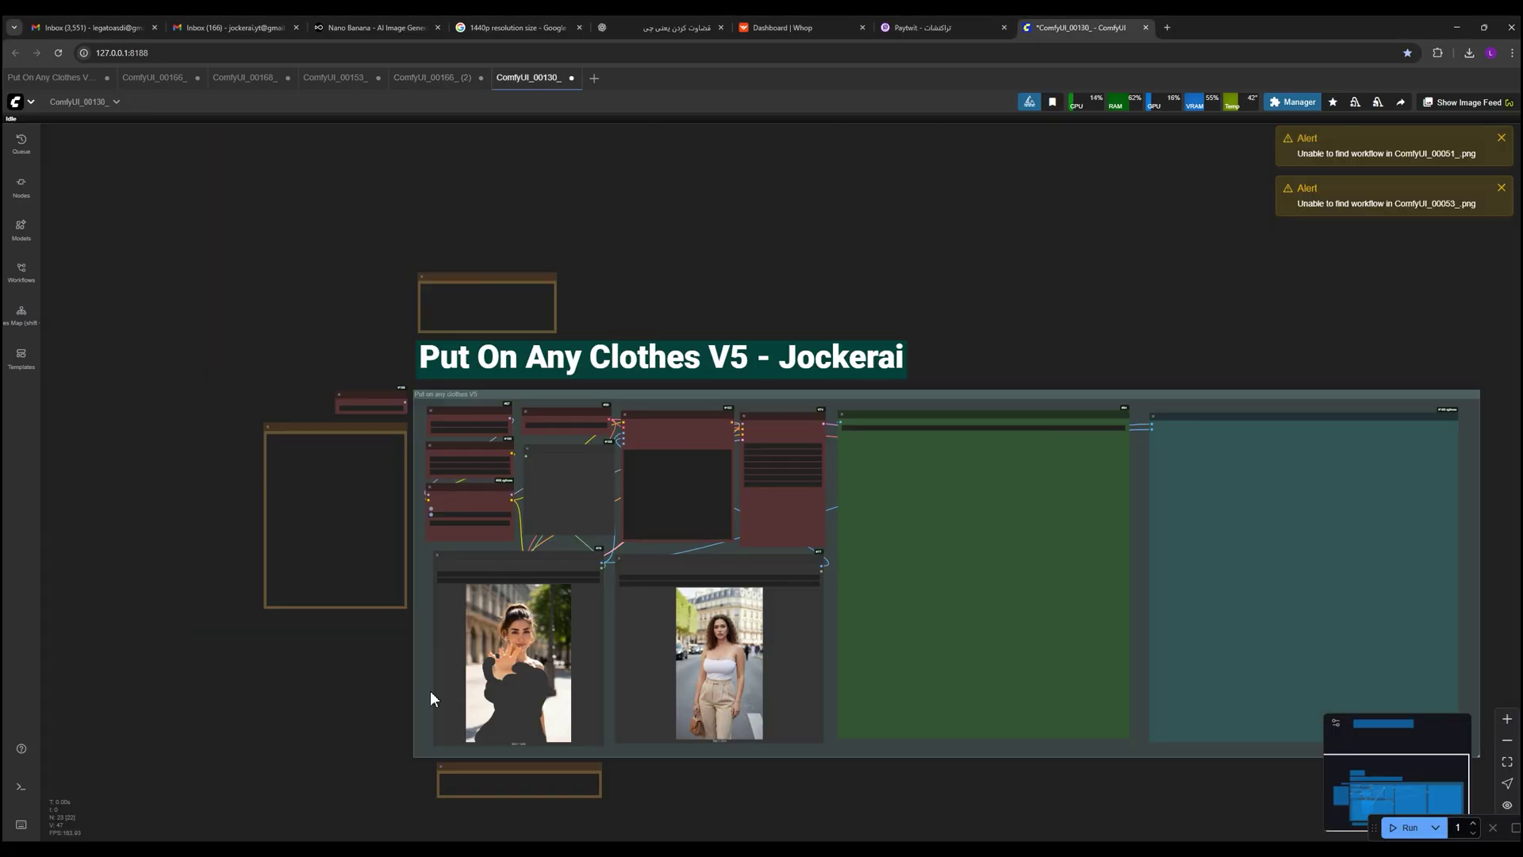
{"action": "scroll", "coordinate": [642, 738], "scroll_direction": "up", "scroll_amount": 4}
- Return to the images folder, move its window aside and open the ComfyUI_00087_ picture for preview
{"action": "key", "text": "alt+Tab"}
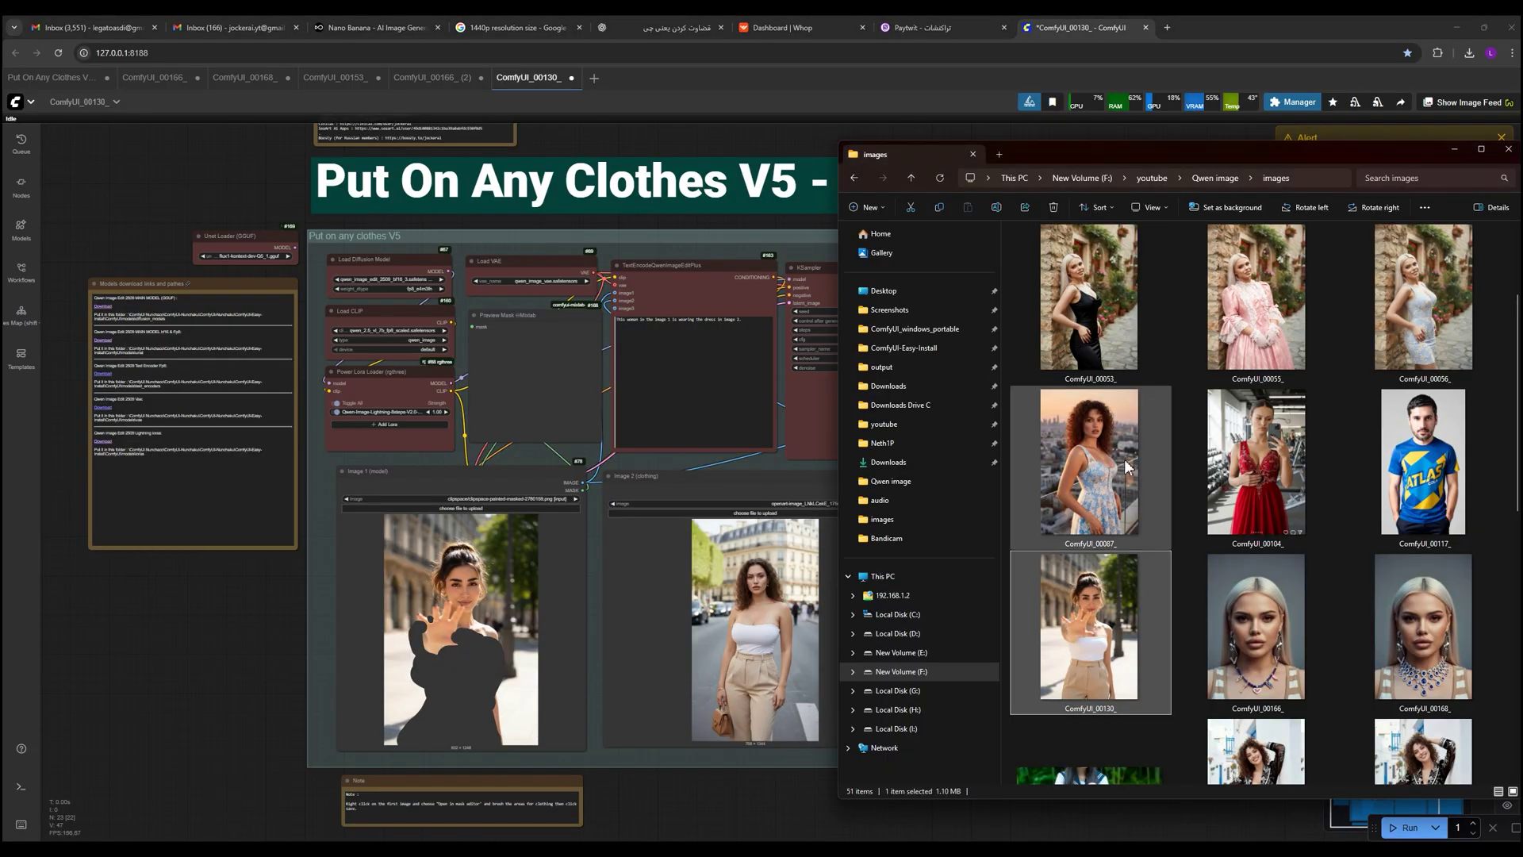
{"action": "left_click_drag", "start_coordinate": [1117, 178], "coordinate": [758, 168]}
{"action": "double_click", "coordinate": [771, 452]}
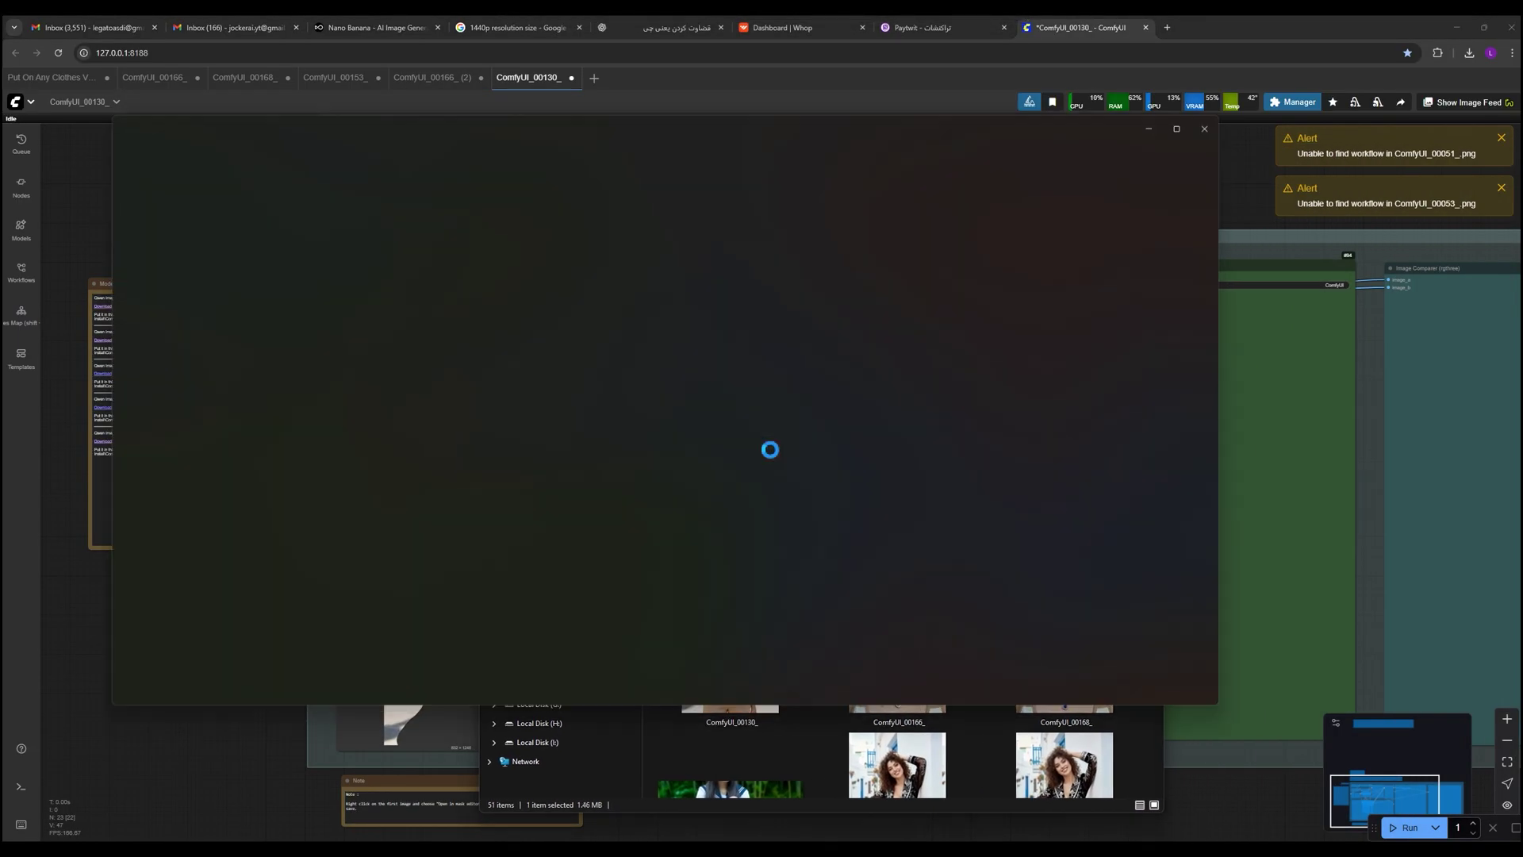